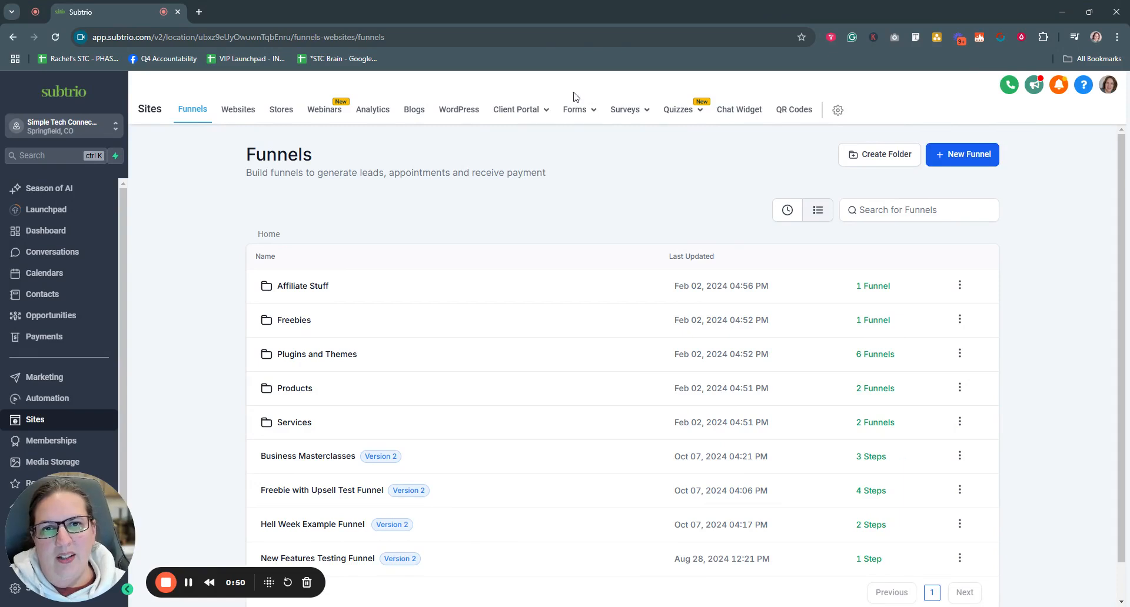
Step: Go to the Sites Forms builder to list existing forms like Affiliate Form, Contact and Form 10
mouse_move(595, 114)
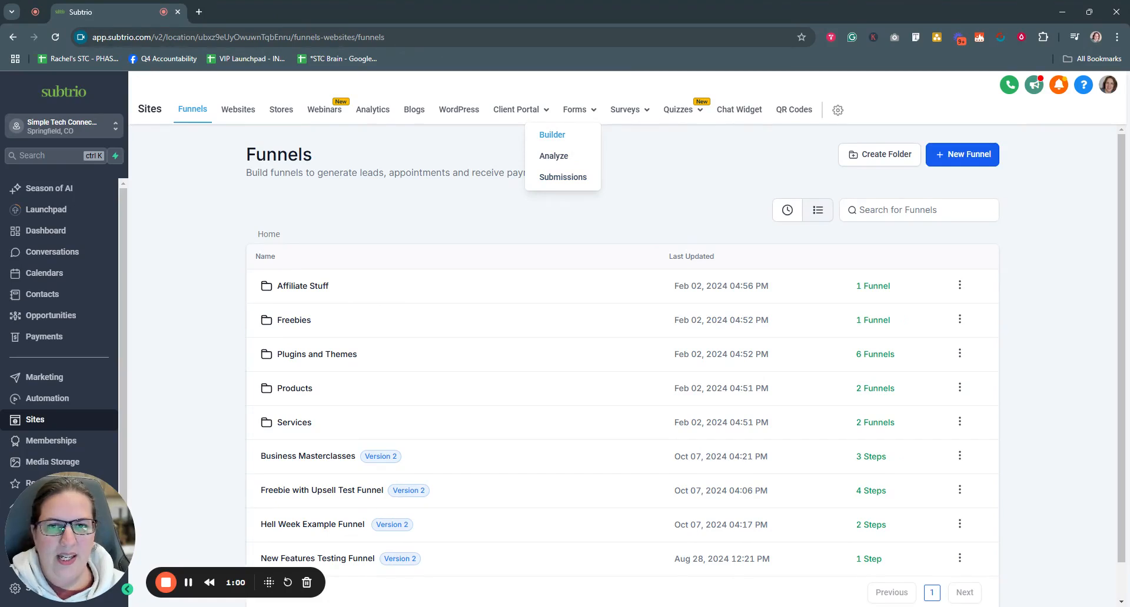
left_click(563, 137)
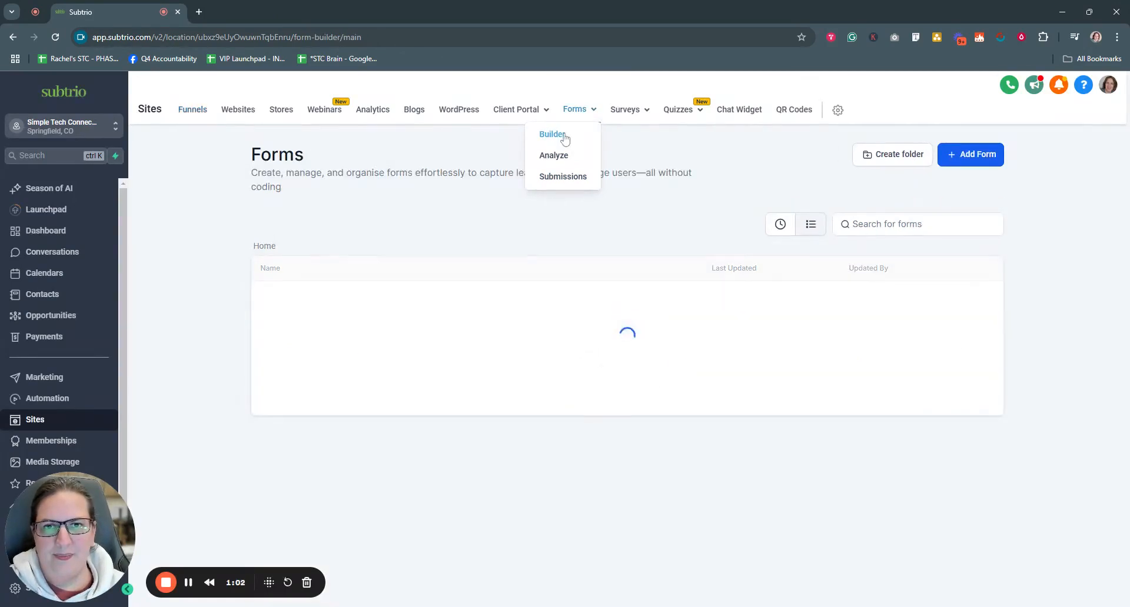
scroll(224, 462, "down", 3)
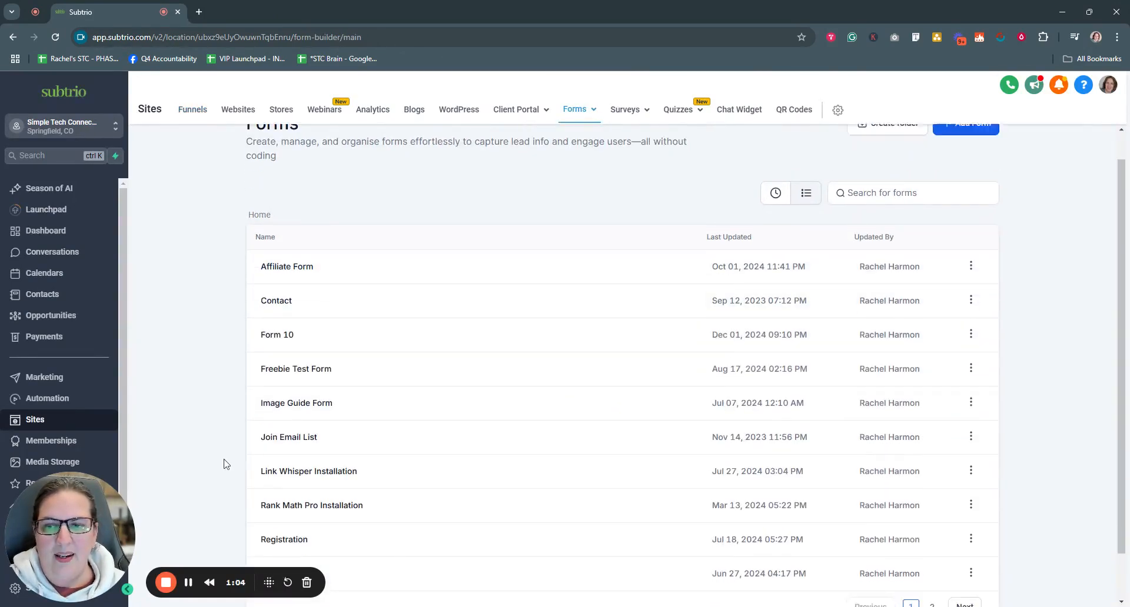
scroll(223, 462, "up", 3)
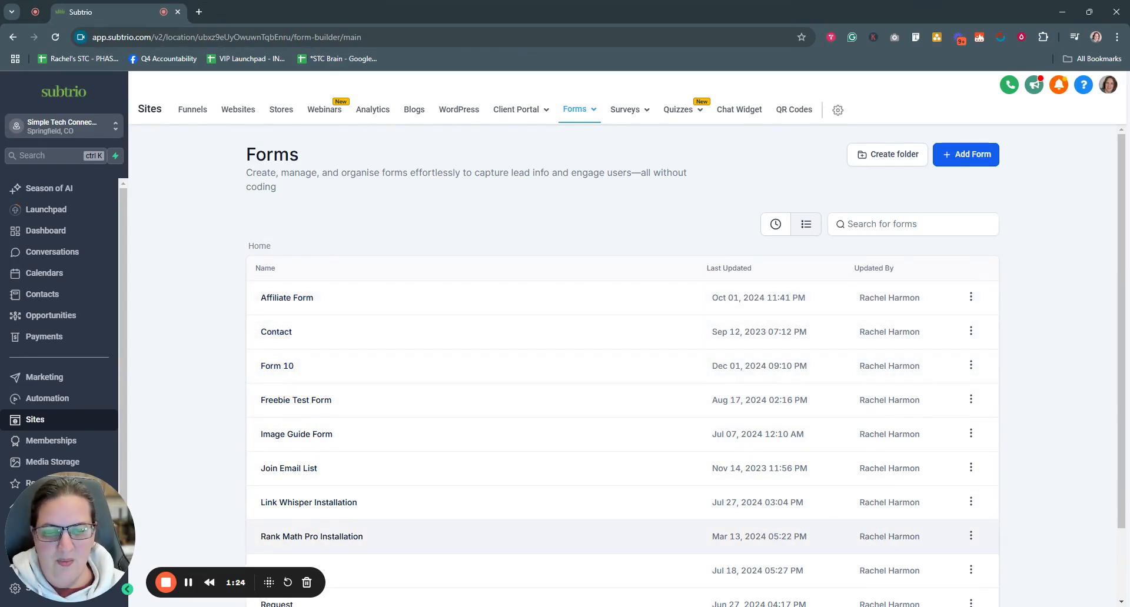
Step: Browse the form template gallery, loading more templates with Load More
left_click(966, 157)
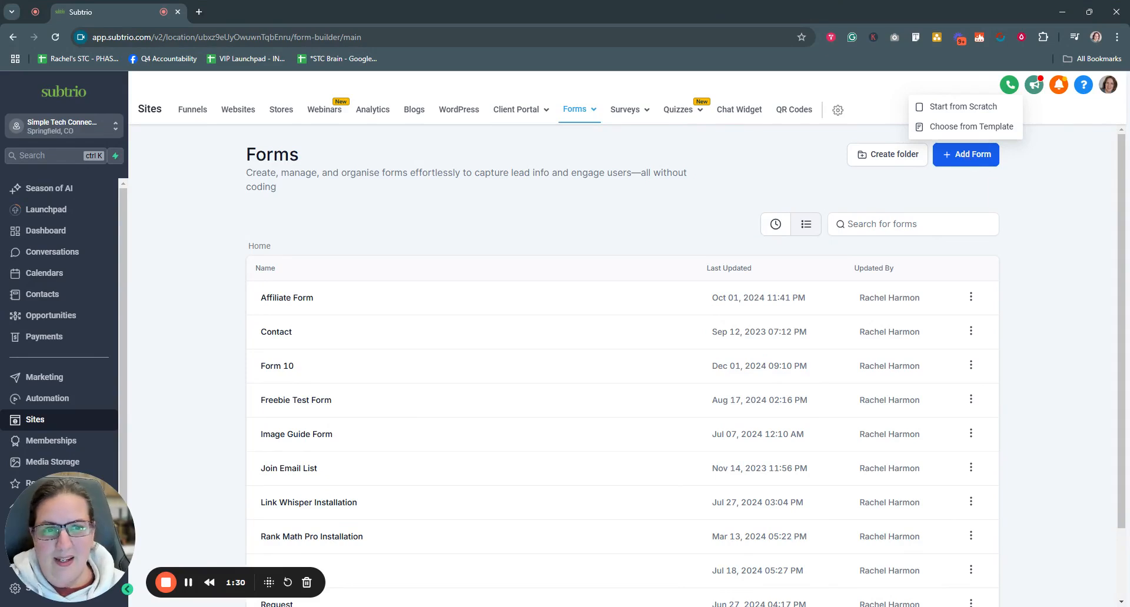
left_click(964, 131)
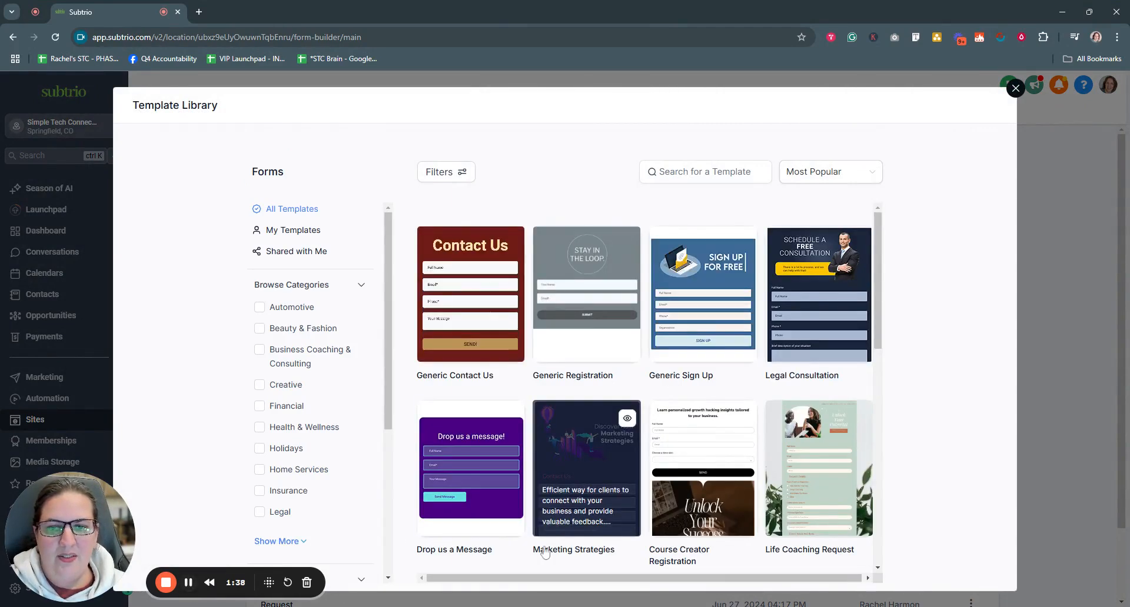
scroll(686, 384, "down", 10)
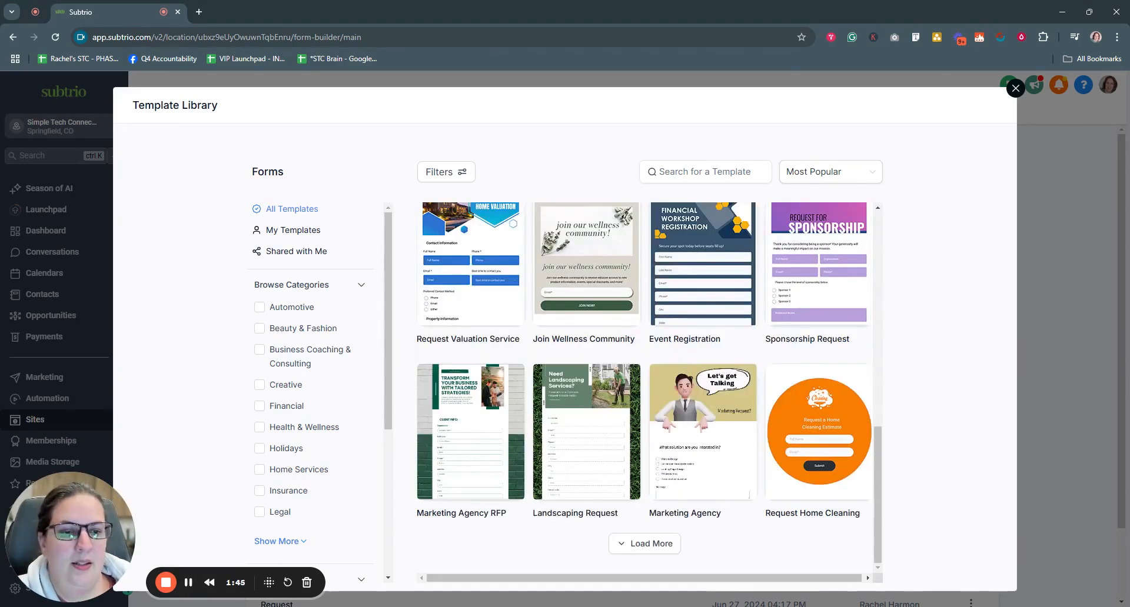
mouse_move(720, 380)
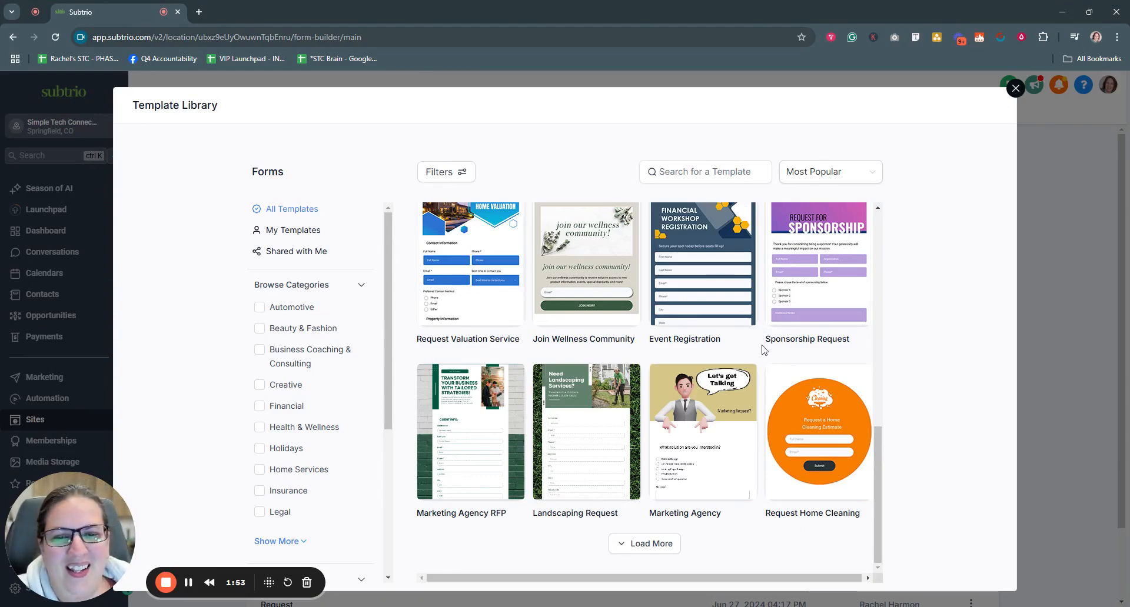
left_click(615, 544)
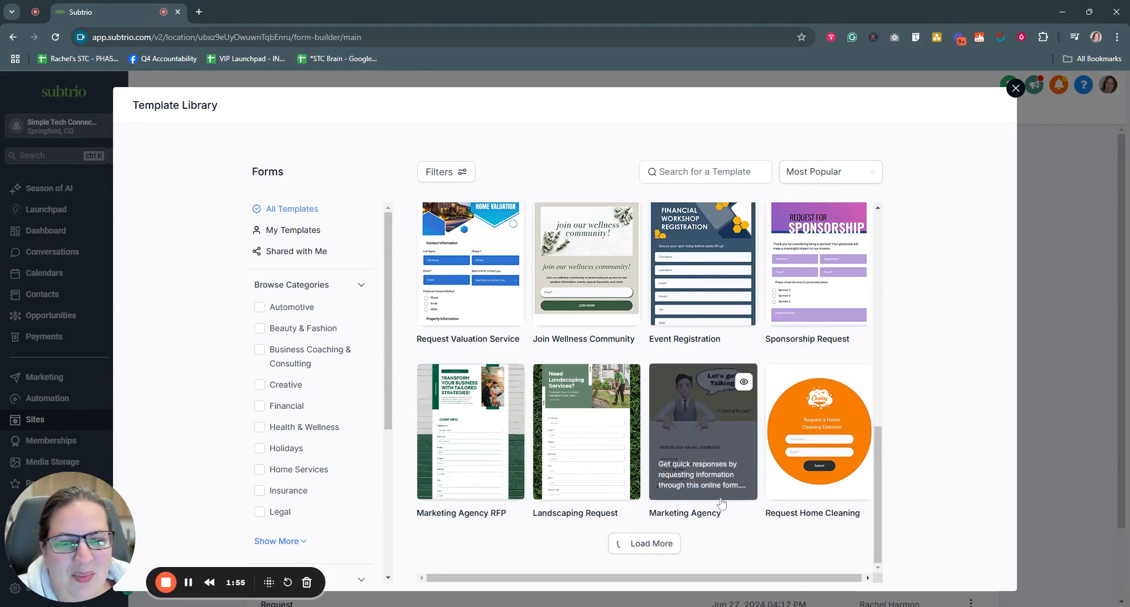
scroll(722, 503, "down", 5)
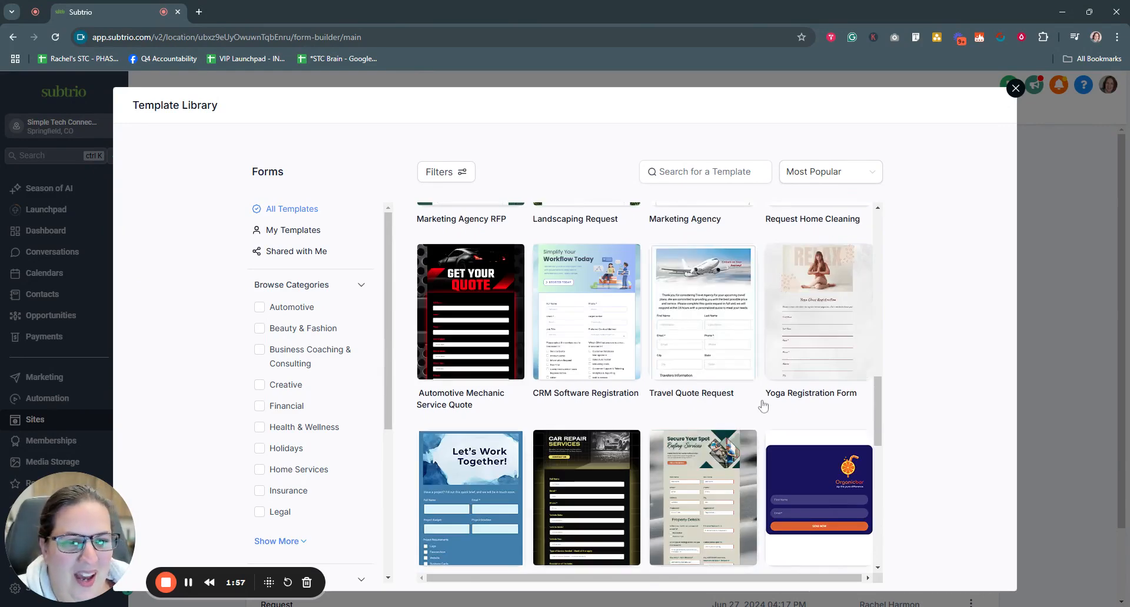
scroll(763, 406, "up", 10)
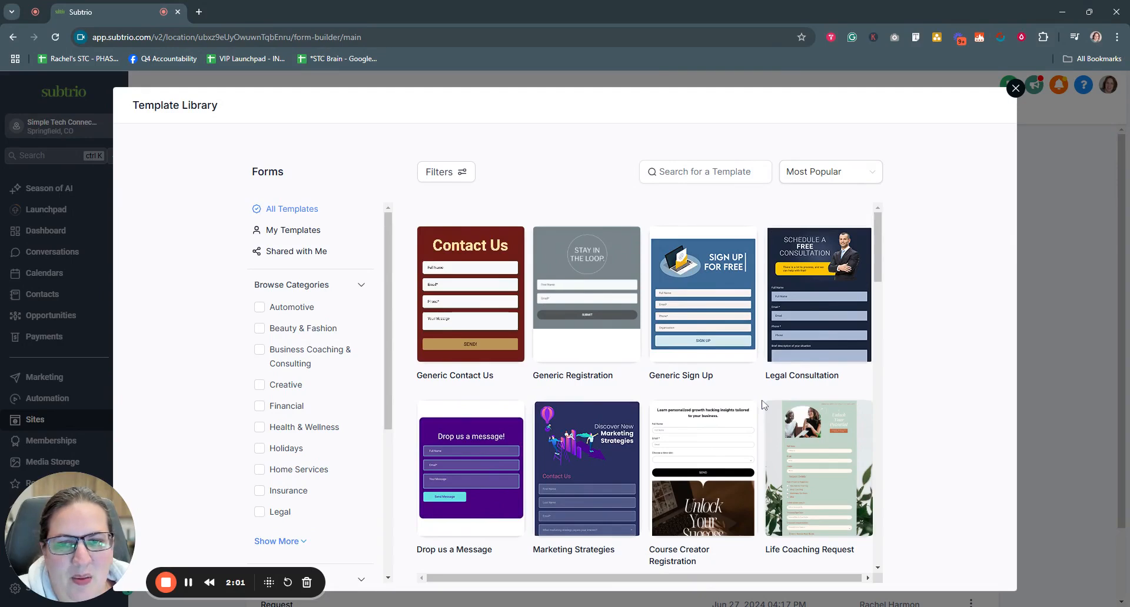
Step: Preview the Generic Registration template and add it as a new form
mouse_move(798, 331)
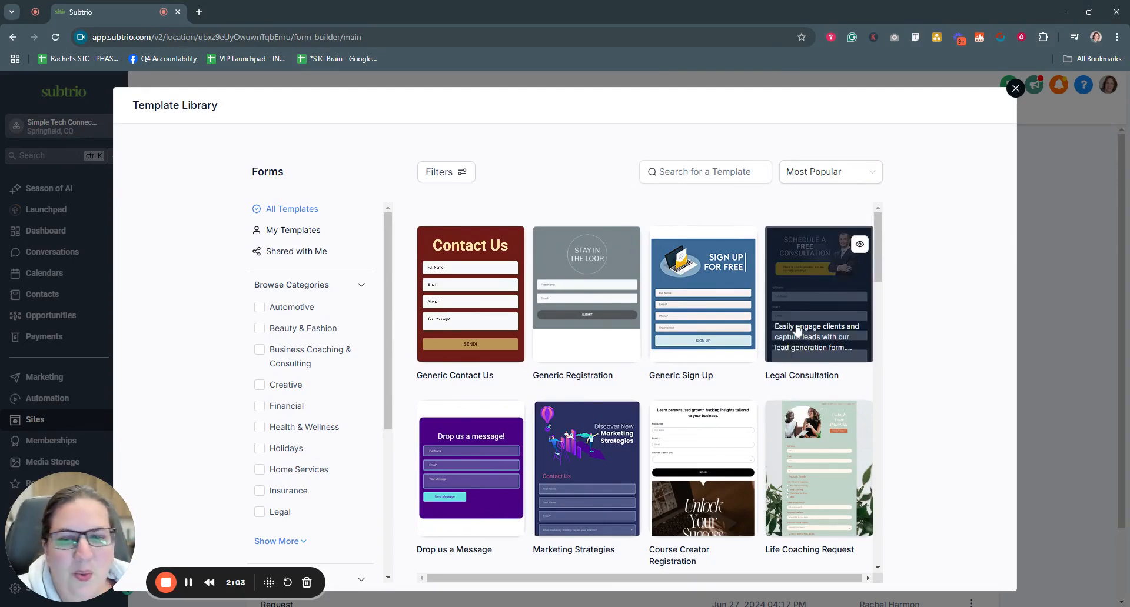
left_click(581, 288)
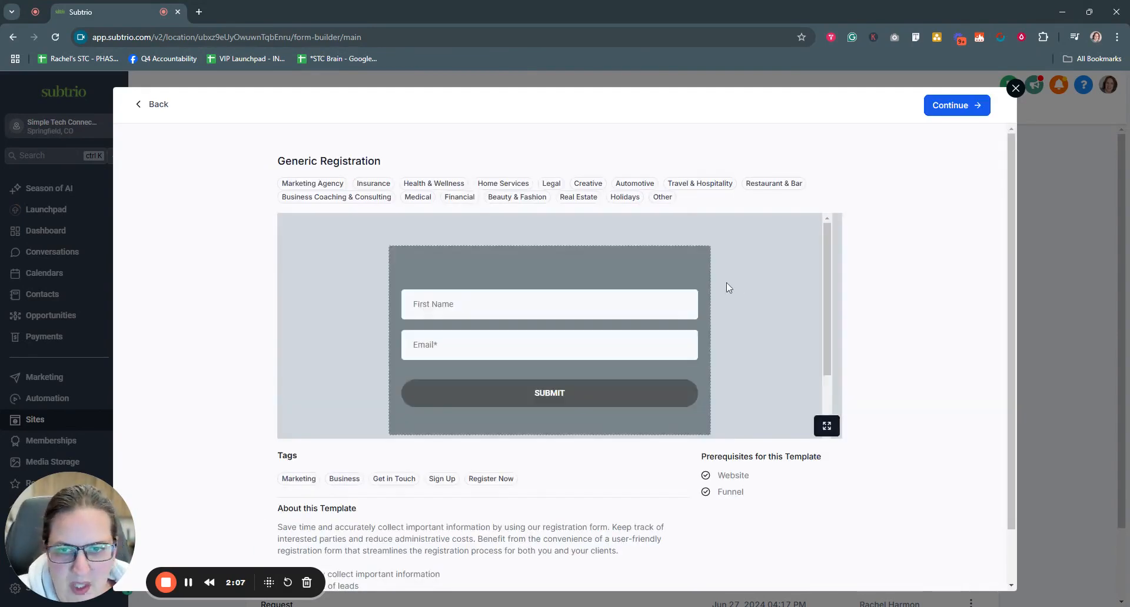
scroll(678, 351, "down", 3)
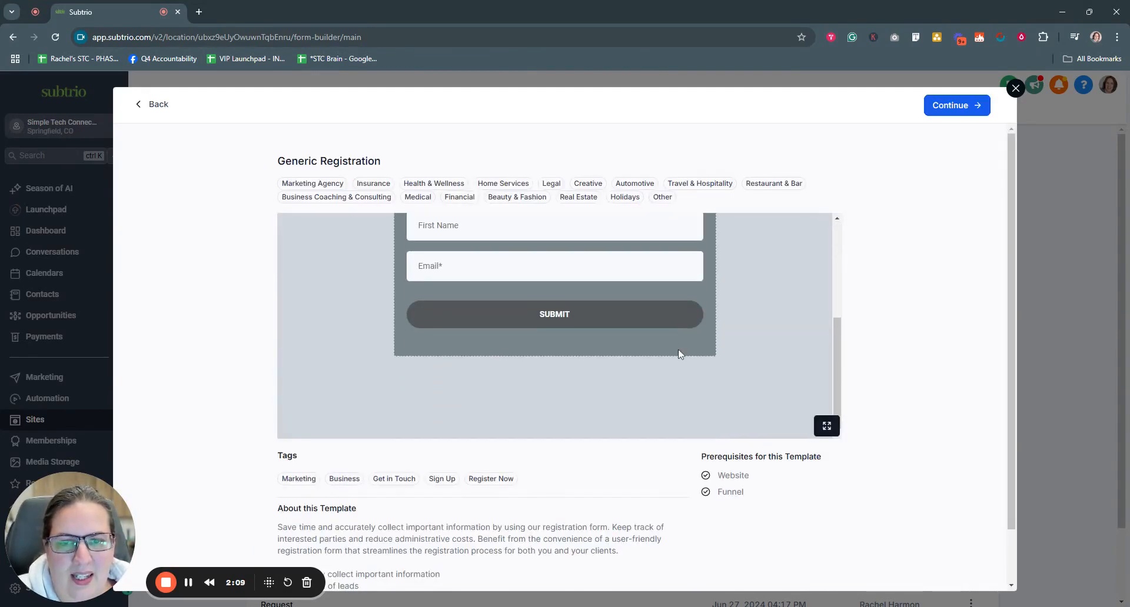
scroll(680, 354, "up", 3)
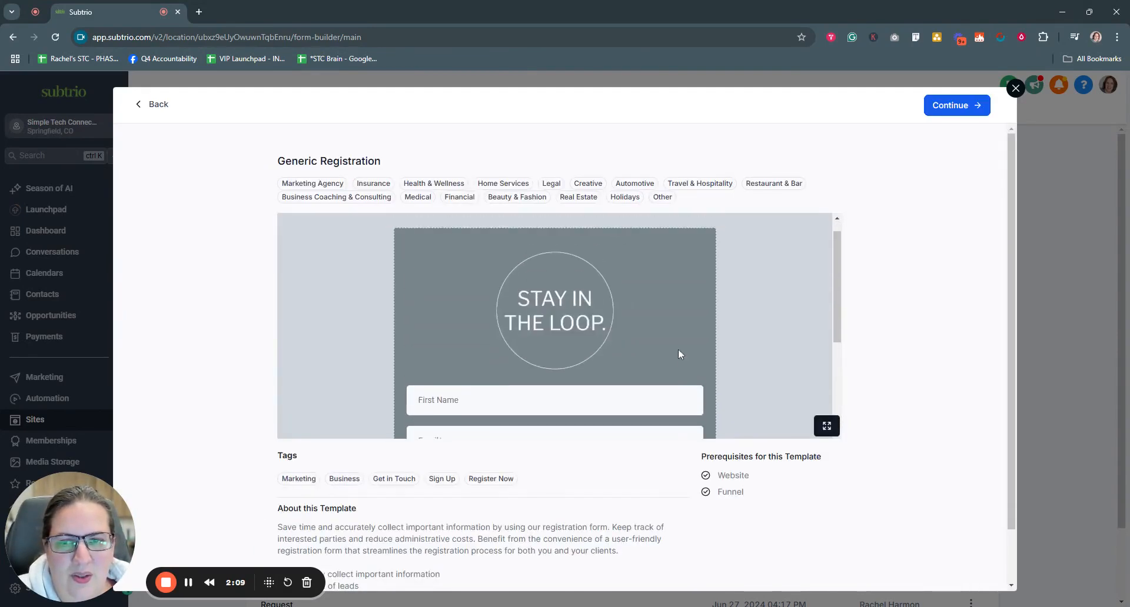
left_click(949, 106)
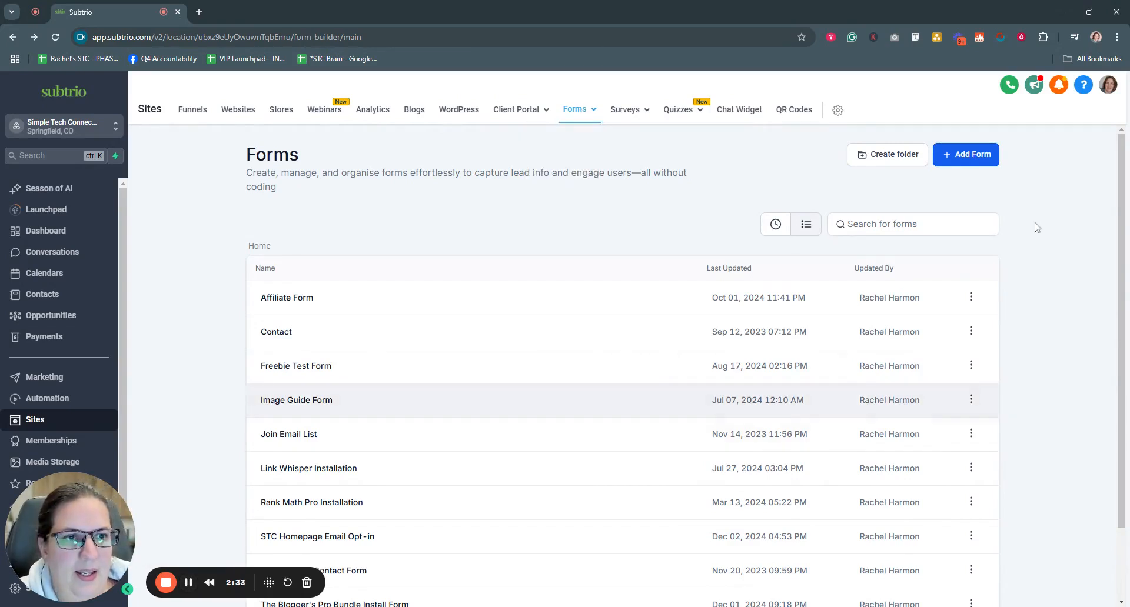
Step: Add a new form with Start from Scratch, opening Form 10 in the builder
left_click(974, 165)
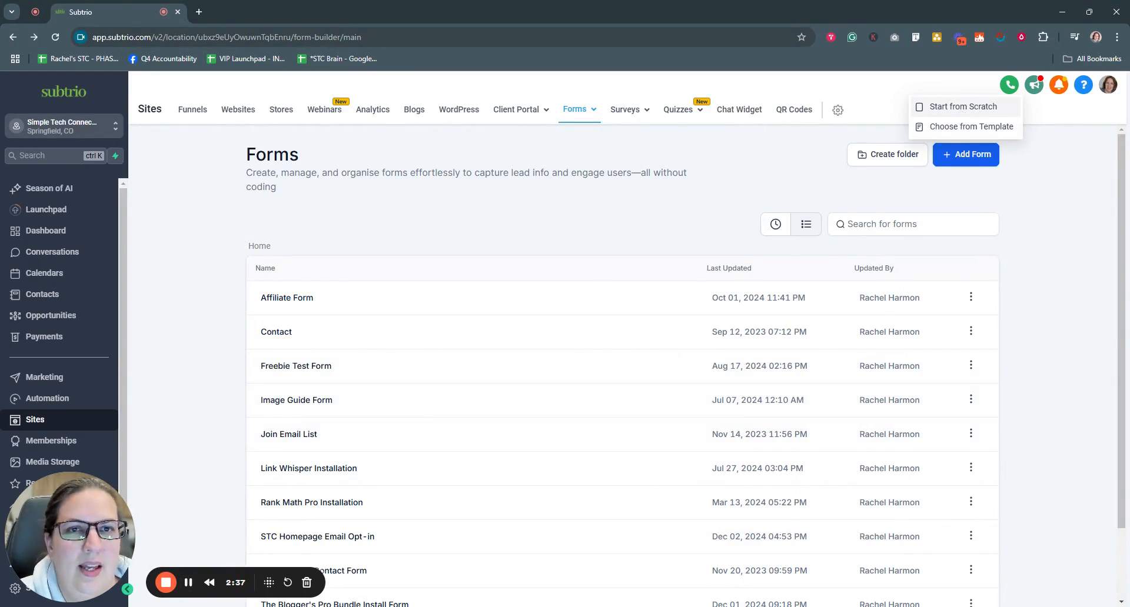
left_click(963, 107)
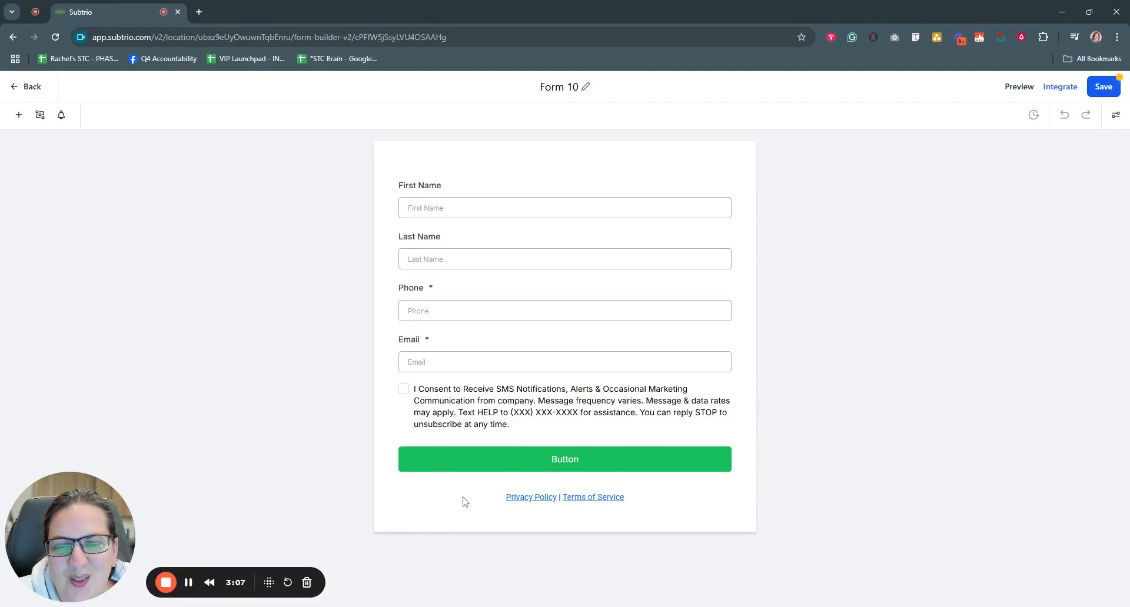
Step: Delete the privacy policy links, SMS consent checkbox, Phone field and Last Name field
left_click(479, 504)
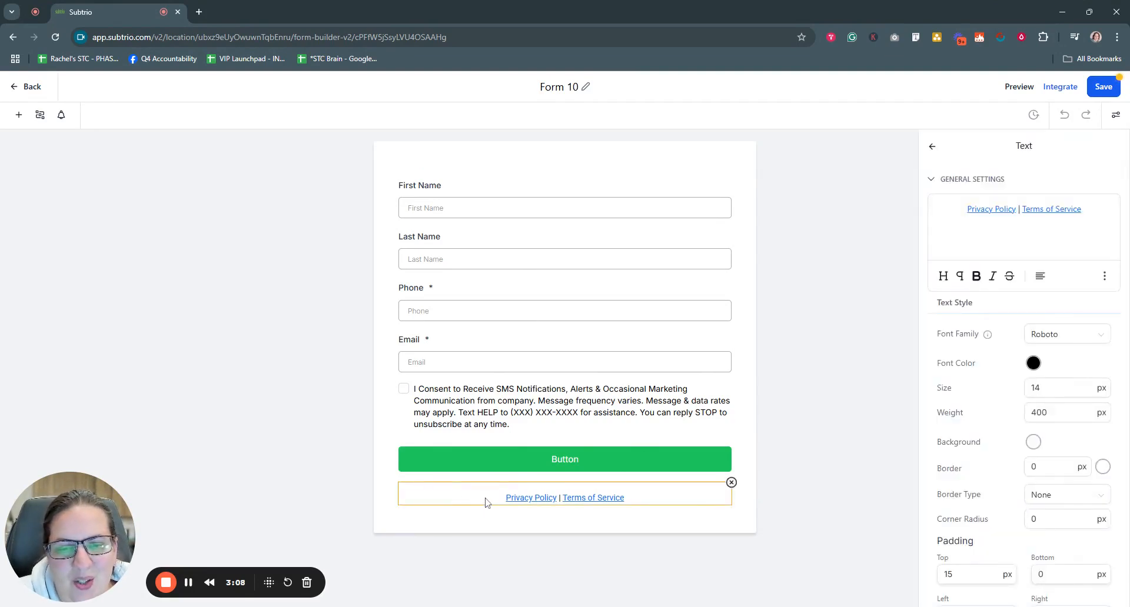
left_click(730, 483)
left_click(710, 386)
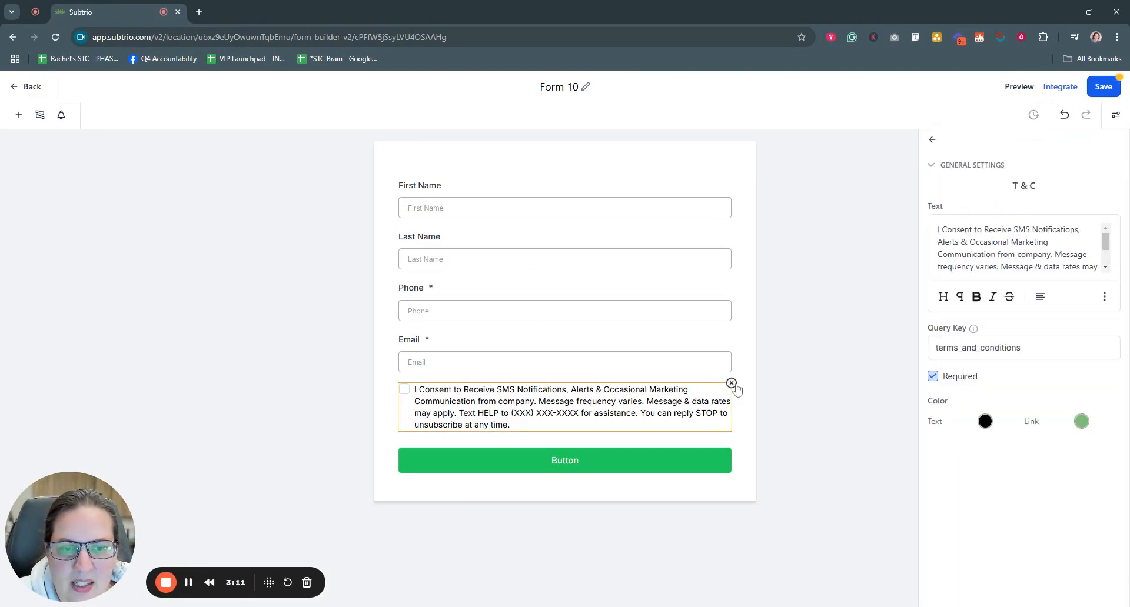
left_click(732, 386)
left_click(713, 297)
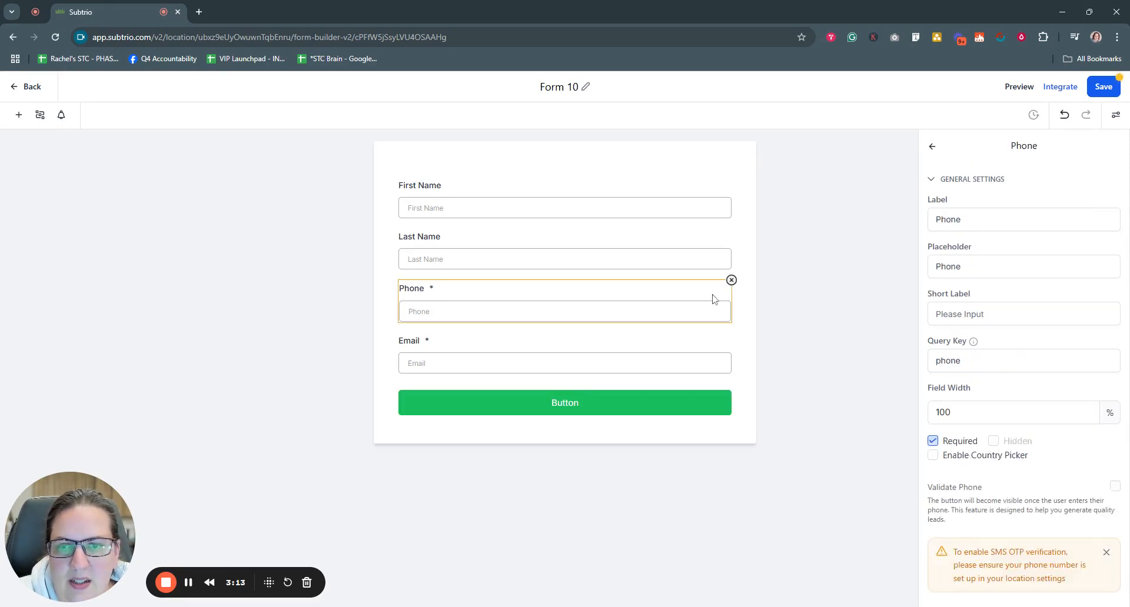
left_click(732, 280)
left_click(726, 245)
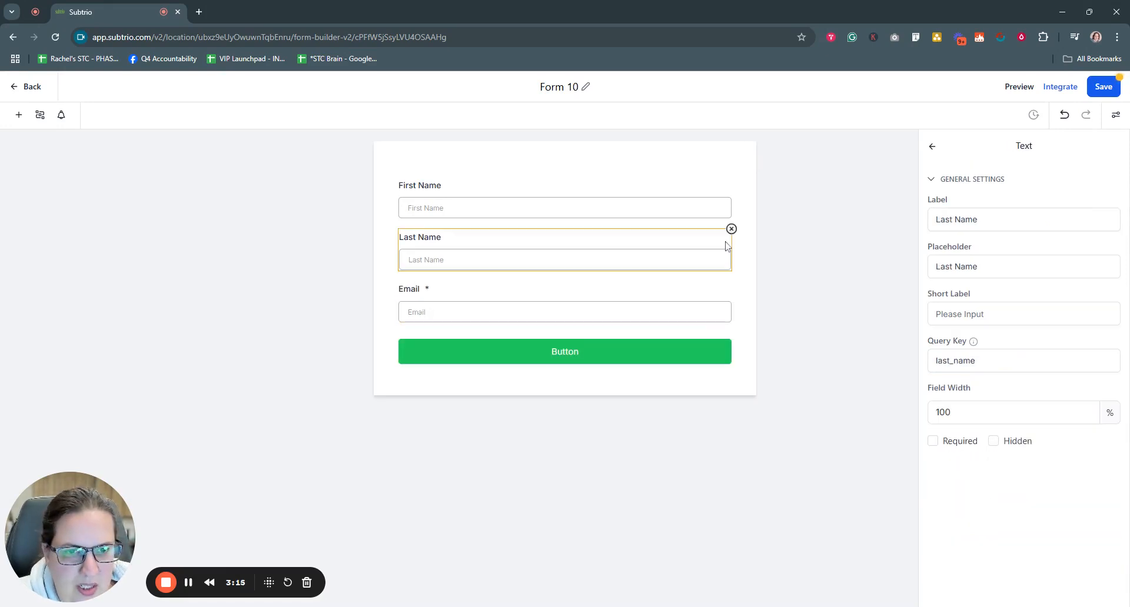
left_click(732, 230)
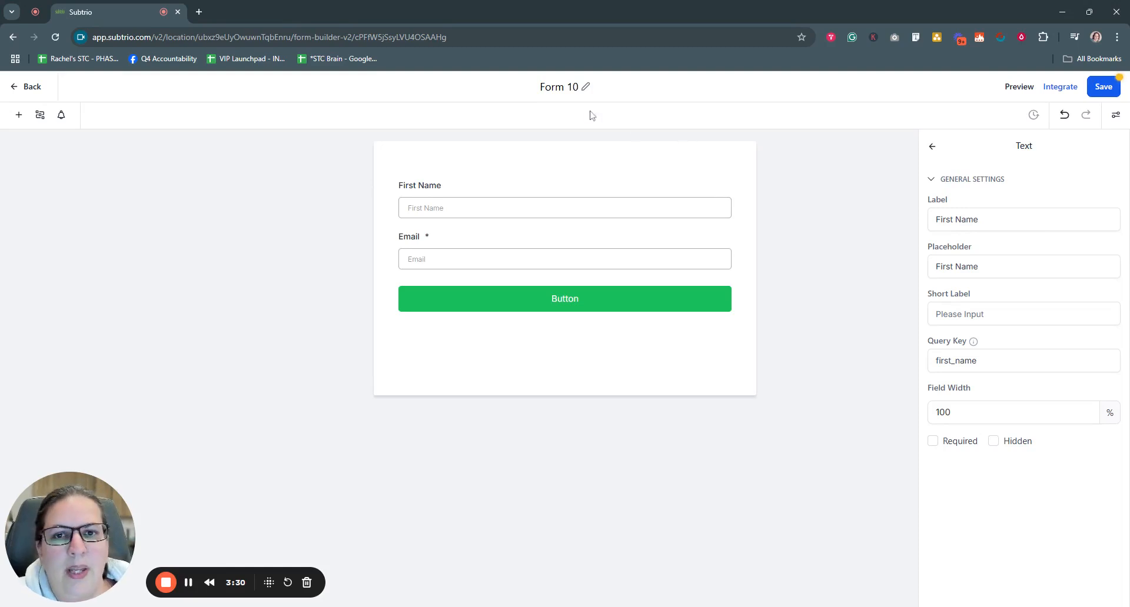
Step: Rename the form to 'STC Website Freebie Opt-In Form' and close the First Name field settings
left_click(586, 88)
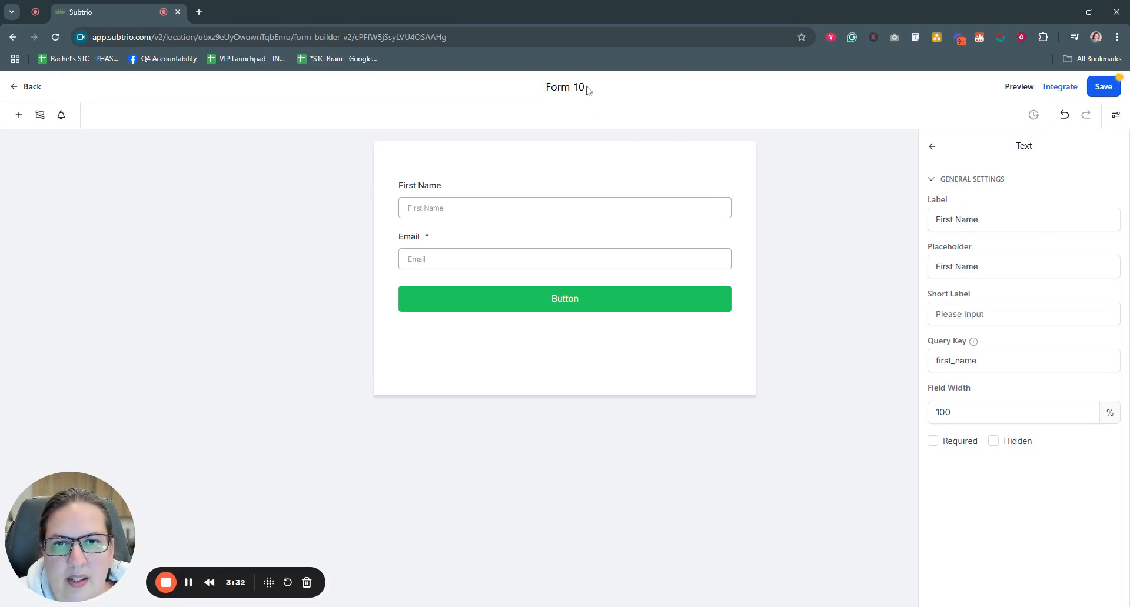
triple_click(586, 89)
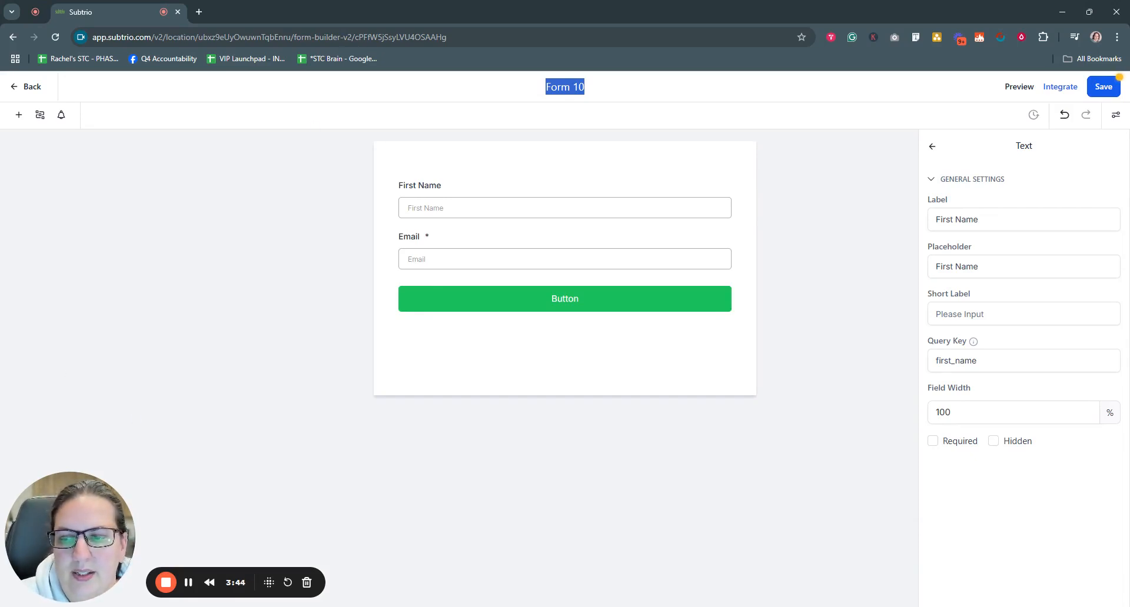
left_click(191, 582)
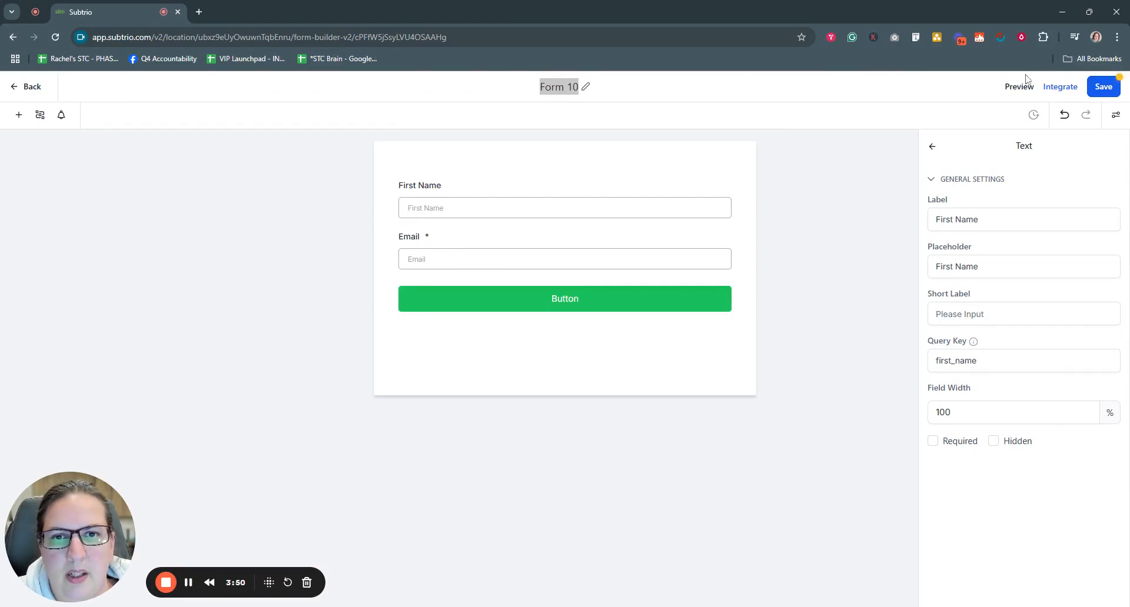
left_click(586, 87)
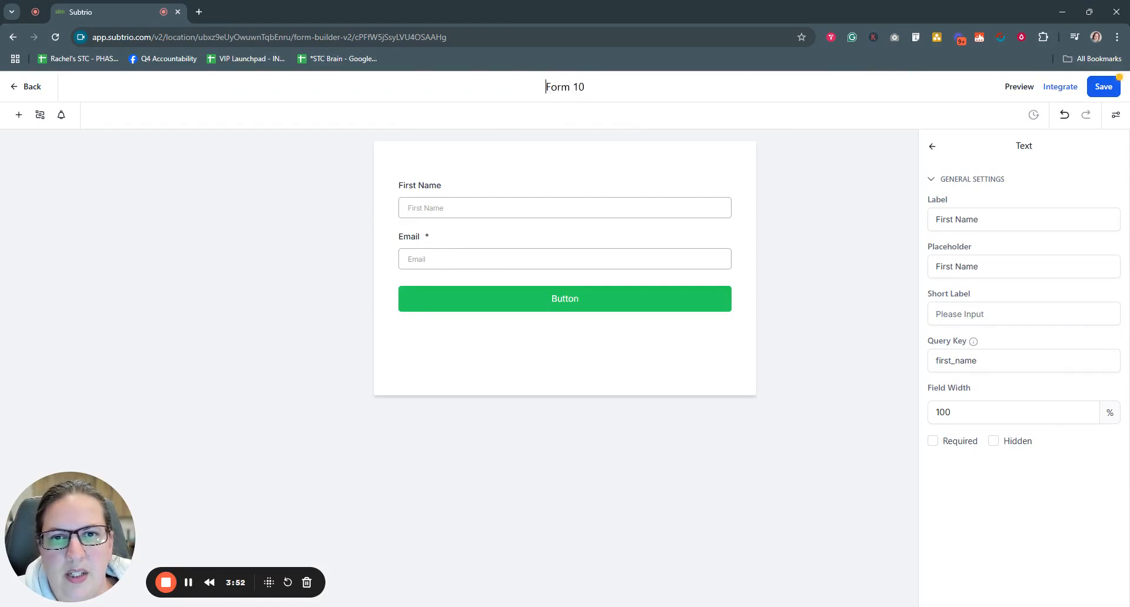
left_click_drag(546, 87, 585, 87)
type("ST")
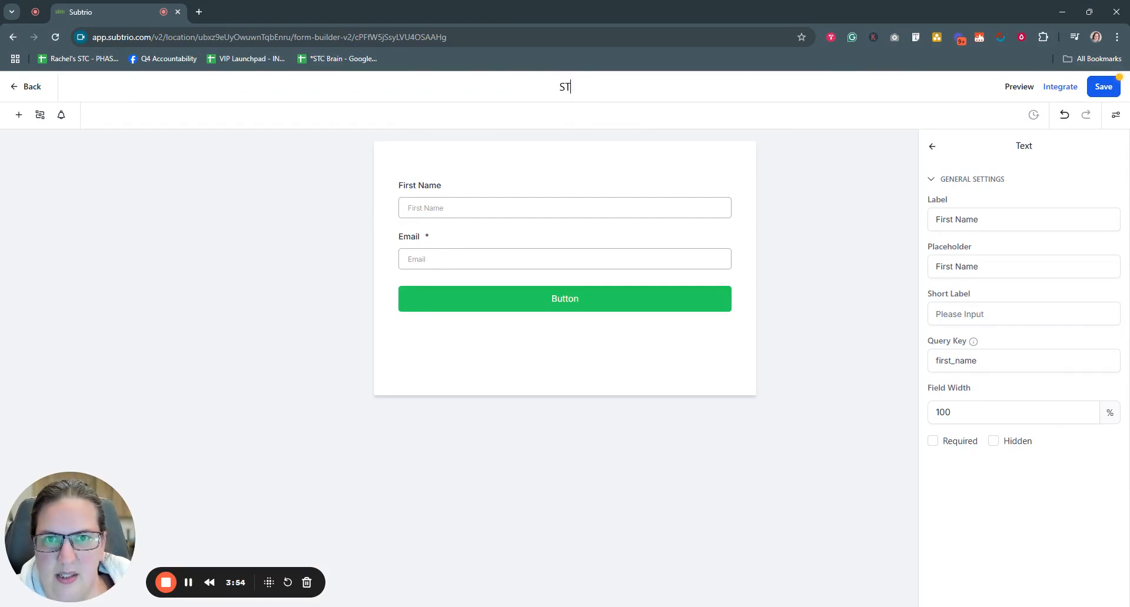
type("C Website")
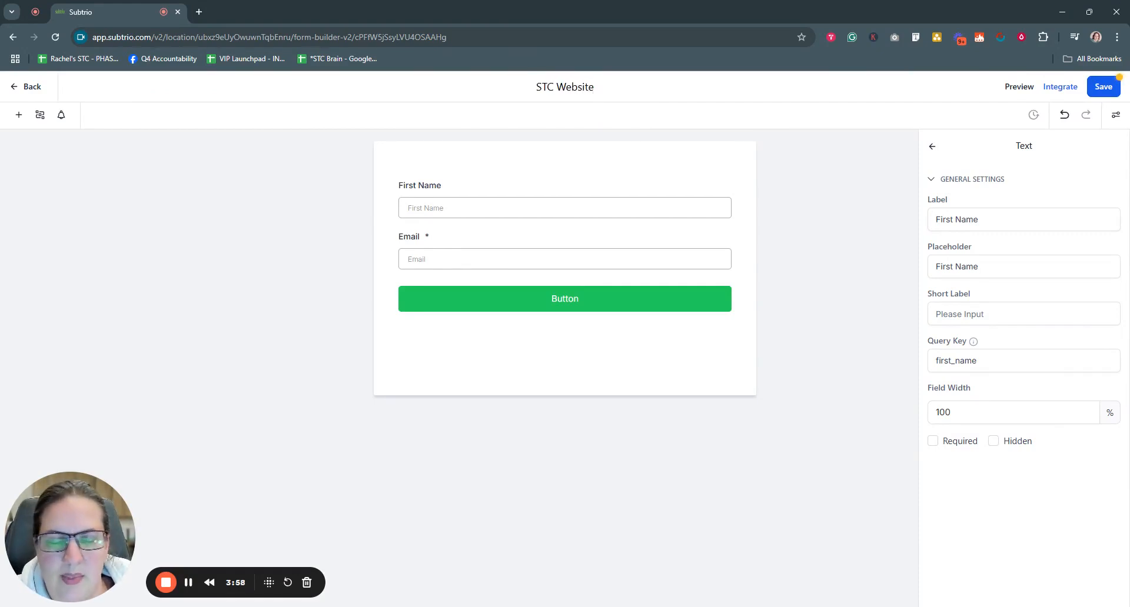
type(" Freeb")
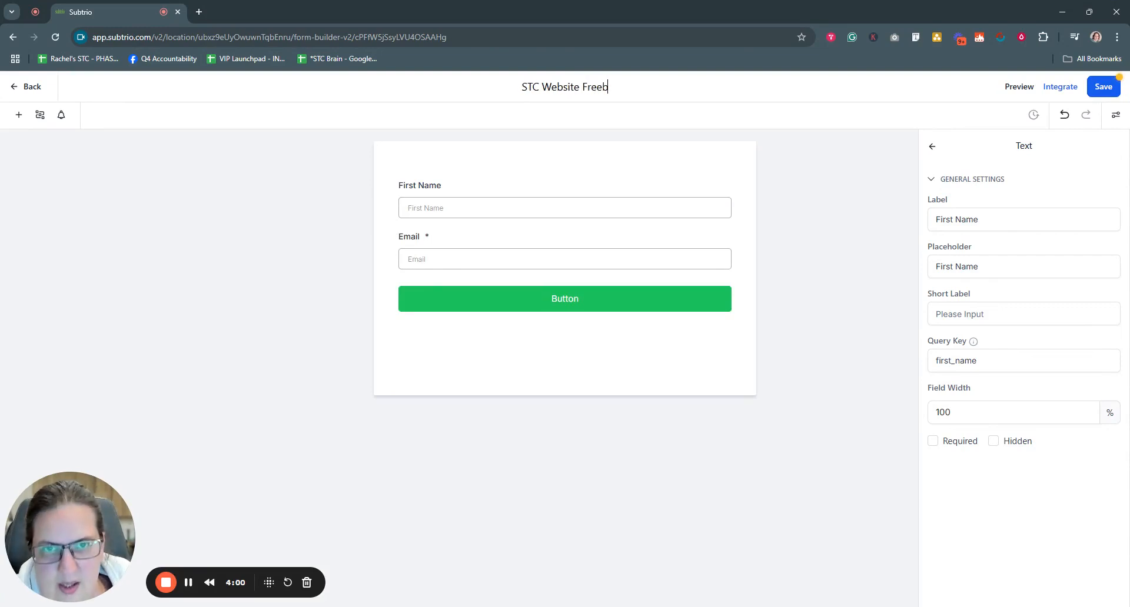
type("ie Opt-In Form")
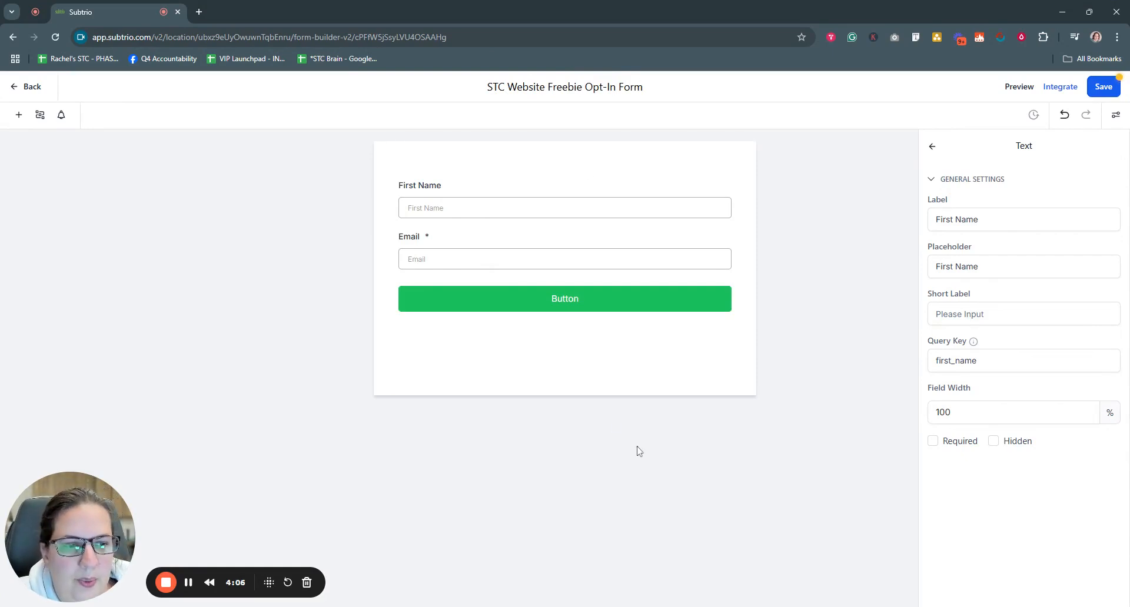
left_click(821, 329)
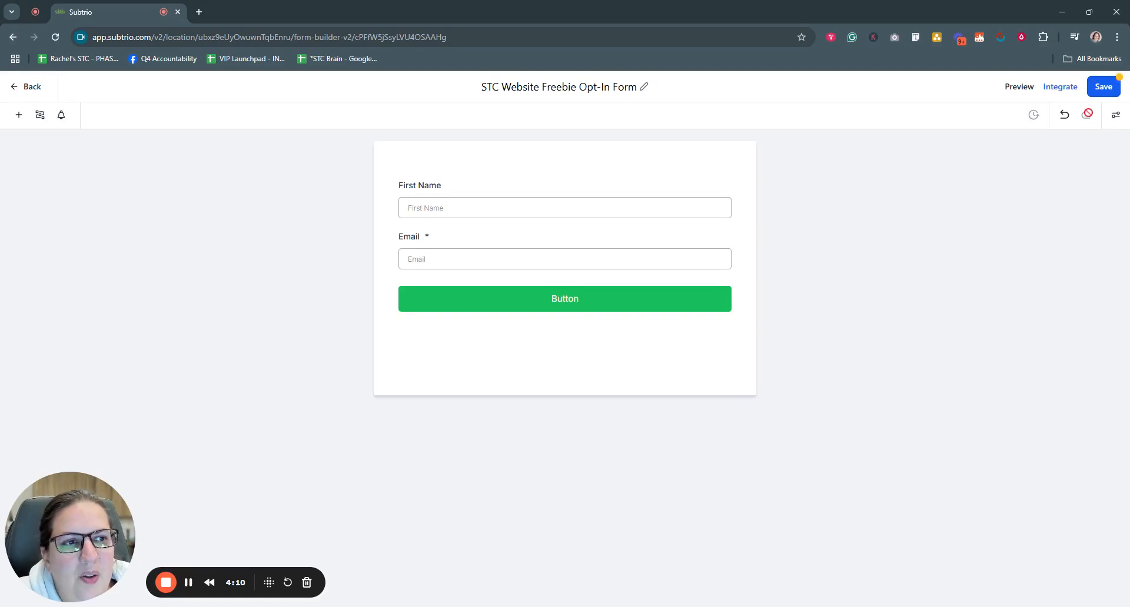
Step: Try the Two Column and Single Line layouts, then keep the form Single Column
left_click(1116, 118)
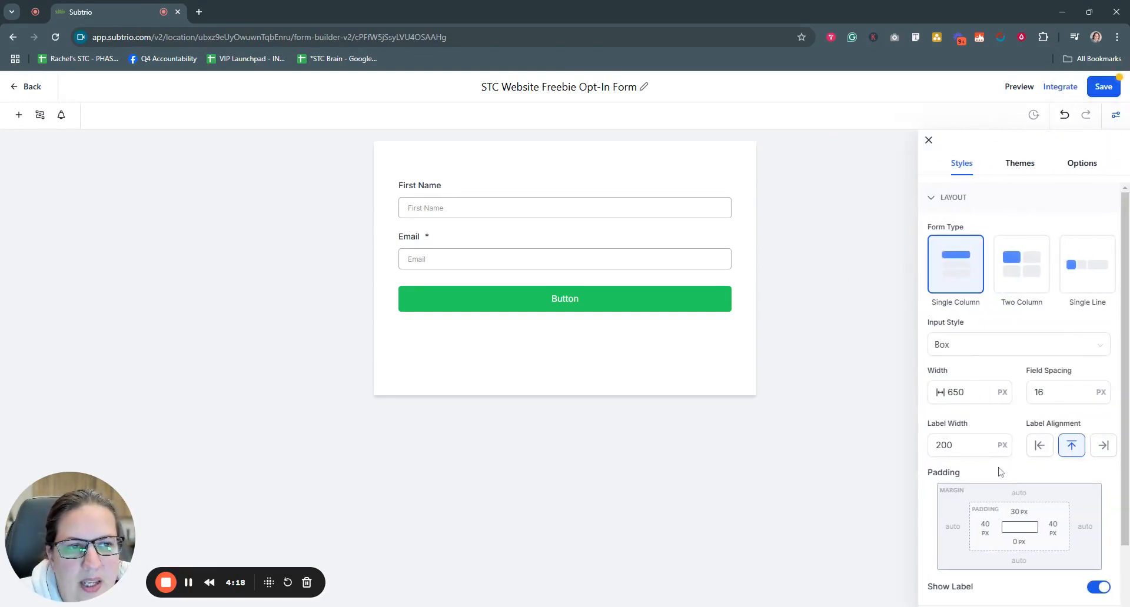
left_click(972, 445)
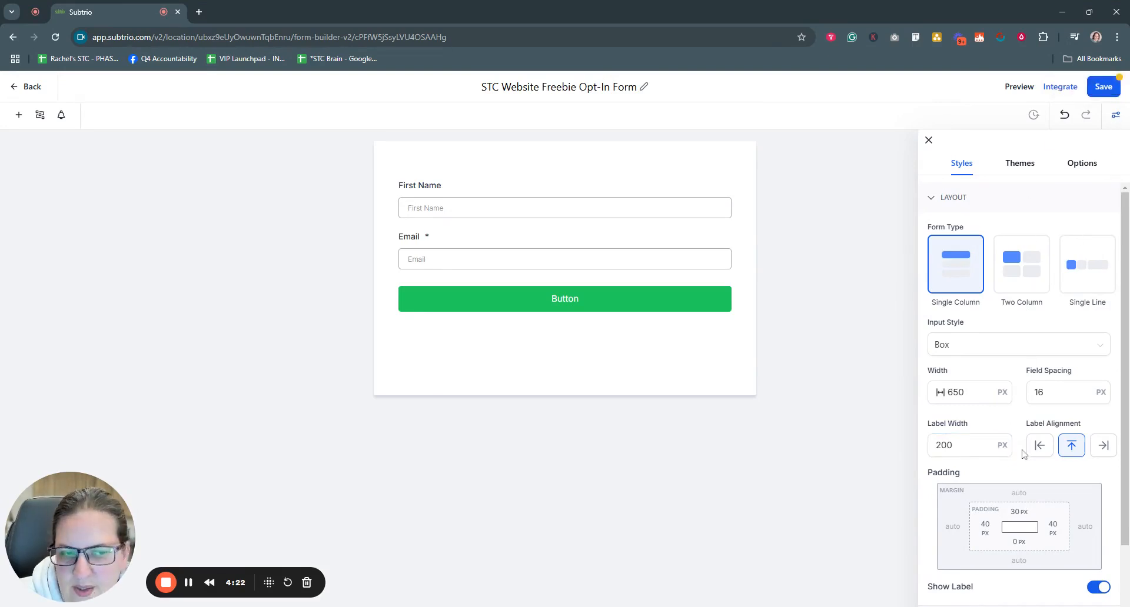
scroll(1023, 453, "down", 2)
scroll(1022, 453, "up", 2)
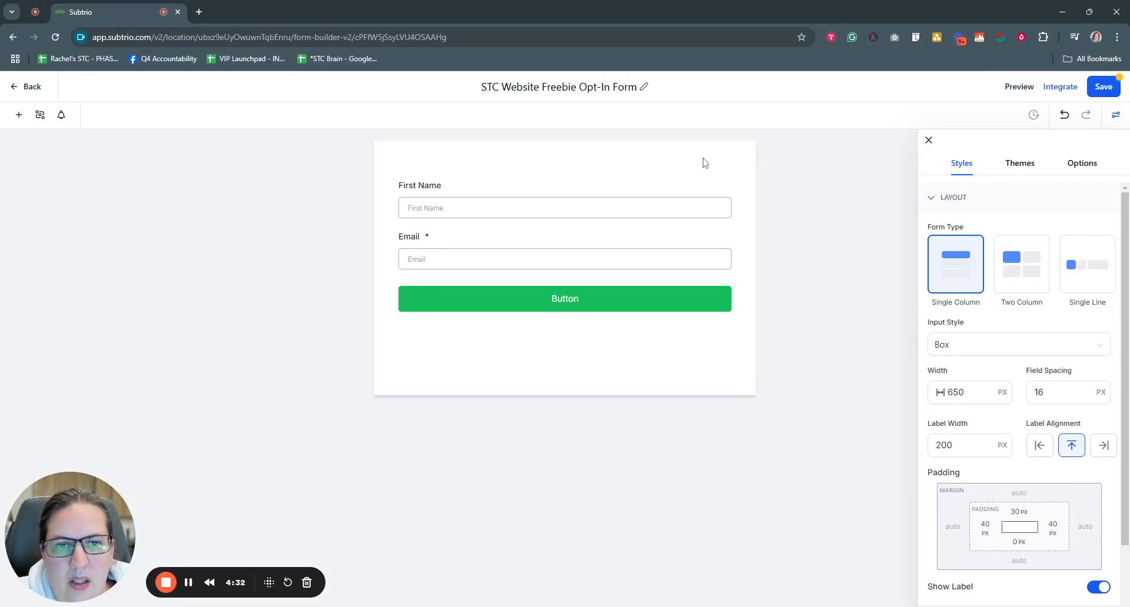
left_click(1023, 270)
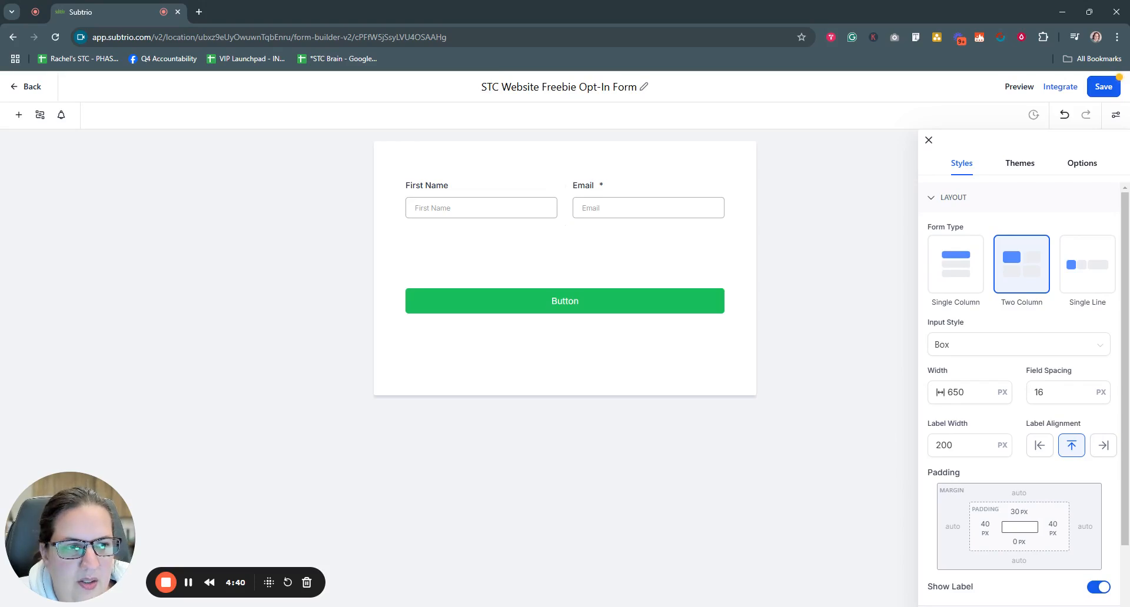
left_click(1090, 271)
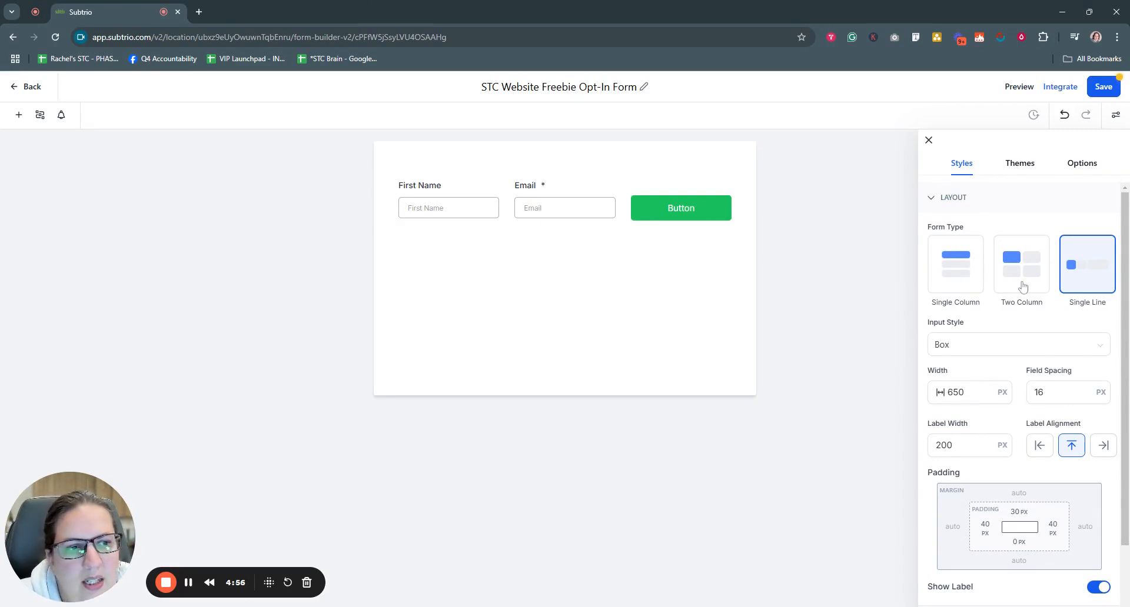
left_click(957, 281)
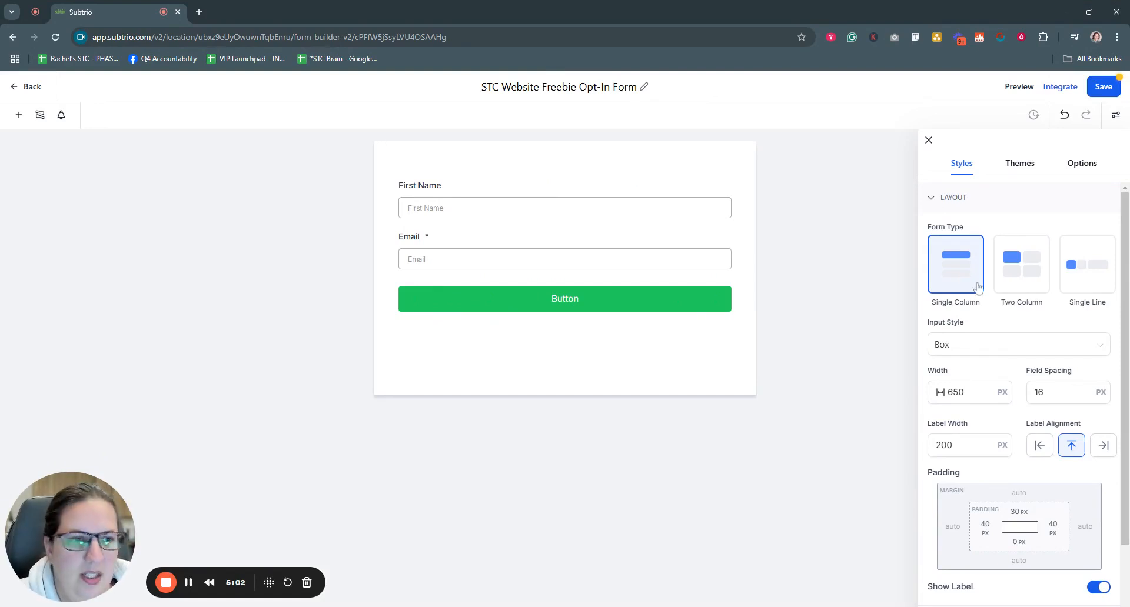
Step: Set the Input Style to Line
scroll(995, 318, "down", 2)
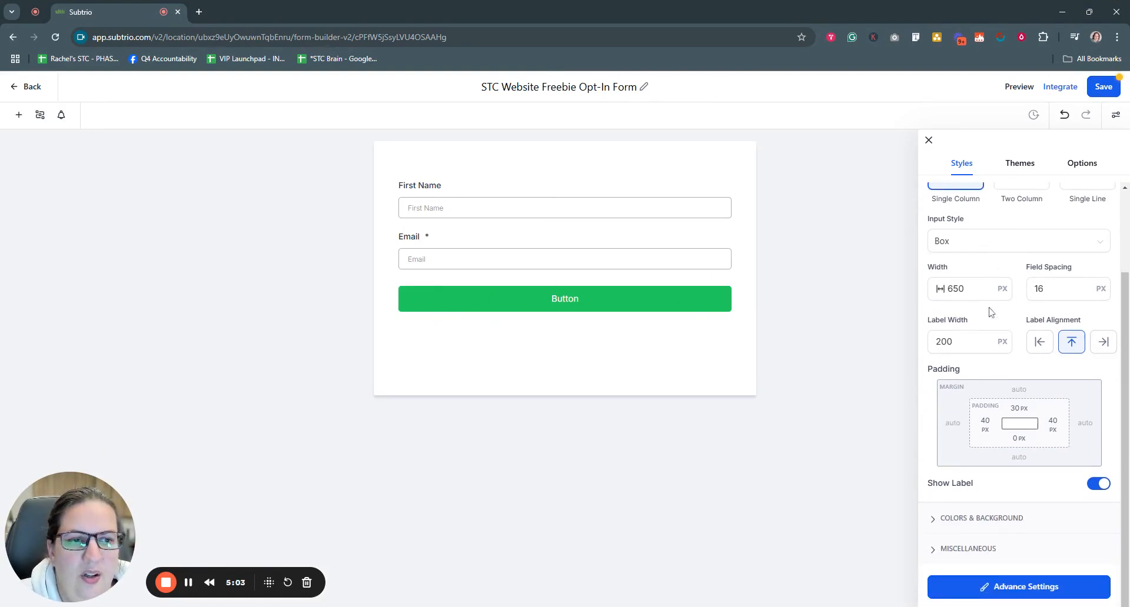
left_click(1047, 248)
left_click(967, 291)
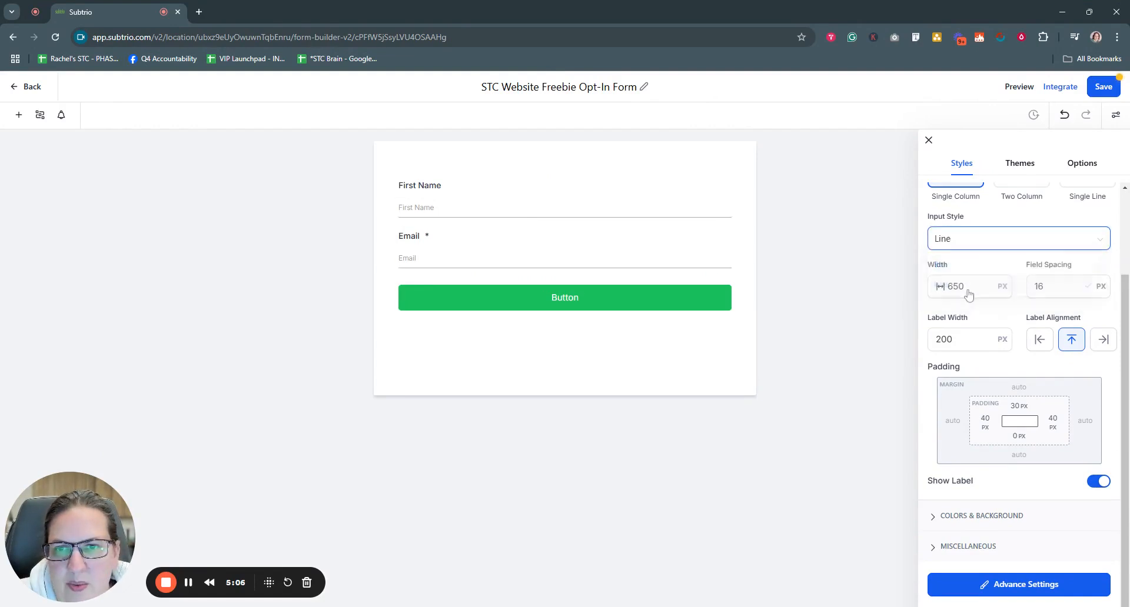
Step: Switch the Input Style back to Box and select the 650 width value
left_click(993, 239)
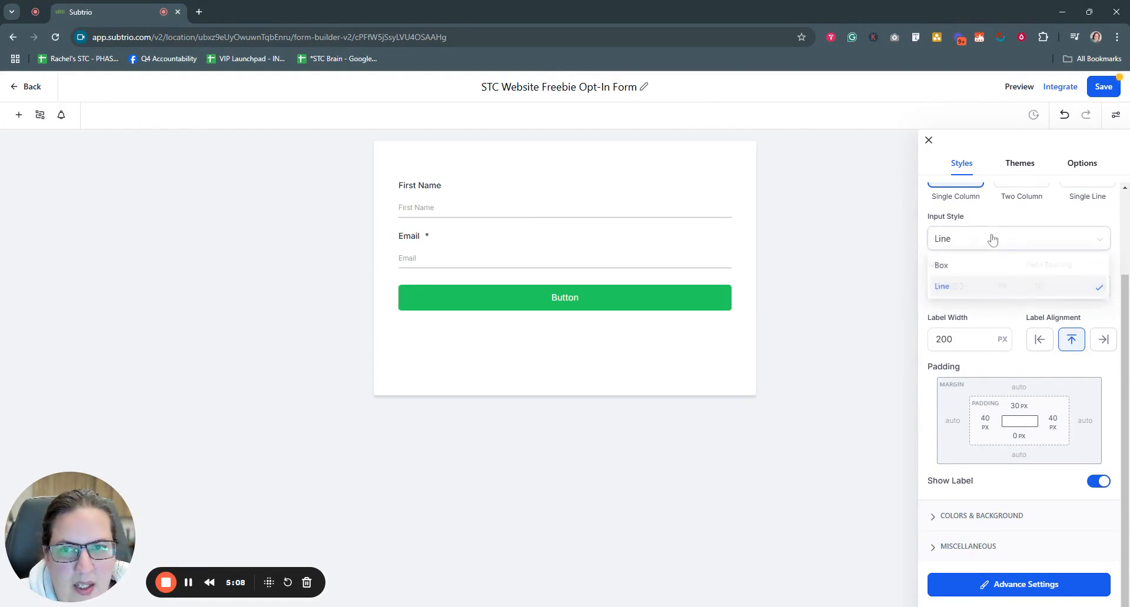
left_click(980, 268)
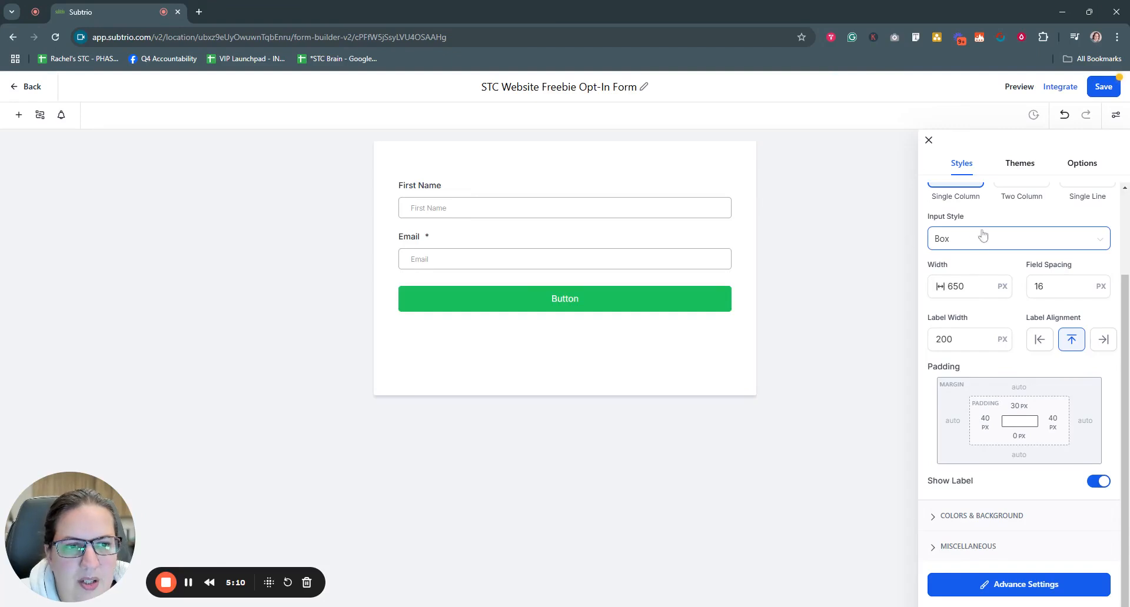
left_click(959, 286)
double_click(956, 286)
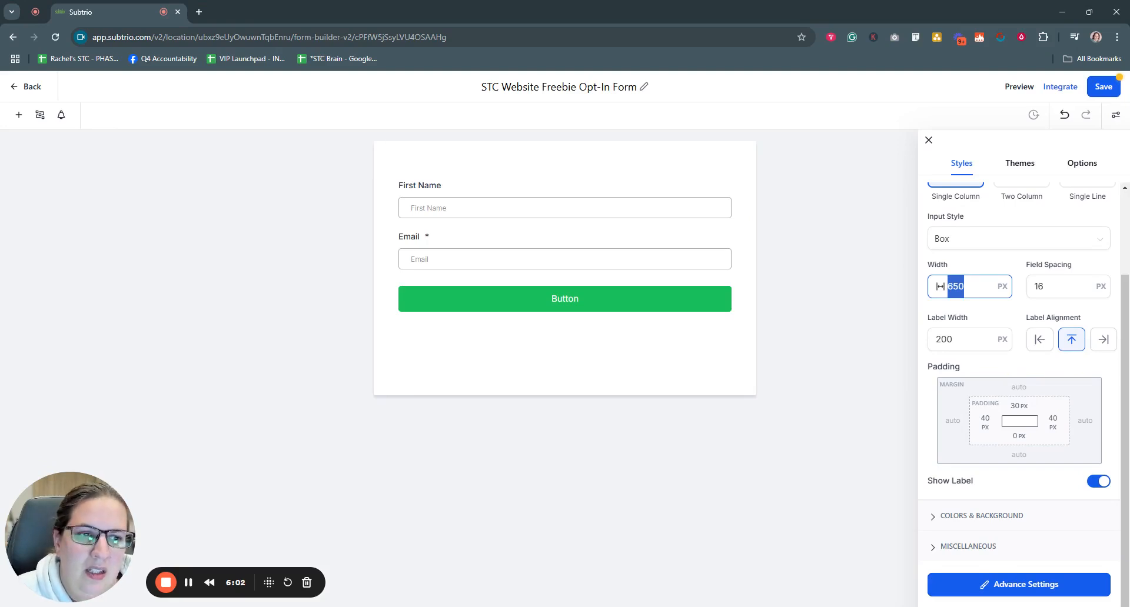
Step: Set the form width to 500 px after trying 800 and 700
type("8000")
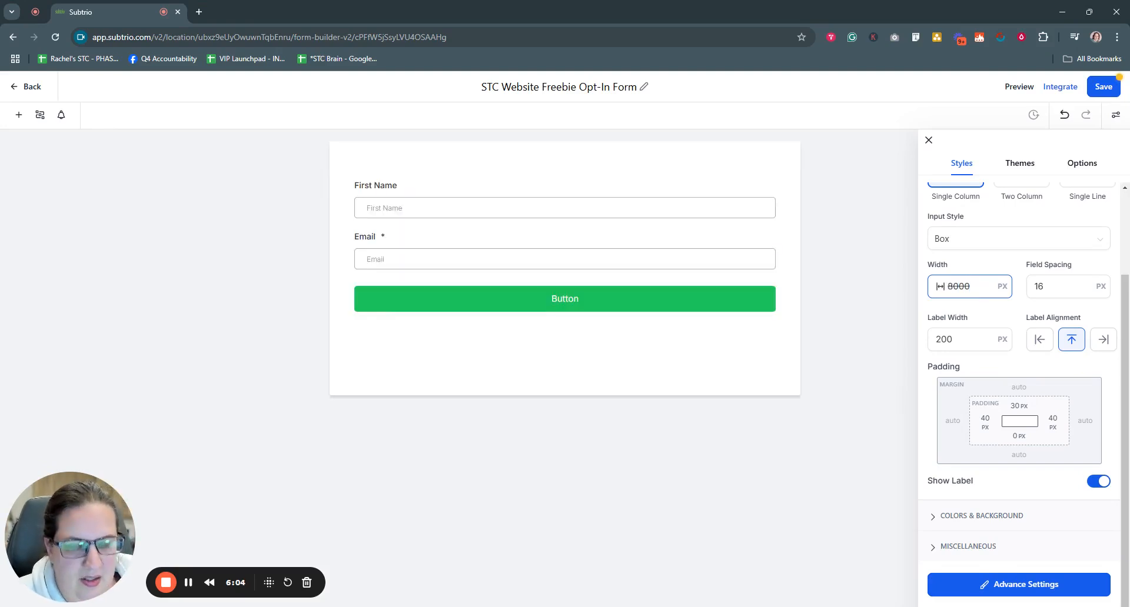
key("BackSpace")
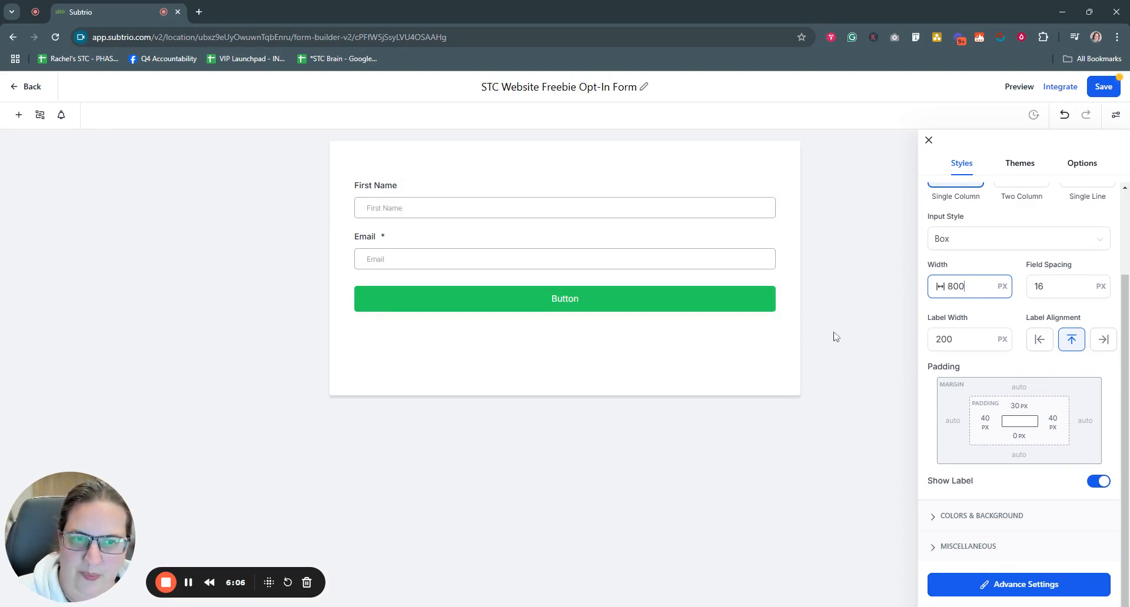
double_click(956, 287)
type("700")
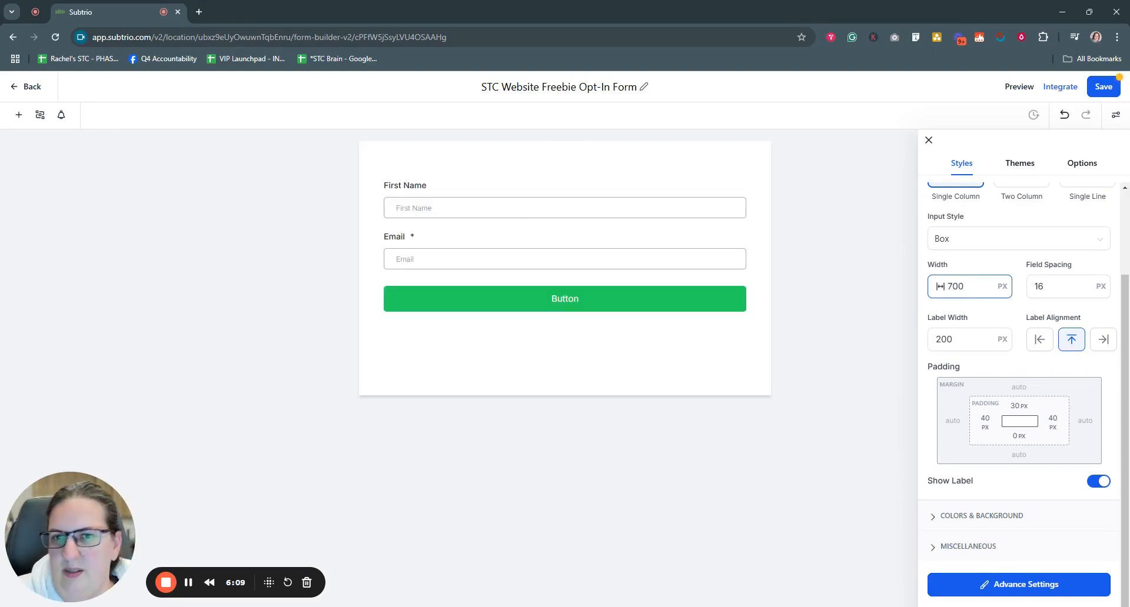
left_click(844, 366)
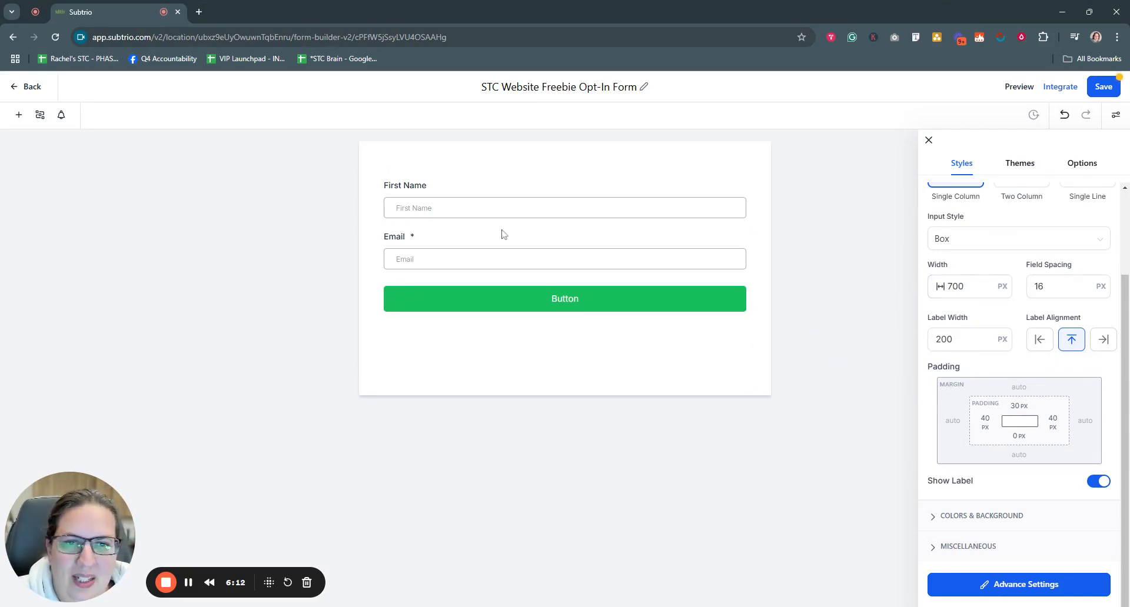
left_click(956, 286)
double_click(957, 286)
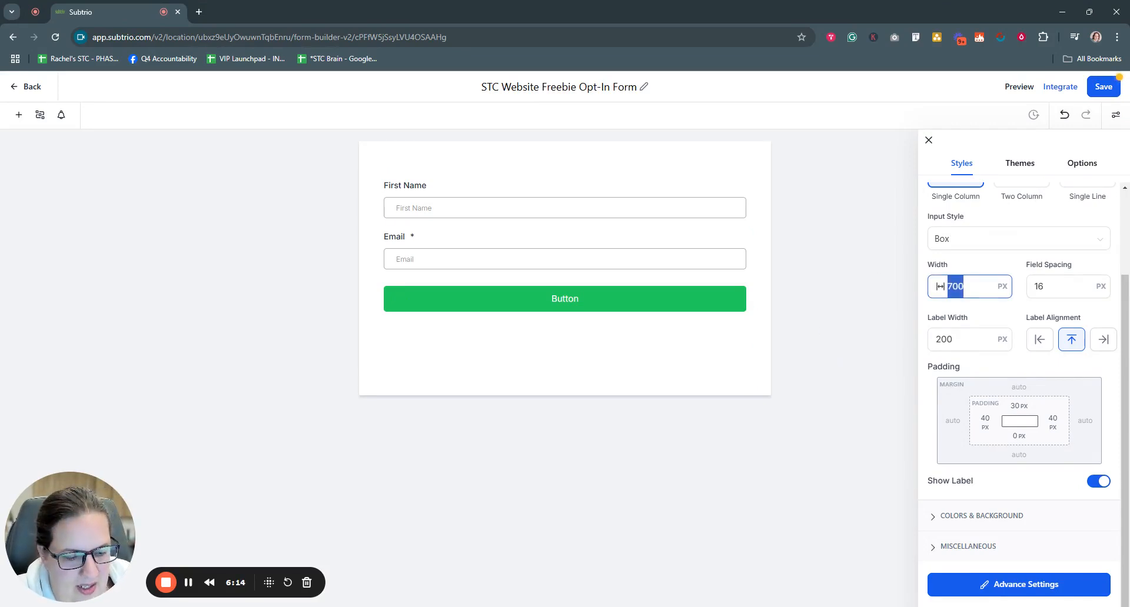
type("500")
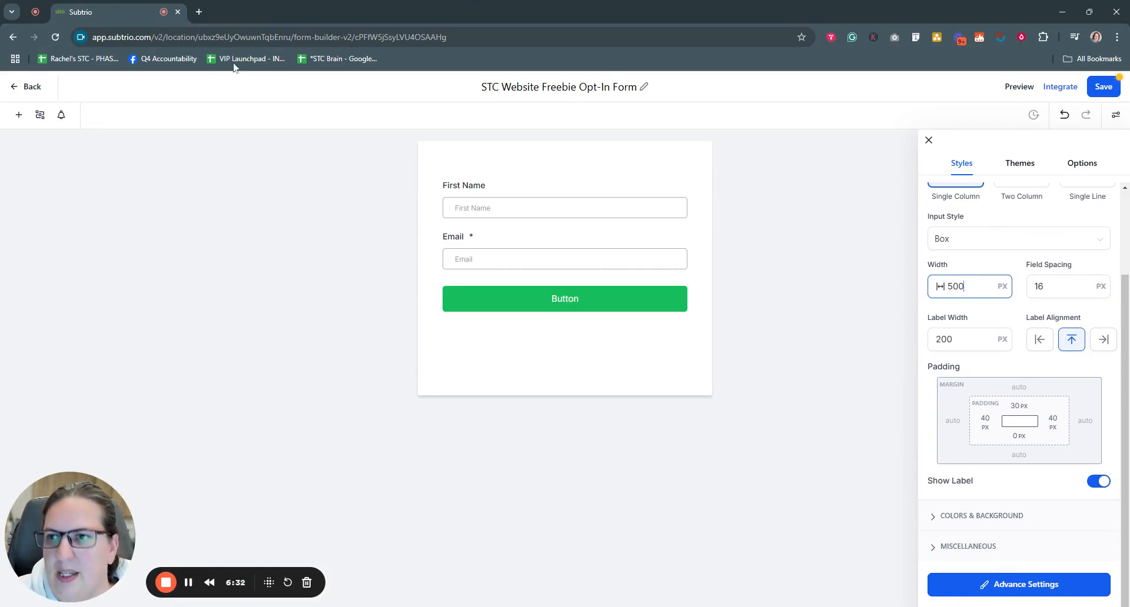
Step: View the Stay Connected form on simpletechconnections.com in a new tab, returning to Subtrio
left_click(200, 13)
type("sim")
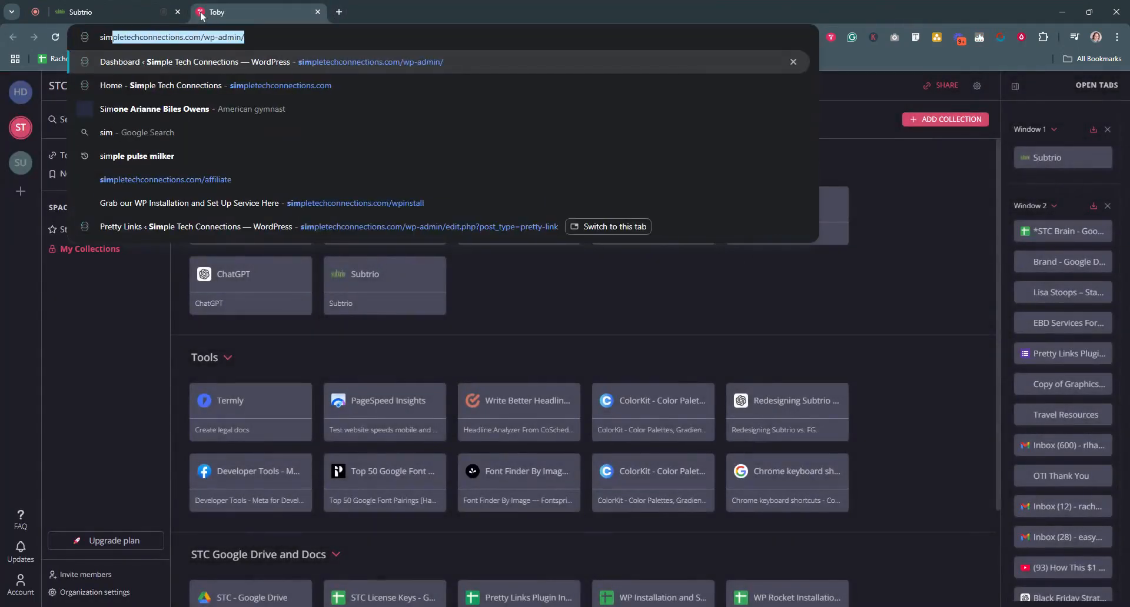
type("pletechconnections.com")
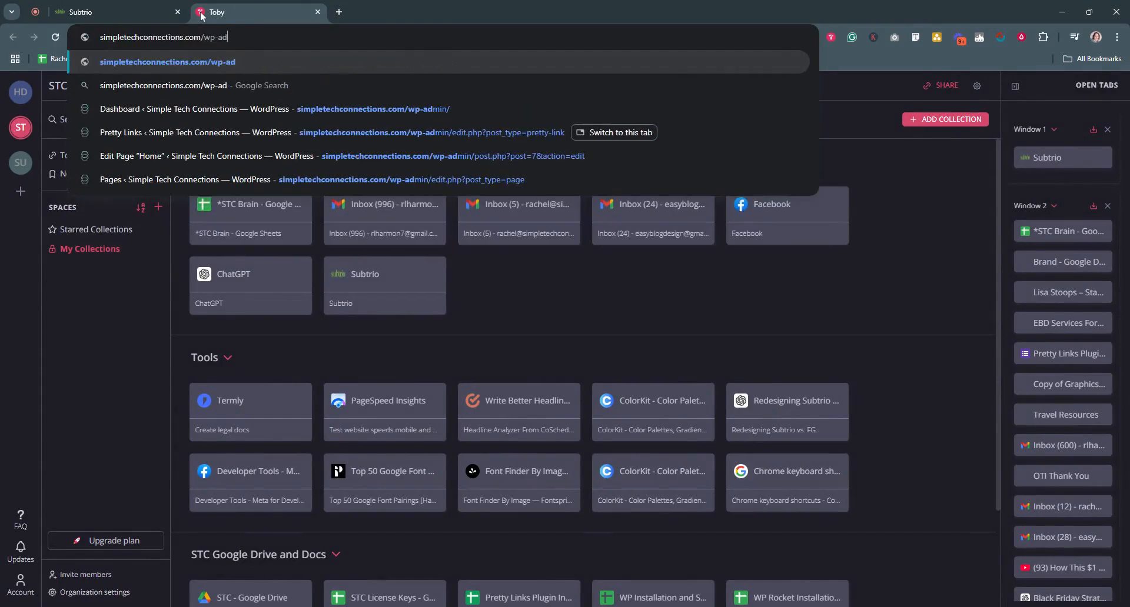
key("Return")
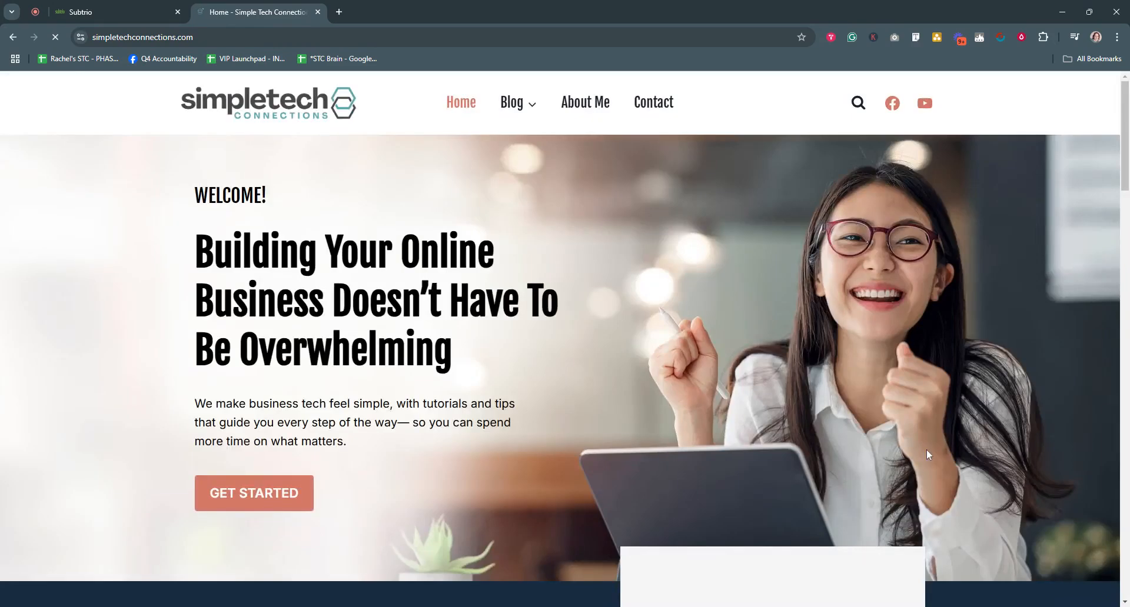
scroll(970, 439, "down", 3)
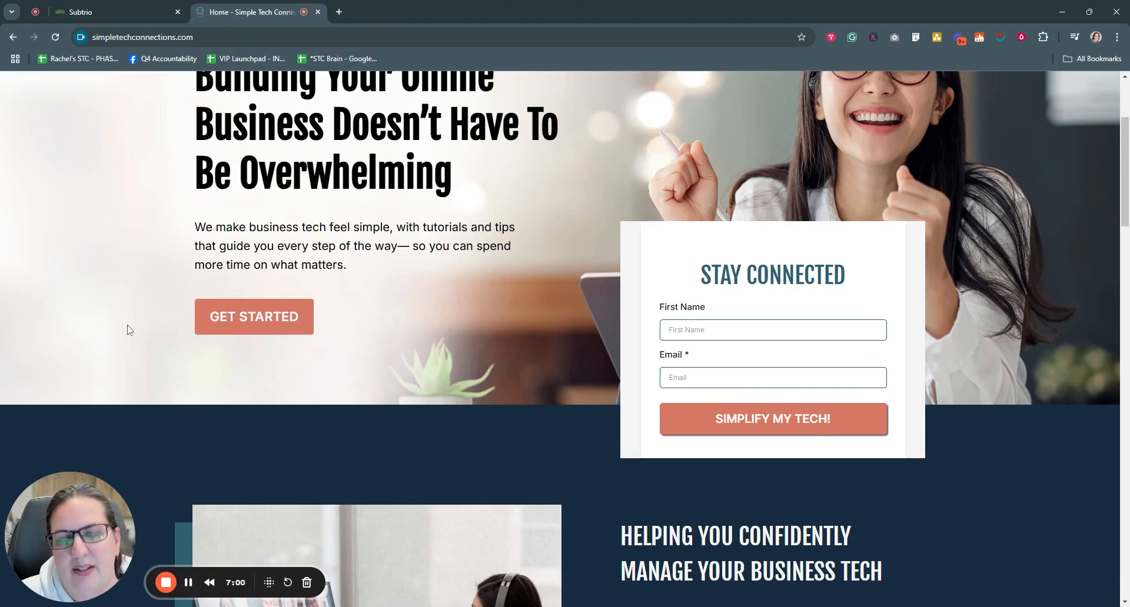
left_click(88, 11)
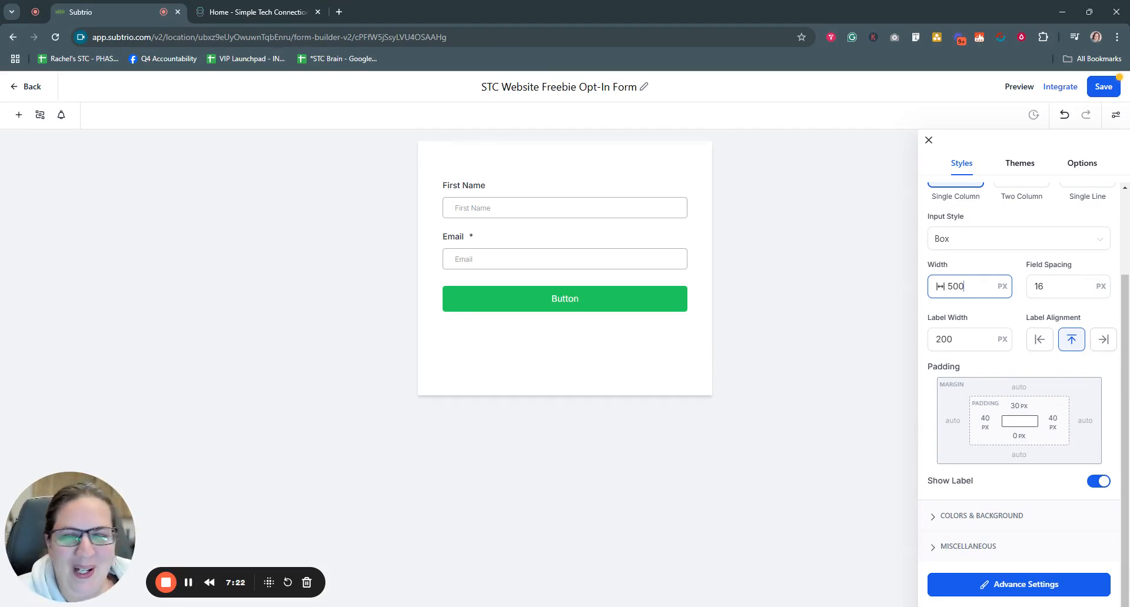
Step: Set Field Spacing to 10 px, briefly trying 15 first
key("Tab")
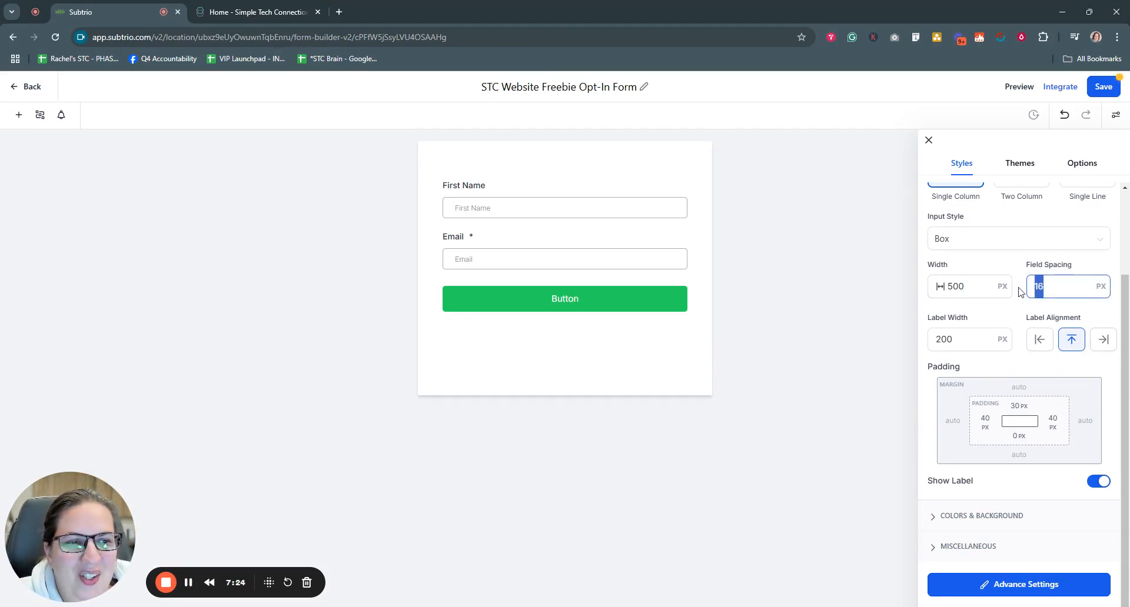
type("10")
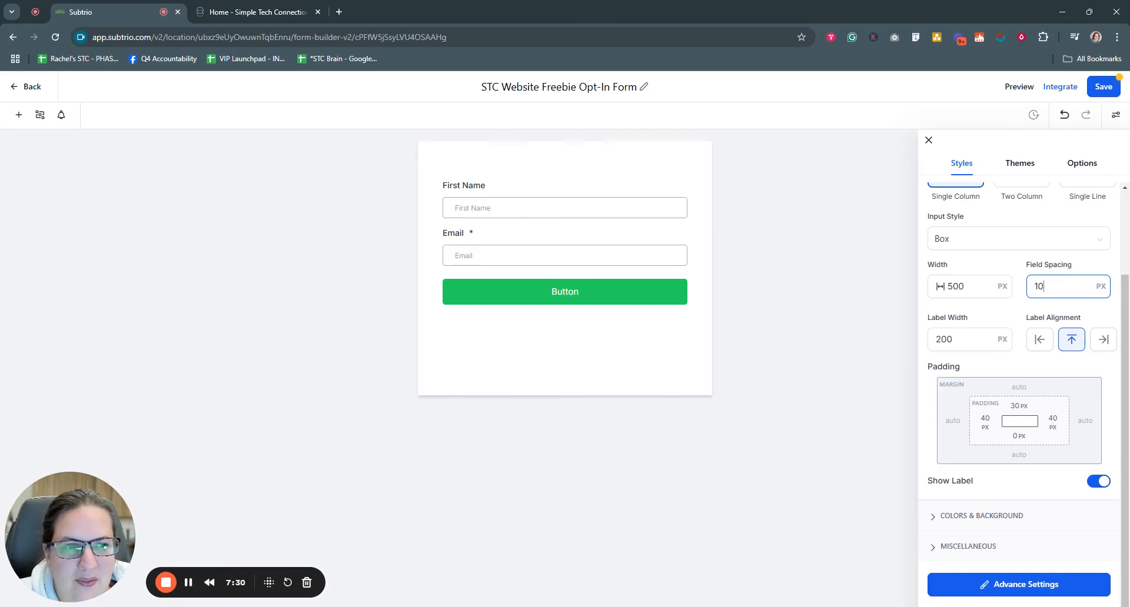
left_click_drag(1051, 288, 1019, 292)
type("15")
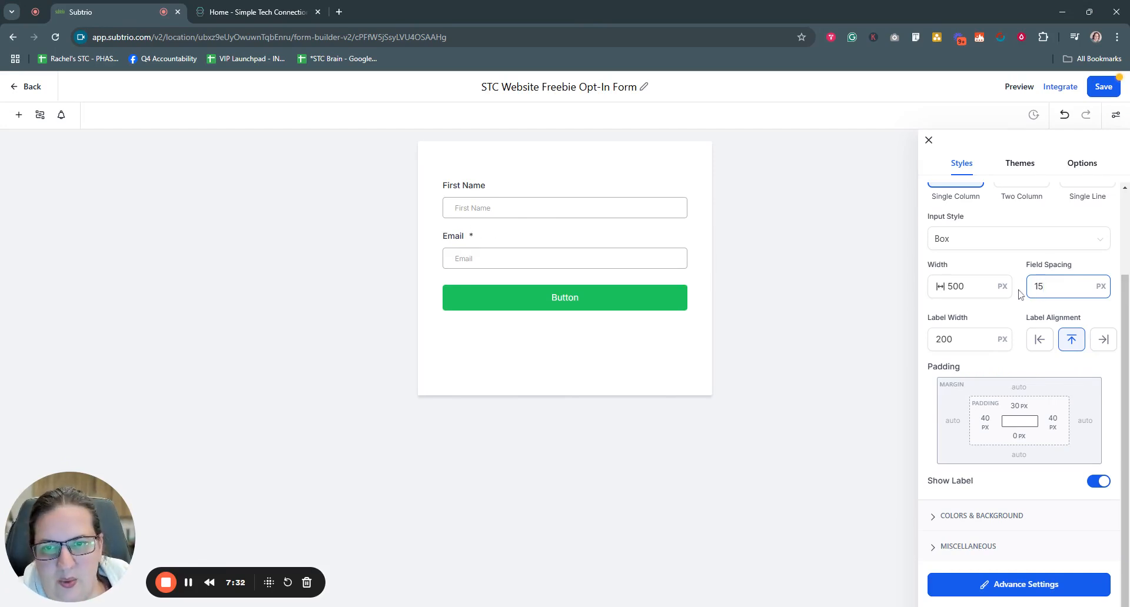
key("BackSpace")
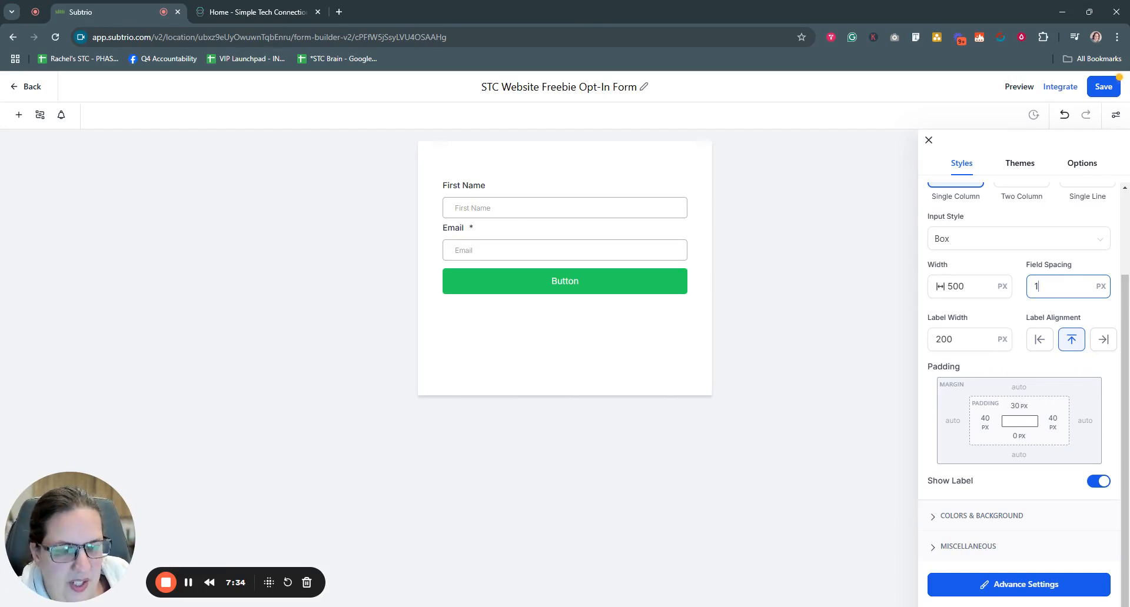
type("0")
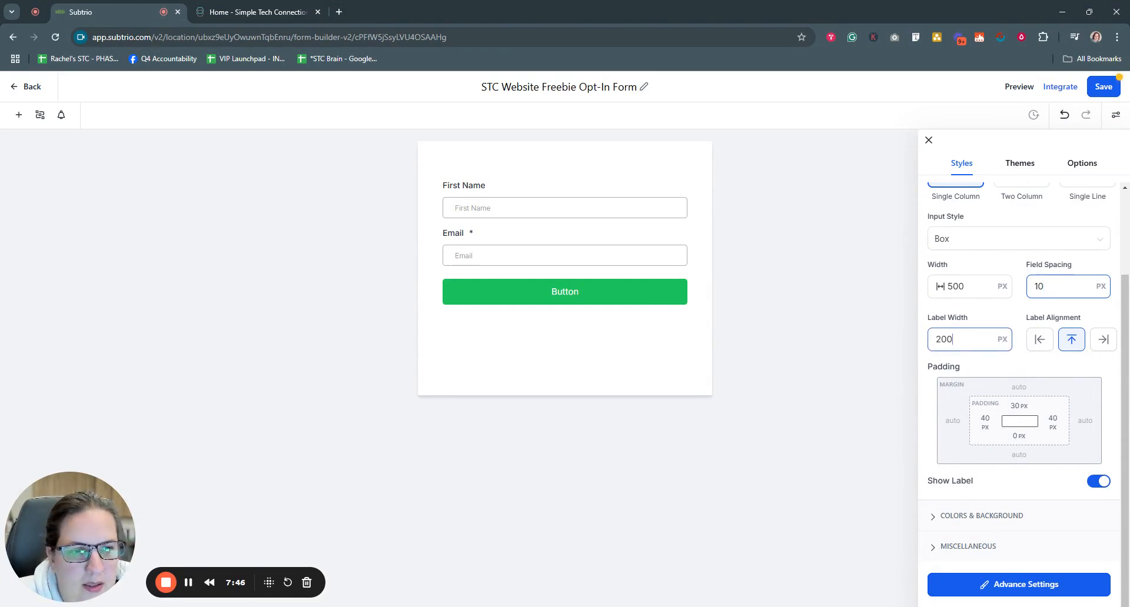
Step: Switch the field labels off and back on, checking the First Name label text
left_click(966, 339)
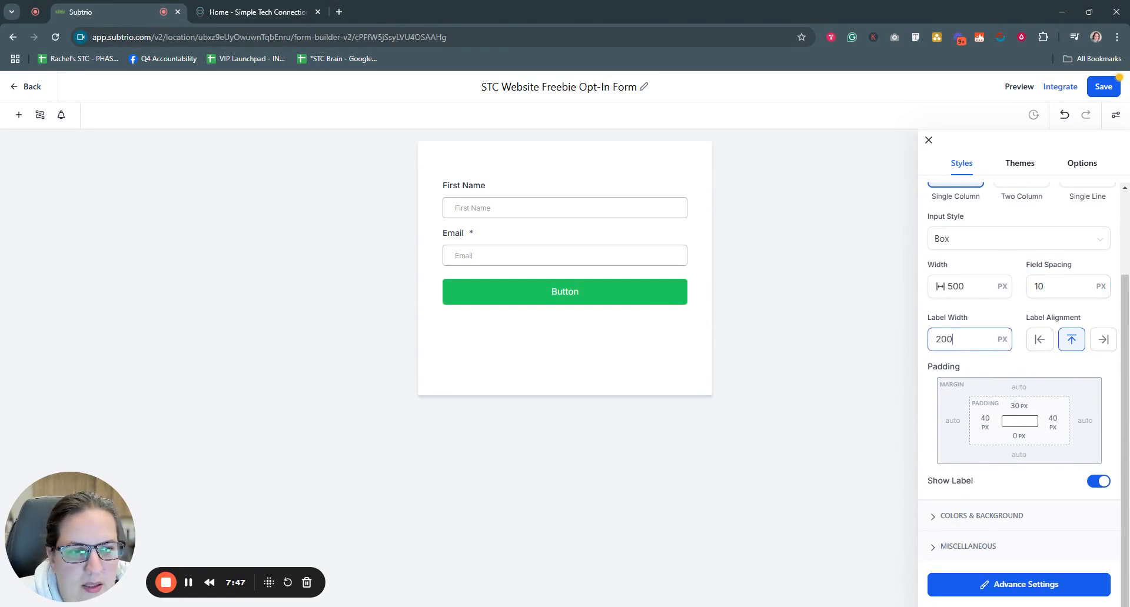
left_click(189, 583)
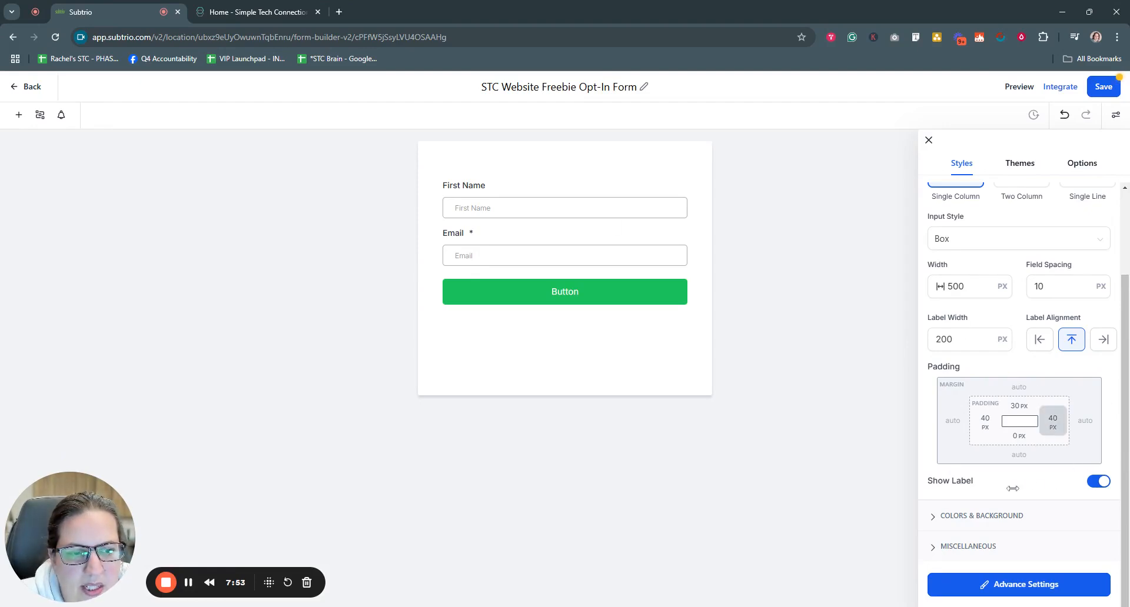
left_click(1098, 482)
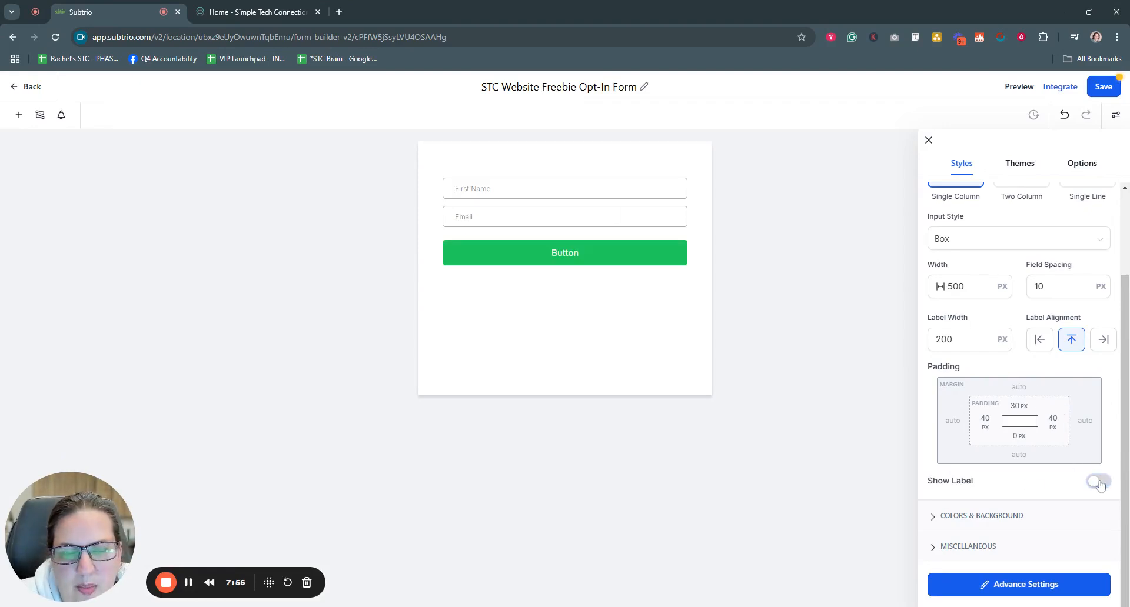
left_click(1098, 482)
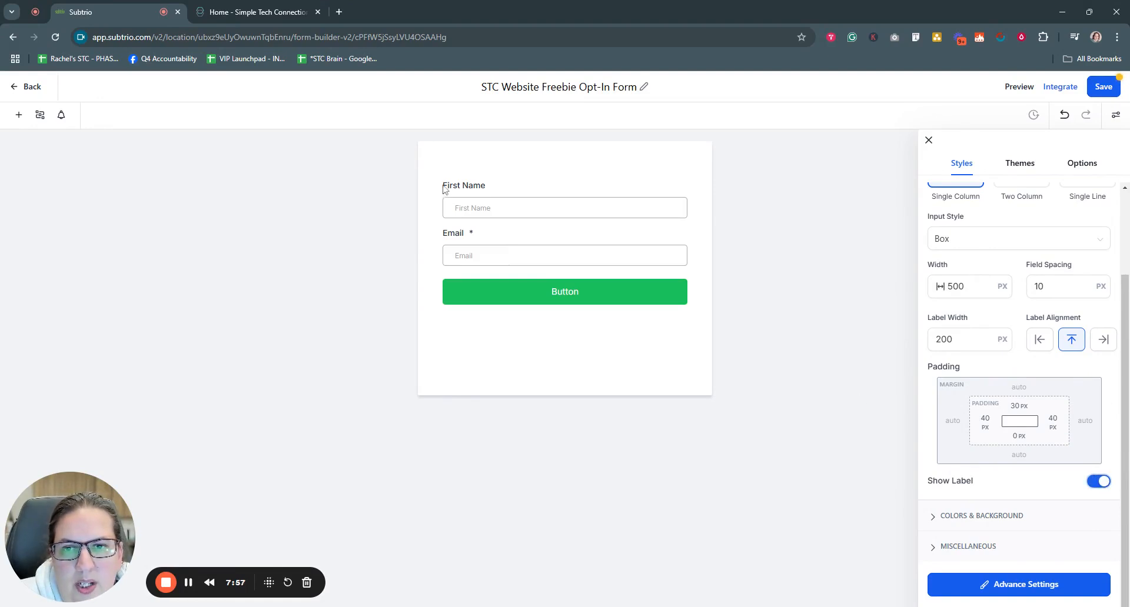
left_click_drag(442, 185, 493, 193)
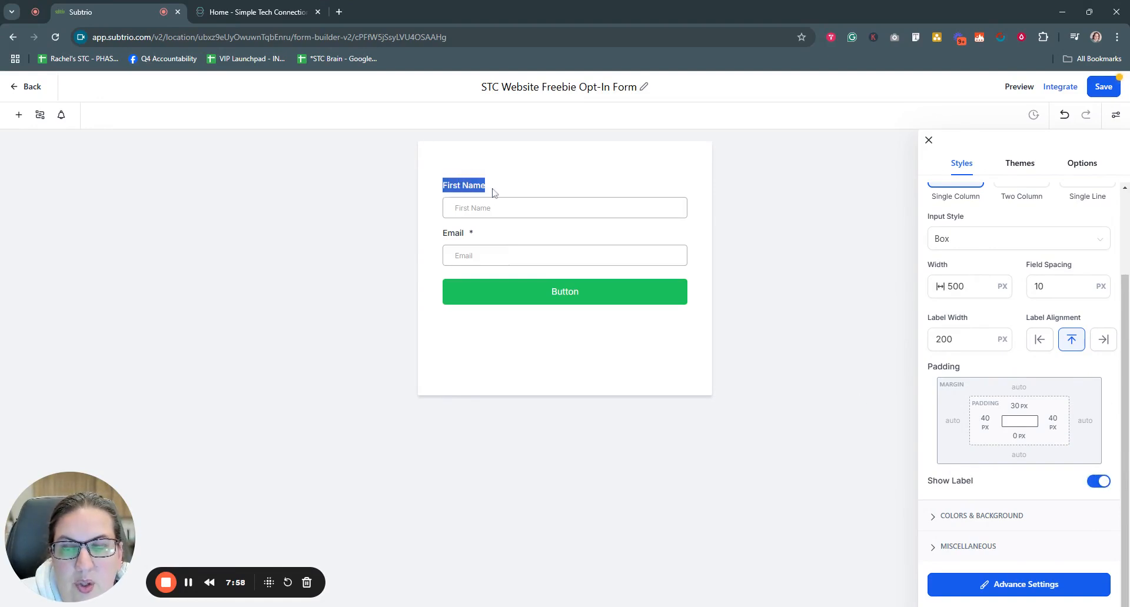
left_click(448, 237)
Step: Keep labels shown and set Label Alignment to Top after trying Left and Right
left_click(1100, 482)
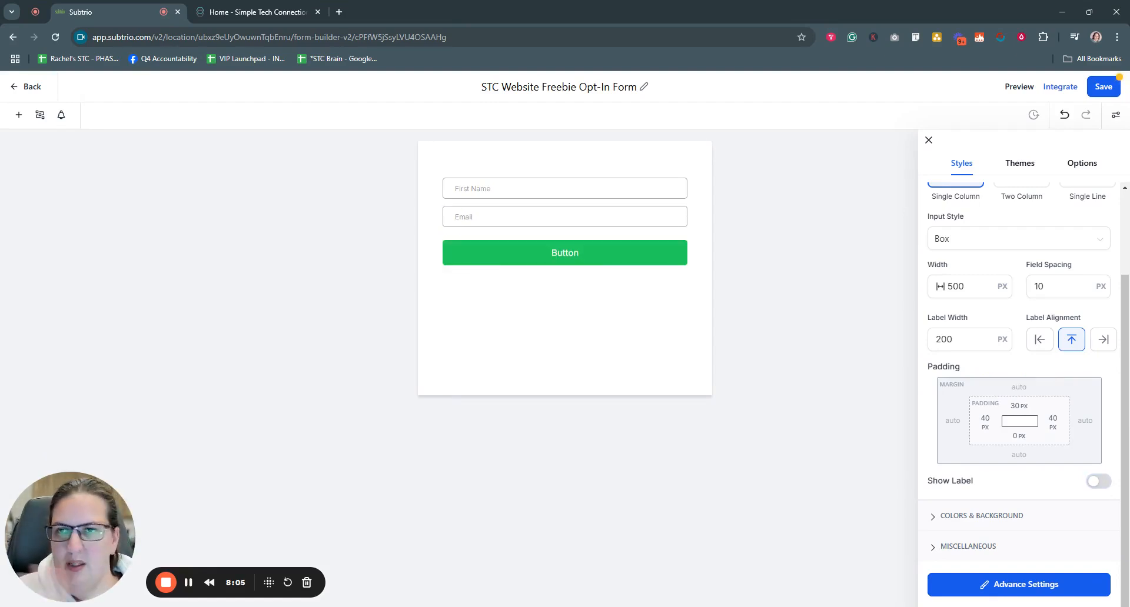
left_click(1098, 481)
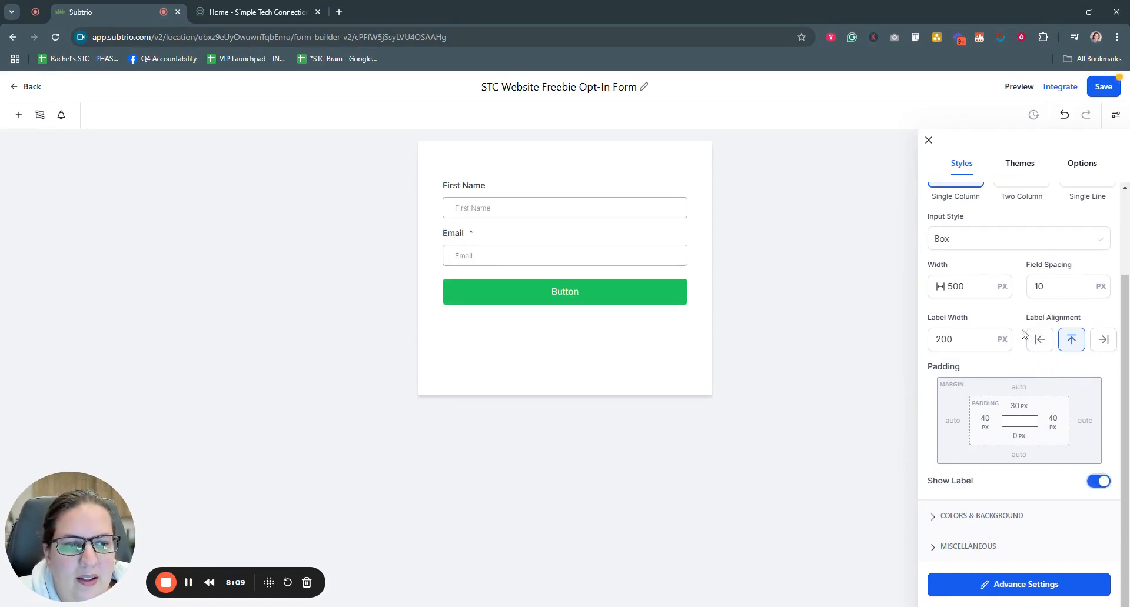
left_click(1045, 344)
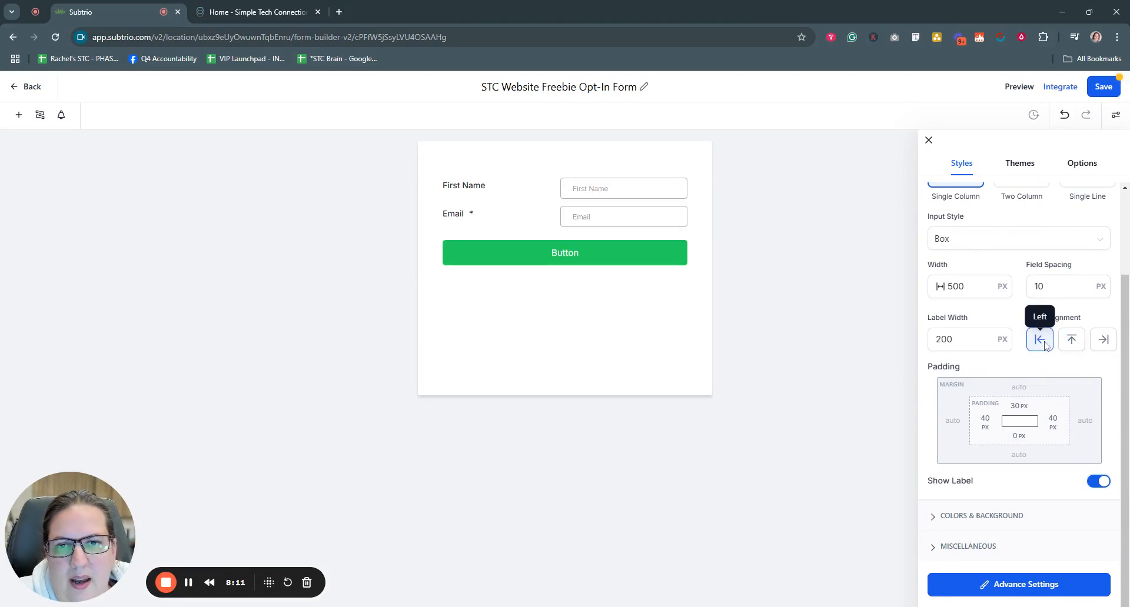
left_click(1109, 345)
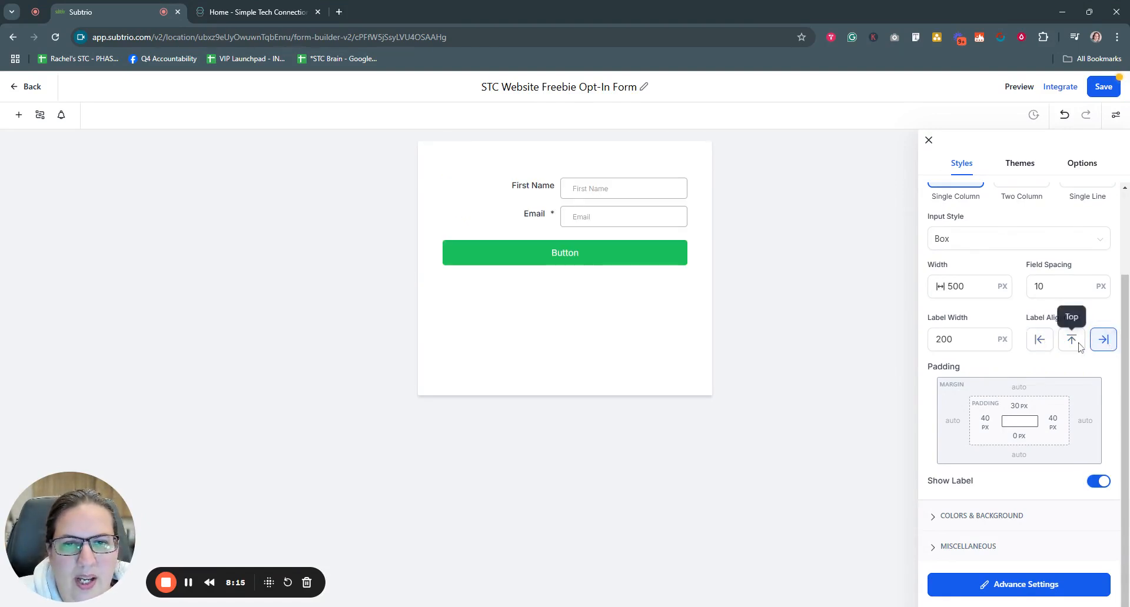
left_click(1081, 346)
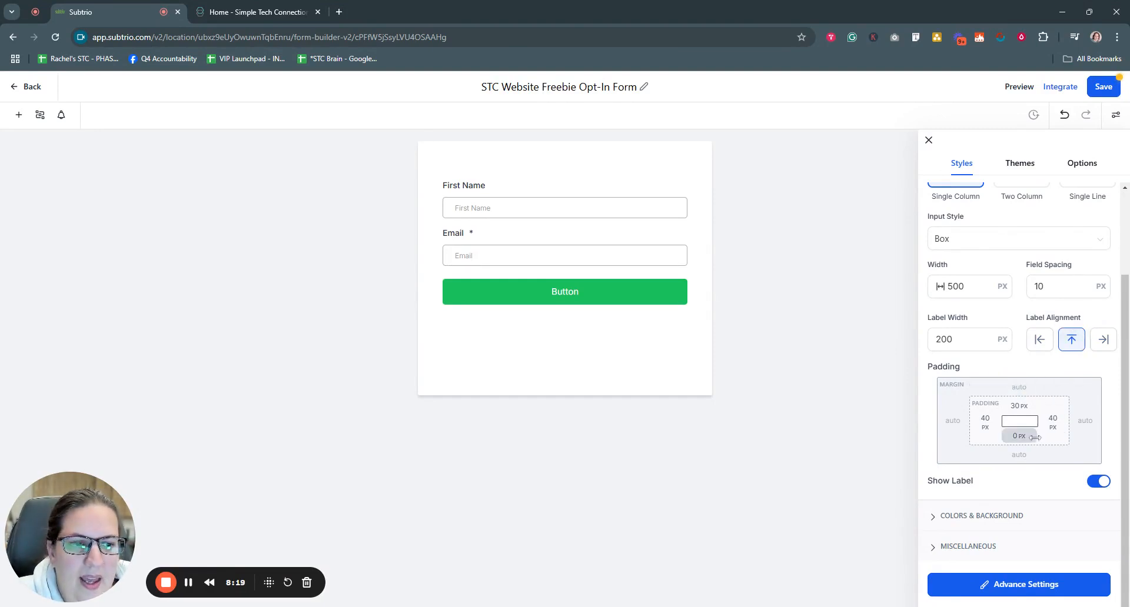
Step: Set the form's top padding to 10 px after trying 0 and 30 px
left_click(1020, 415)
left_click(953, 464)
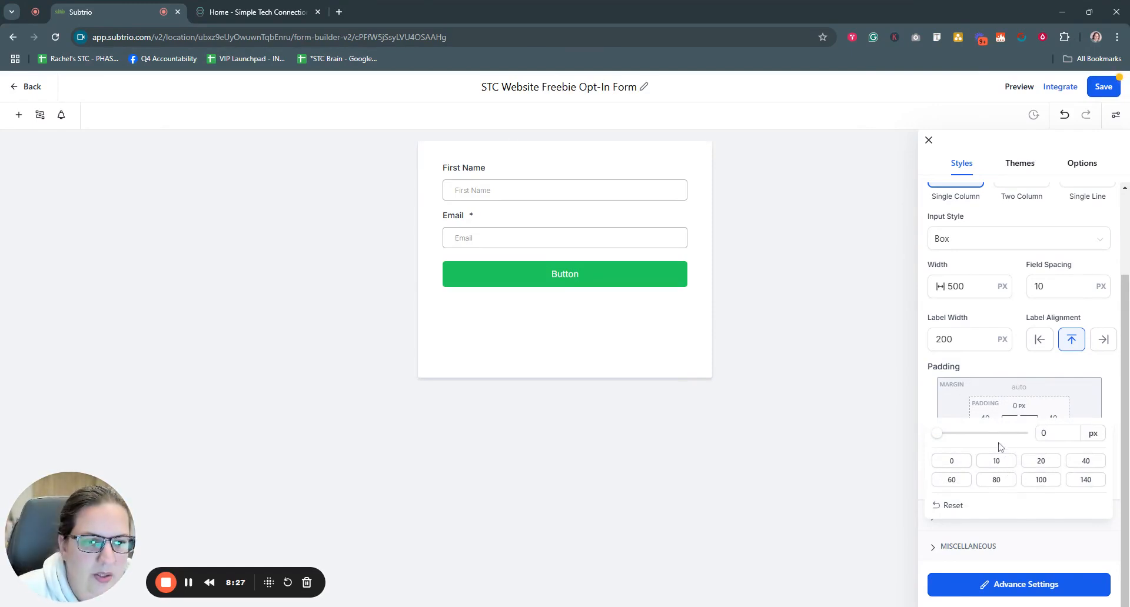
double_click(1040, 434)
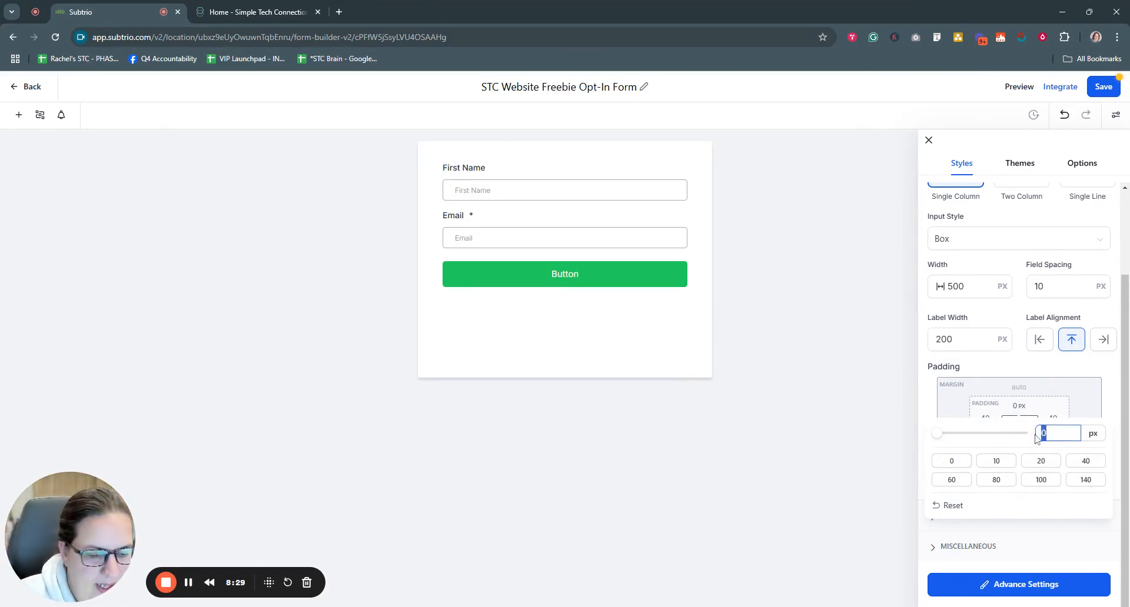
type("30")
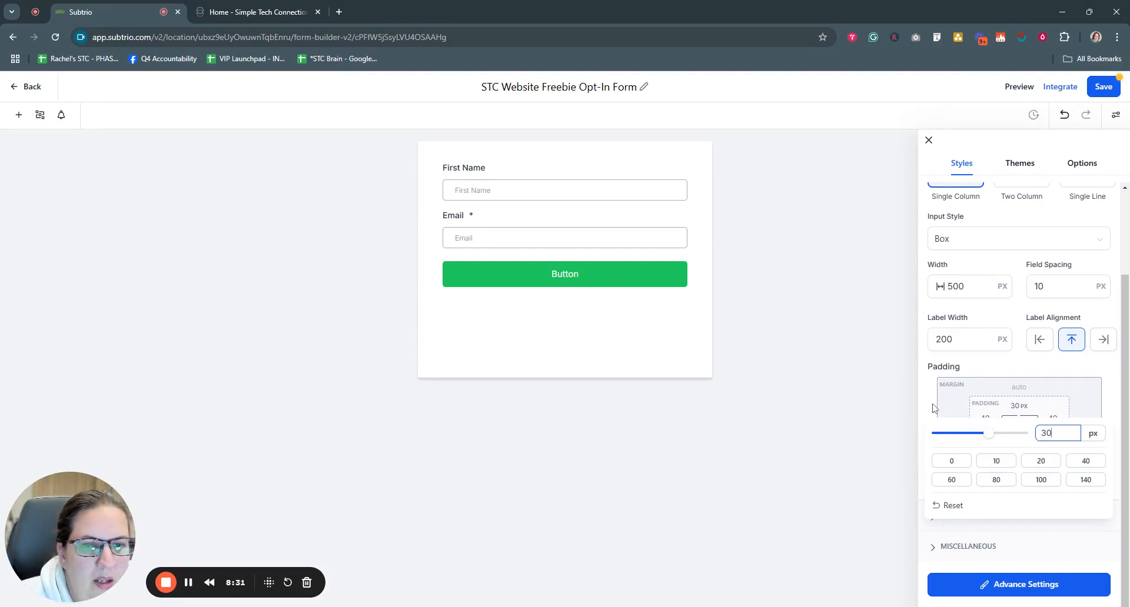
left_click(935, 408)
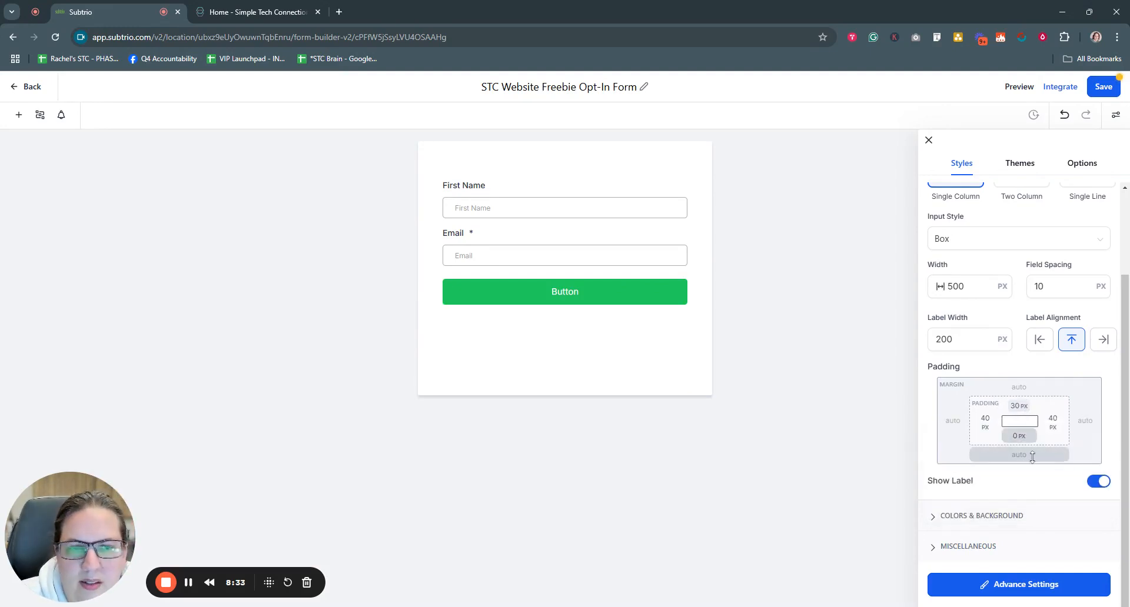
left_click(1023, 406)
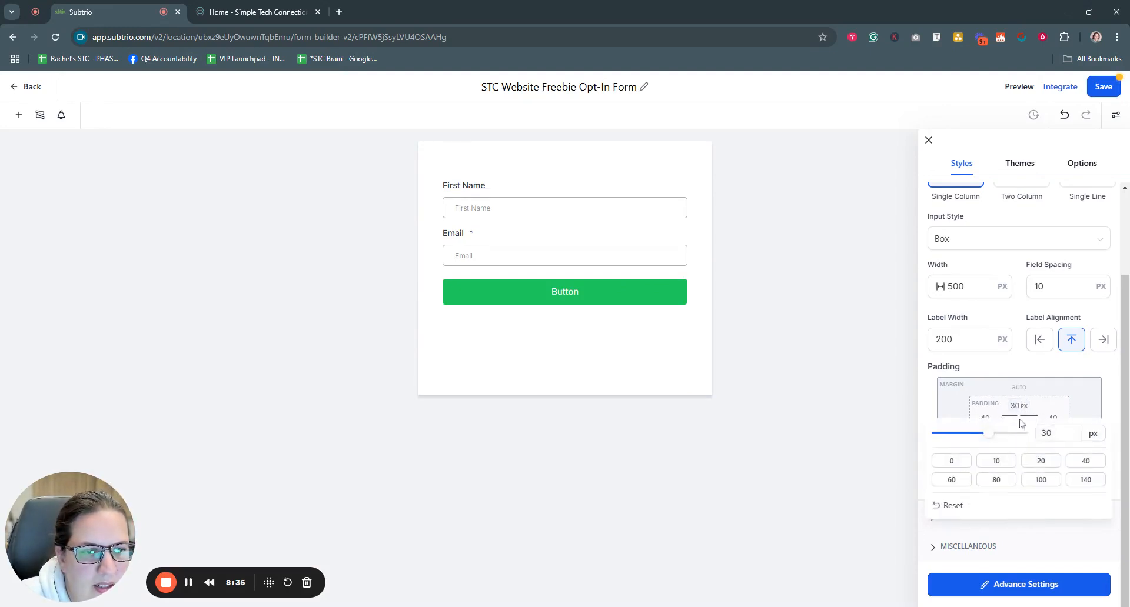
left_click(998, 461)
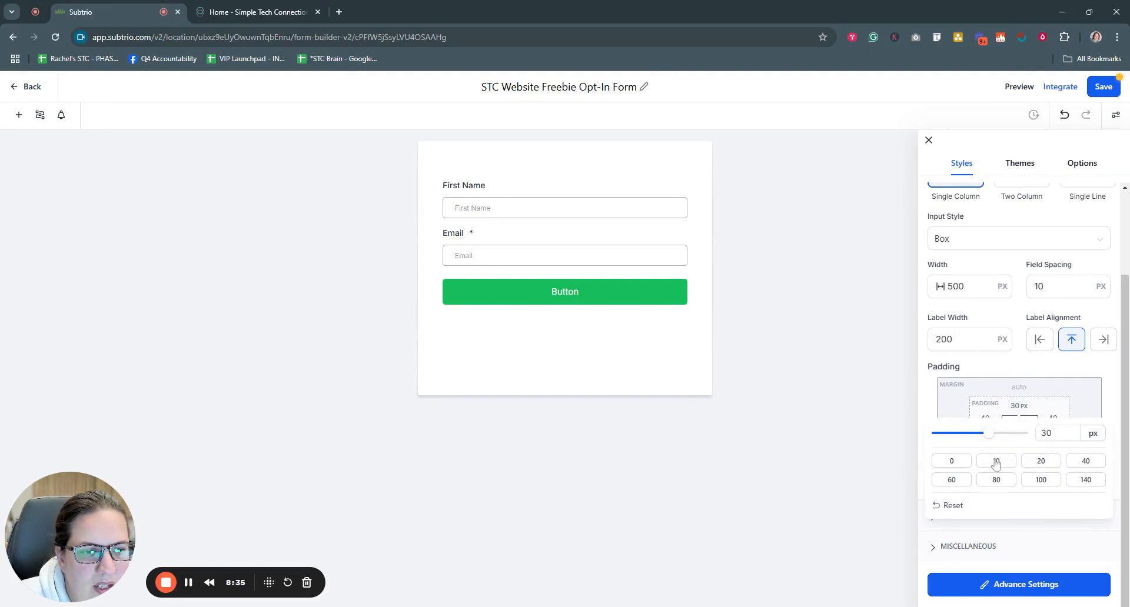
left_click(932, 411)
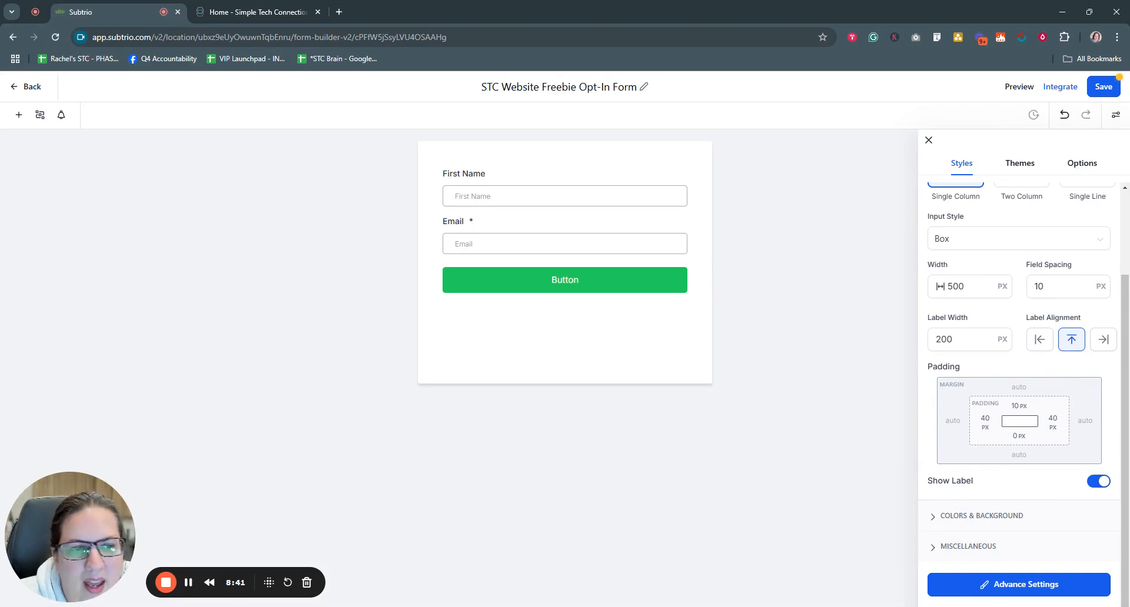
Step: Try 60 px left padding, then restore it to 40 px
left_click(985, 420)
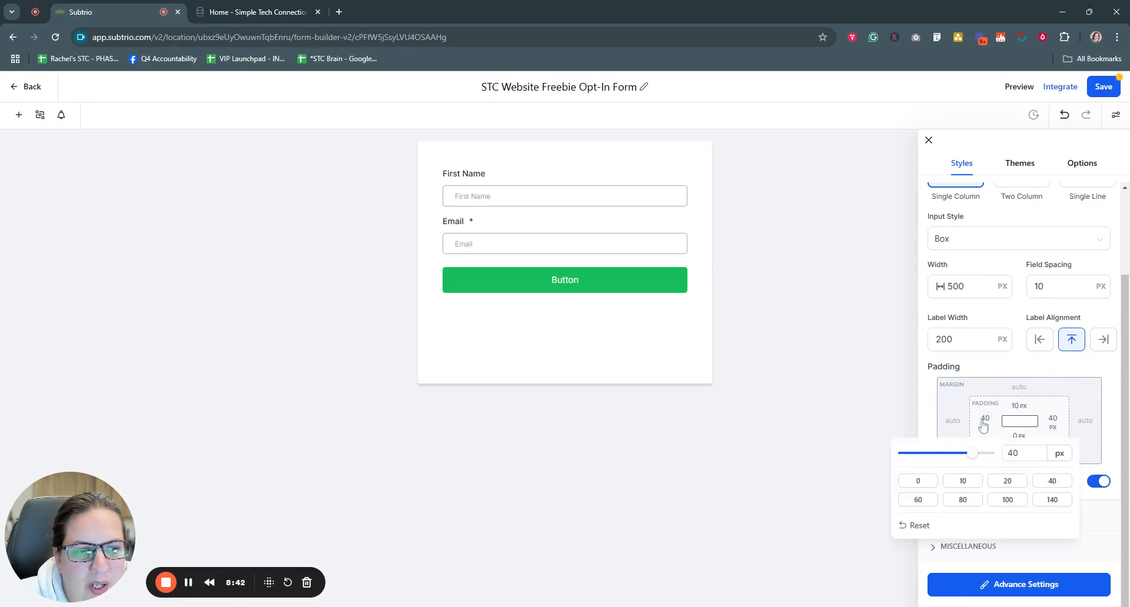
left_click(918, 500)
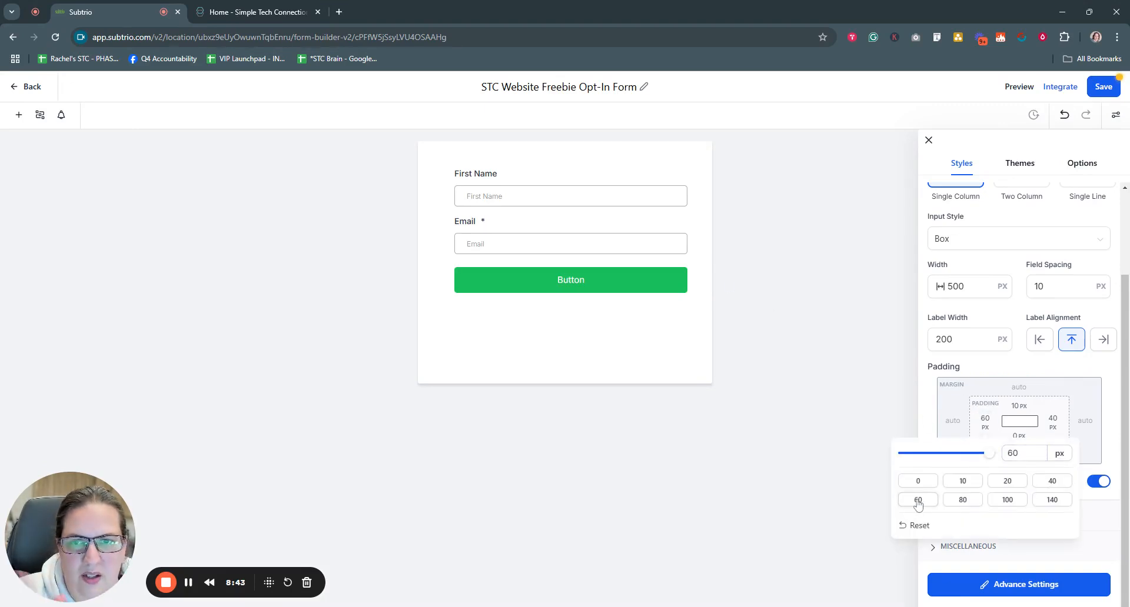
left_click(1039, 482)
left_click(931, 400)
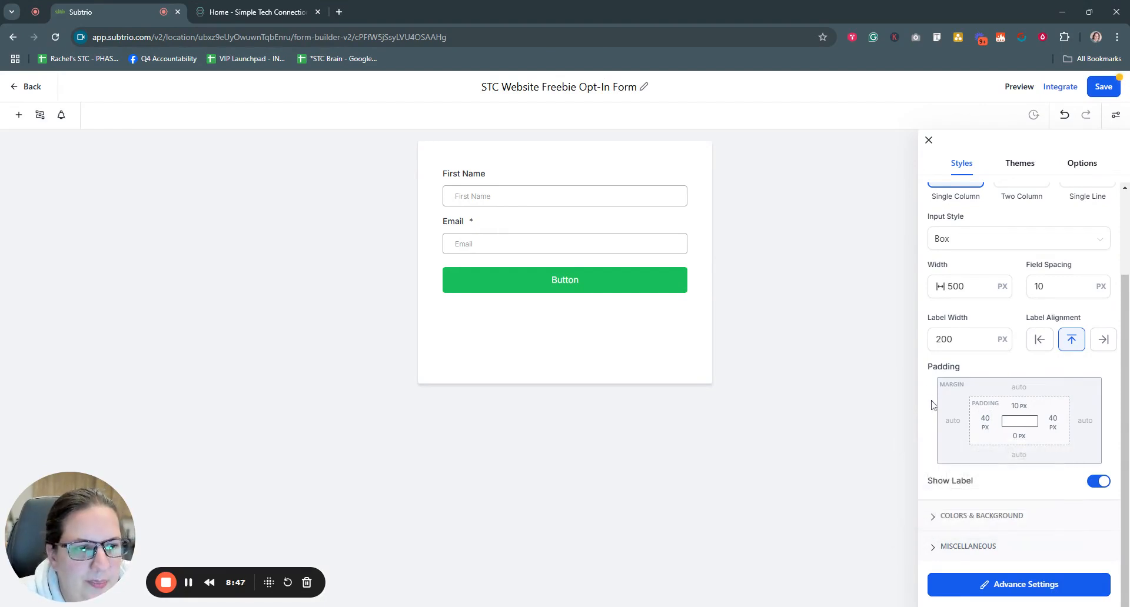
scroll(937, 261, "up", 3)
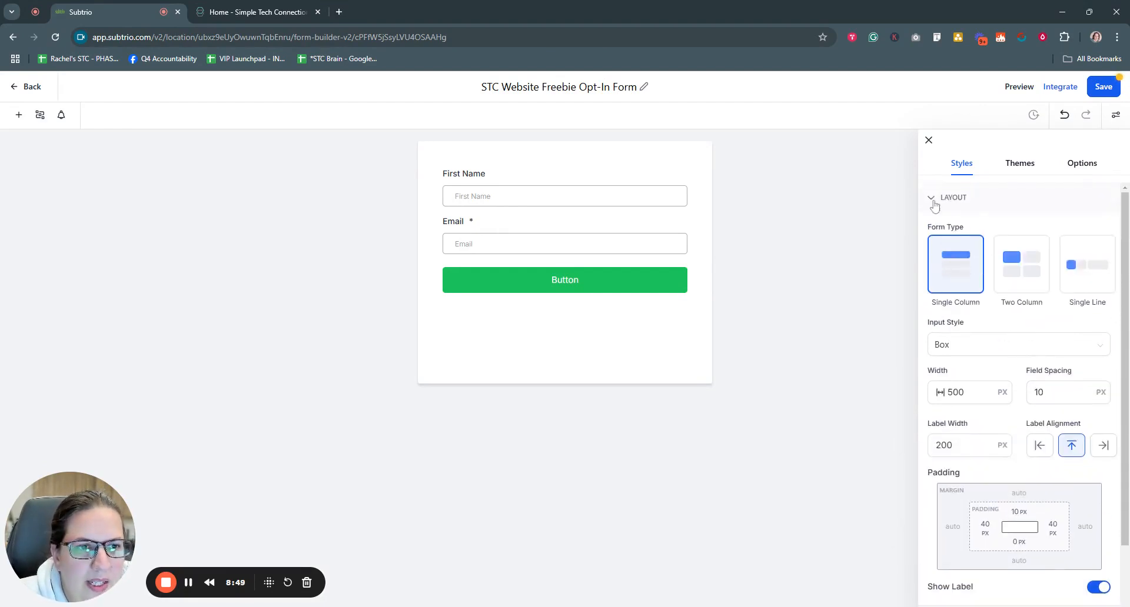
Step: Open the form Background colour under Colors & Background, trying dark red and near black
left_click(935, 203)
left_click(939, 231)
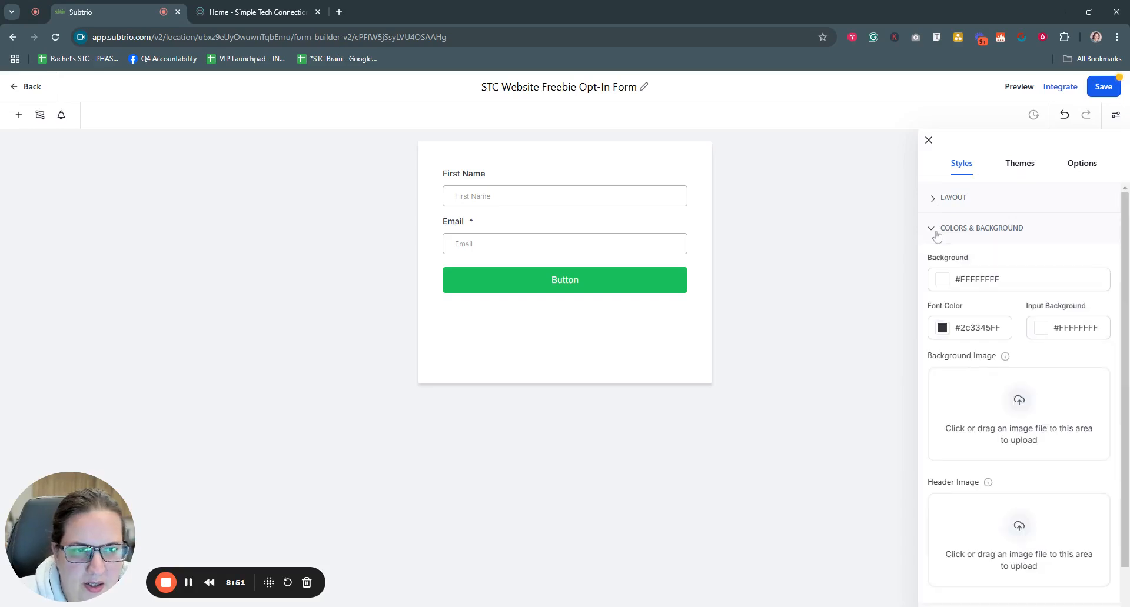
scroll(995, 250, "down", 1)
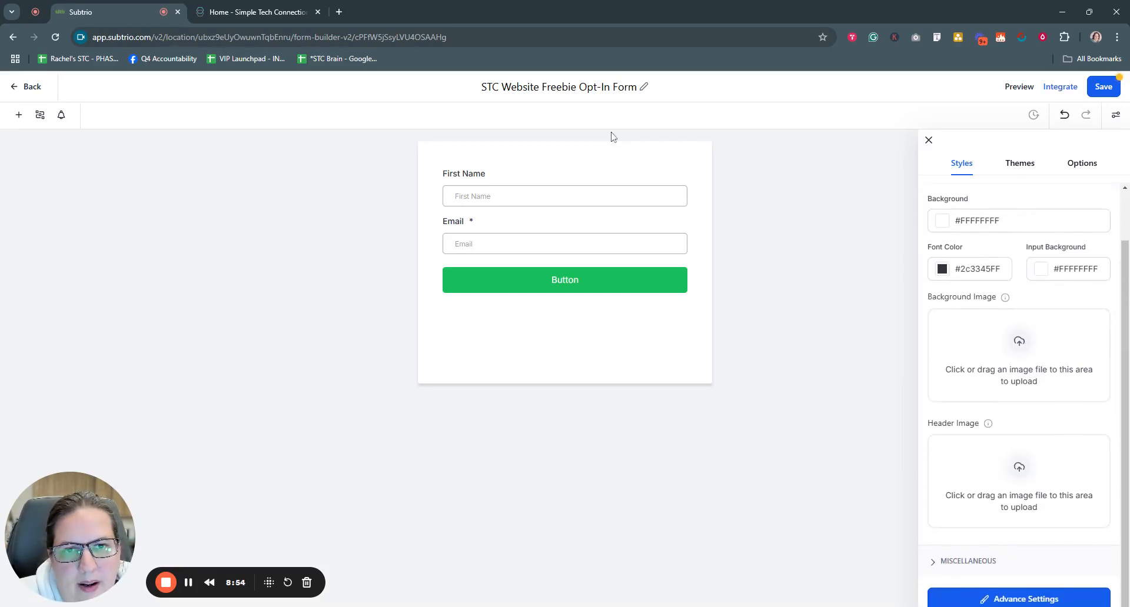
left_click(943, 222)
left_click(978, 287)
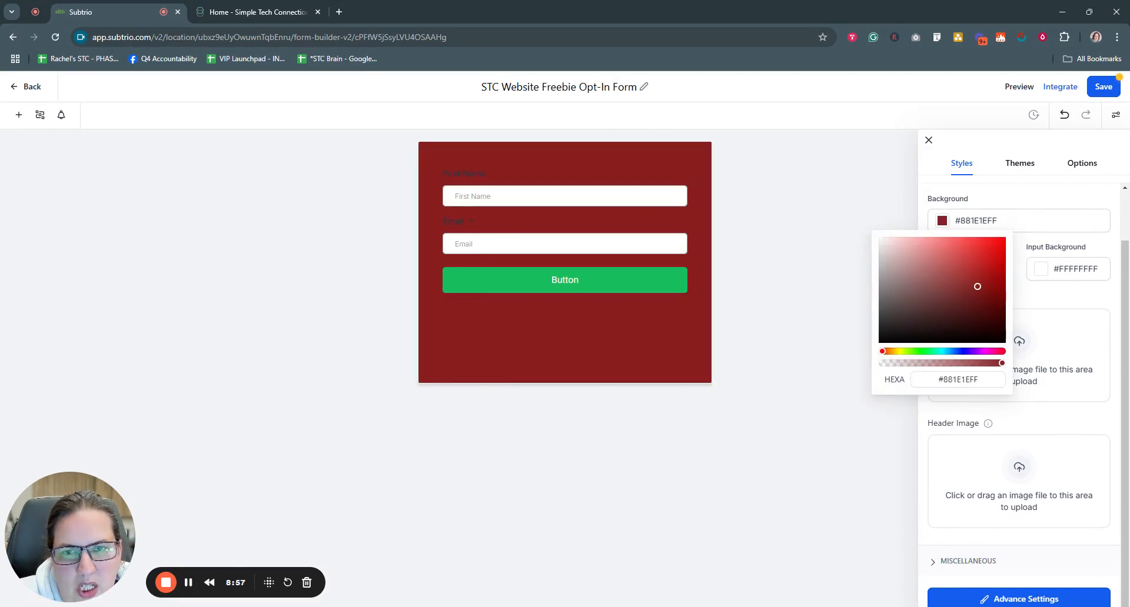
left_click(920, 330)
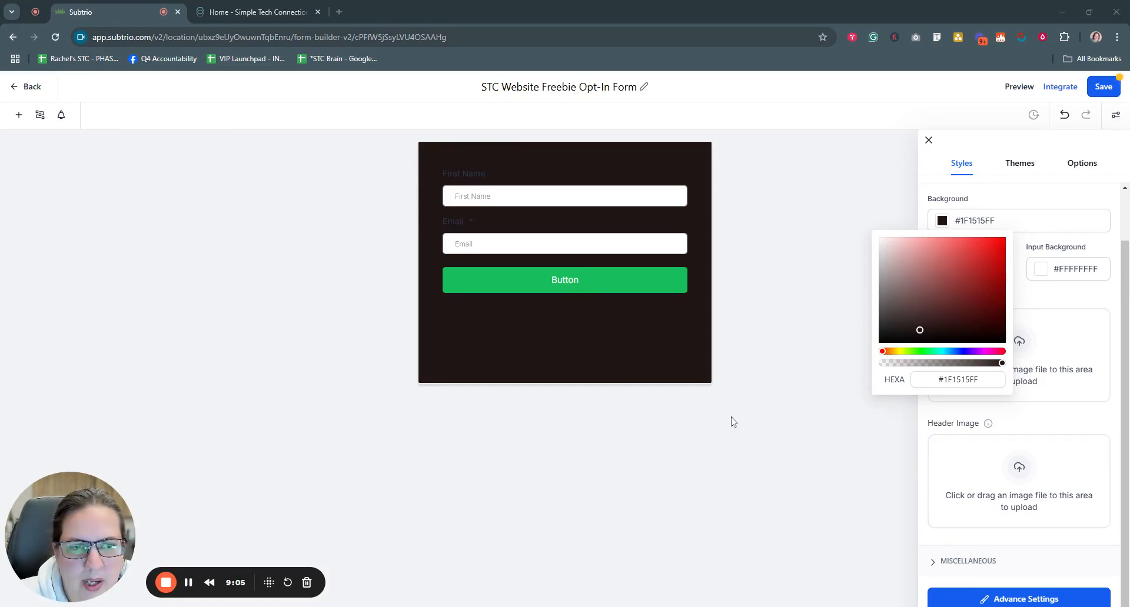
Step: Enter hex 162C40 to make the form background navy #162C40FF
left_click(190, 584)
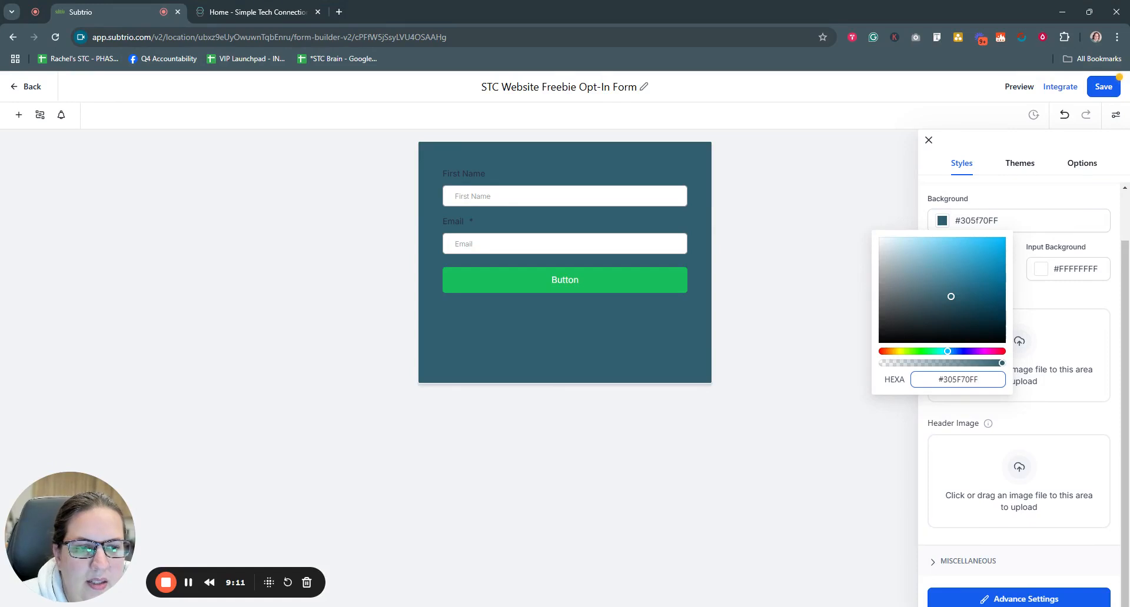
key("shift+Right")
key("shift+Right")
key("Right")
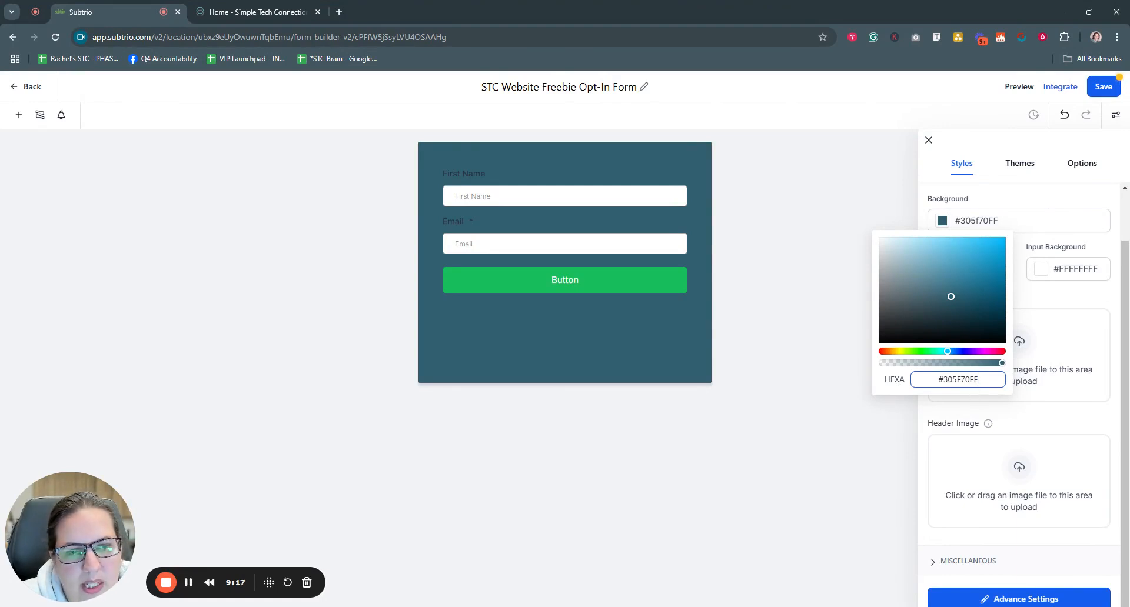
key("shift+Left")
key("shift+Left")
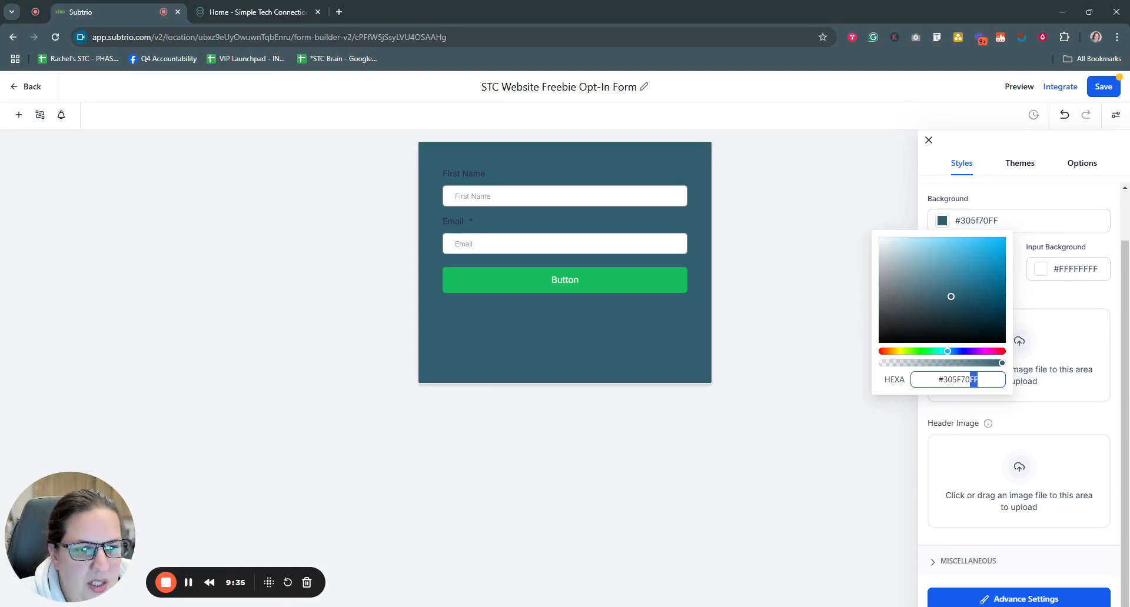
left_click(940, 380)
left_click_drag(940, 380, 969, 380)
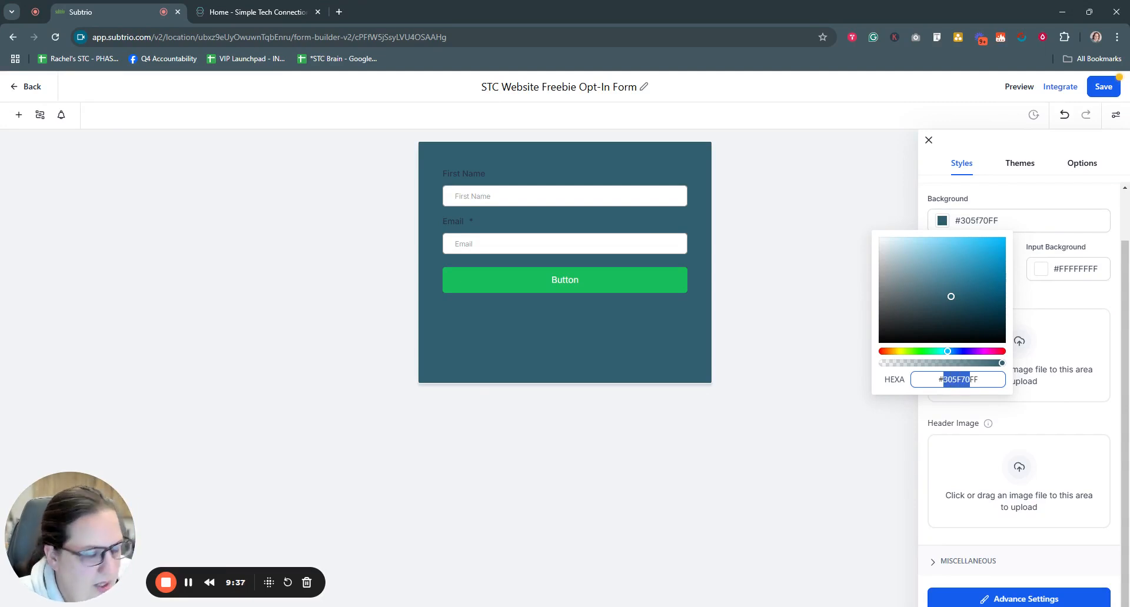
type("162C40")
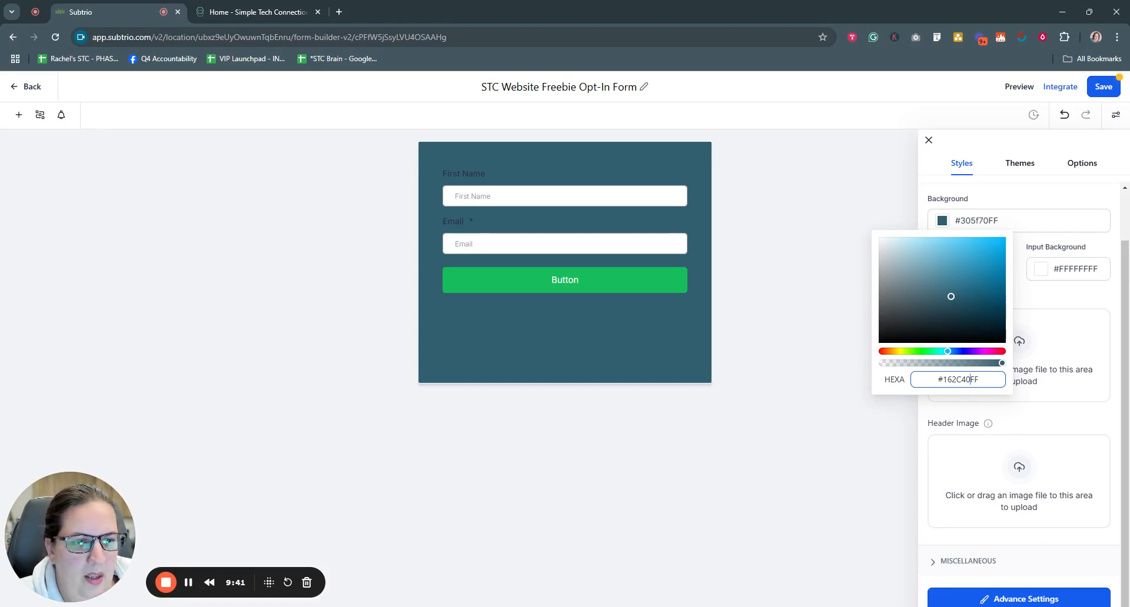
key("Return")
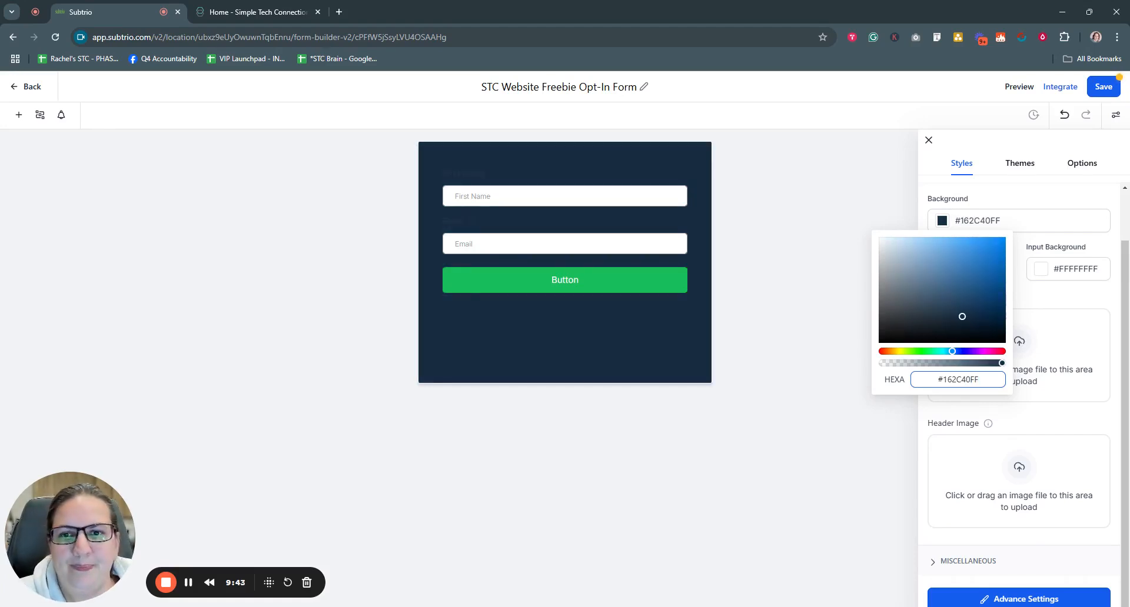
left_click(1036, 412)
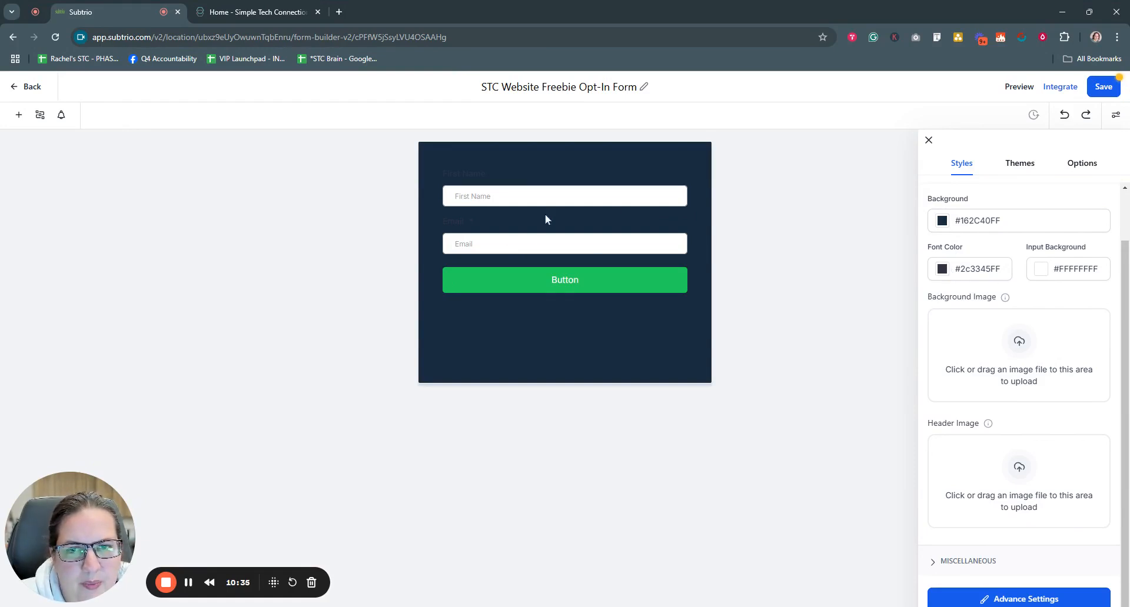
Step: Set the input field background to light grey #EBEBEBFF and close the colour chooser
left_click(1042, 270)
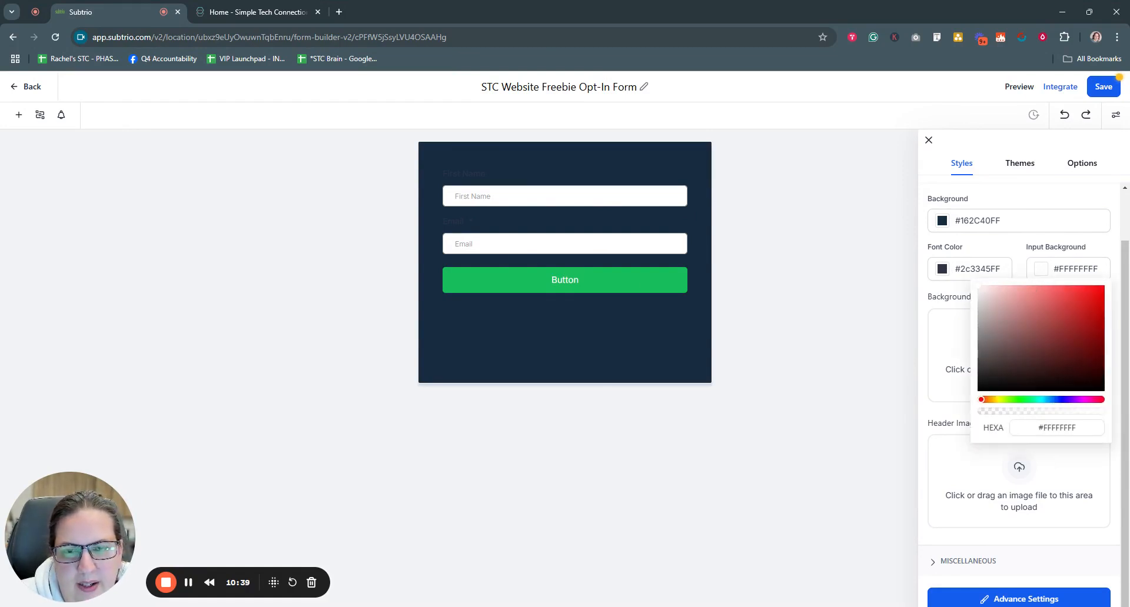
left_click(979, 292)
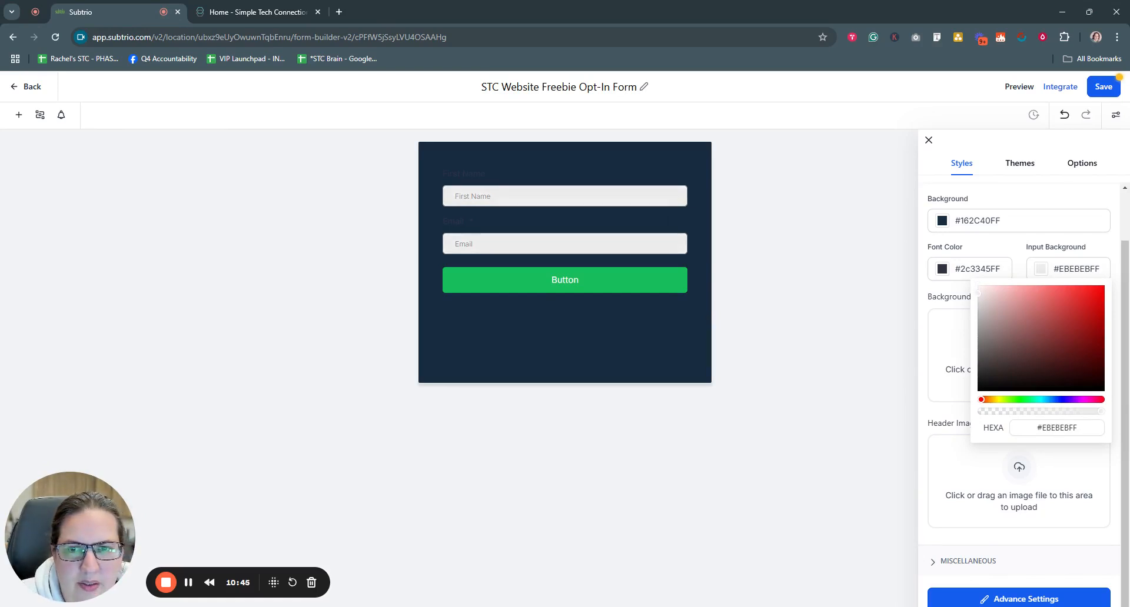
left_click(923, 279)
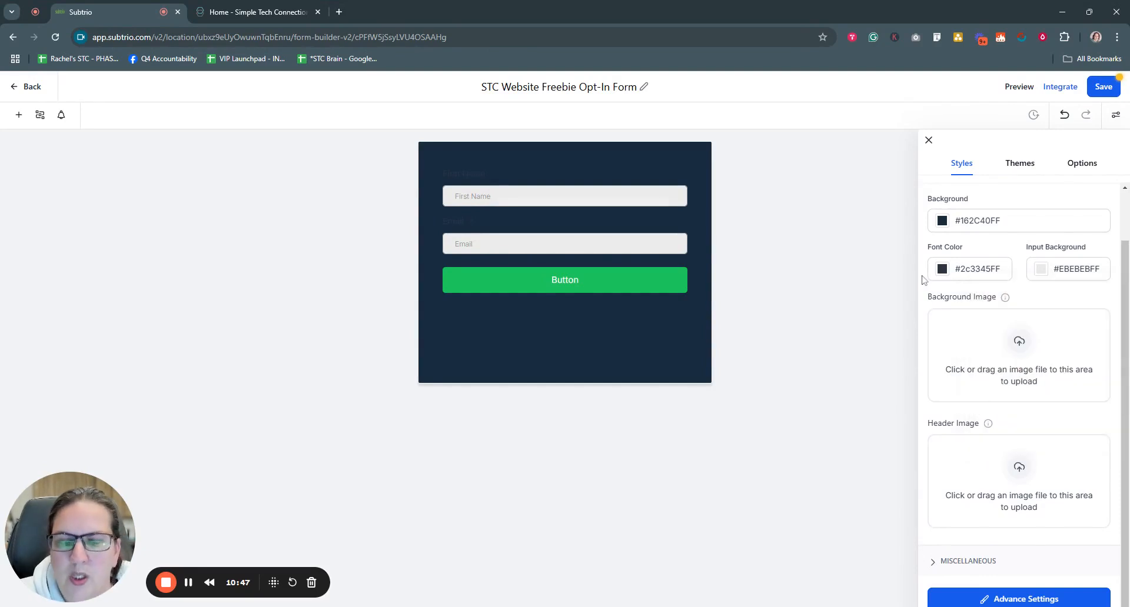
scroll(1000, 306, "down", 1)
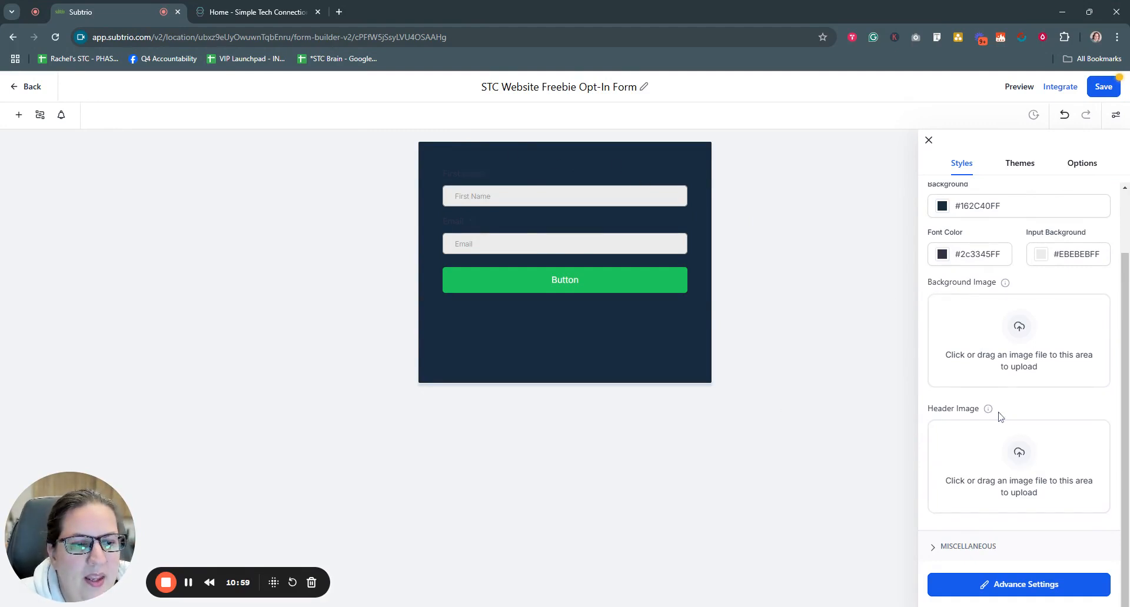
Step: Toggle Agency Branding on then off under Miscellaneous, and save the form
scroll(942, 194, "up", 2)
left_click(935, 232)
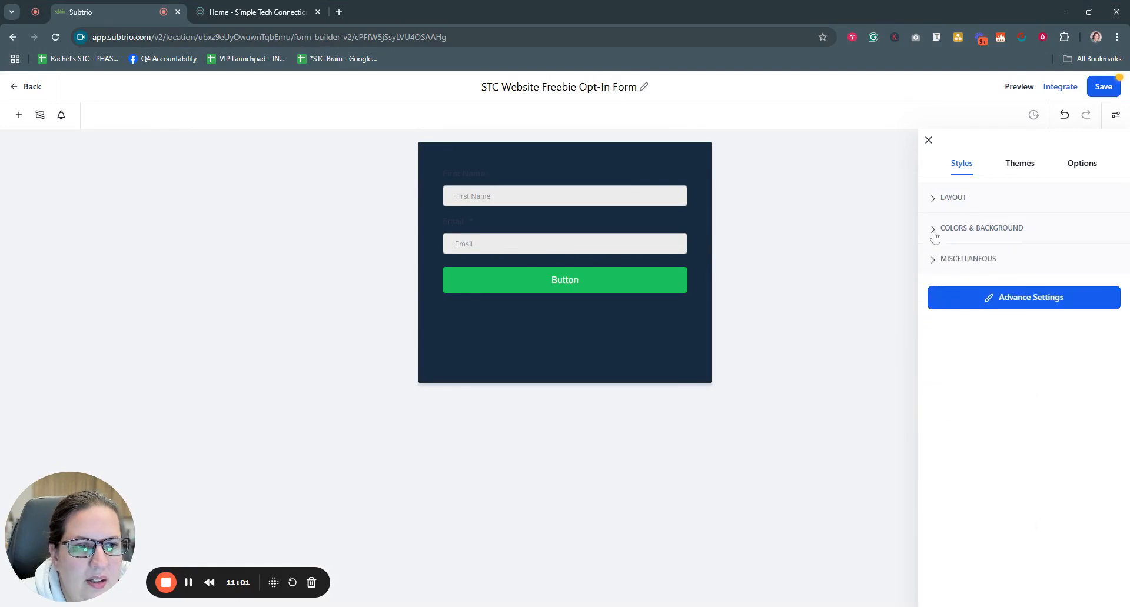
left_click(934, 260)
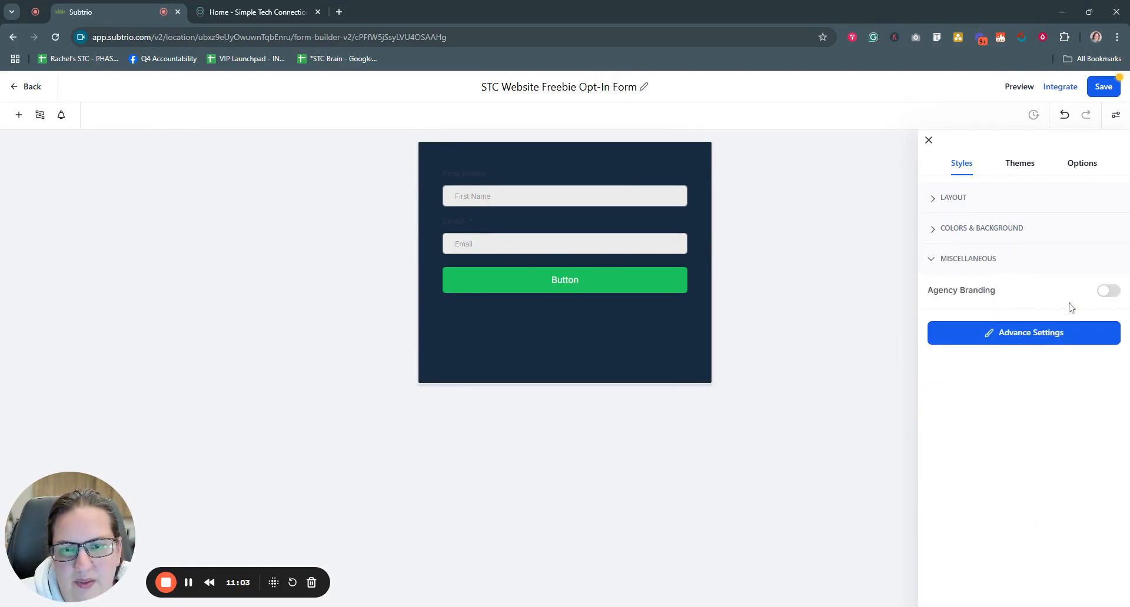
left_click(1109, 291)
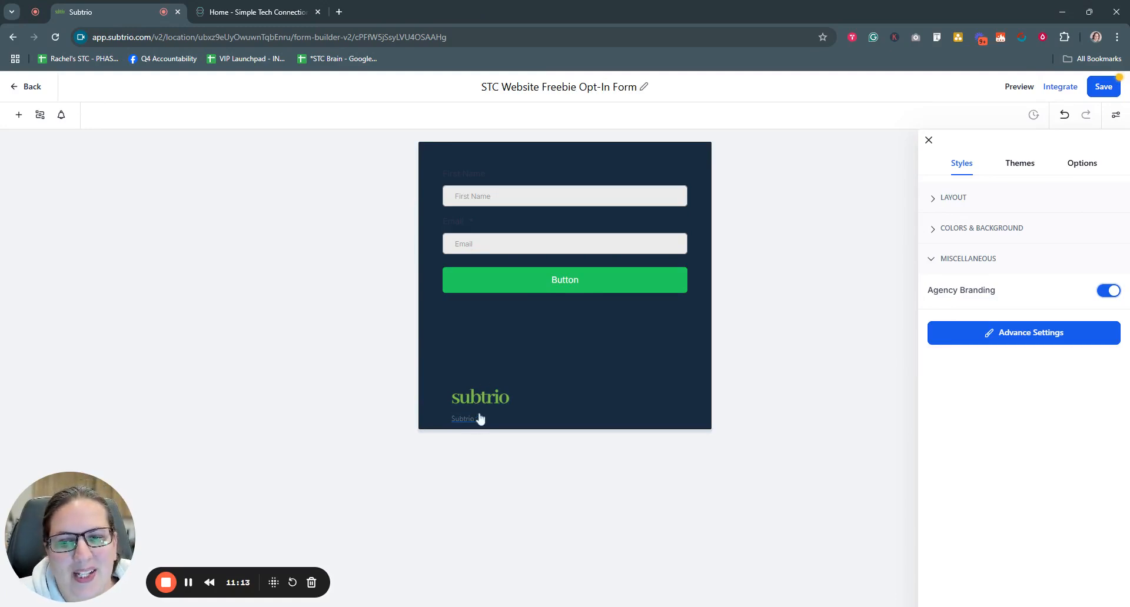
left_click(1110, 291)
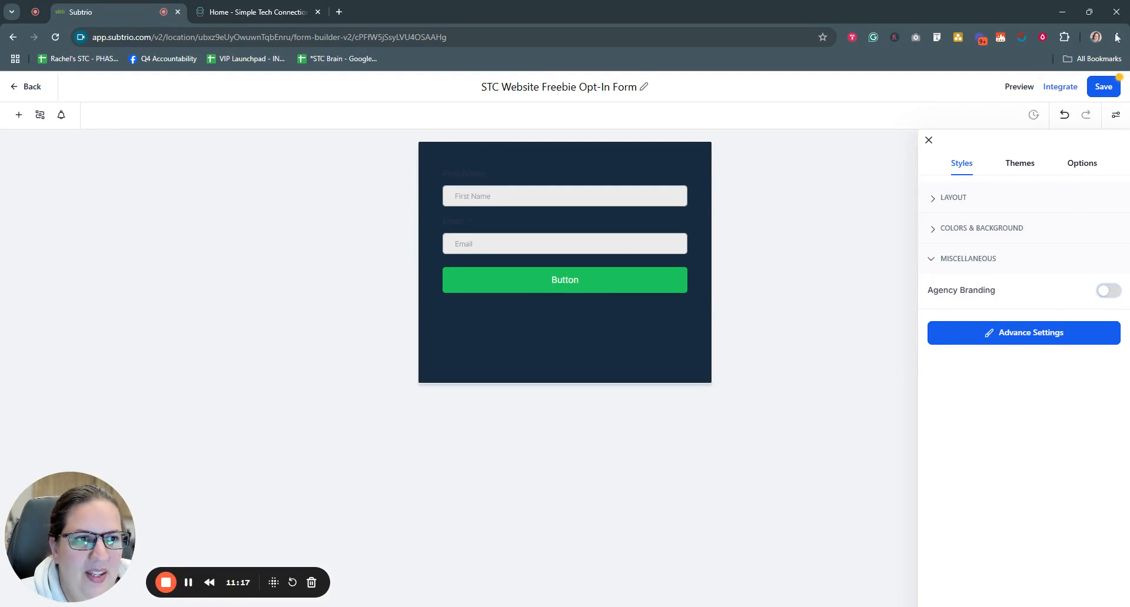
left_click(1102, 88)
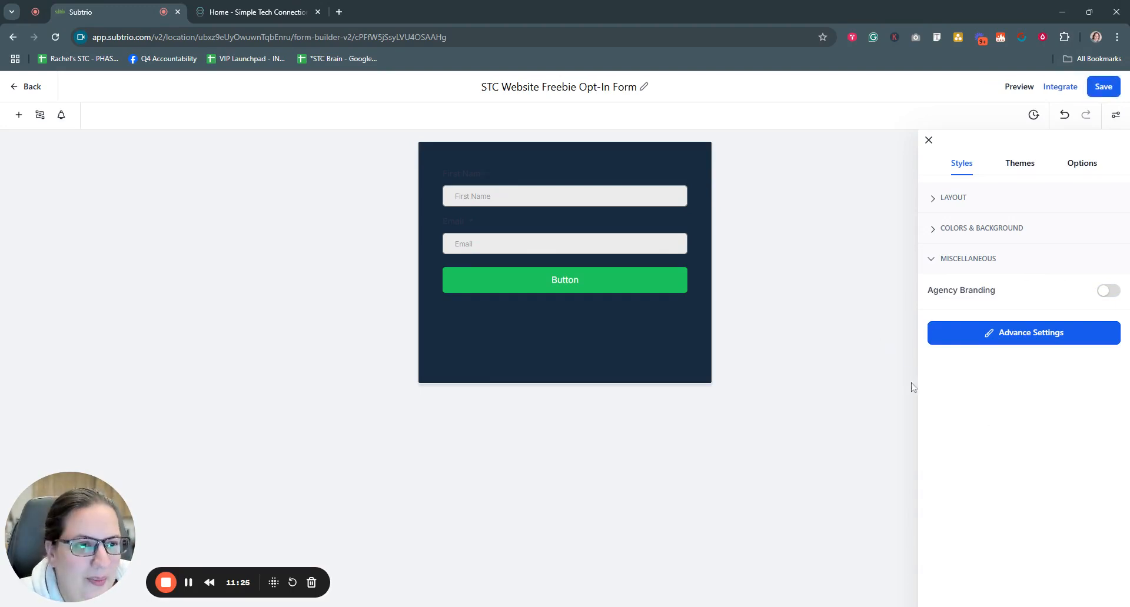
Step: In Advance Settings, give the form a 5 px dark red border
left_click(1025, 334)
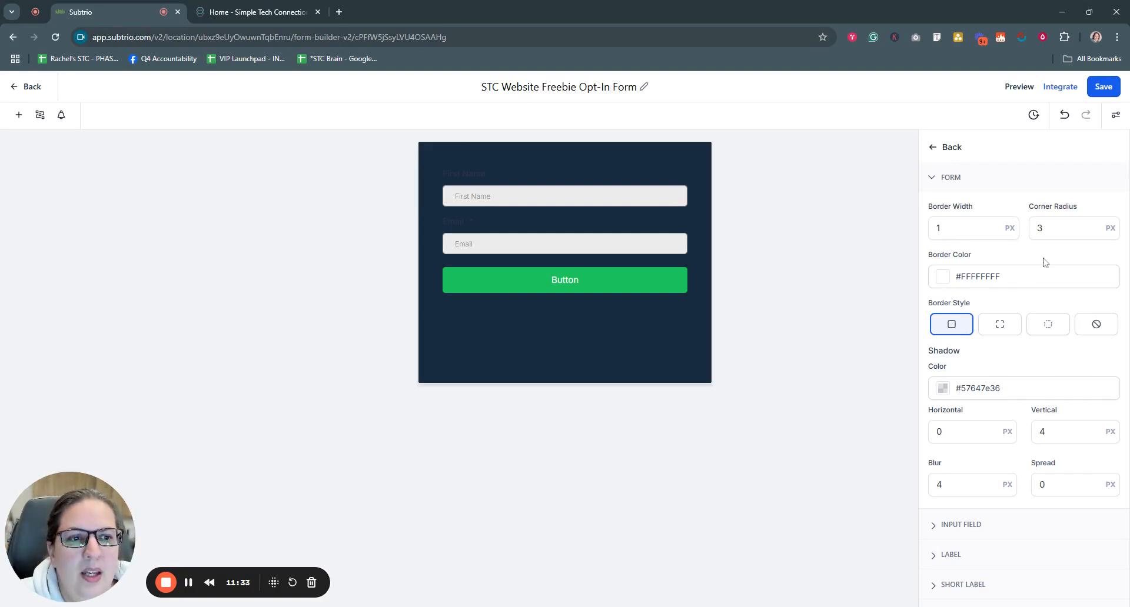
left_click(965, 228)
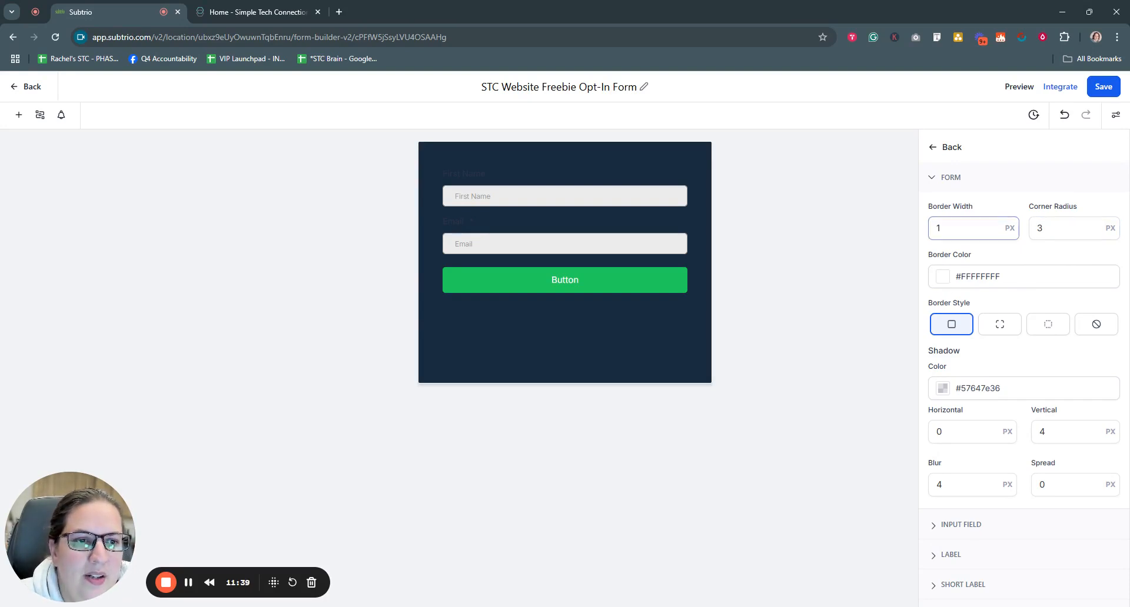
left_click_drag(957, 230, 918, 234)
type("5")
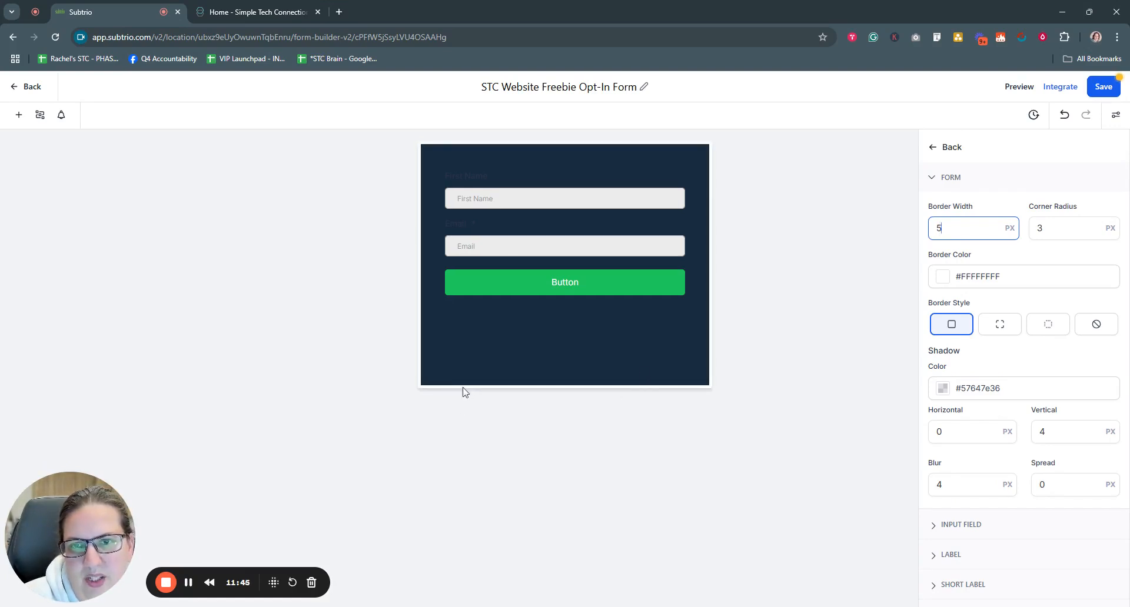
left_click(943, 277)
left_click(982, 336)
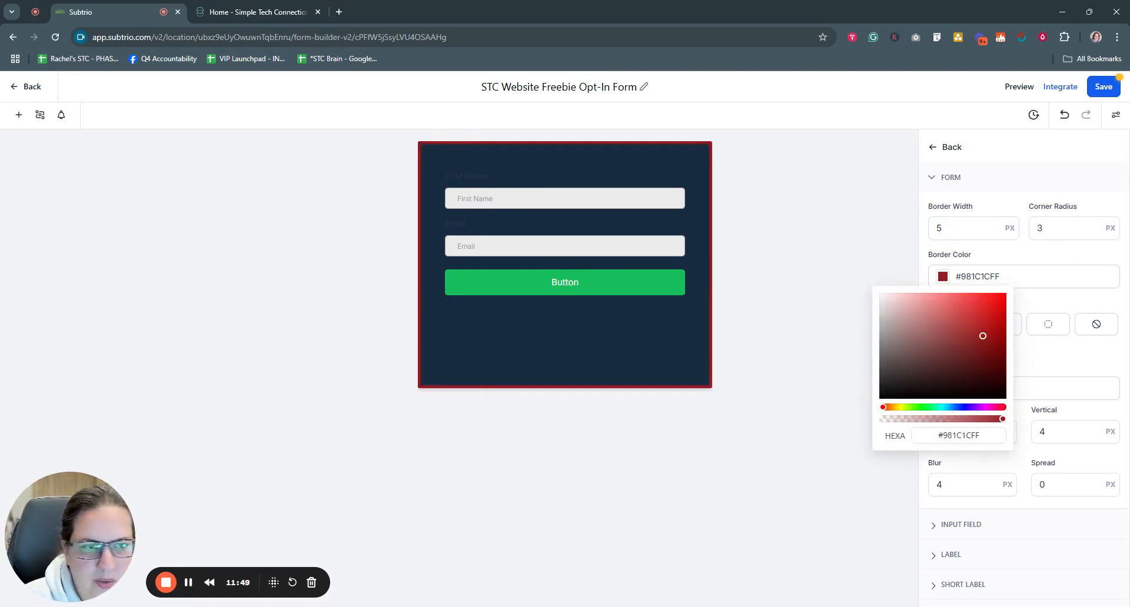
Step: Change the border width to 10 px after trying 101 and 0
mouse_move(962, 226)
left_mouse_down()
mouse_move(913, 231)
mouse_move(946, 229)
left_mouse_up()
type("10")
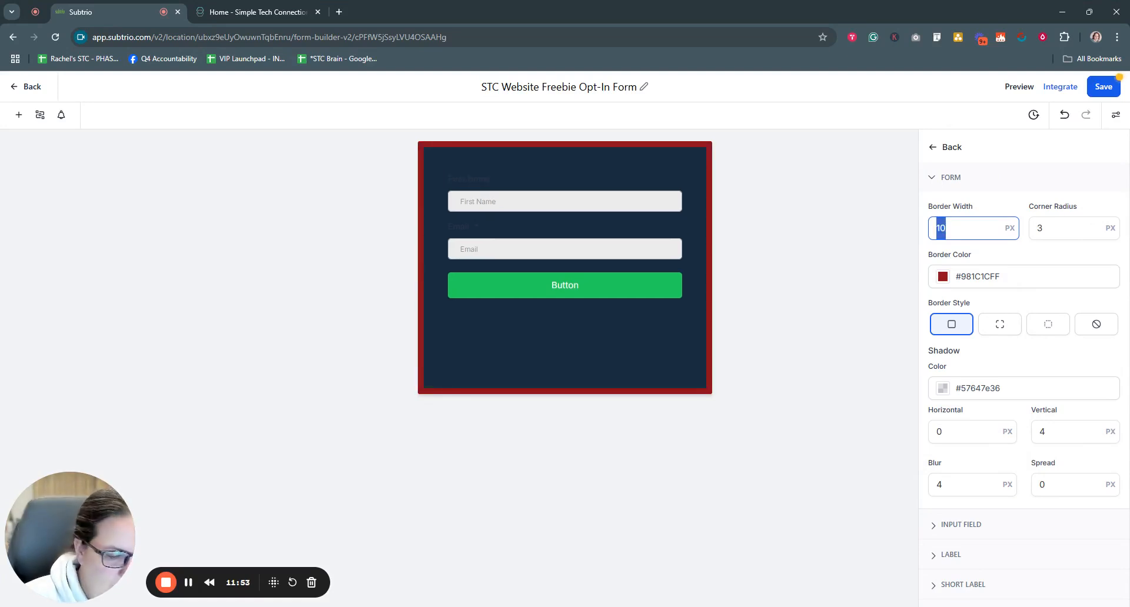
type("1")
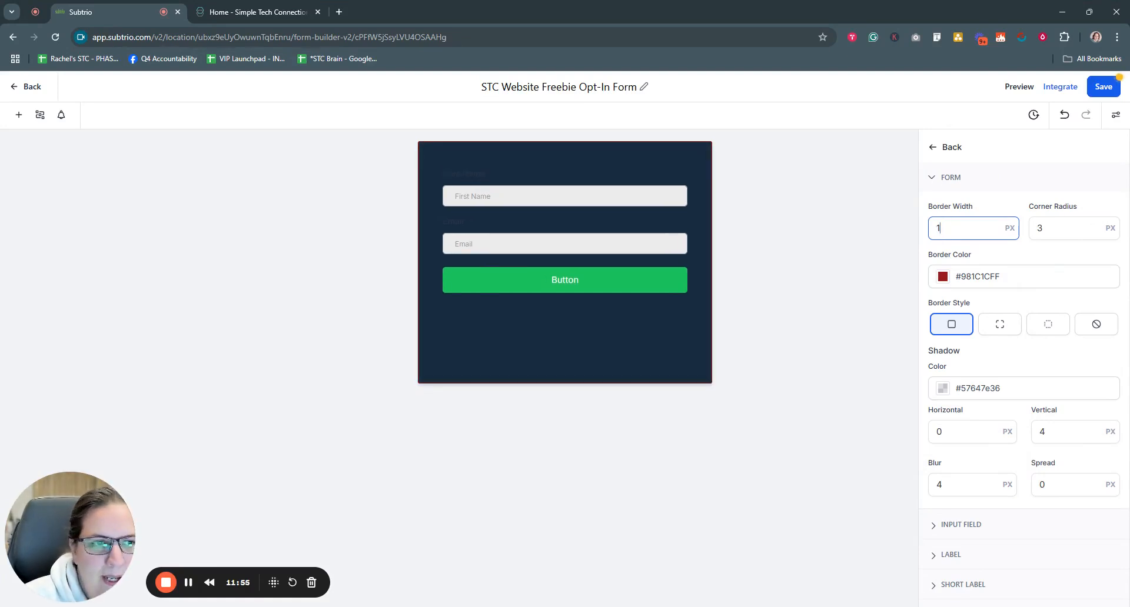
left_click_drag(946, 229, 929, 234)
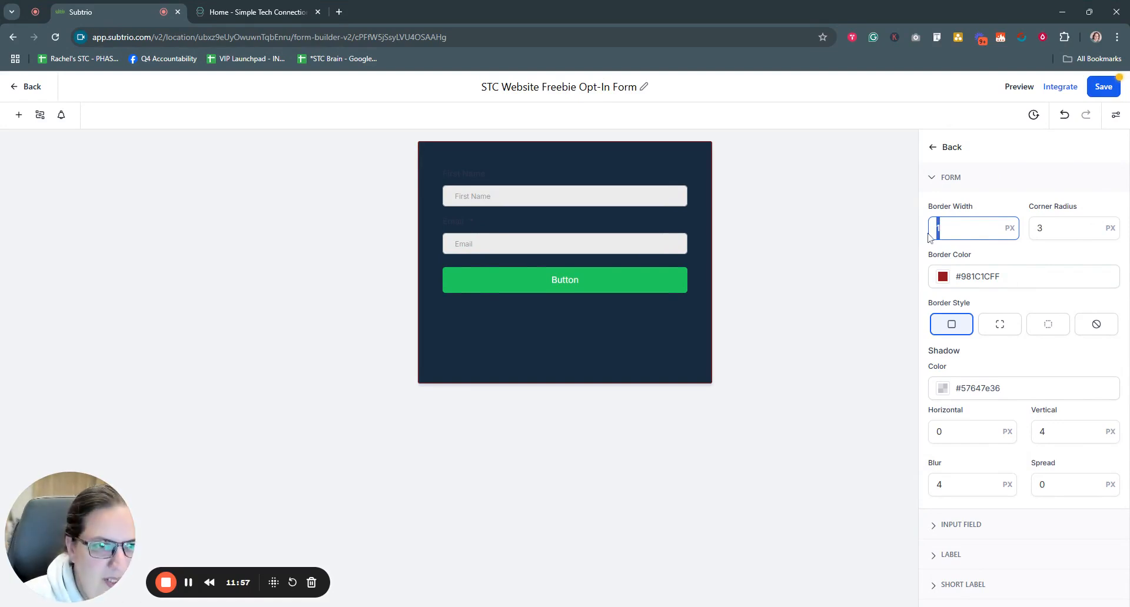
type("0")
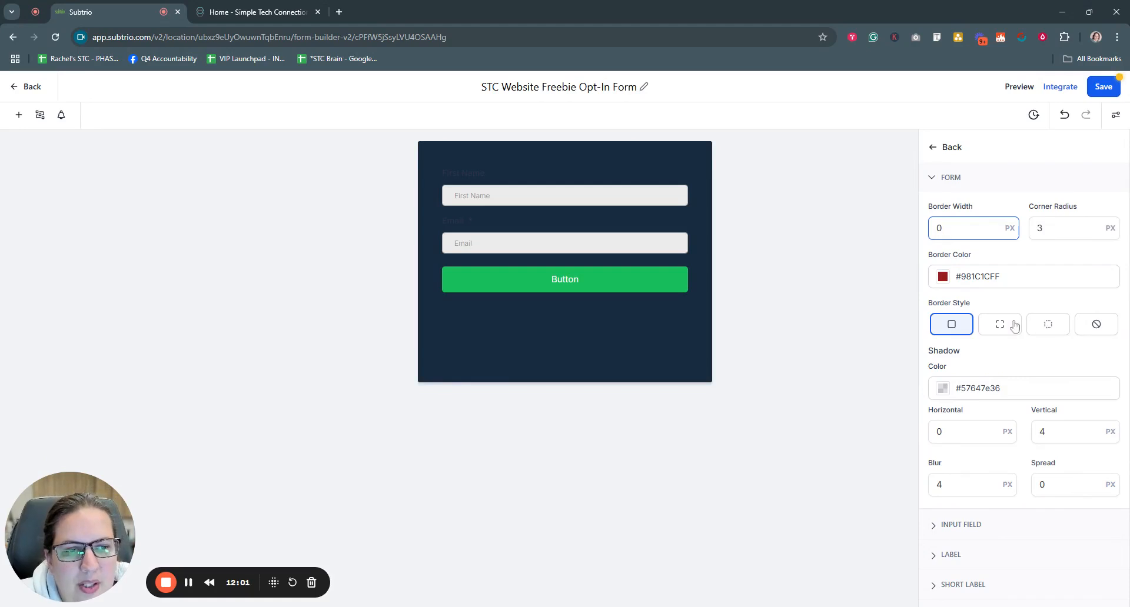
left_click_drag(946, 229, 920, 232)
type("10")
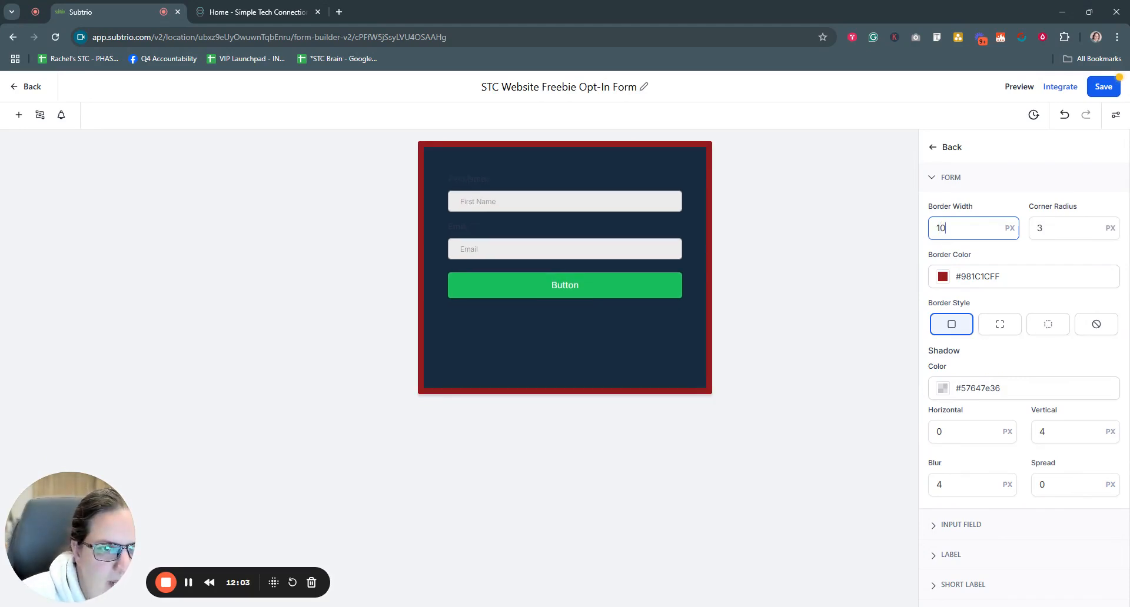
Step: Try dotted and dashed borders, then set border style None and width 0
left_click(1012, 331)
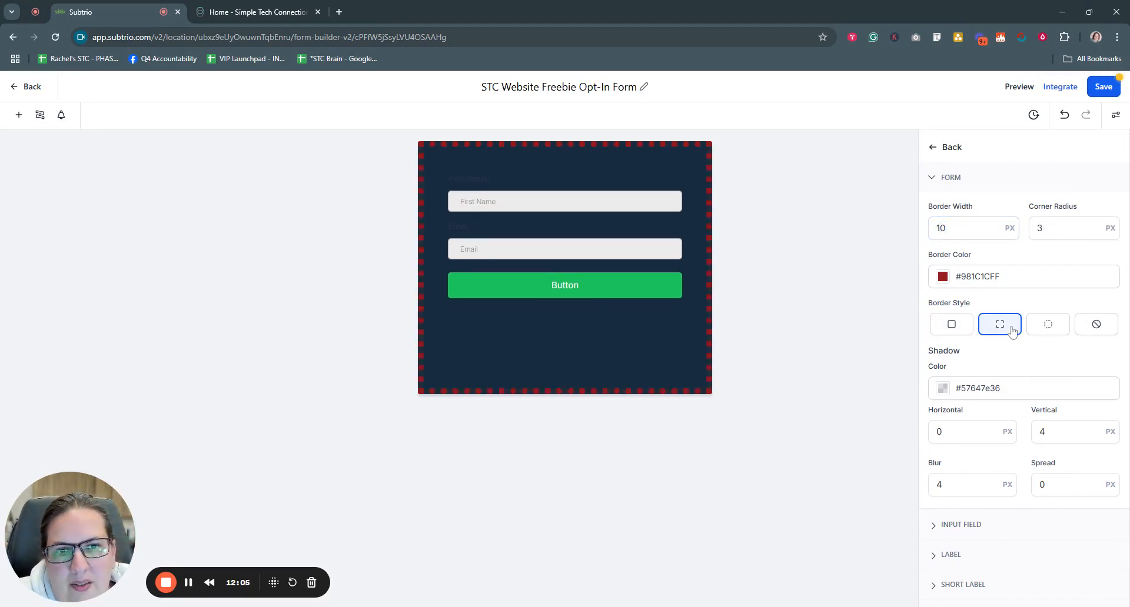
left_click(1046, 330)
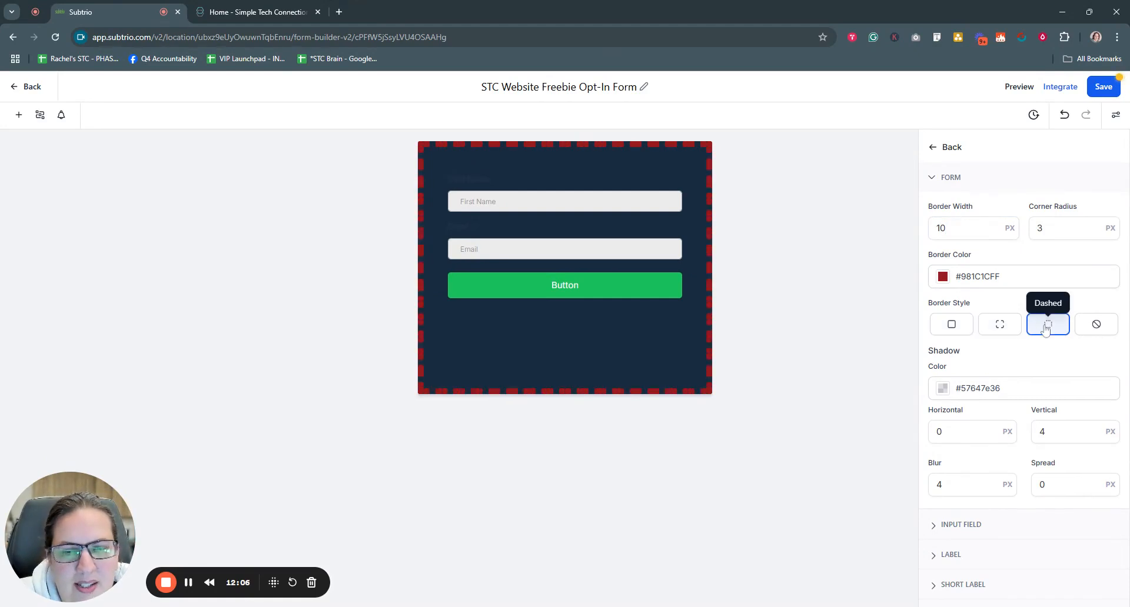
left_click(1095, 330)
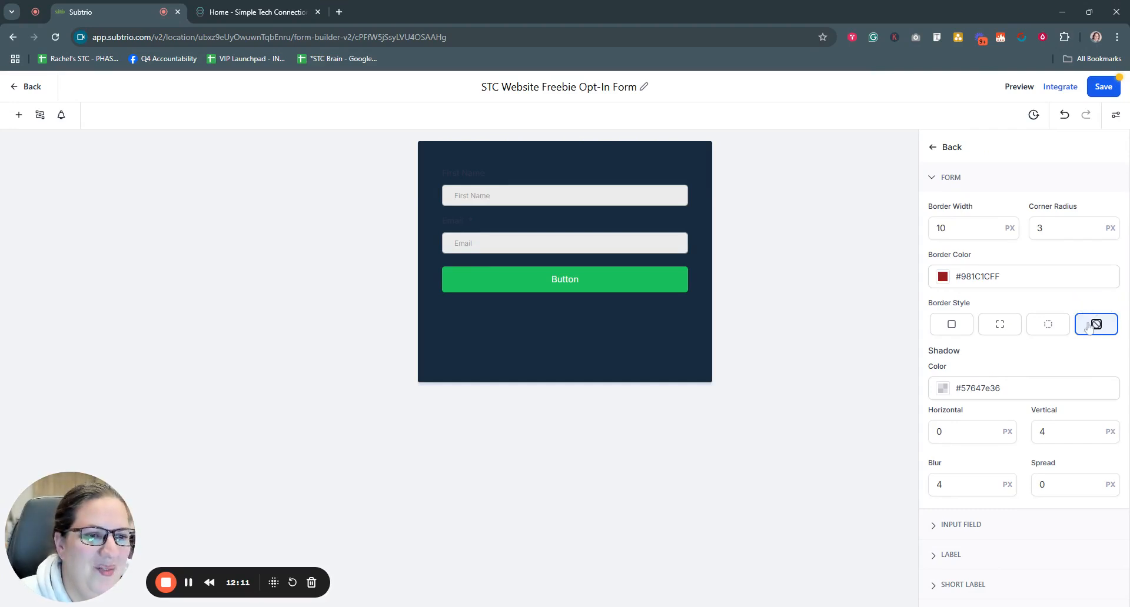
double_click(941, 228)
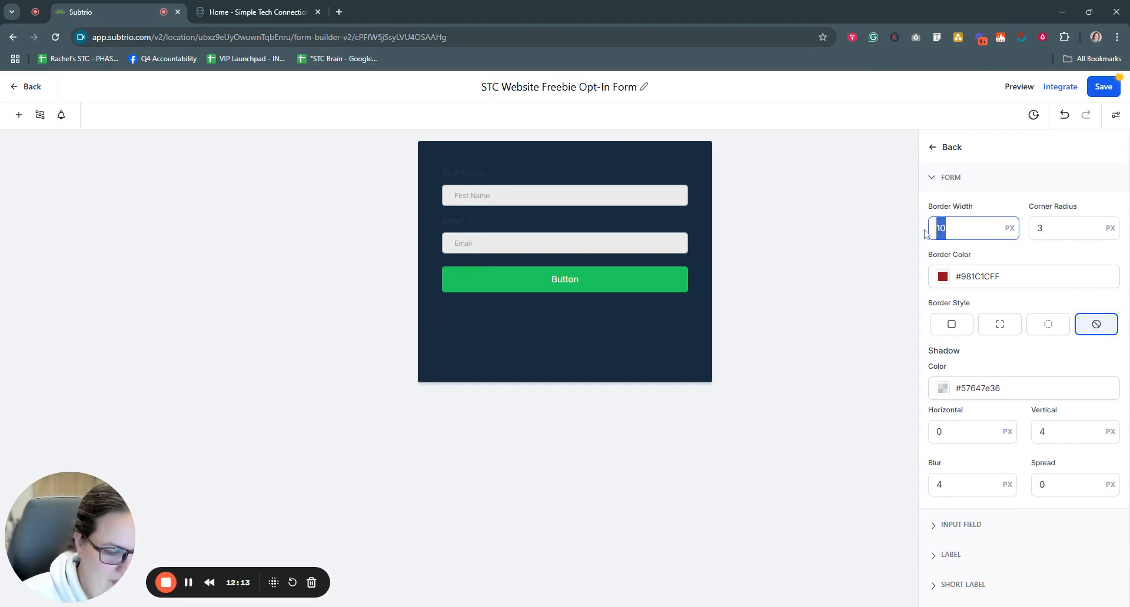
type("0")
scroll(1048, 310, "down", 1)
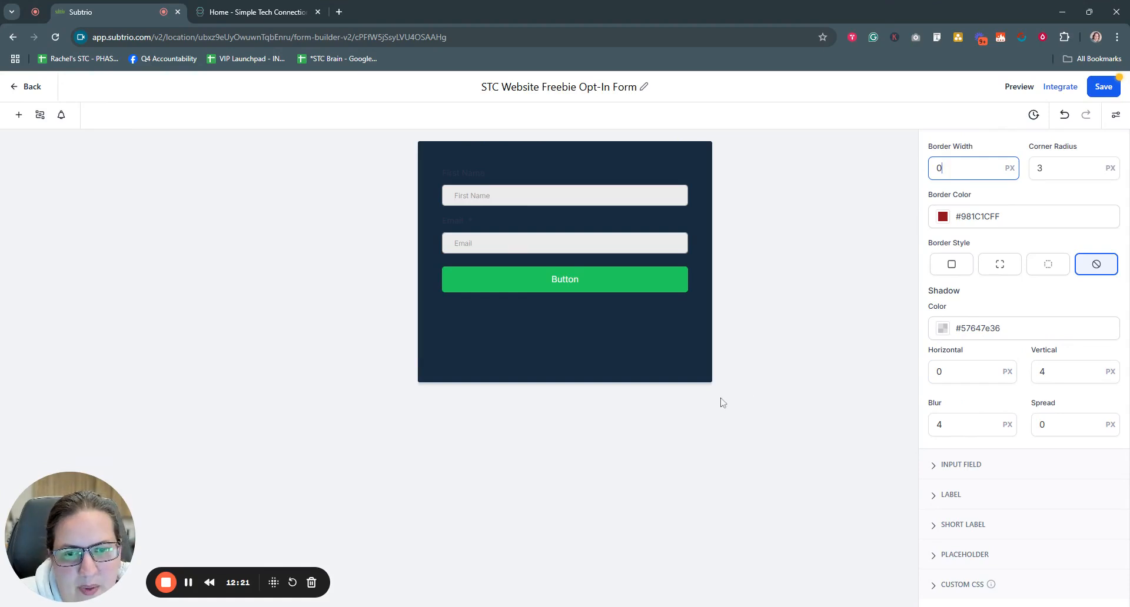
Step: Make the form shadow colour a strong red, #9C0B0DBA
left_click(944, 333)
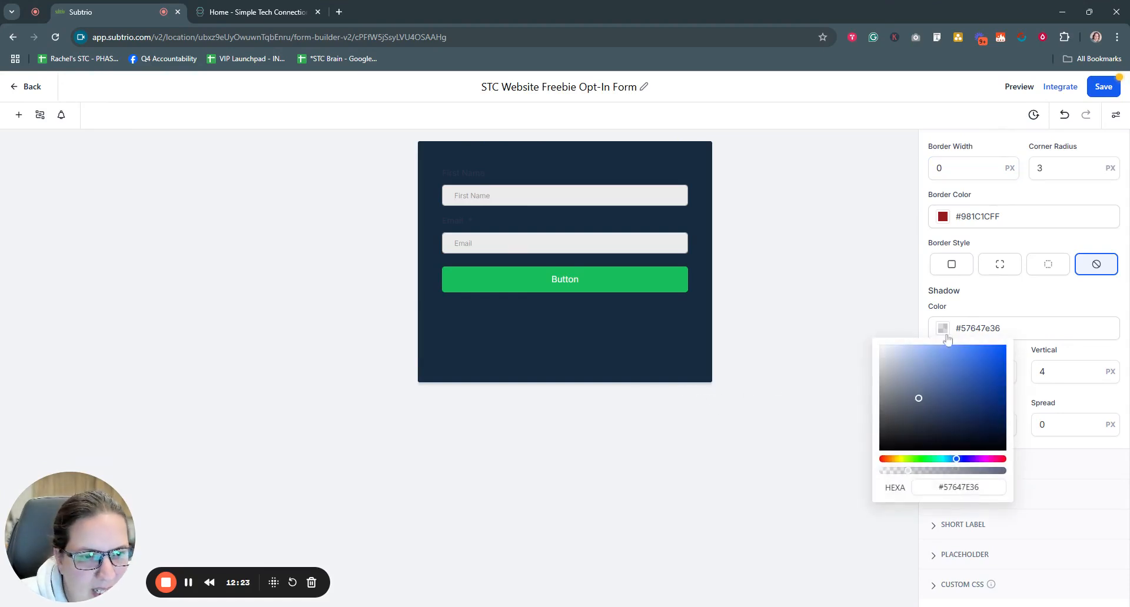
left_click_drag(908, 471, 970, 475)
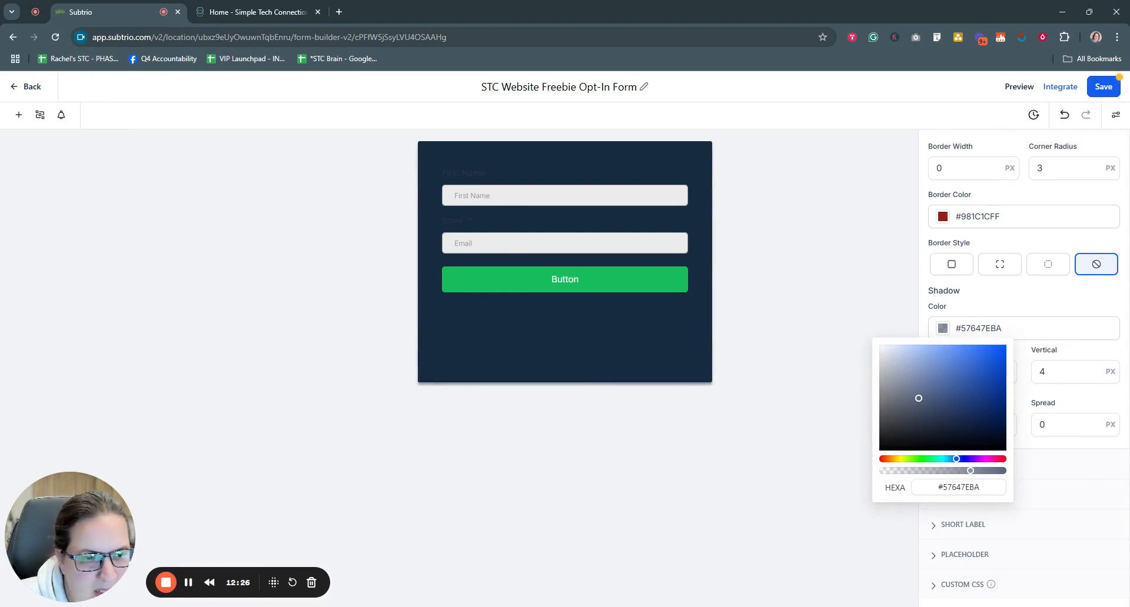
left_click(992, 460)
left_click(1006, 461)
left_click(997, 386)
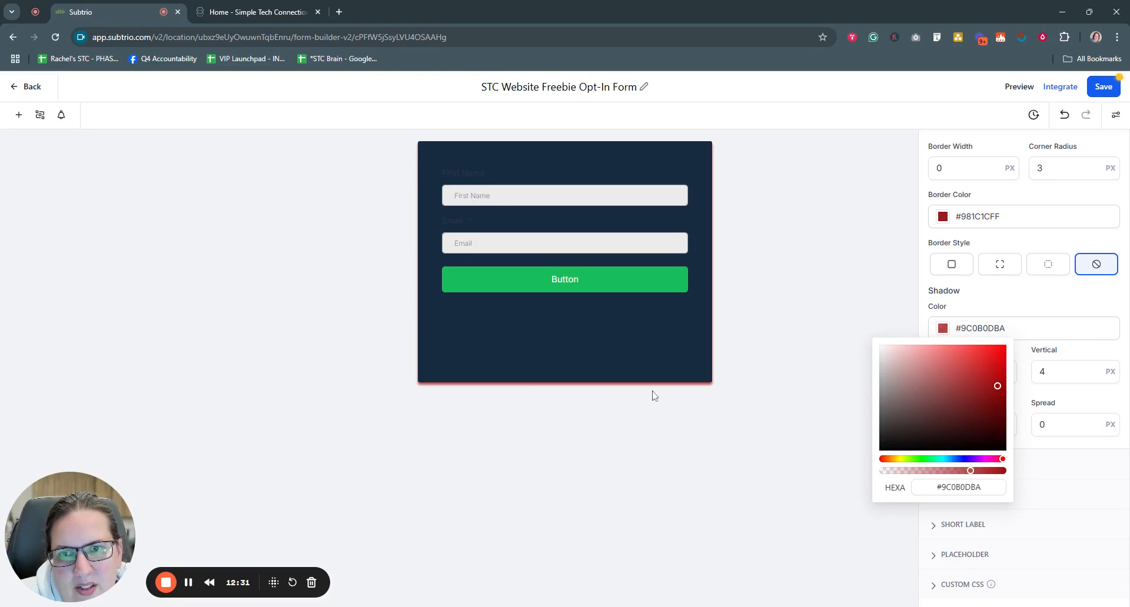
left_click(832, 505)
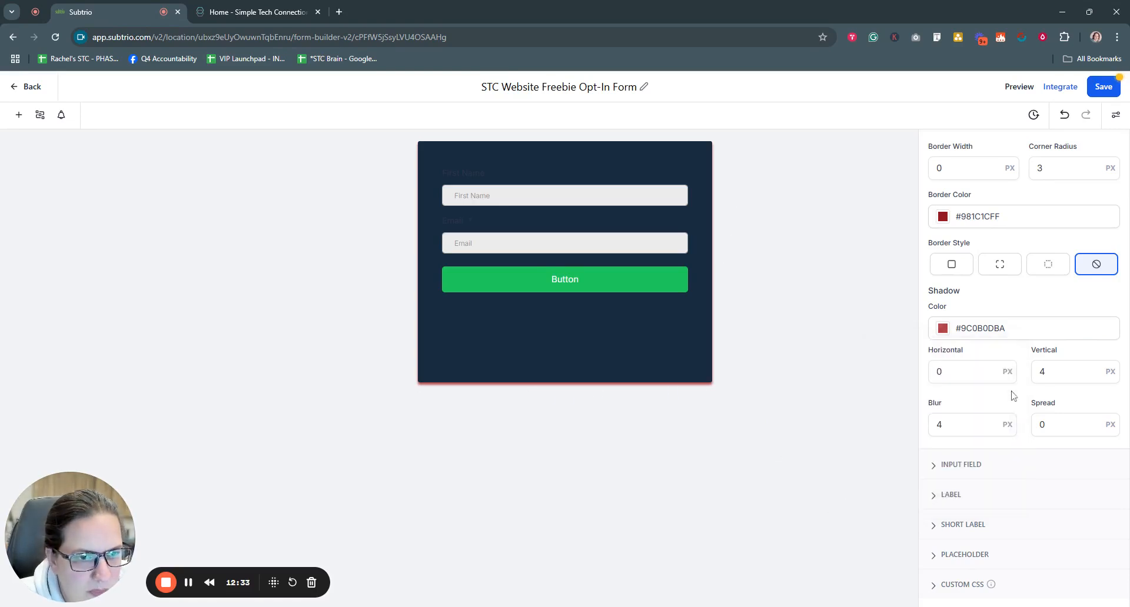
Step: Set the shadow's vertical and horizontal offsets to 10 px, after trying -10 horizontally
left_click(971, 425)
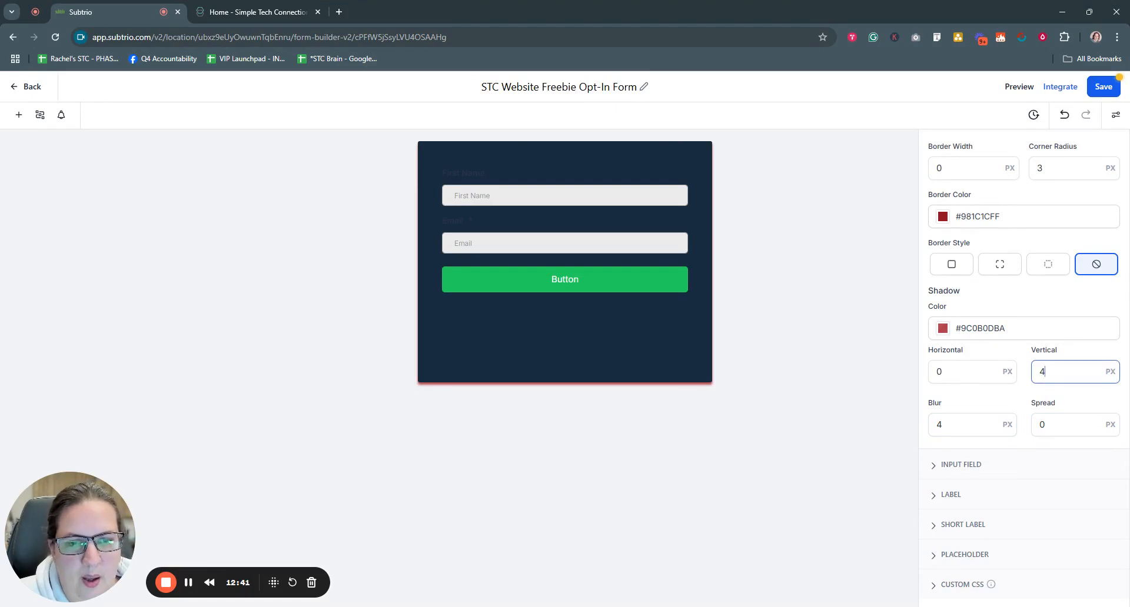
left_click_drag(1042, 372, 1031, 377)
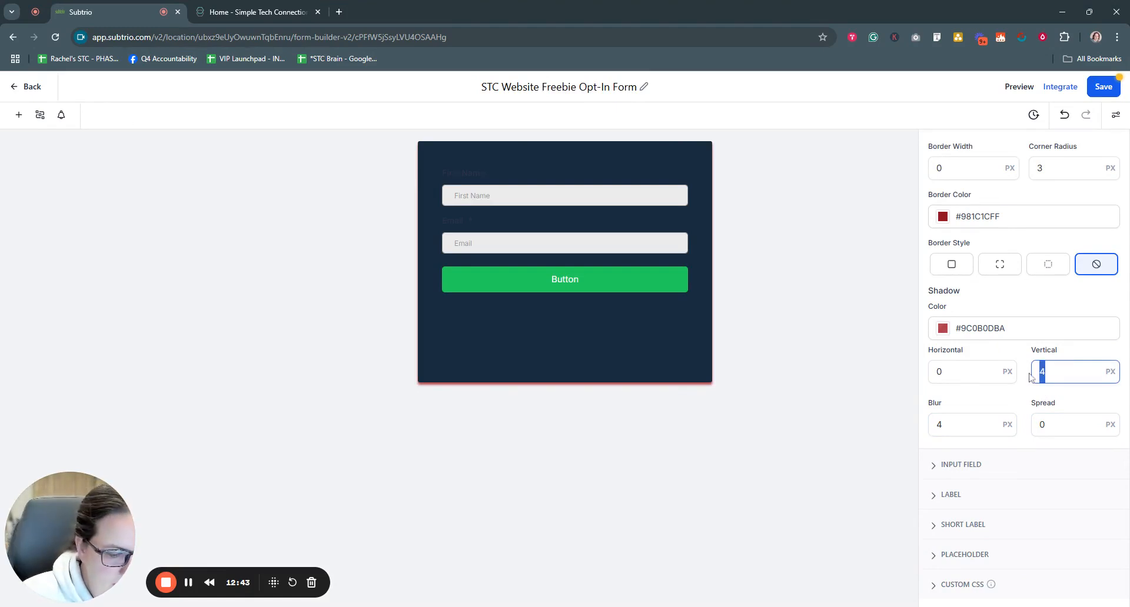
type("10")
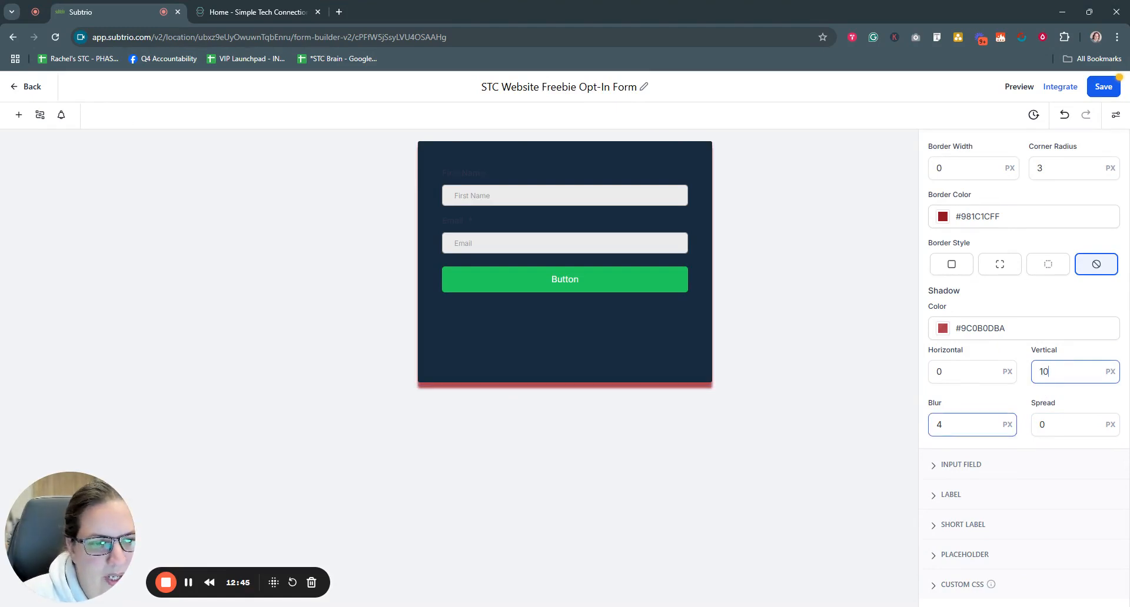
left_click_drag(941, 372, 925, 377)
type("-10")
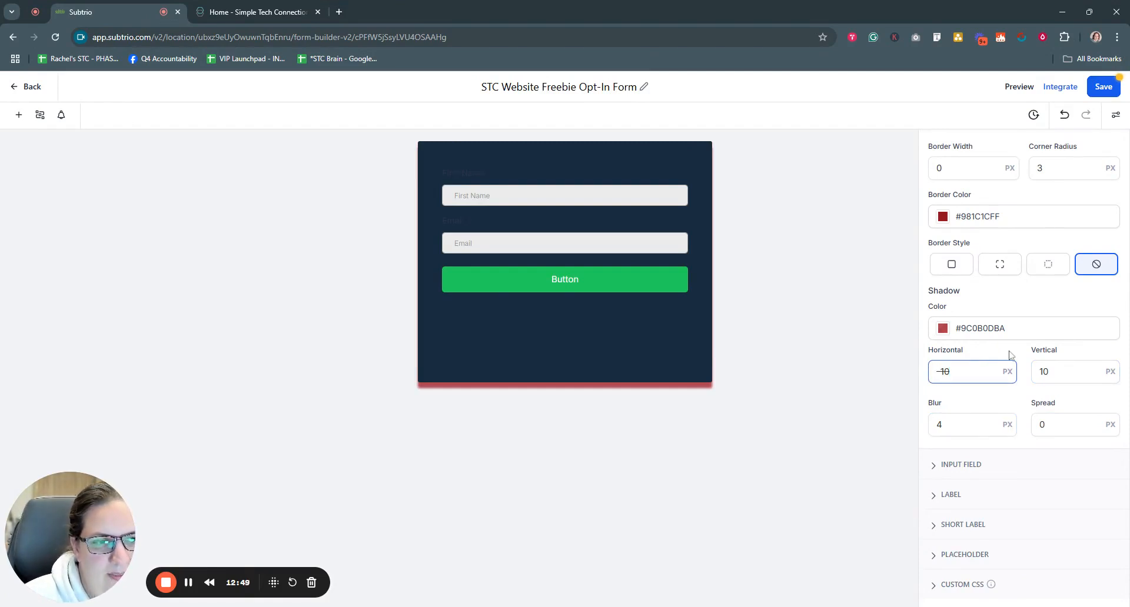
left_click_drag(941, 372, 922, 378)
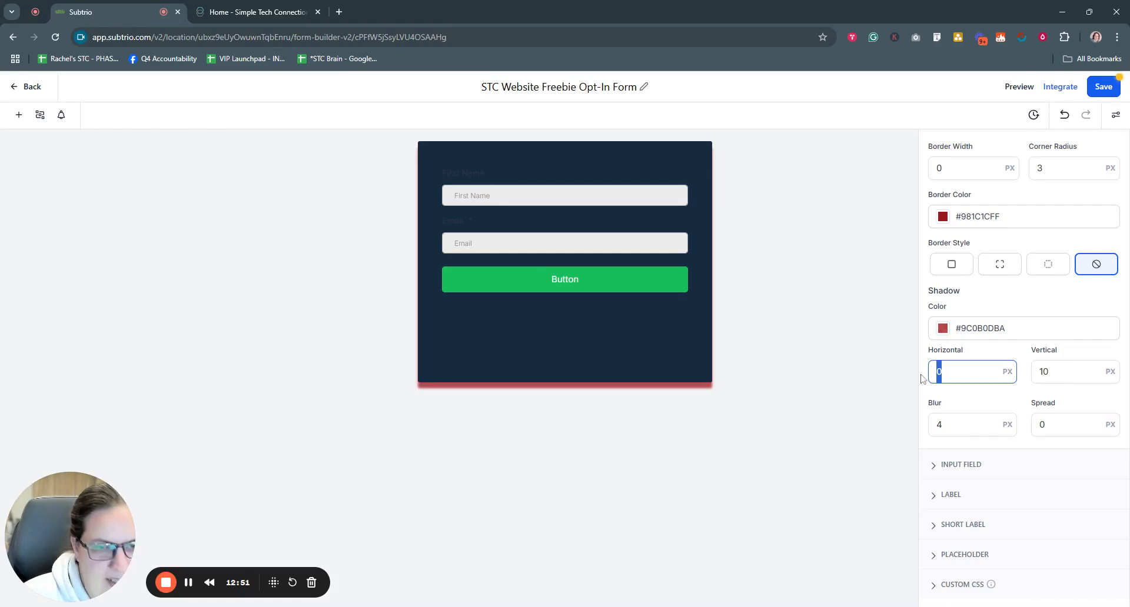
type("10")
left_click(774, 419)
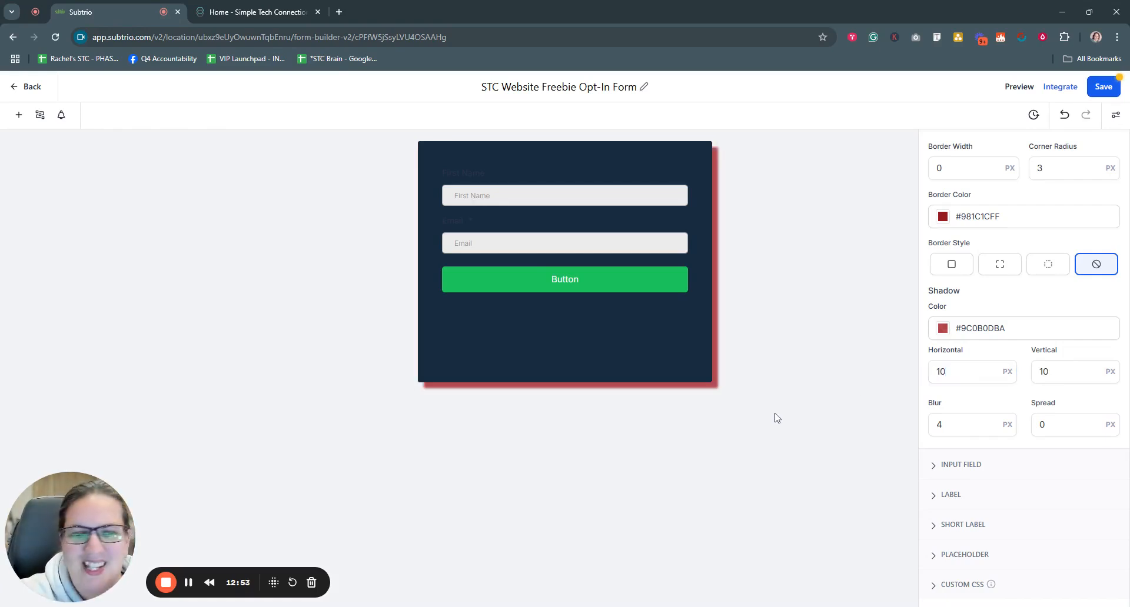
Step: Set the shadow blur to 10 px after trying 1
left_click_drag(961, 424, 936, 425)
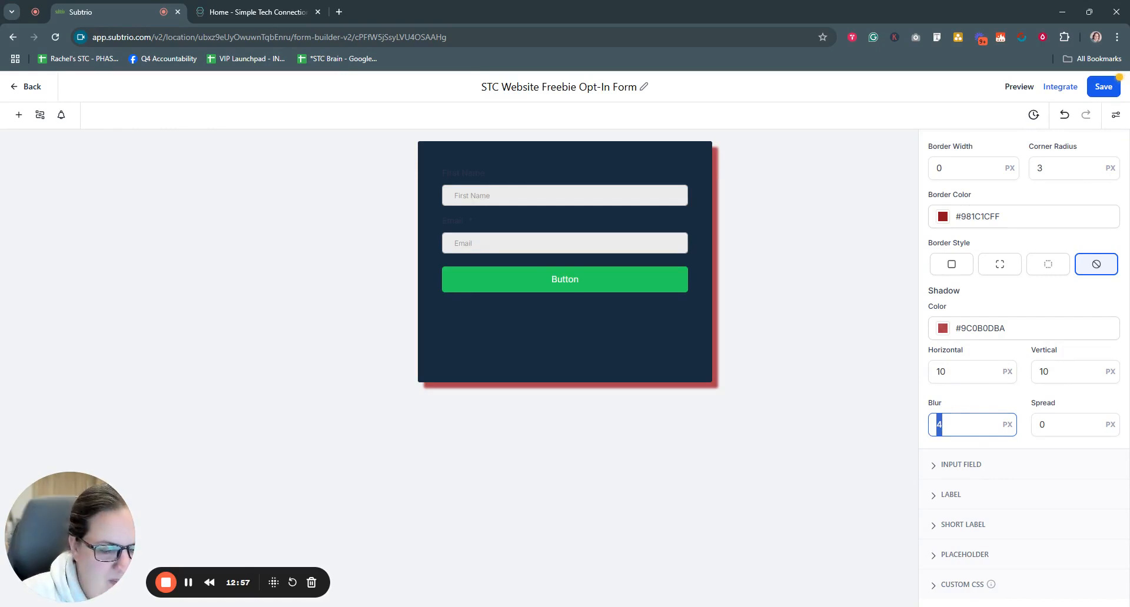
type("1")
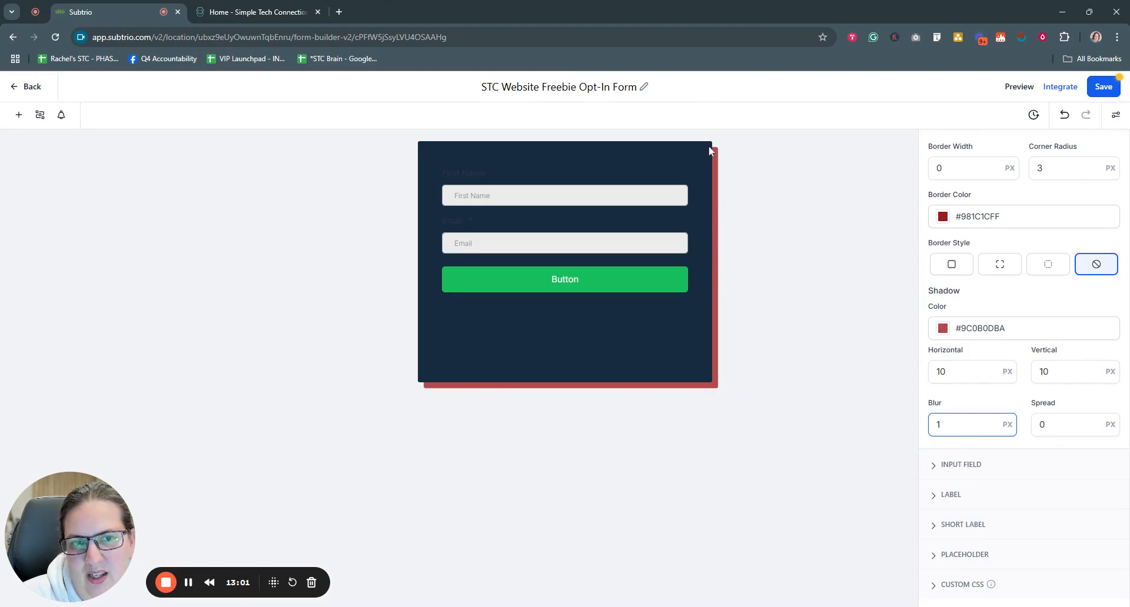
double_click(938, 425)
type("10")
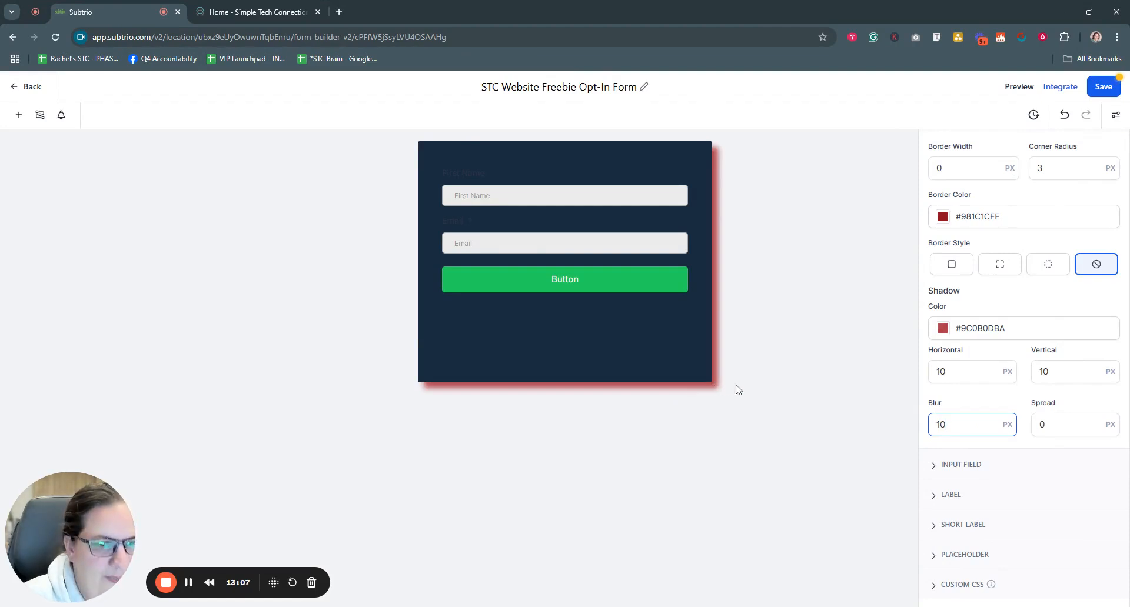
Step: Try shadow spread values of 10, 0 and 1020, then reselect the spread to reset it
key("Tab")
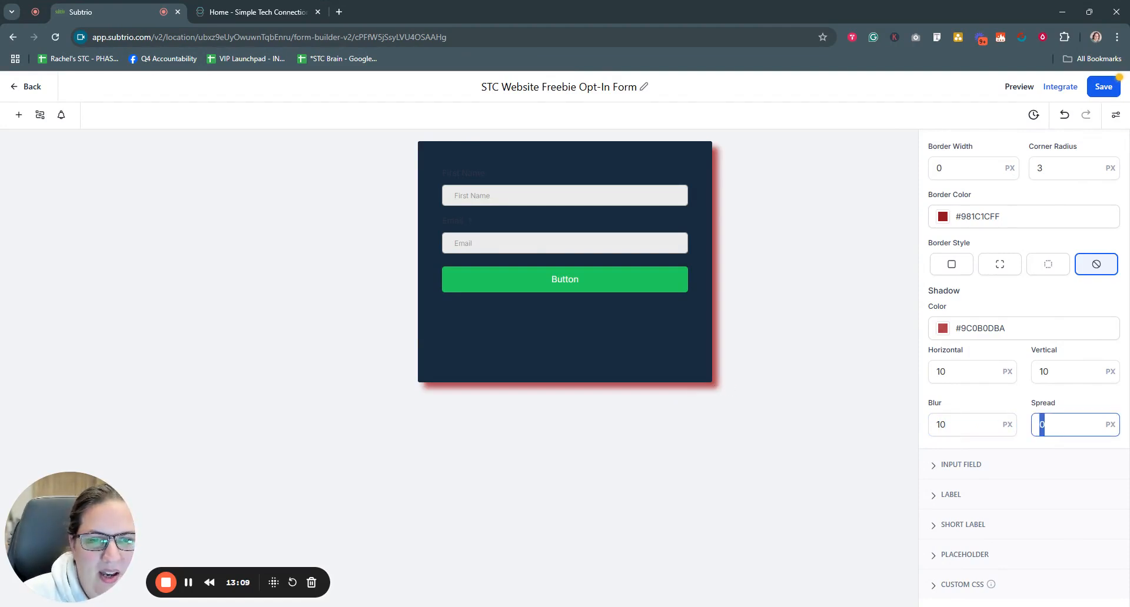
type("10")
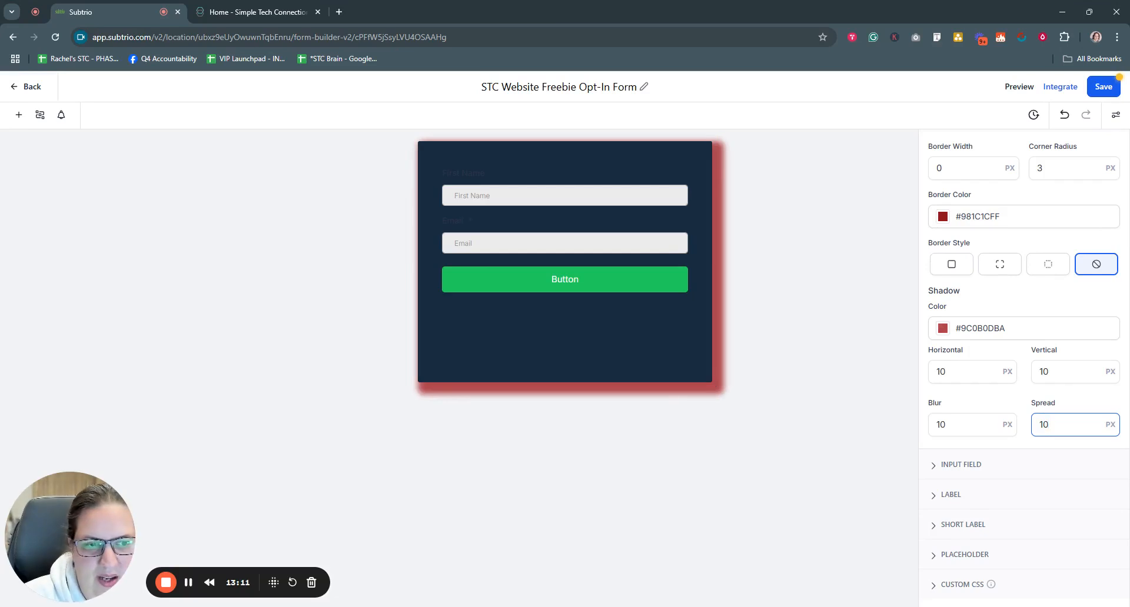
key("ctrl+a")
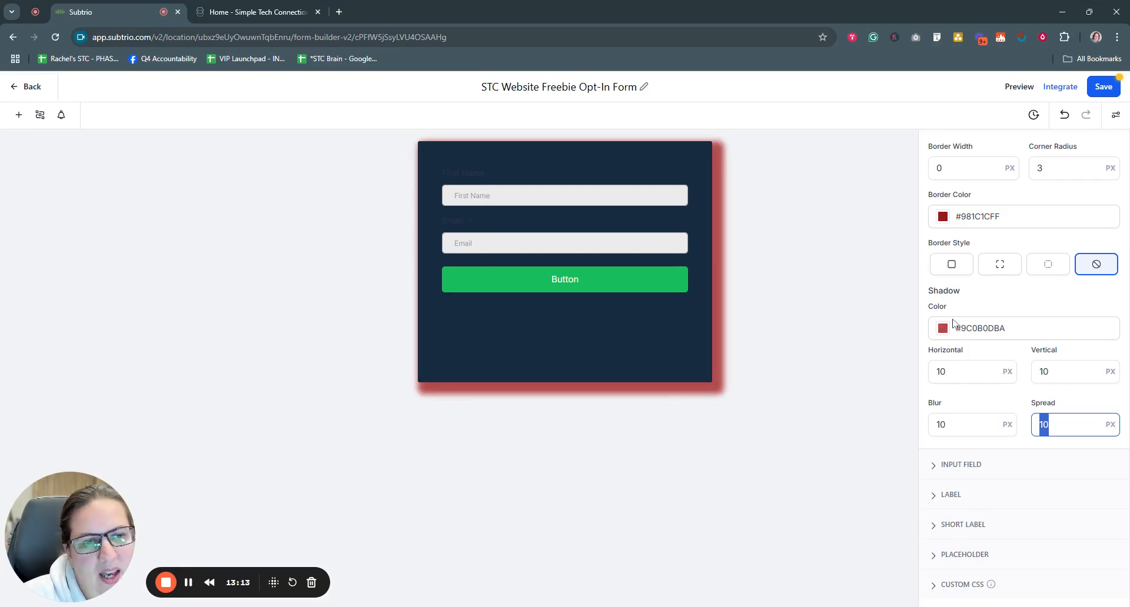
scroll(955, 324, "up", 1)
scroll(967, 330, "down", 1)
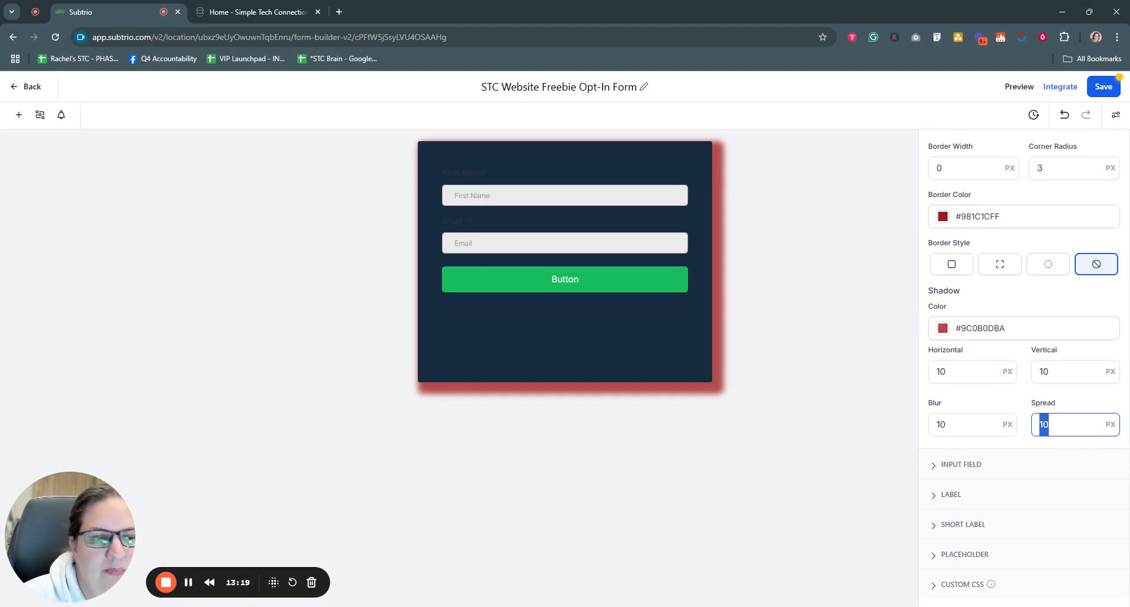
left_click(1062, 426)
left_click_drag(1062, 426, 1029, 428)
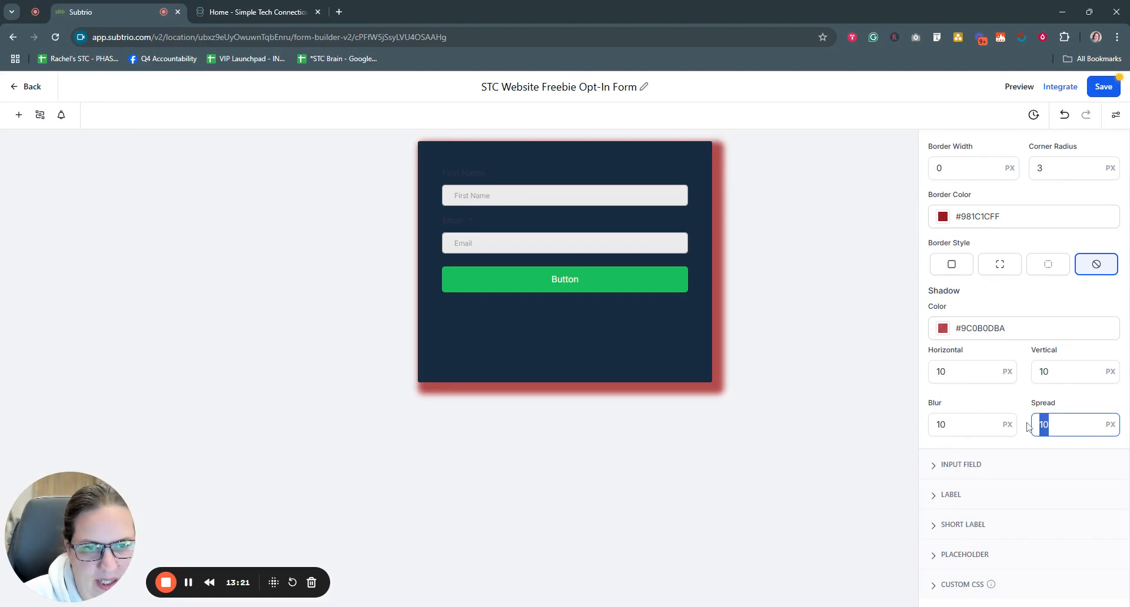
type("0")
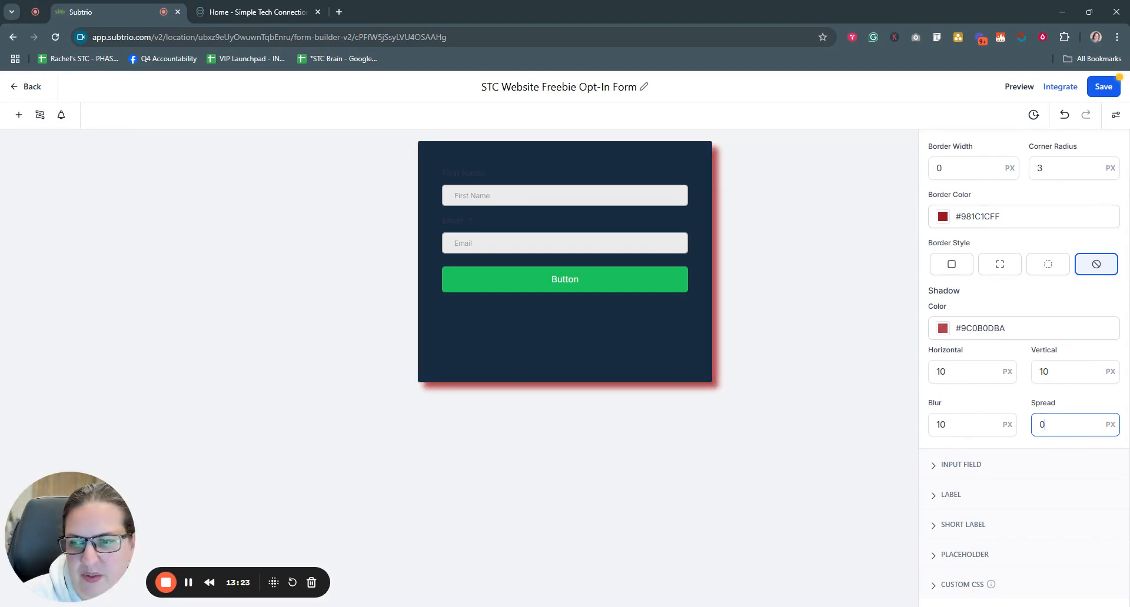
left_click_drag(1051, 425, 1023, 427)
type("10")
type("20")
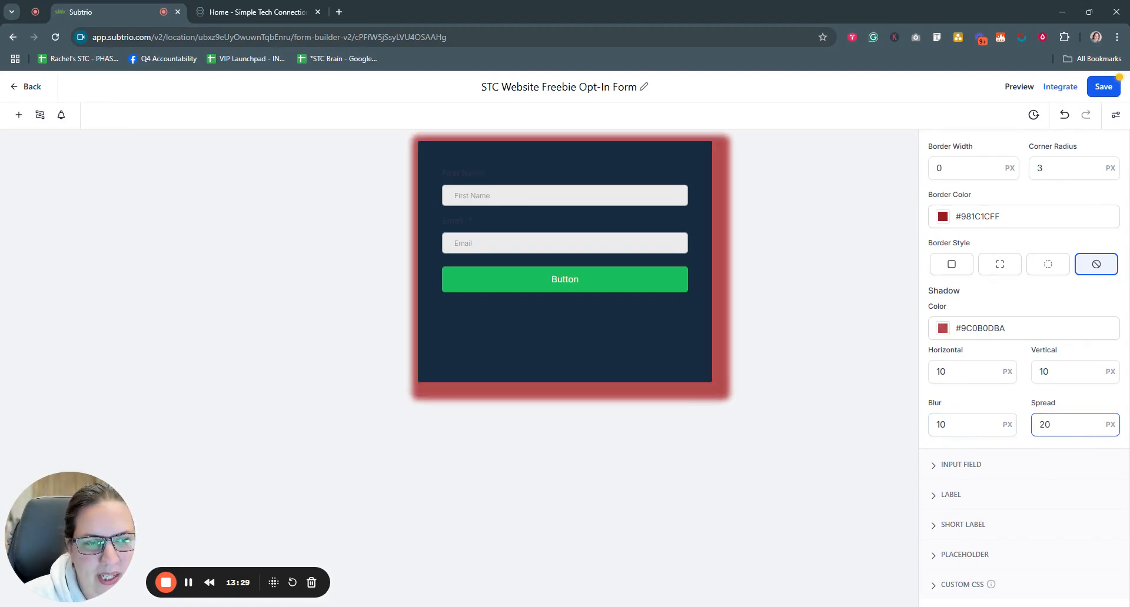
left_click_drag(1052, 425, 1022, 429)
Step: Reset spread to 0, try 20 px offsets and spread, then return spread to 0
type("0")
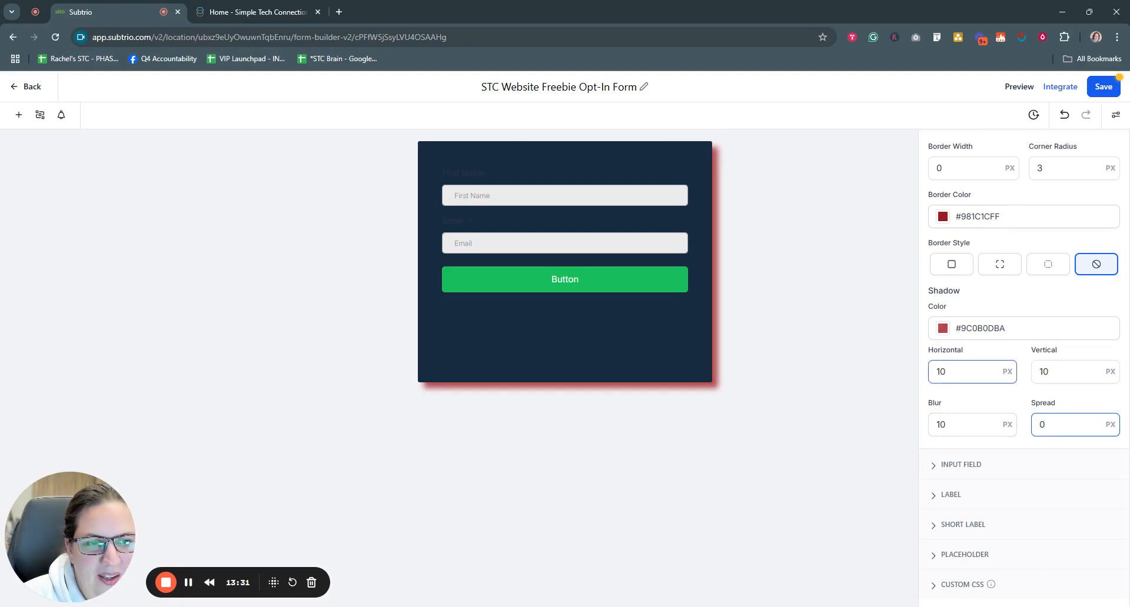
left_click_drag(952, 372, 931, 372)
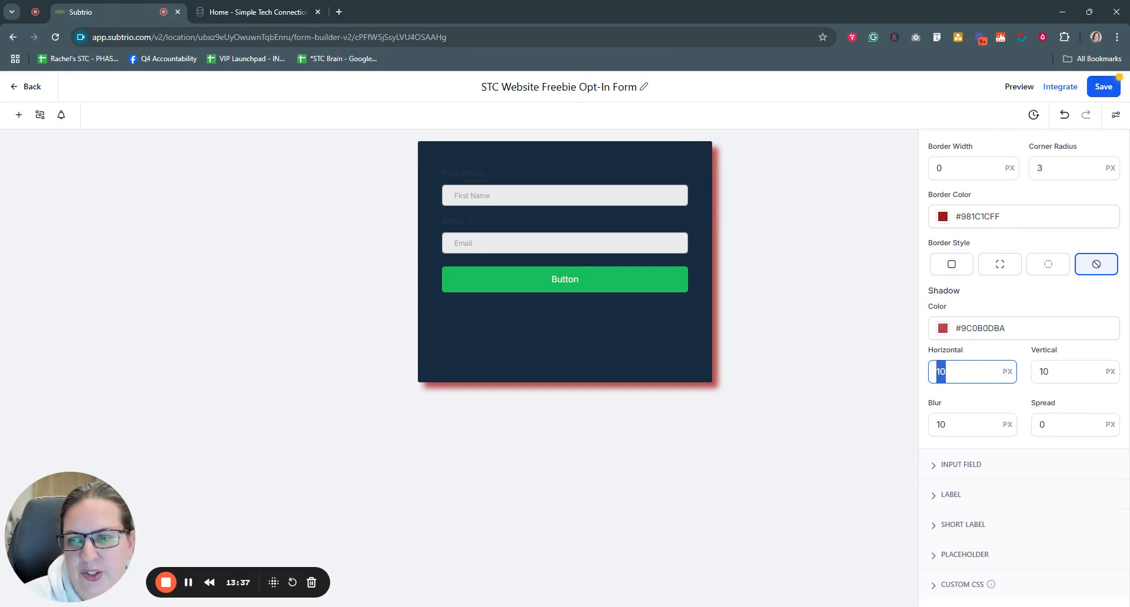
type("20")
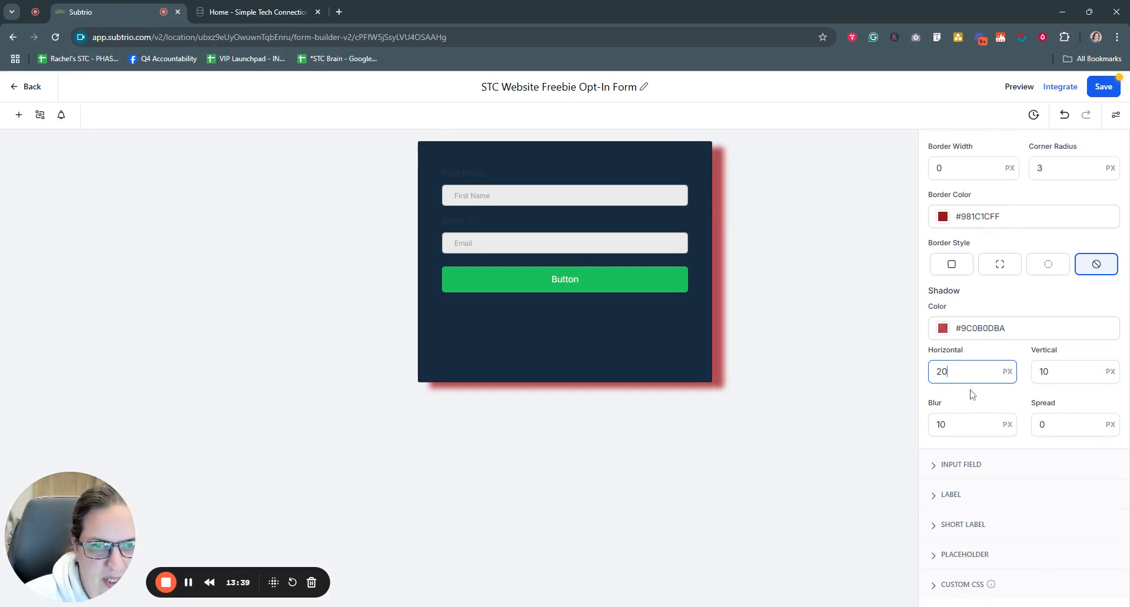
left_click(1034, 385)
left_click_drag(1052, 373, 1025, 379)
type("20")
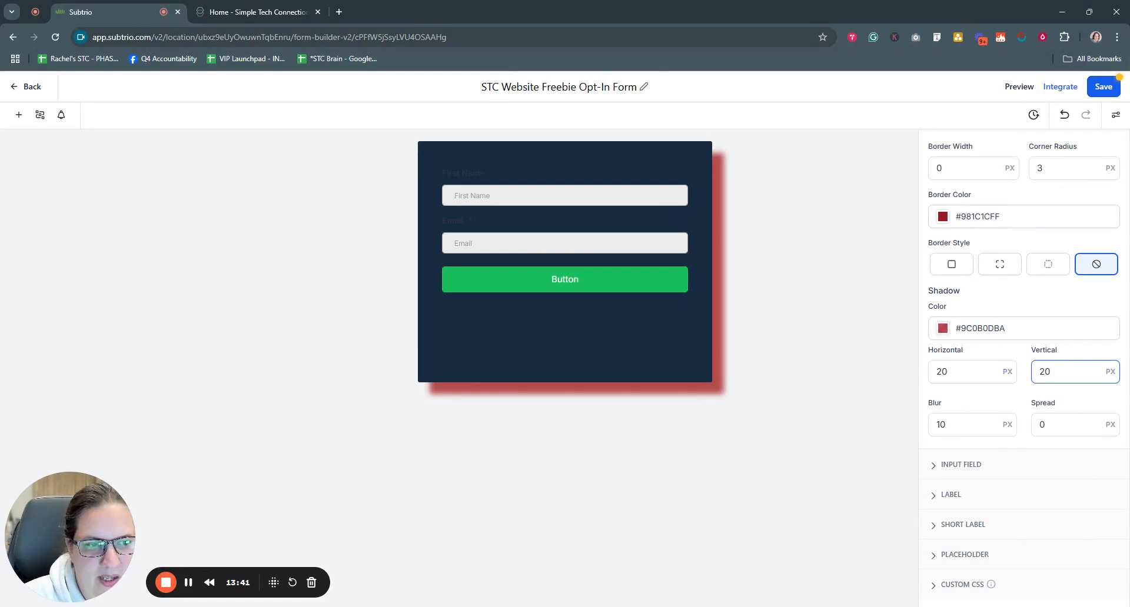
left_click_drag(1048, 425, 1015, 425)
type("20")
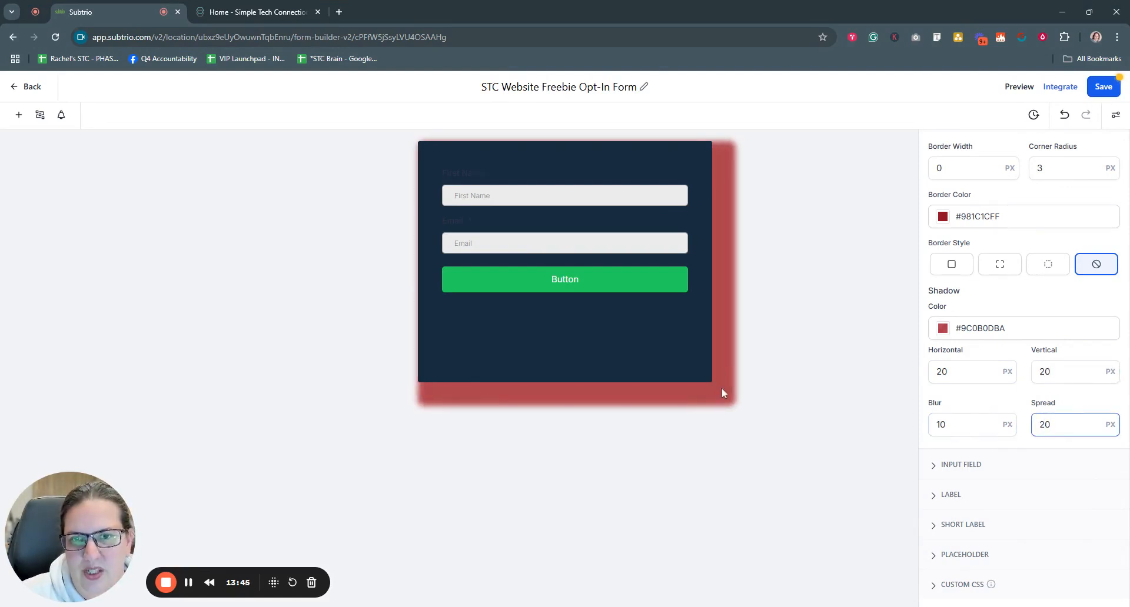
left_click_drag(1052, 425, 1013, 425)
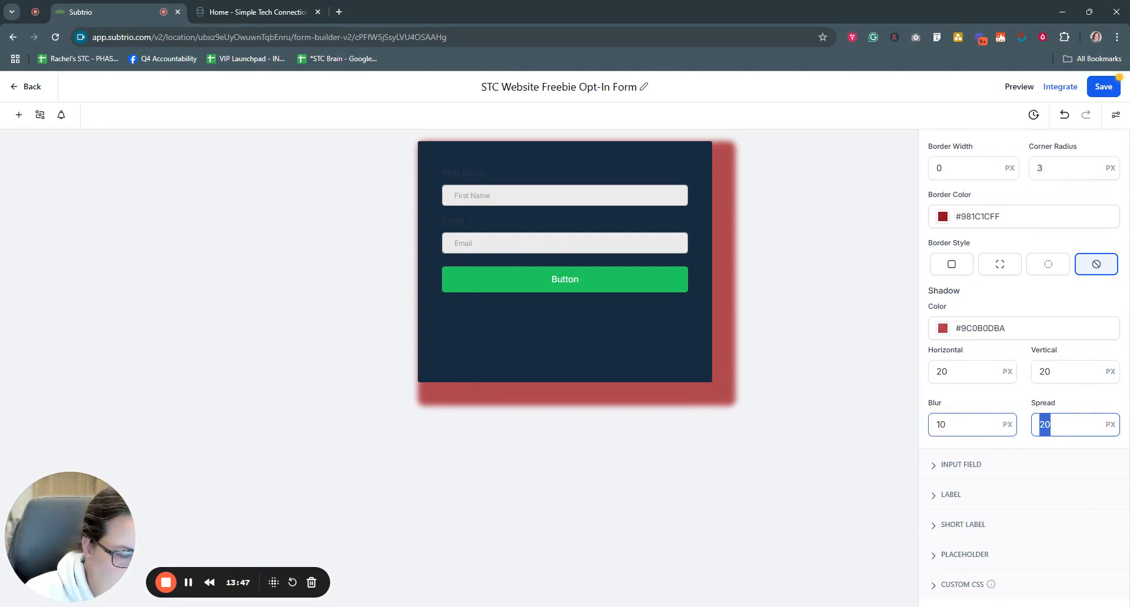
type("0")
Step: Zero the horizontal and vertical offsets and the blur so no shadow remains
left_click_drag(952, 372, 930, 378)
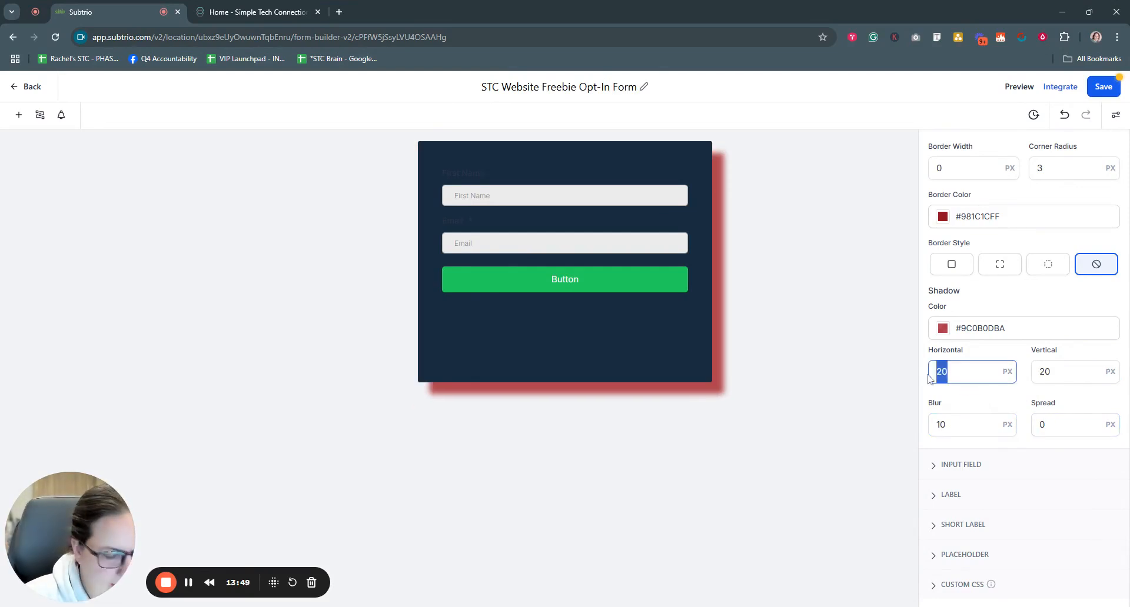
type("10")
left_click_drag(1053, 371, 1024, 377)
type("10")
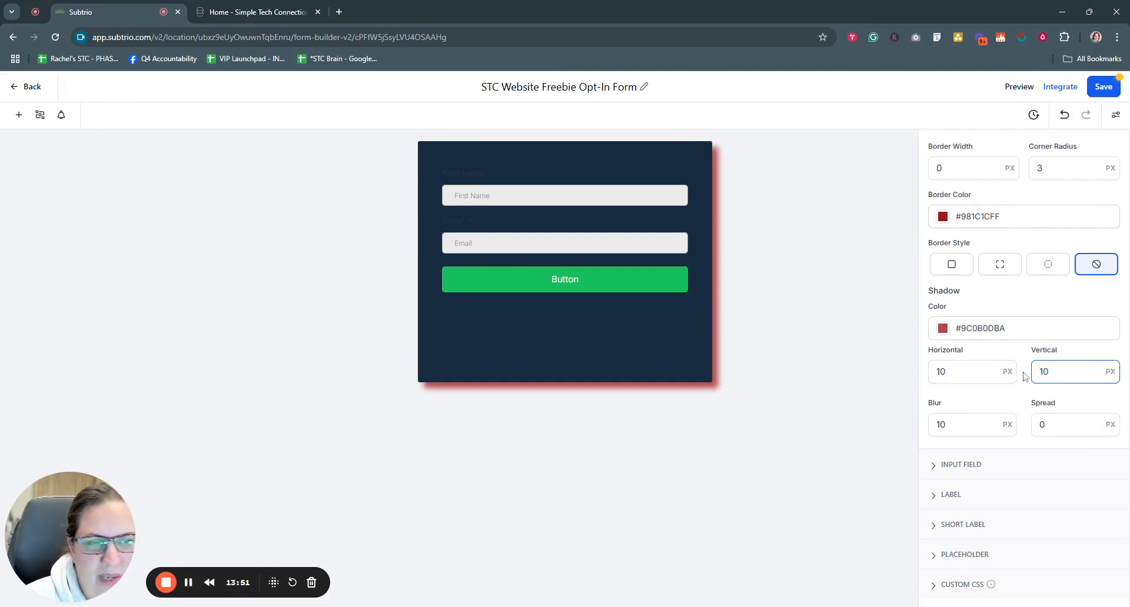
left_click_drag(952, 372, 909, 375)
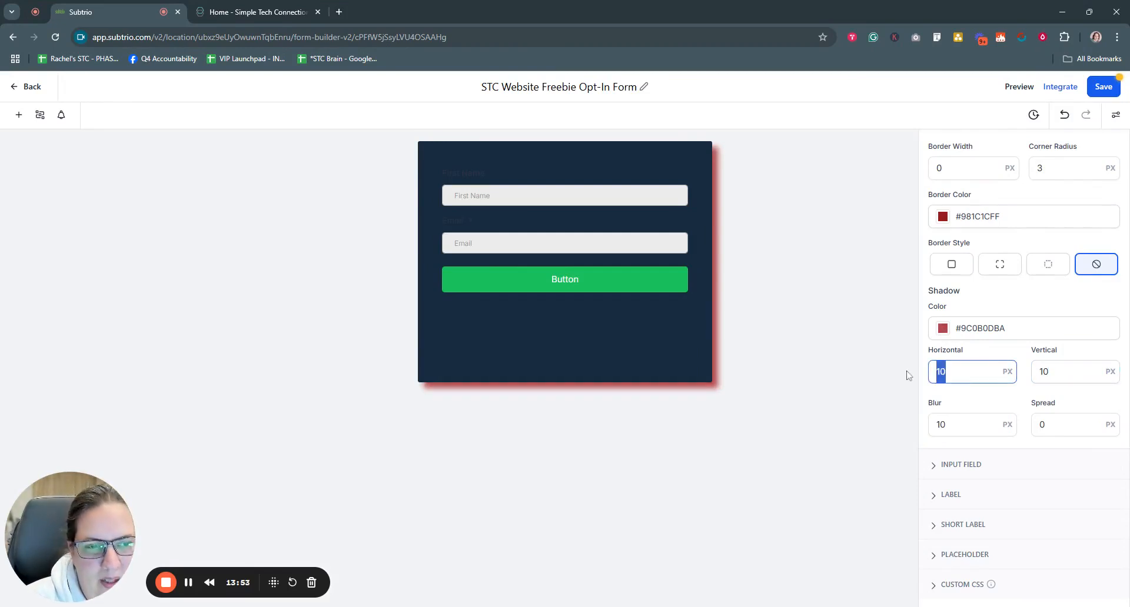
type("0")
left_click_drag(1035, 372, 1054, 373)
type("0")
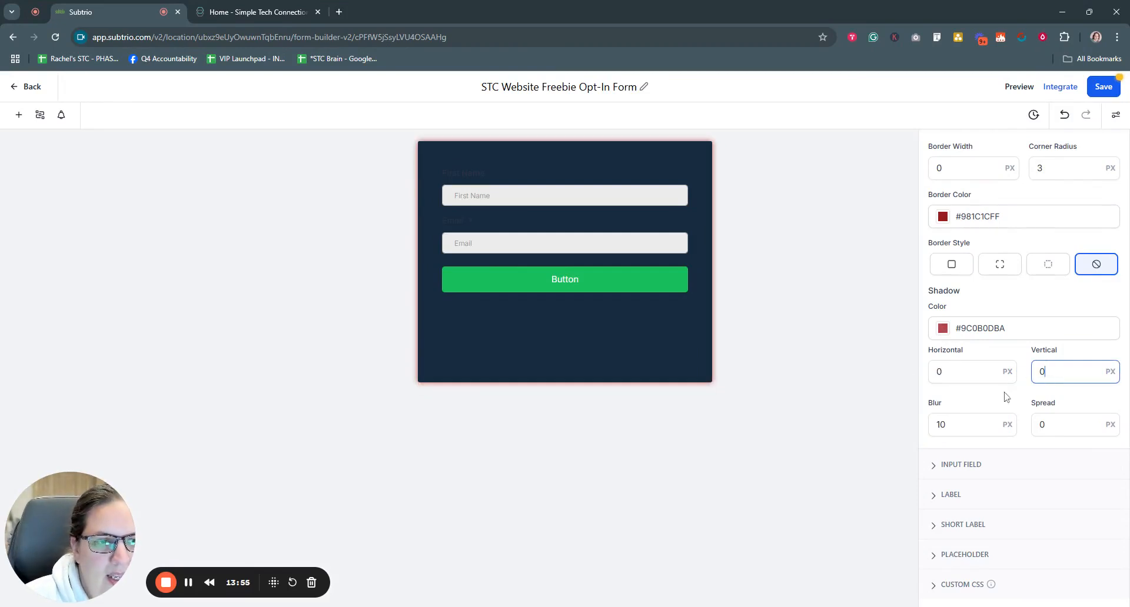
left_click_drag(956, 425, 918, 425)
type("0")
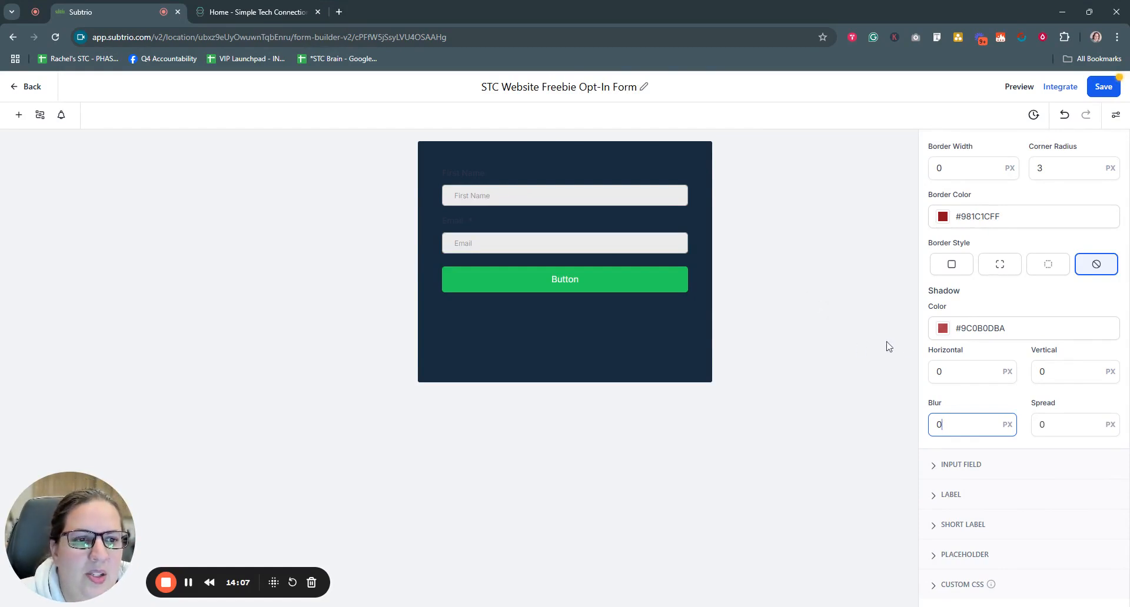
Step: Open the Input Field style settings and try a 10 px input border, then undo it
scroll(971, 373, "up", 1)
left_click(932, 177)
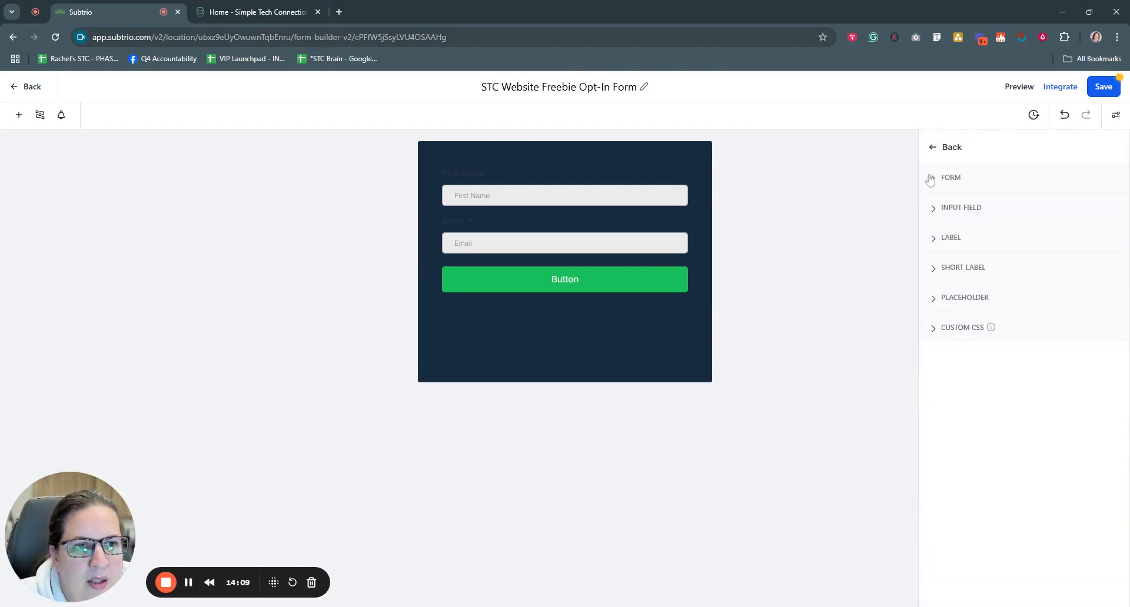
left_click(932, 210)
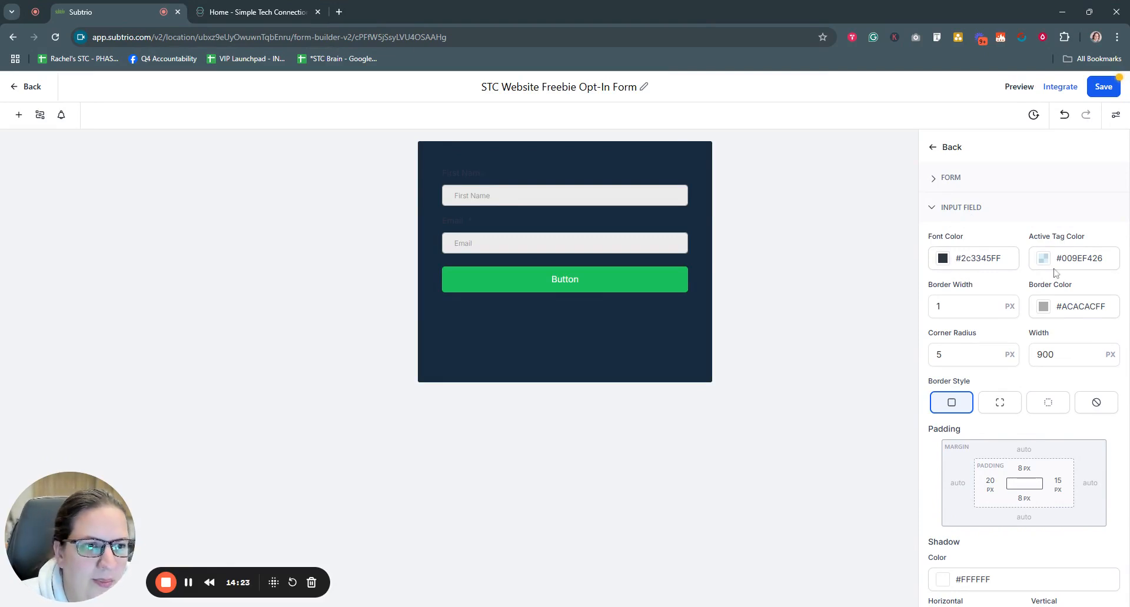
scroll(1054, 276, "down", 1)
scroll(1054, 275, "up", 1)
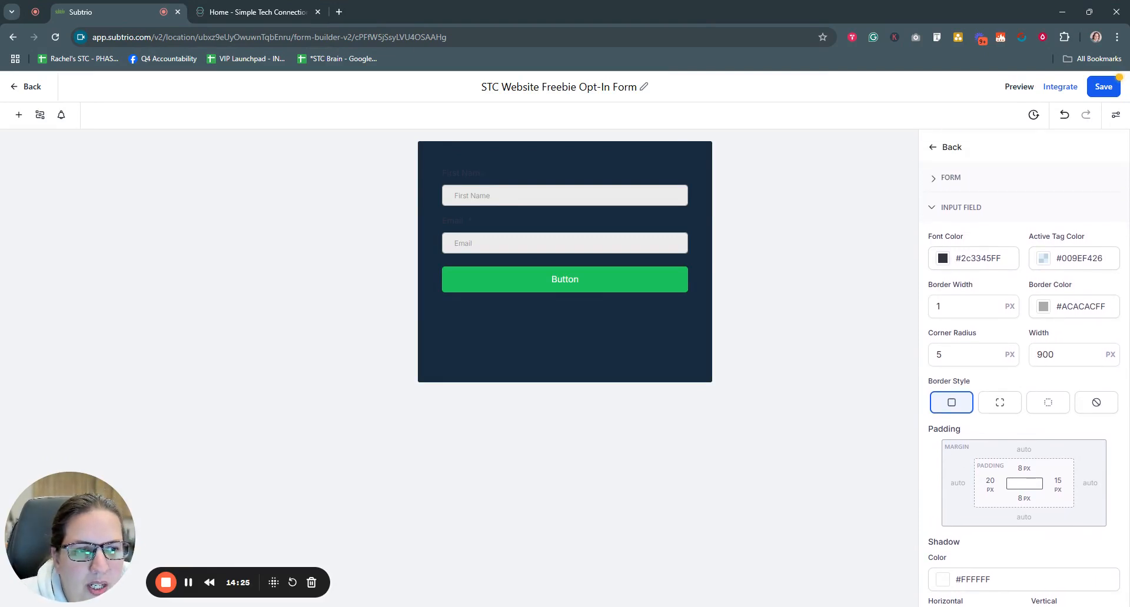
left_click_drag(959, 307, 893, 305)
type("10")
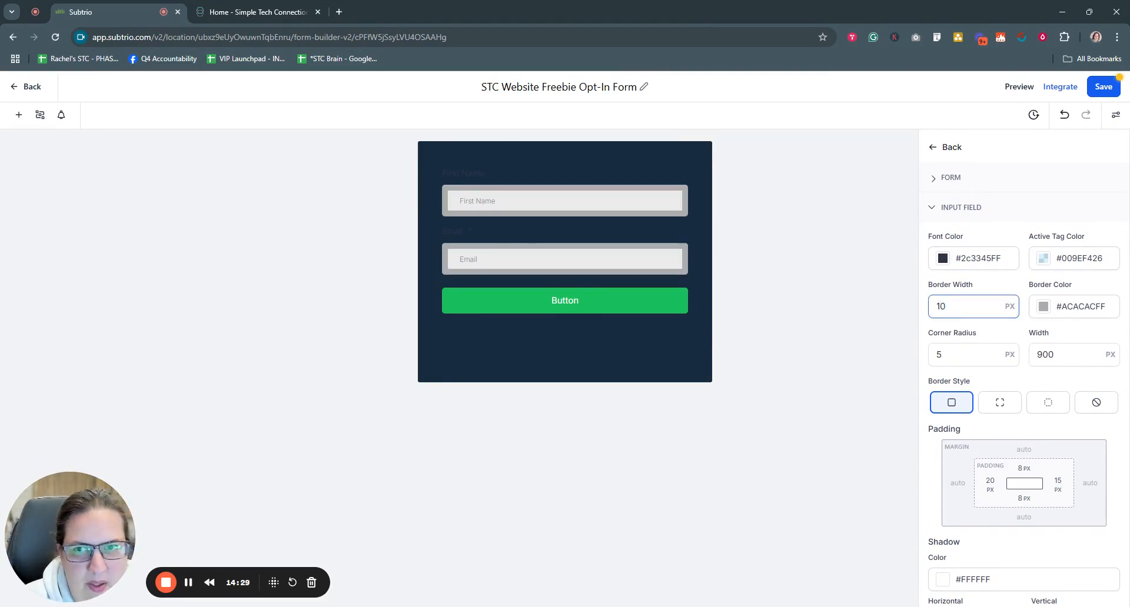
key("BackSpace")
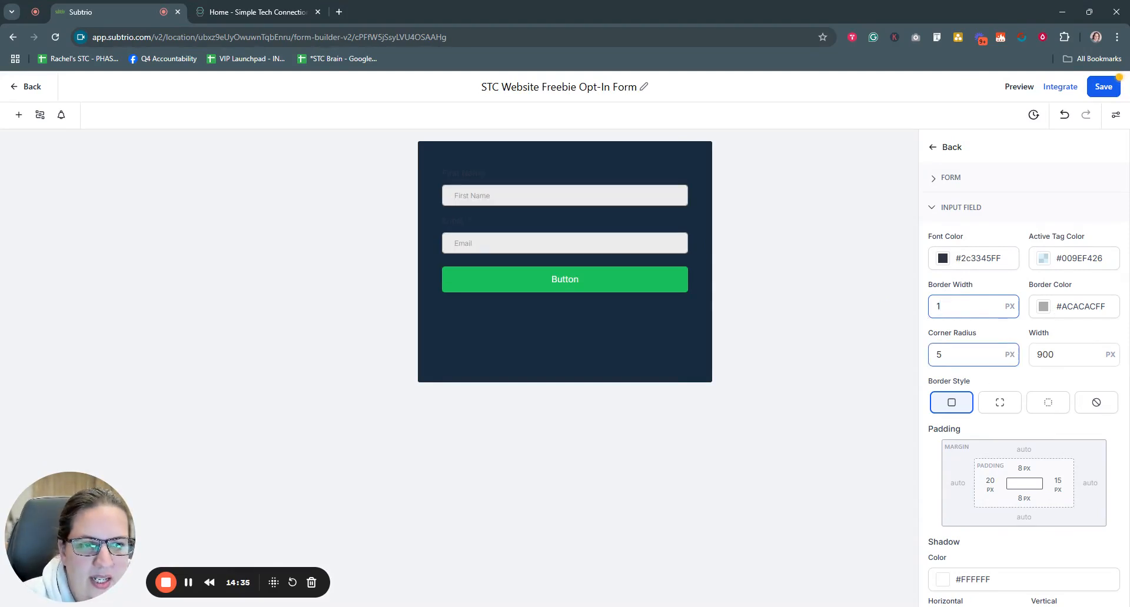
Step: Set the input corner radius to 3 px after trying 0 and 20
double_click(940, 355)
type("0")
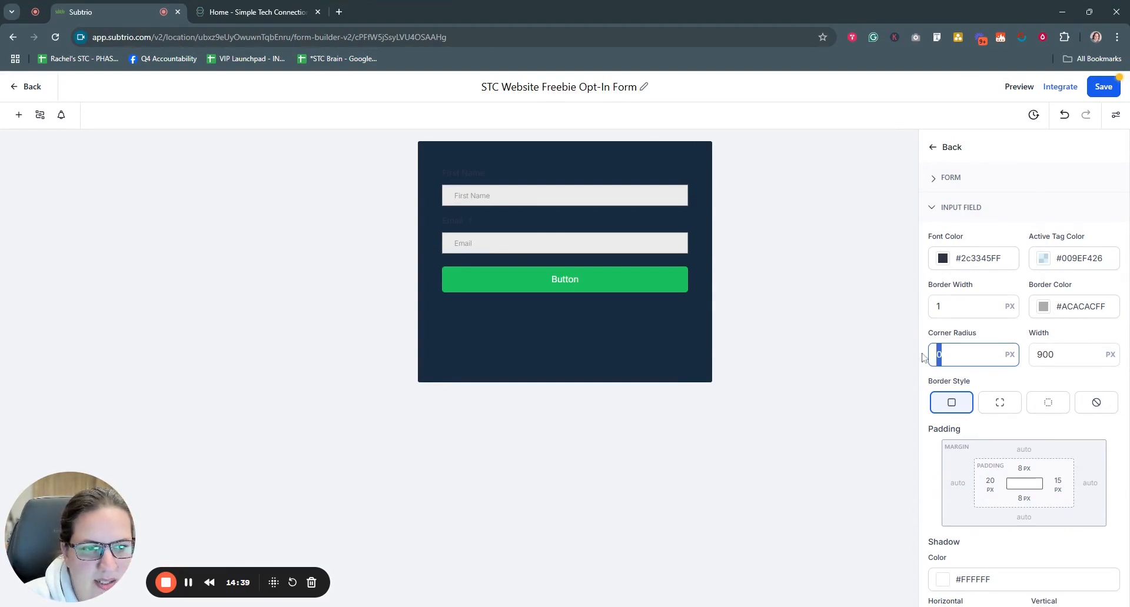
key("BackSpace")
type("20")
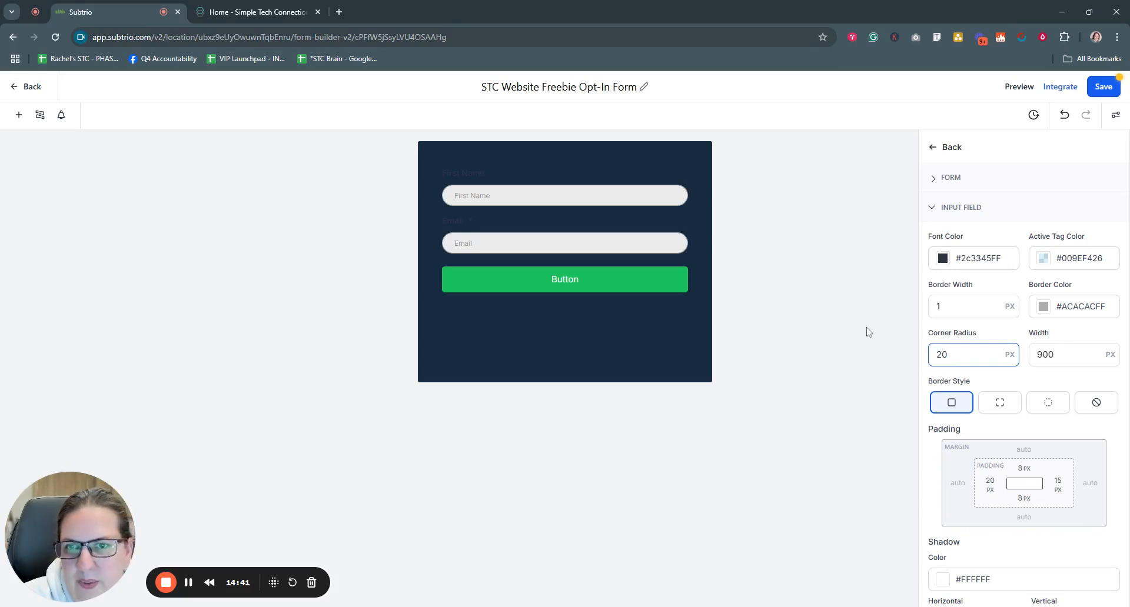
key("ctrl+a")
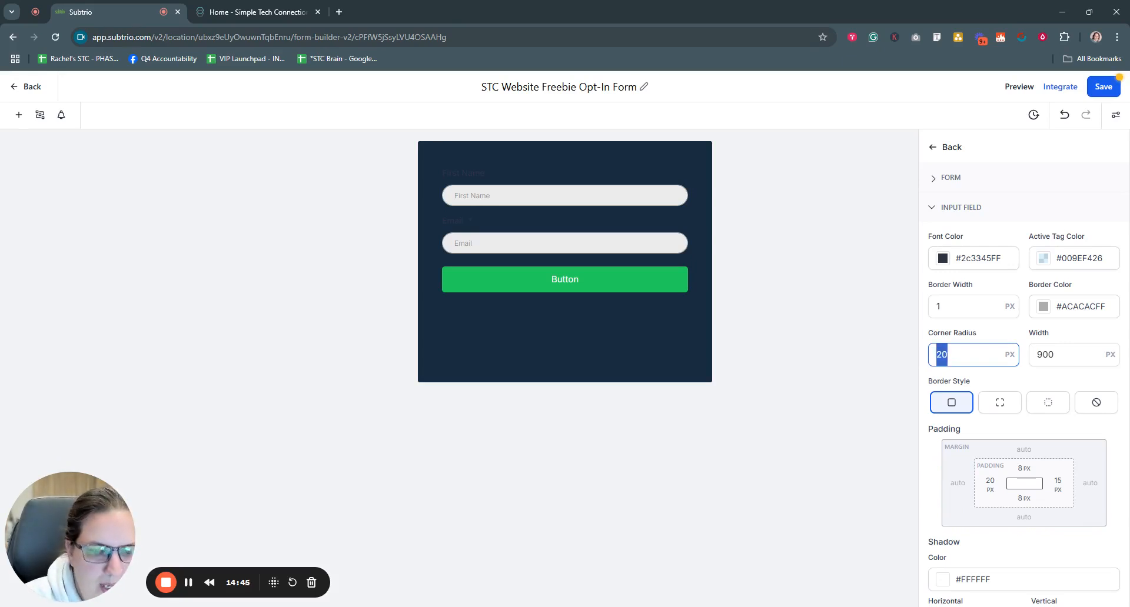
type("0")
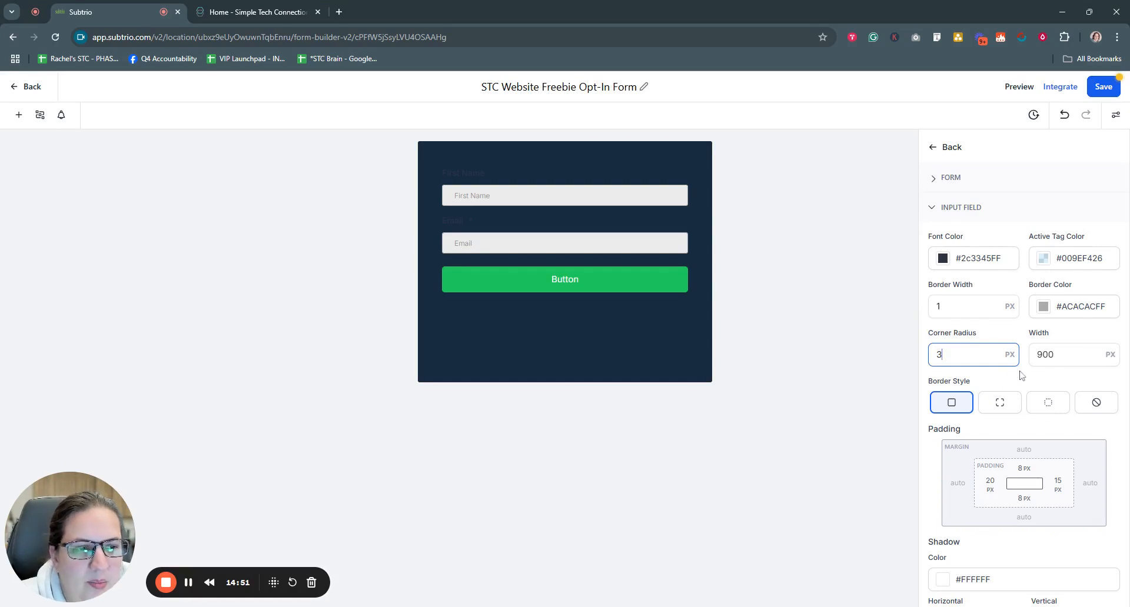
key("Tab")
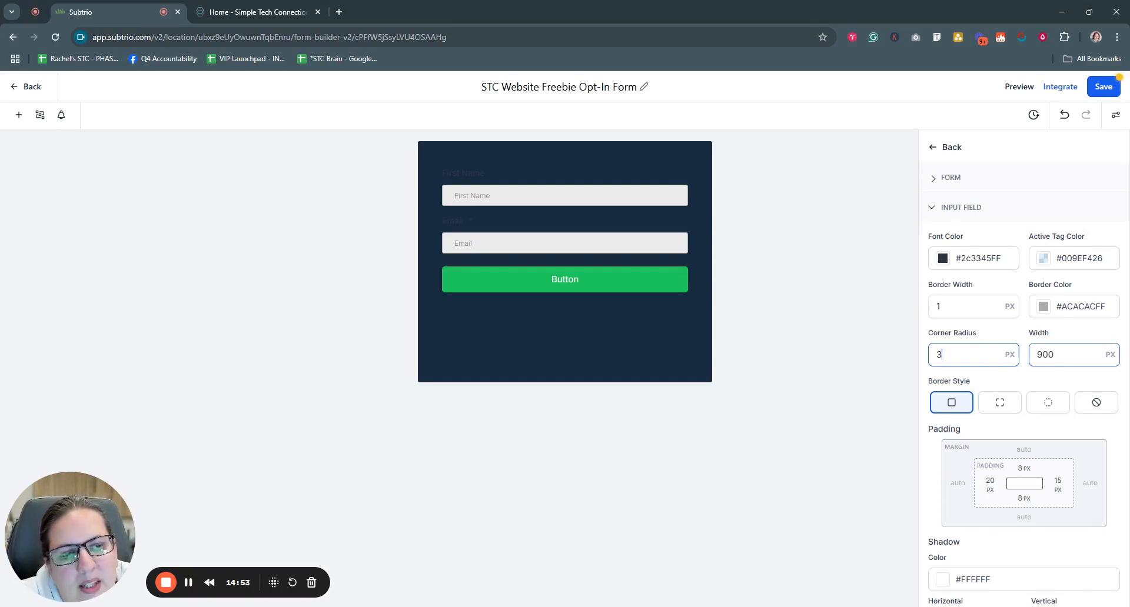
left_click_drag(1059, 355, 1025, 355)
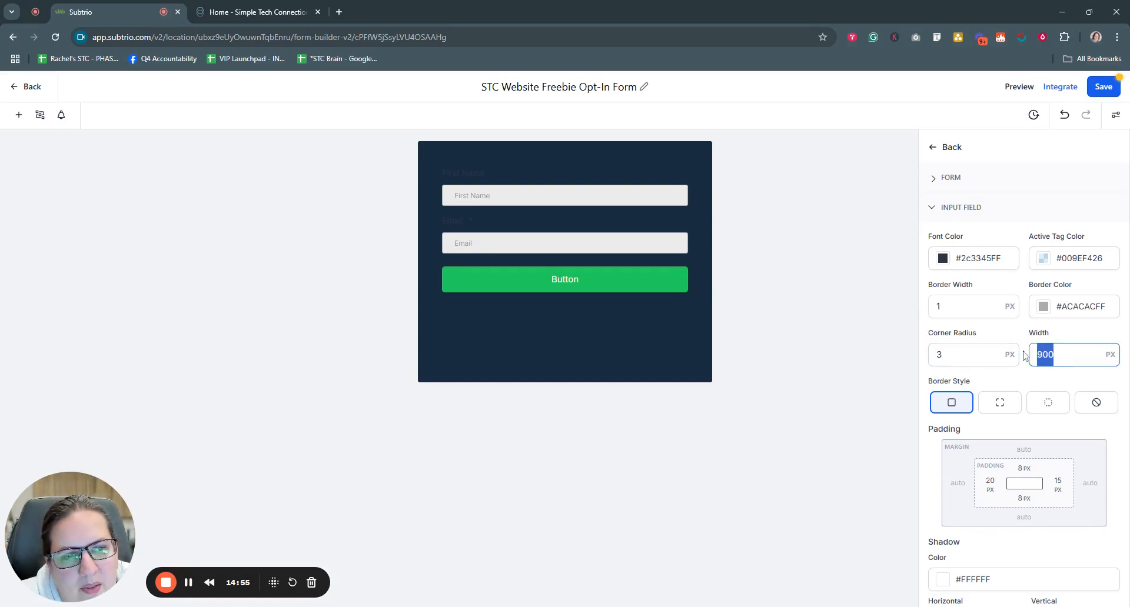
type("200")
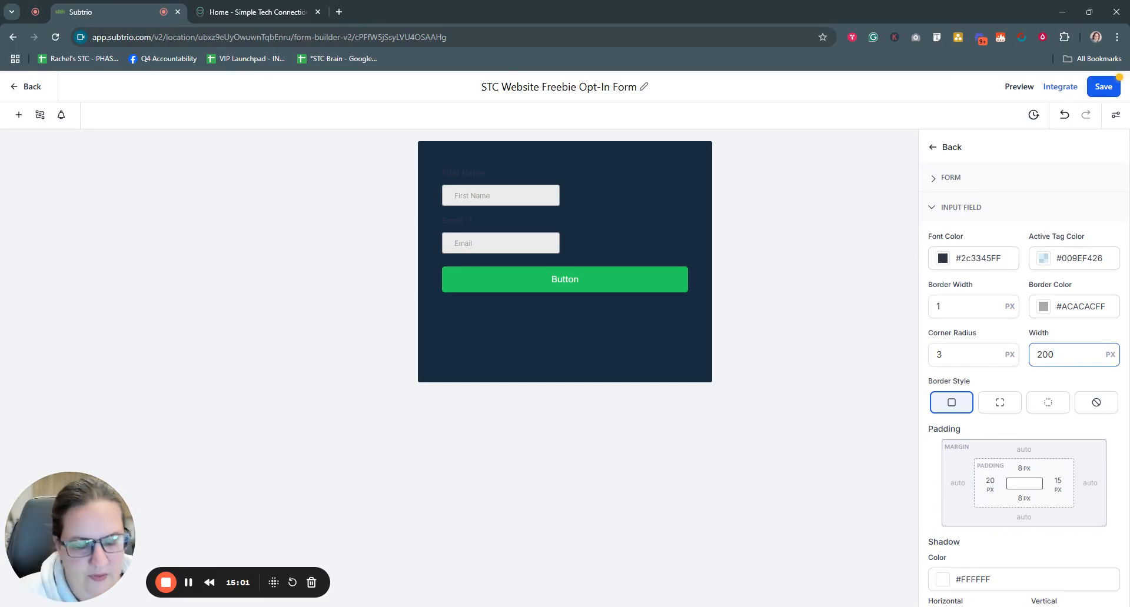
key("BackSpace")
key("BackSpace")
key("BackSpace")
type("500")
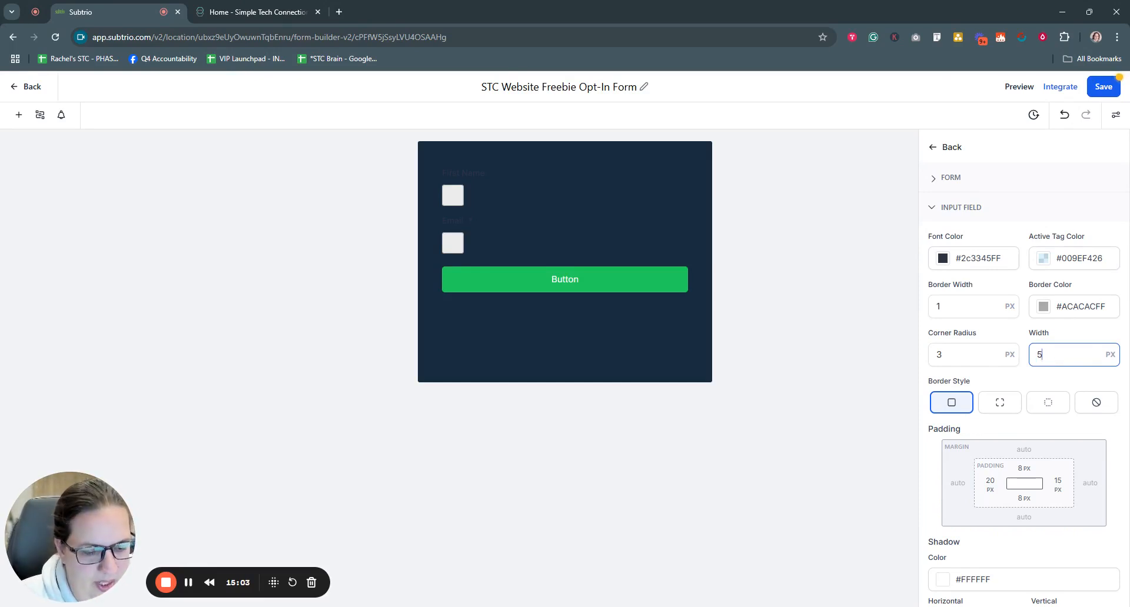
key("BackSpace")
key("BackSpace")
key("BackSpace")
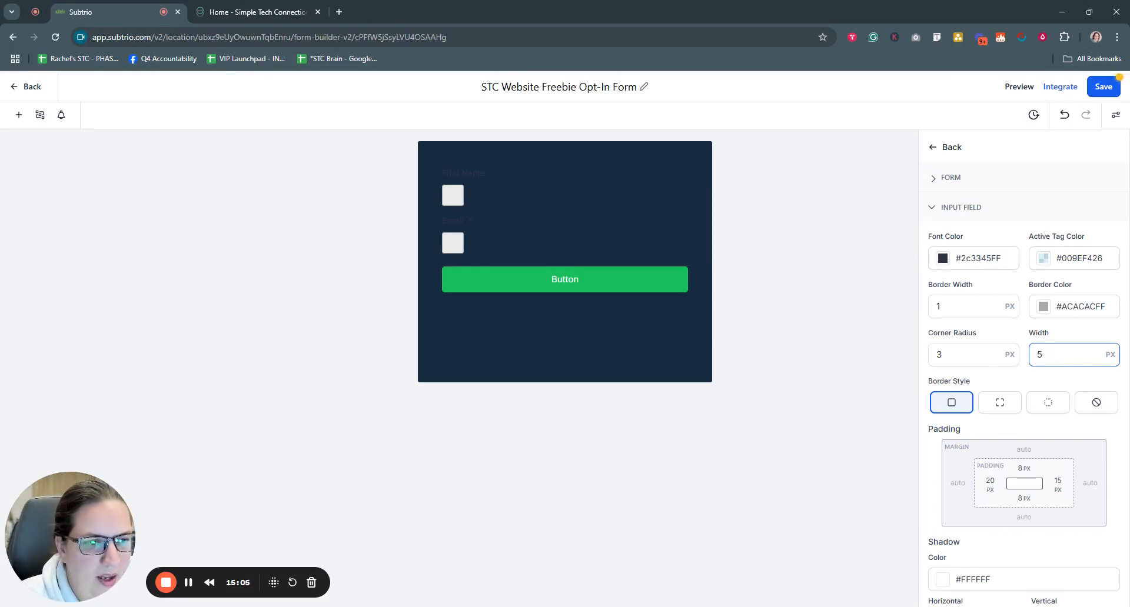
type("900")
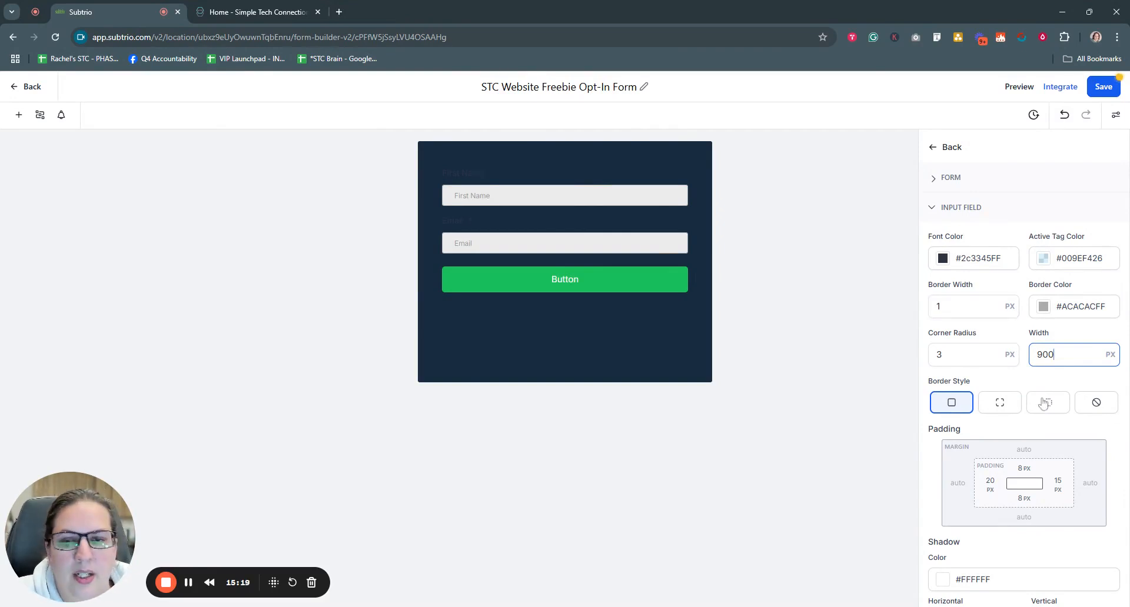
scroll(1033, 406, "down", 1)
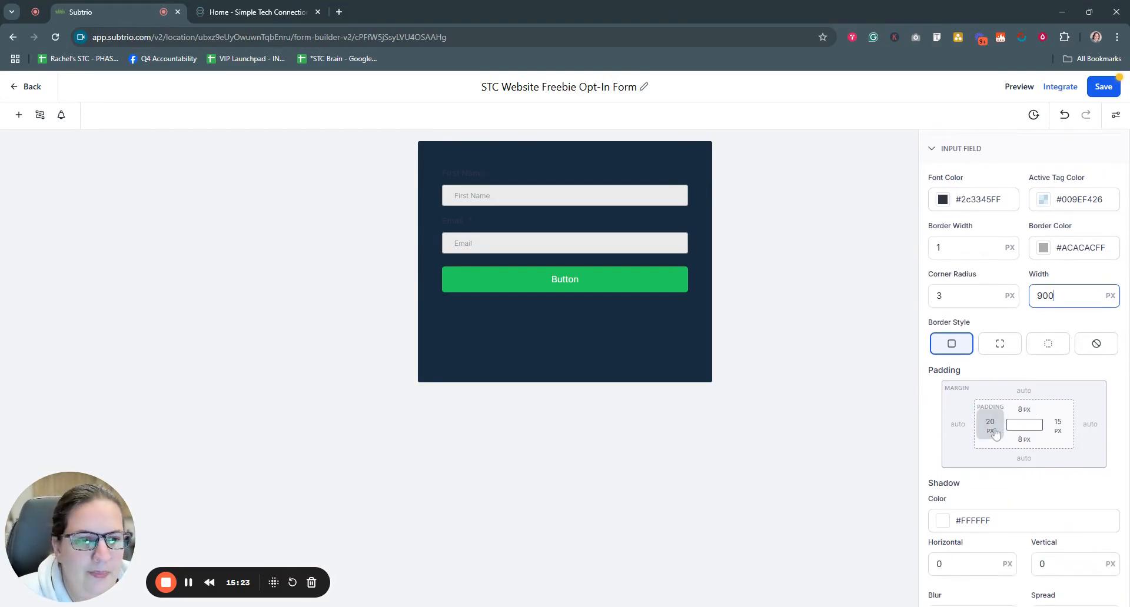
Step: Set the input fields' padding to 15 px on the left and 0 px on the right
left_click(993, 432)
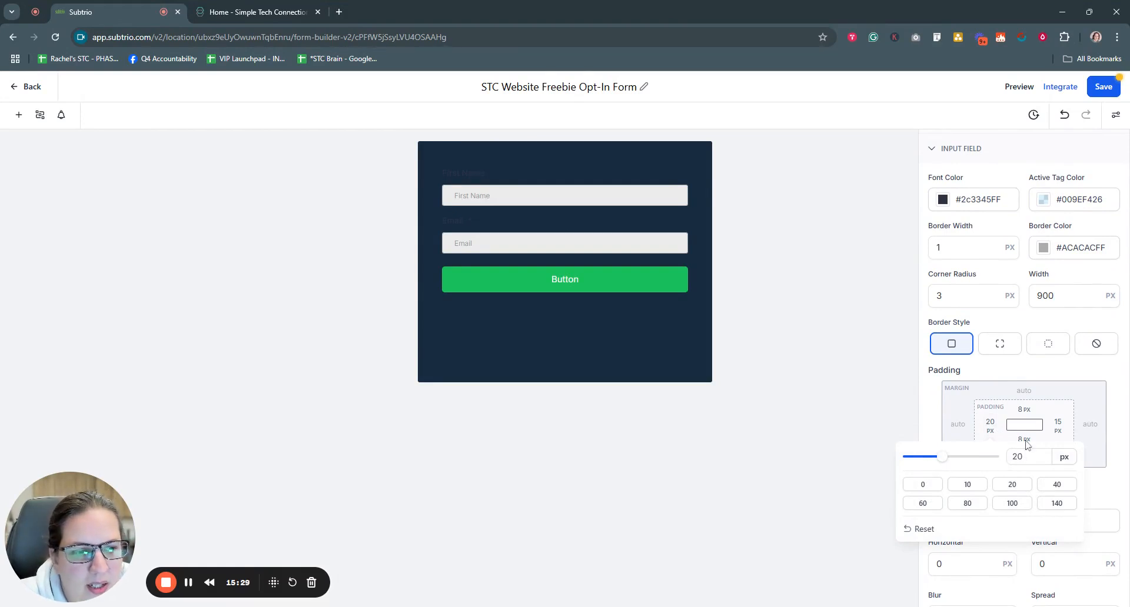
double_click(1017, 457)
type("15")
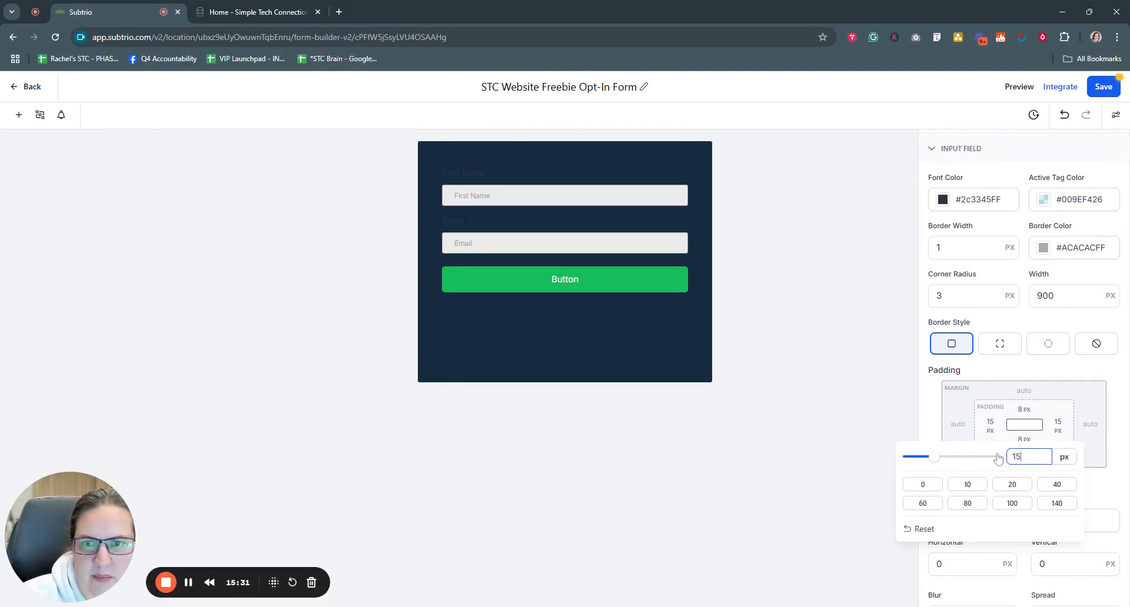
left_click(934, 429)
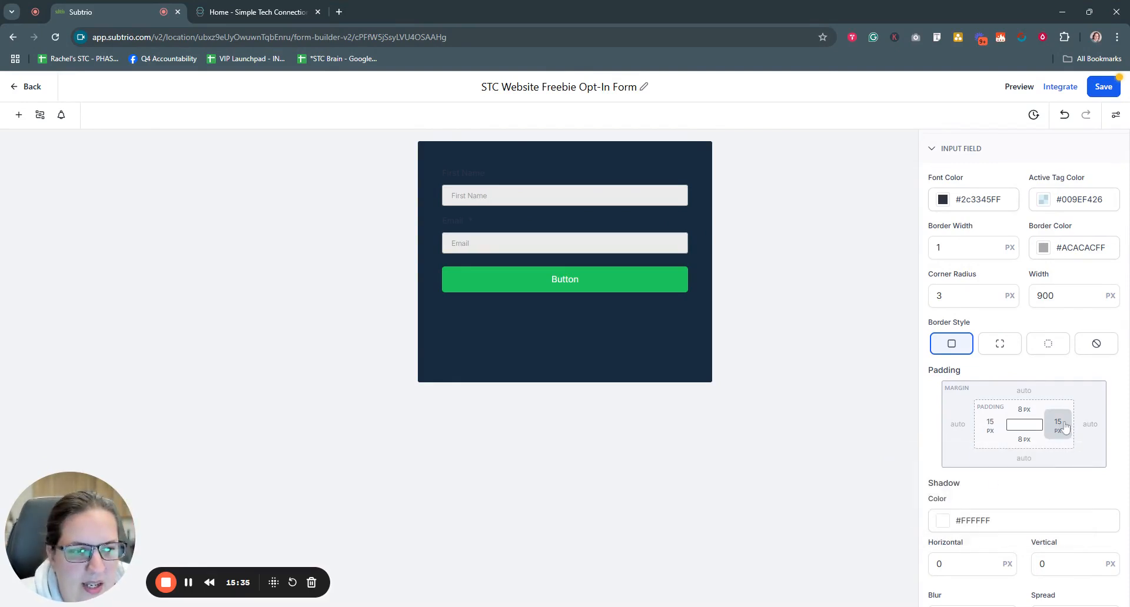
Step: Try a 10 px horizontal and vertical shadow on the inputs, then reset both offsets to 0
scroll(1098, 461, "down", 1)
scroll(1099, 462, "down", 3)
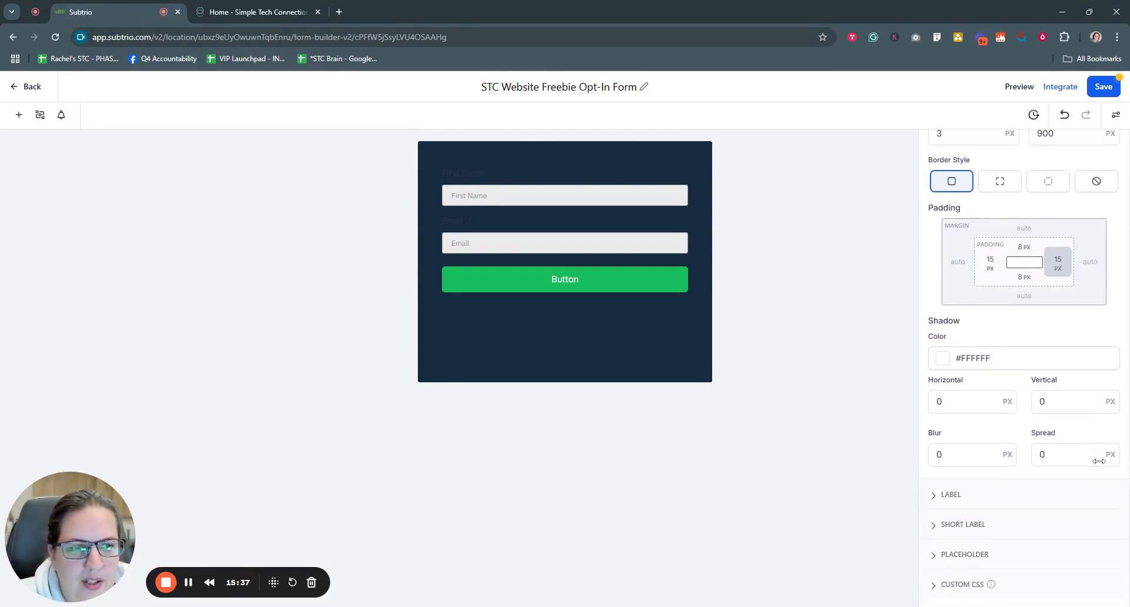
scroll(1098, 461, "up", 3)
scroll(1099, 462, "down", 3)
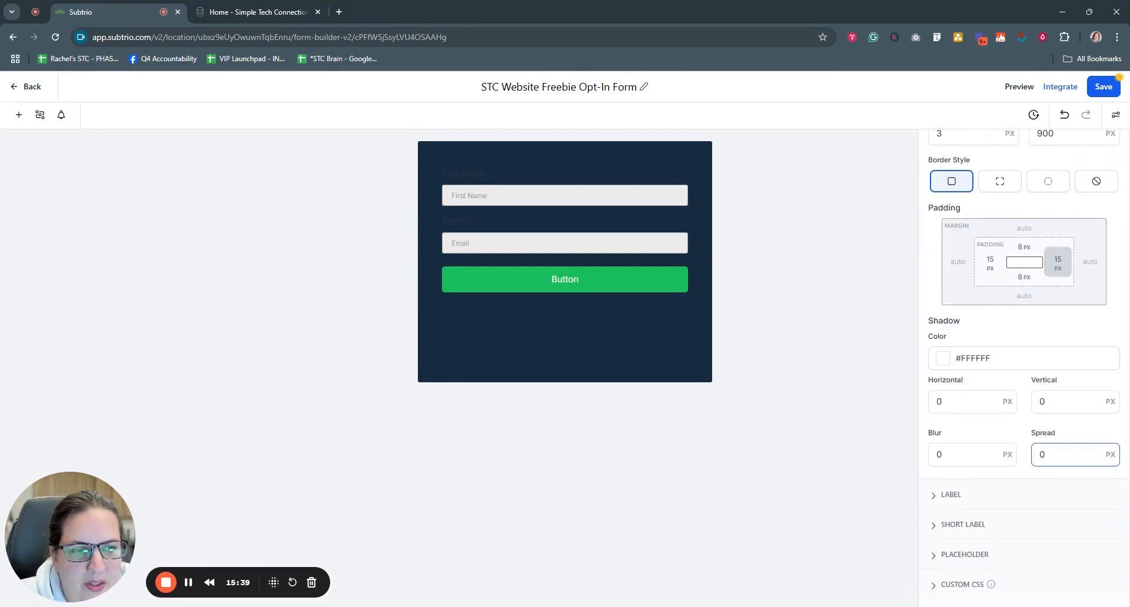
left_click_drag(945, 403, 915, 402)
type("10")
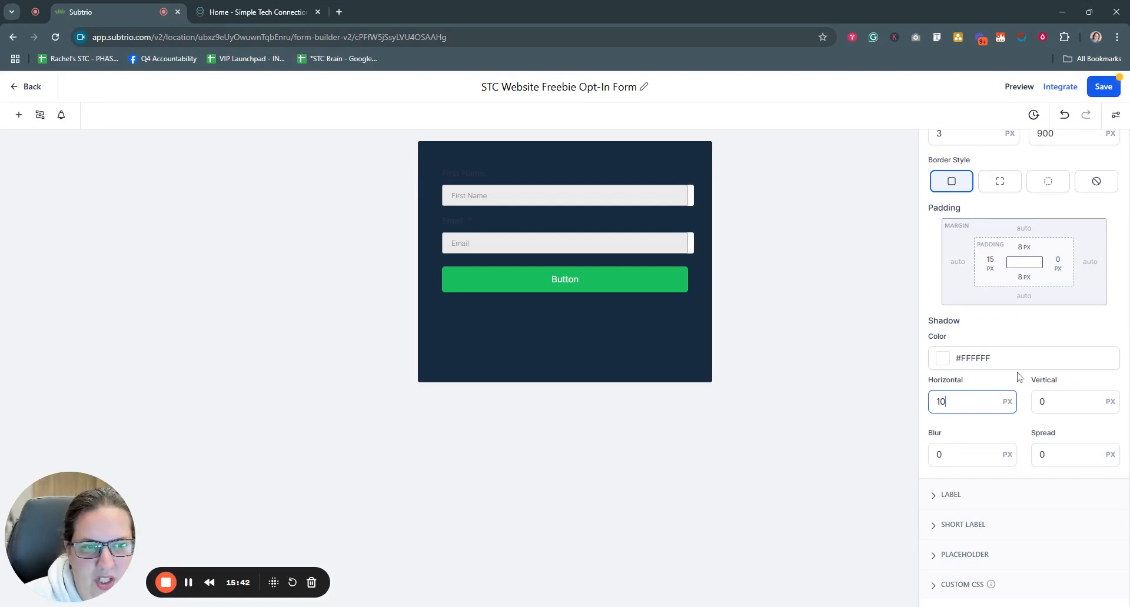
left_click(1037, 402)
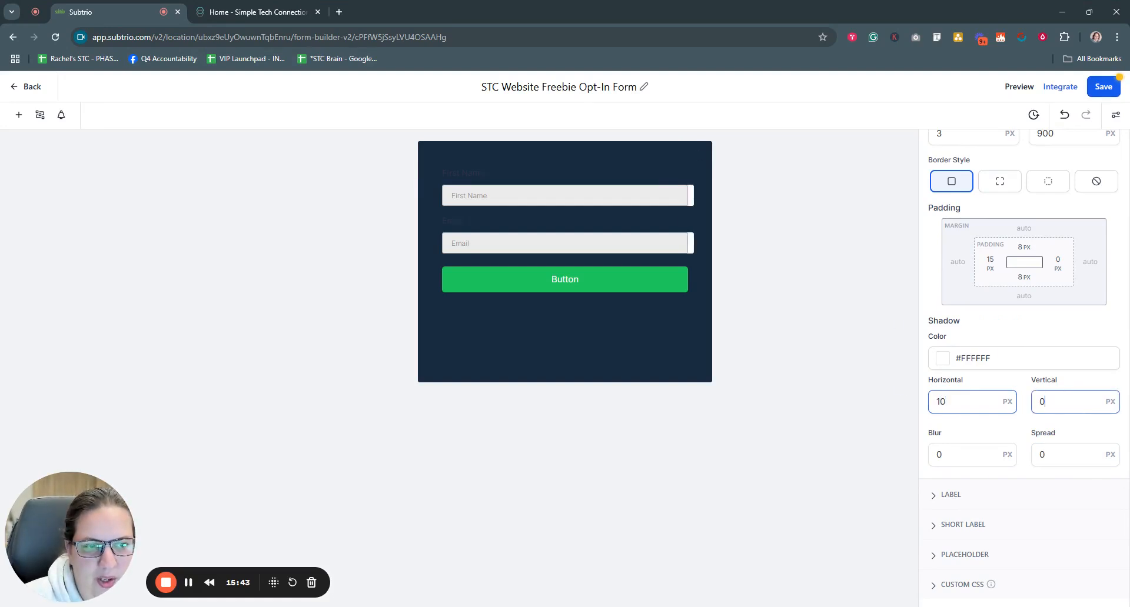
type("10")
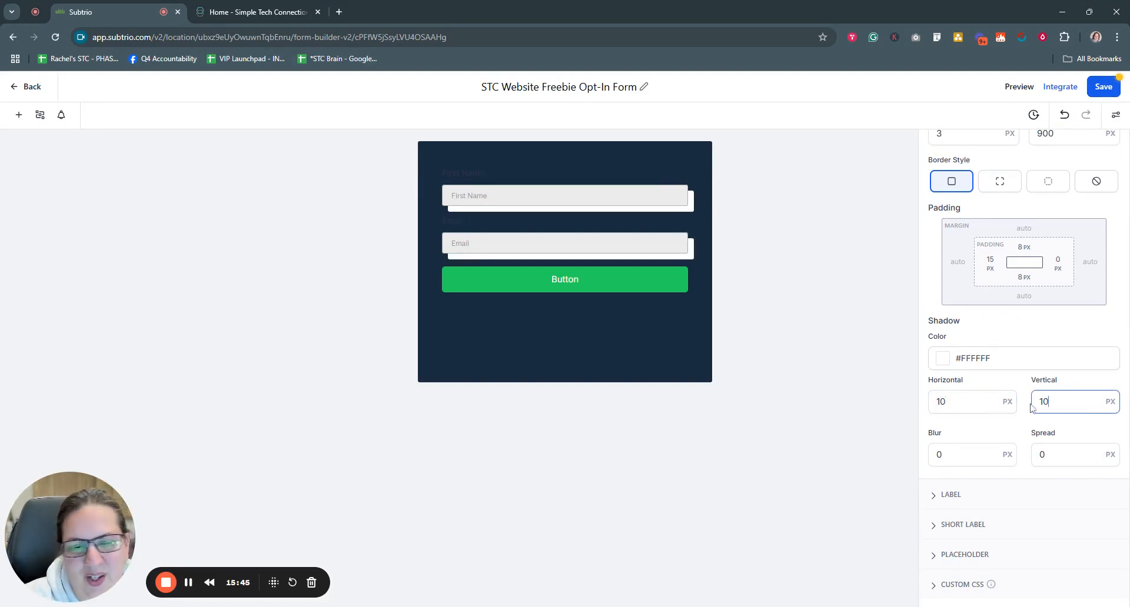
key("shift+Tab")
type("0")
key("Tab")
type("0")
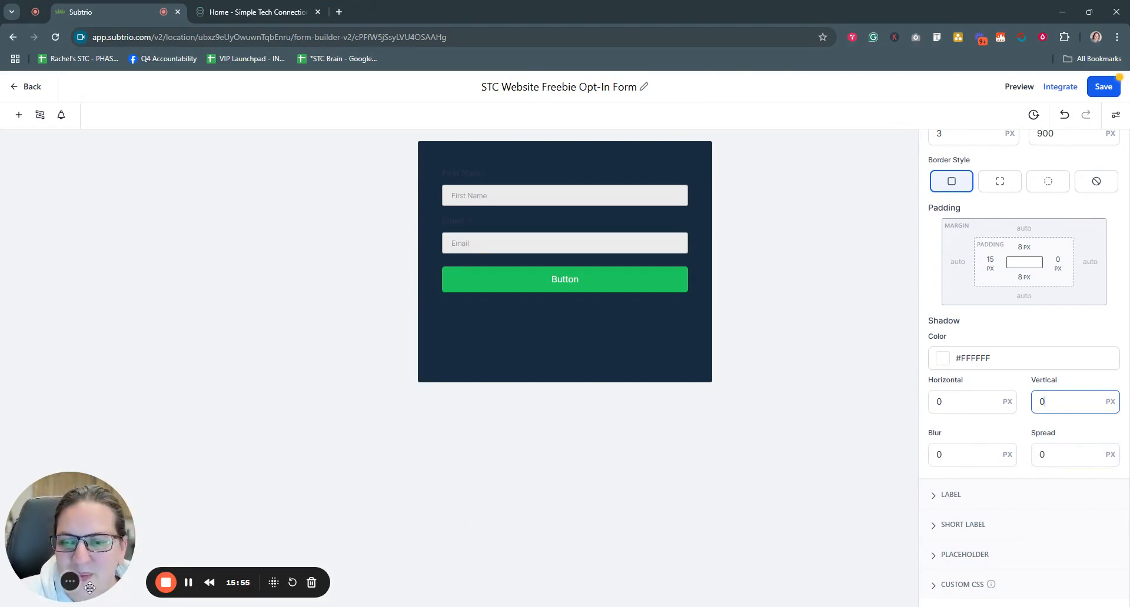
scroll(936, 214, "up", 5)
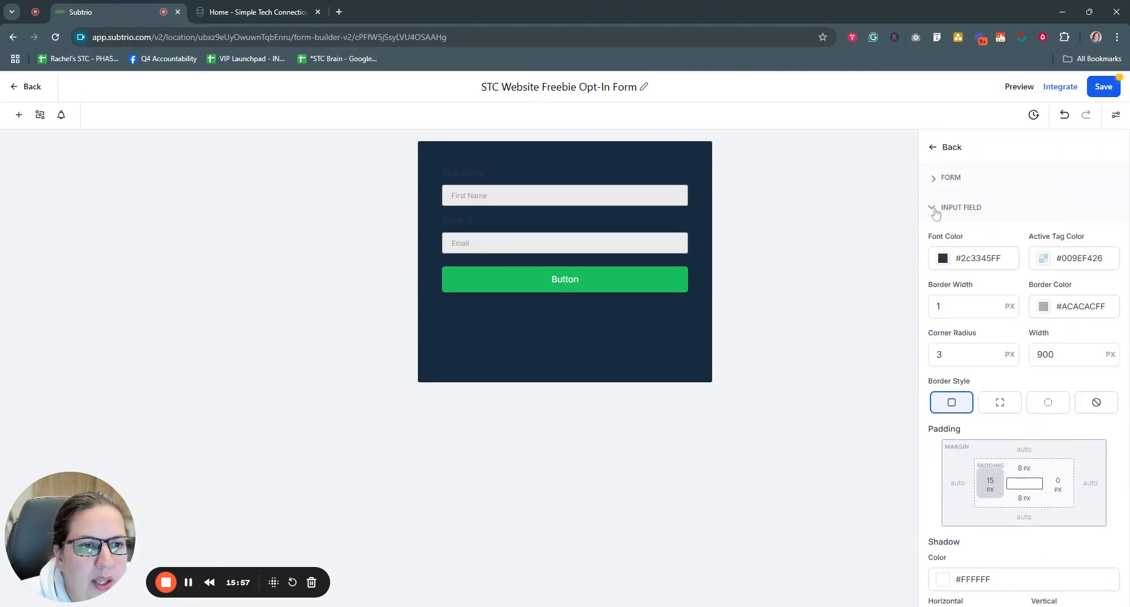
Step: In the Label settings, change the label colour from salmon #D57A66ff to tan #edc79bff
left_click(935, 209)
left_click(940, 235)
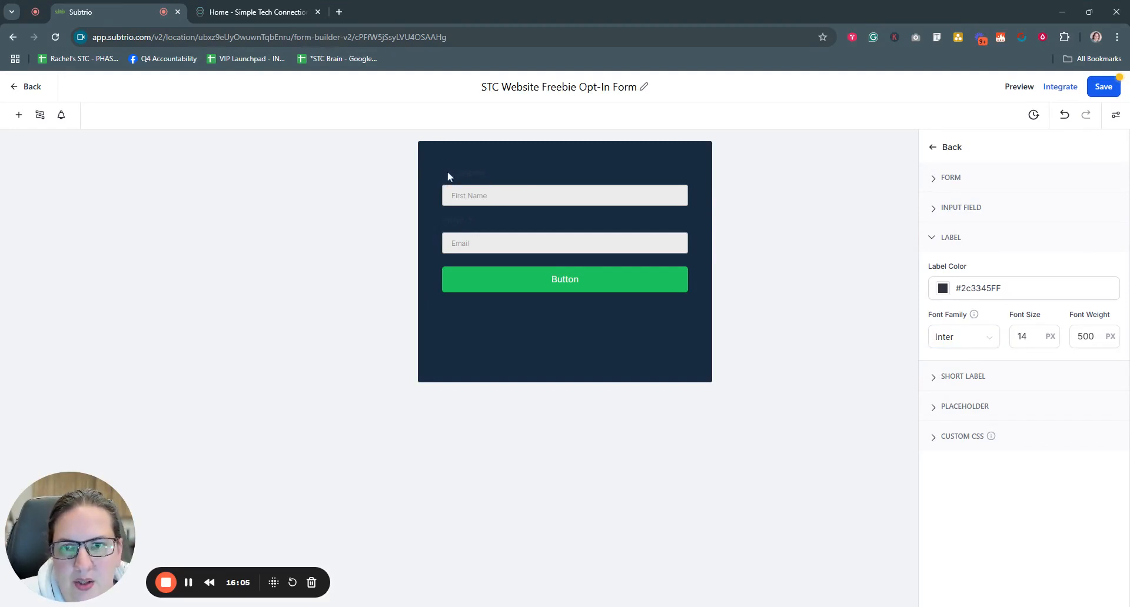
left_click(943, 288)
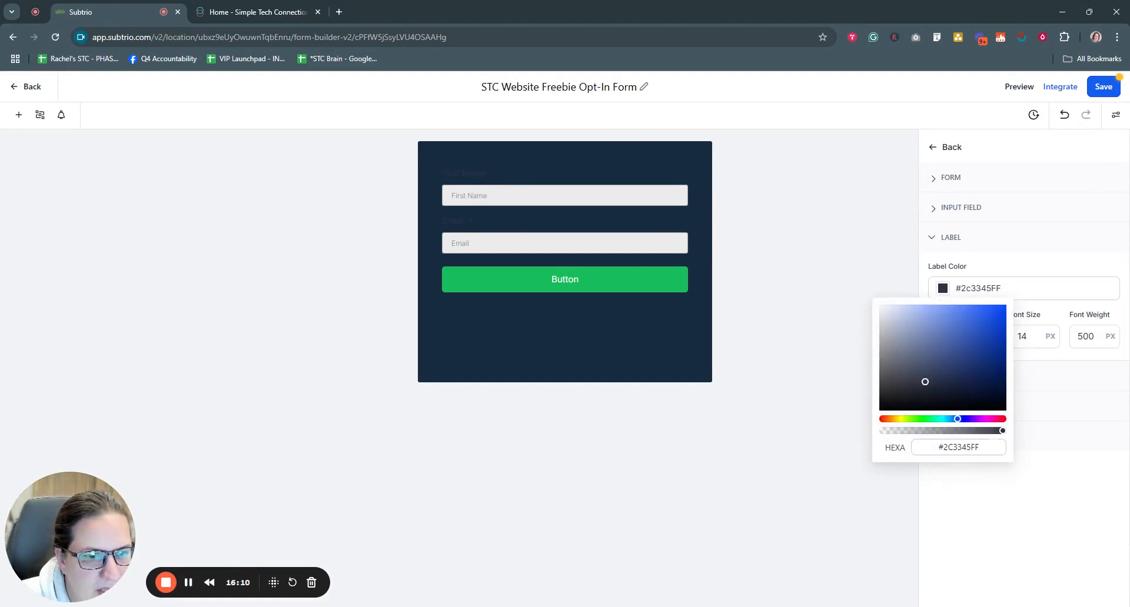
left_click_drag(944, 448, 980, 448)
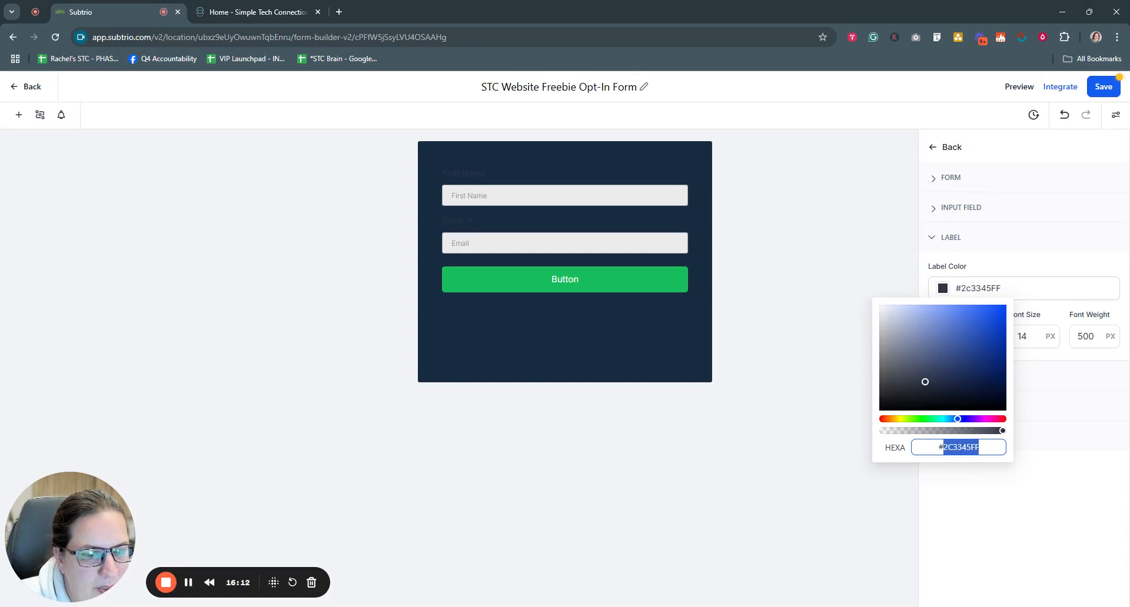
type("D")
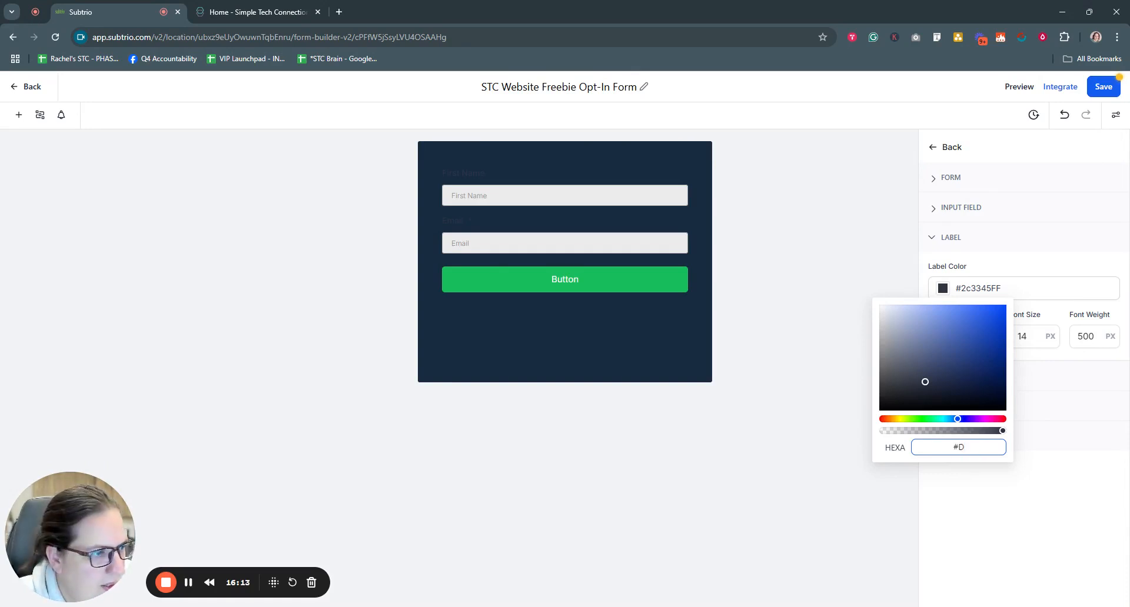
type("57A")
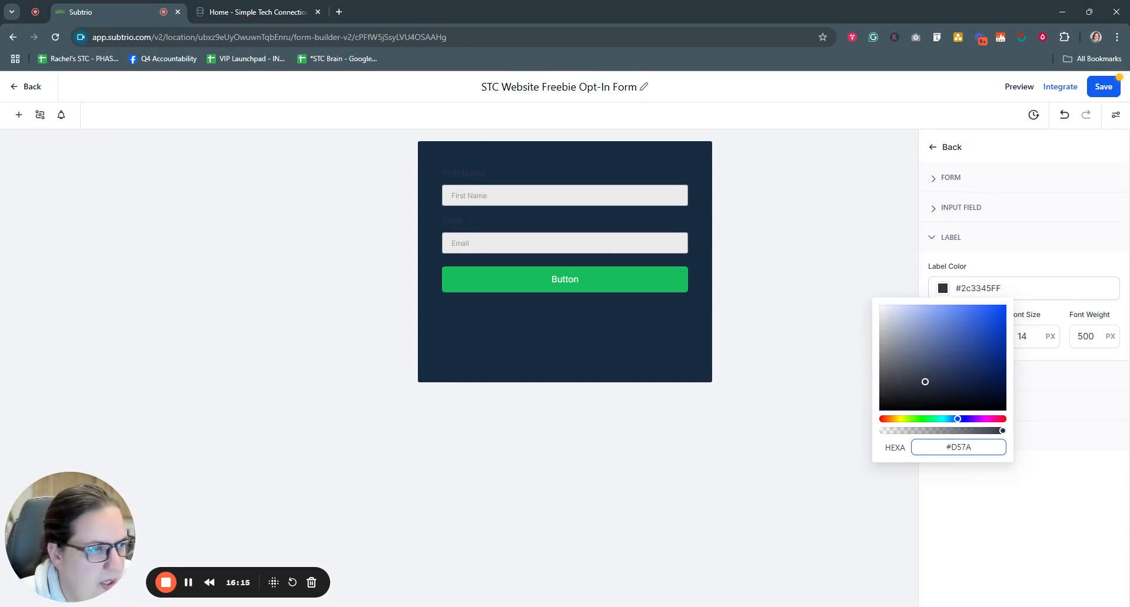
type("66ff")
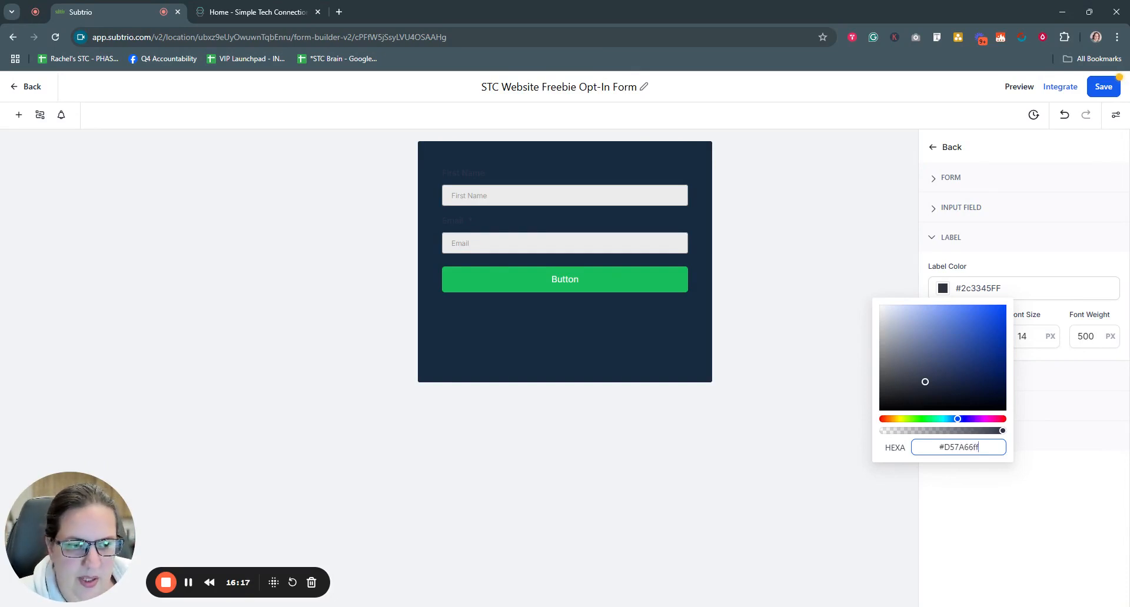
key("Return")
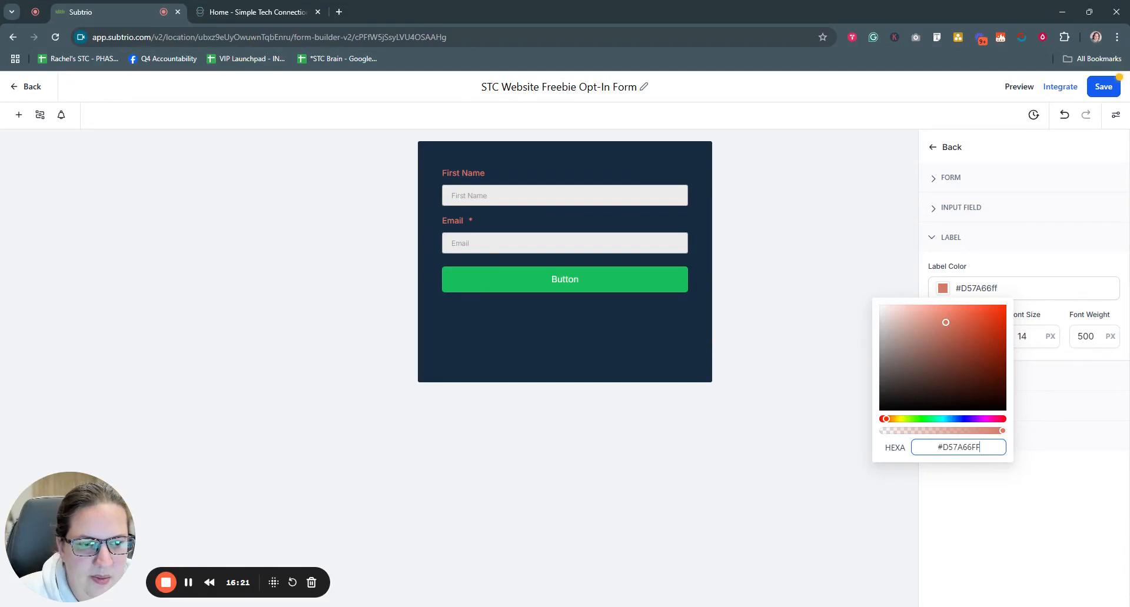
key("ctrl+shift+Left")
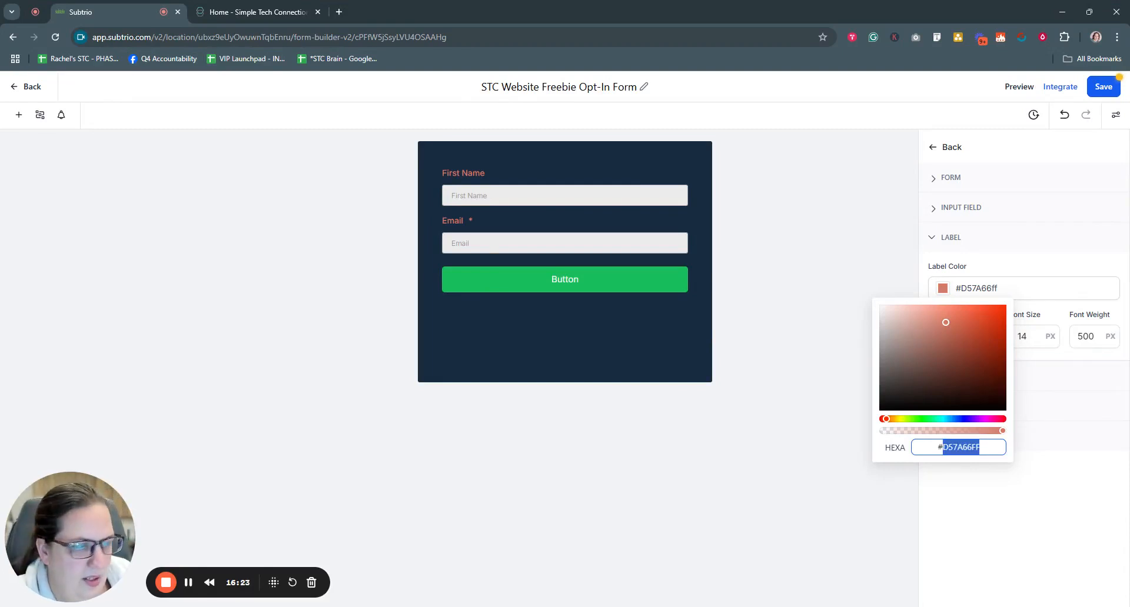
type("edc")
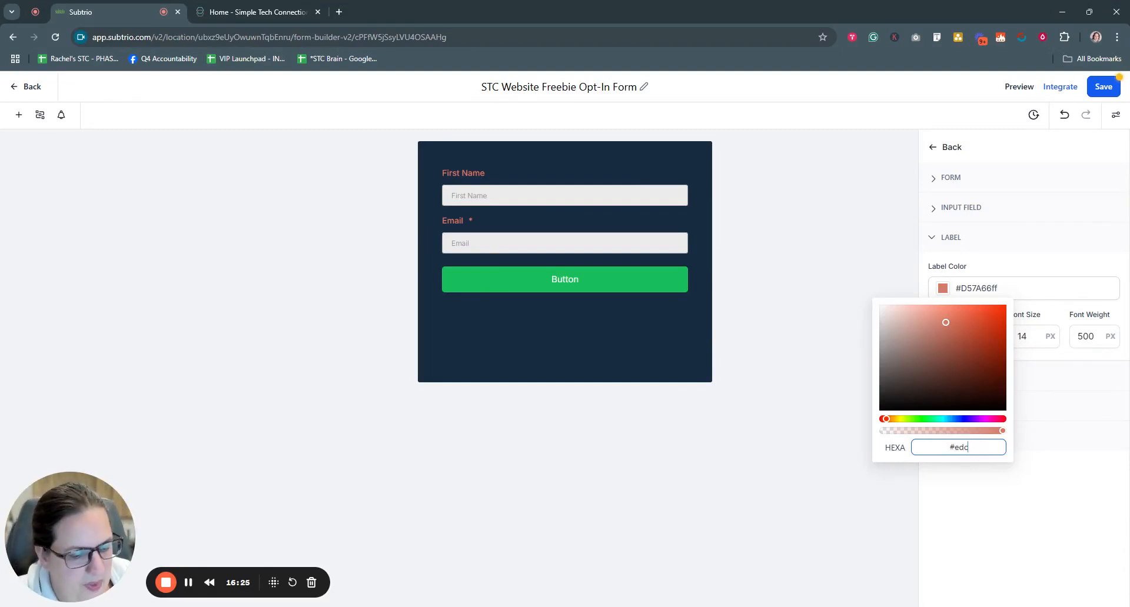
type("79")
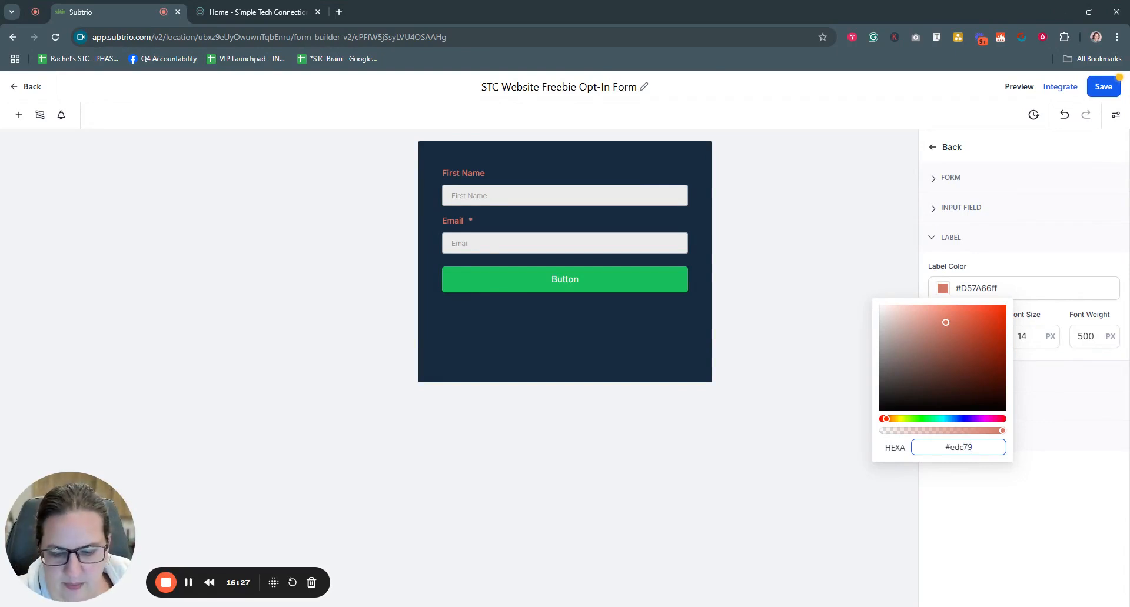
type("bff")
key("Return")
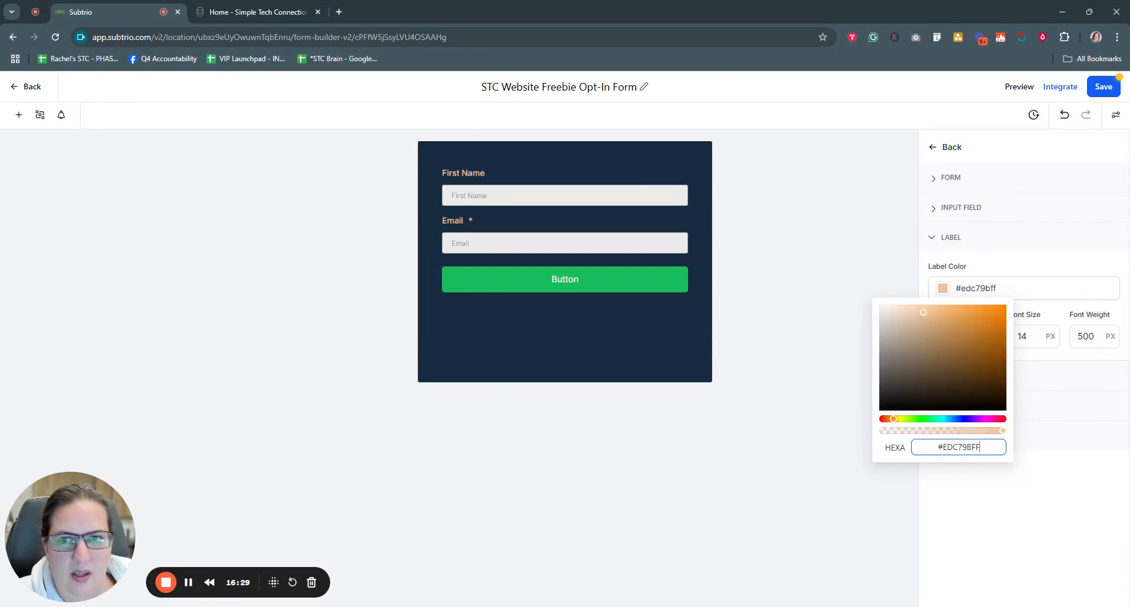
left_click(1011, 508)
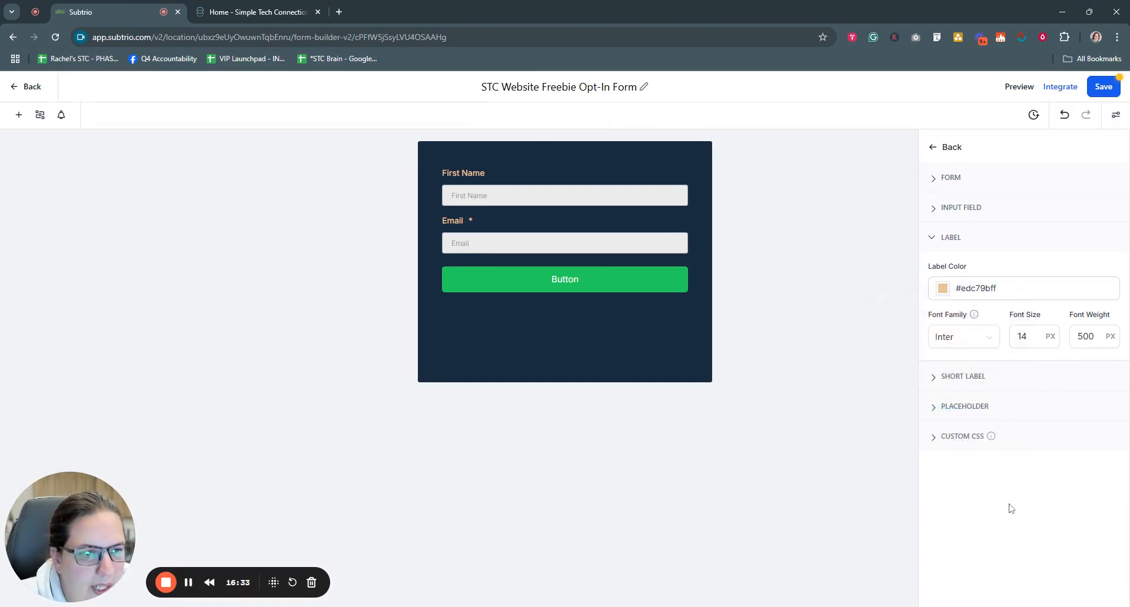
Step: Try Fjalla One as the label font, then switch the labels to Inter
left_click(956, 336)
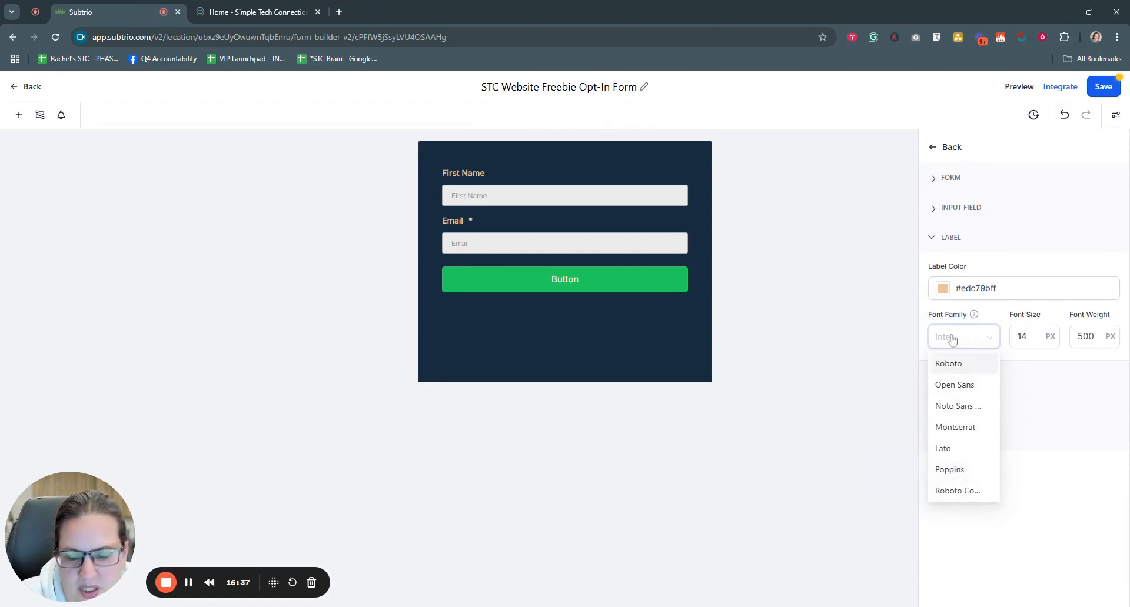
type("fj")
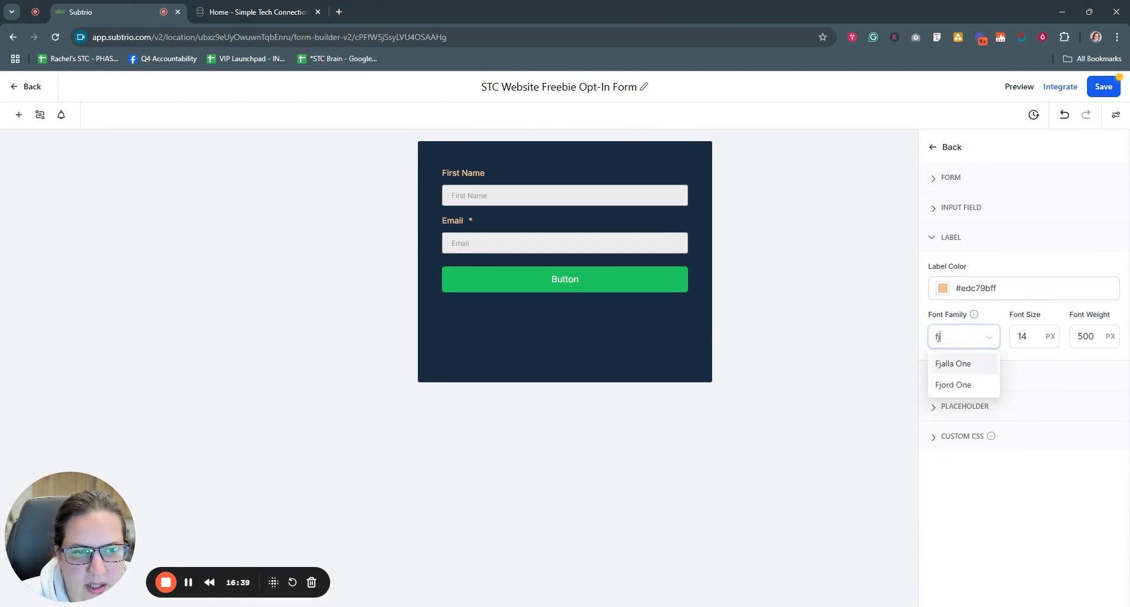
left_click(955, 364)
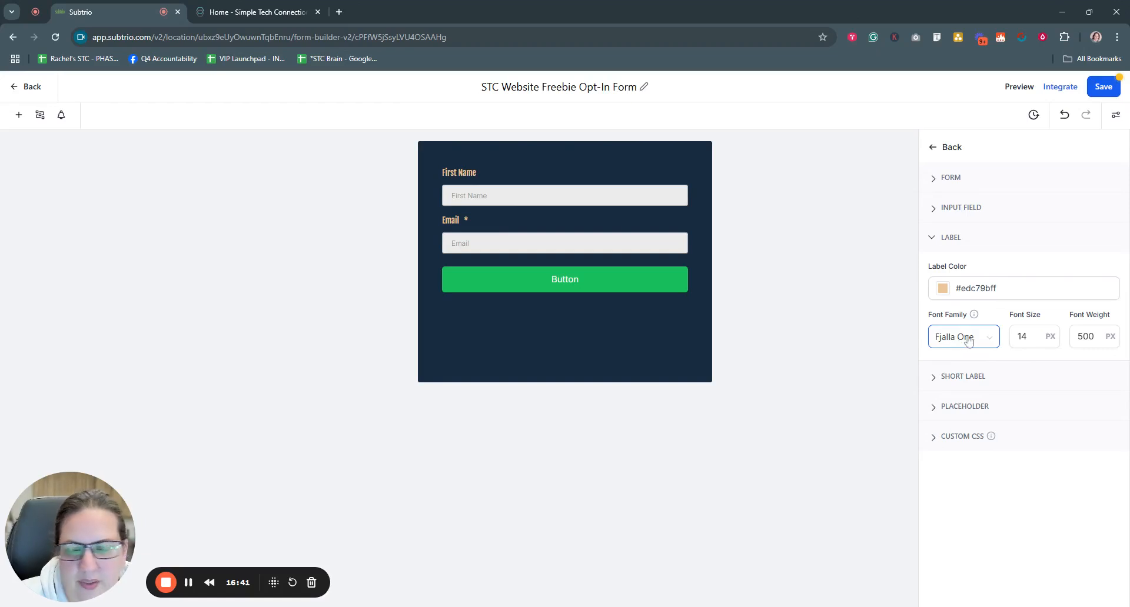
left_click(968, 340)
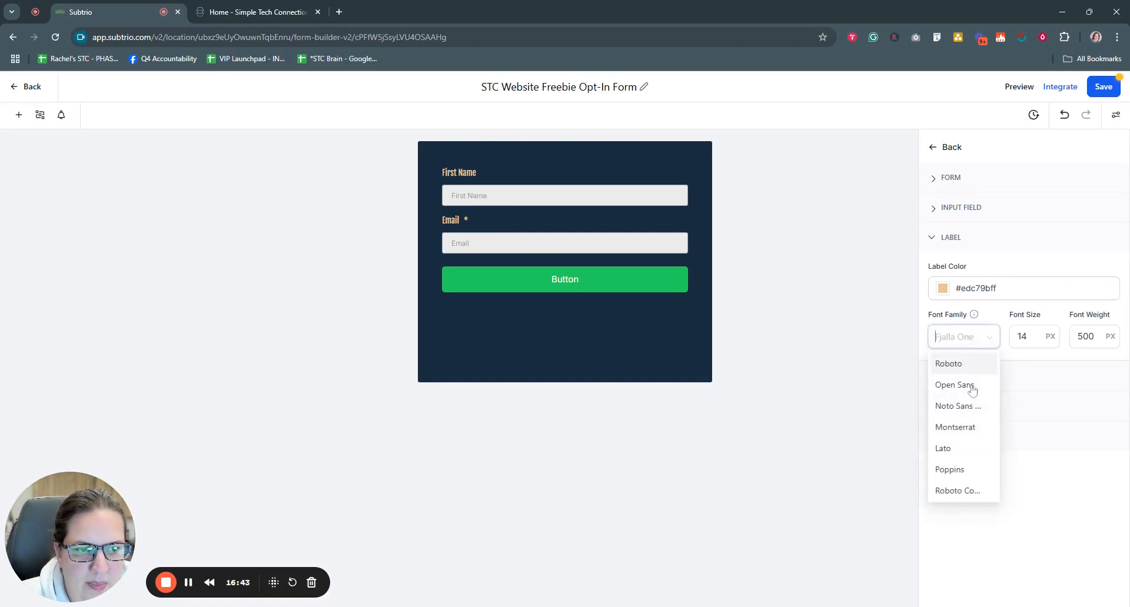
scroll(961, 423, "down", 3)
scroll(961, 425, "up", 3)
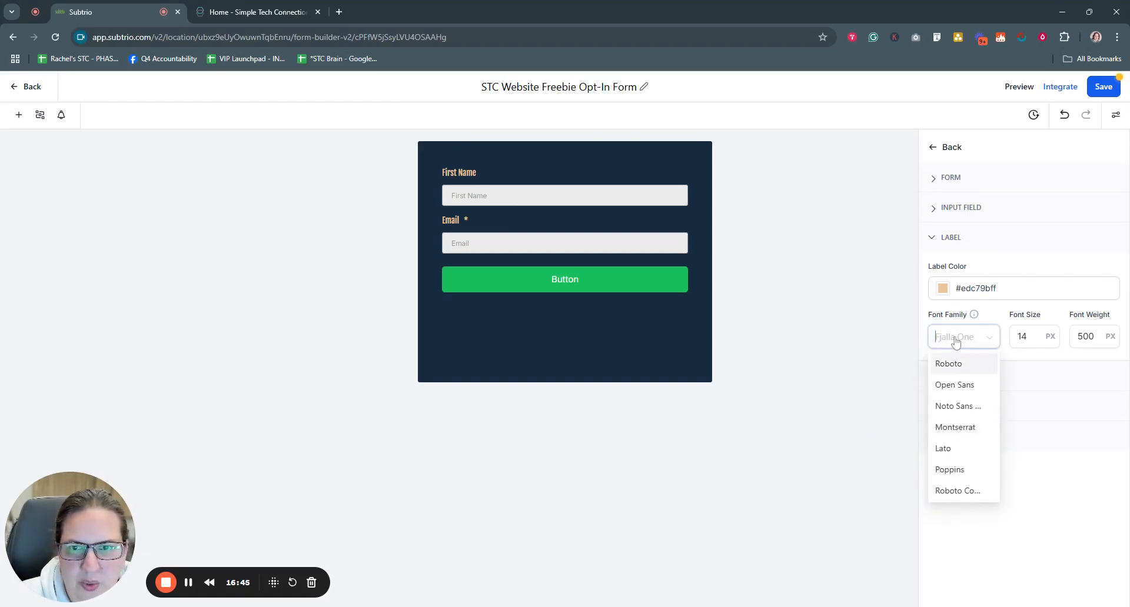
type("Inter")
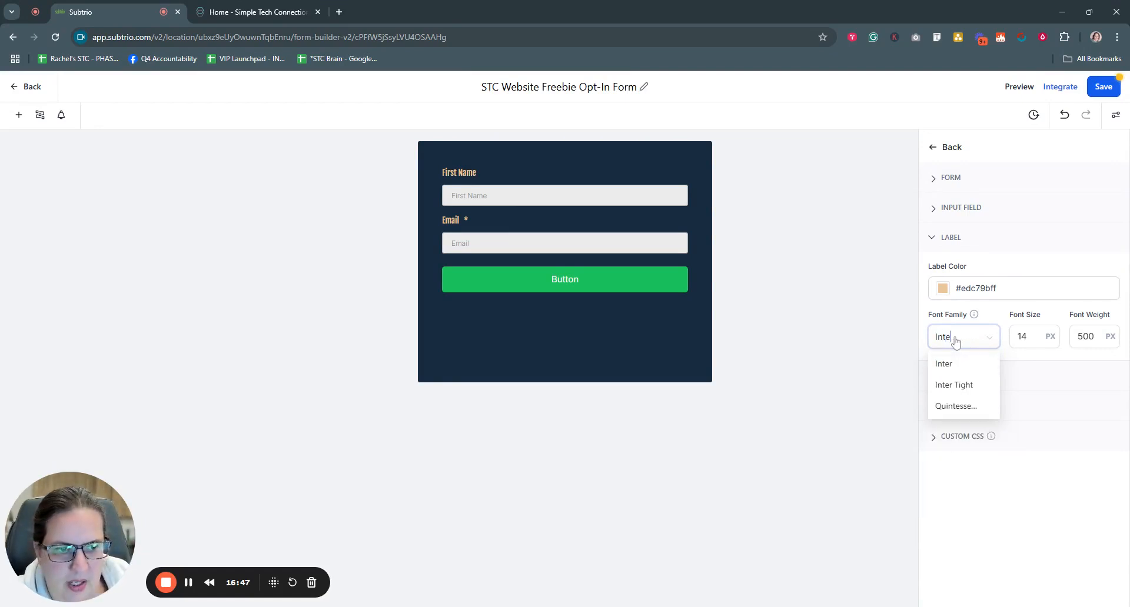
left_click(949, 364)
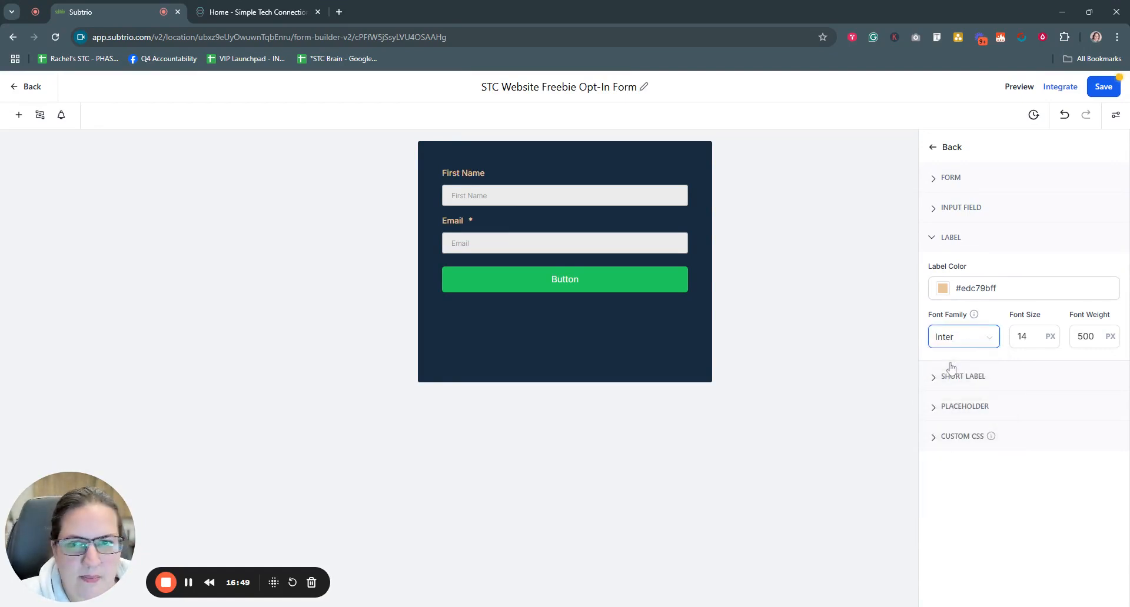
Step: Keep label size at 14 and, after trying weights 300, 700 and 100, set weight 500
left_click_drag(1037, 337, 1006, 343)
type("16")
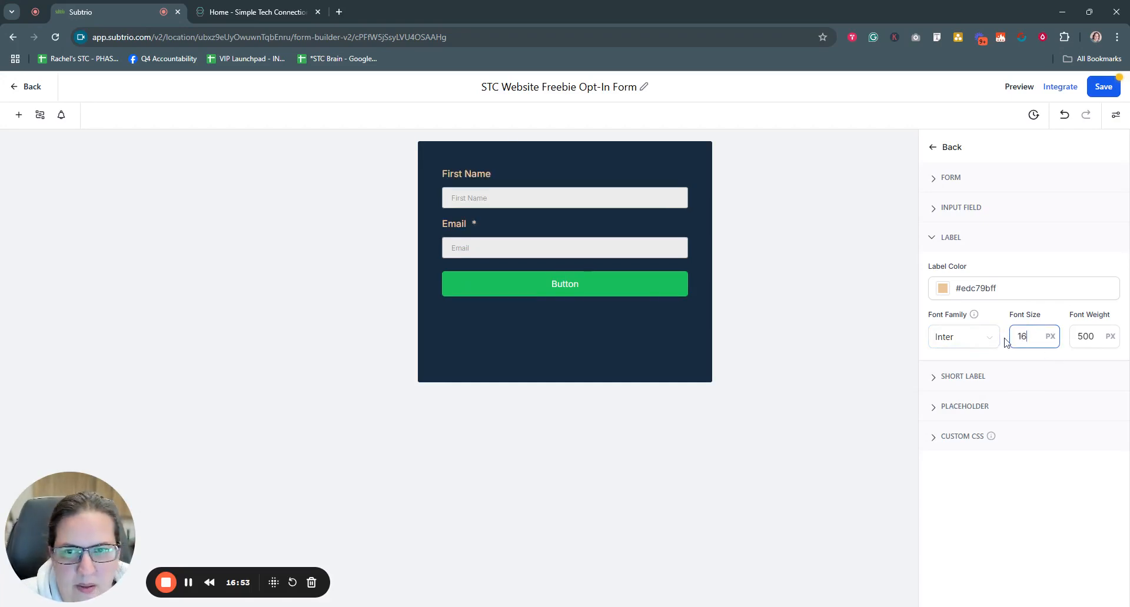
key("BackSpace")
type("4")
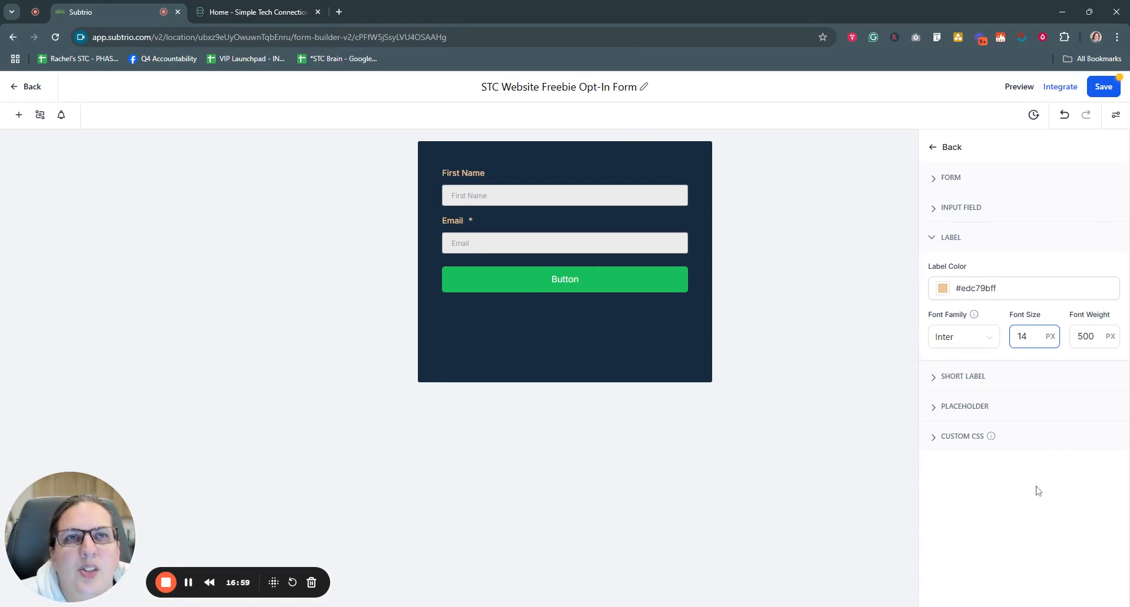
left_click(1086, 336)
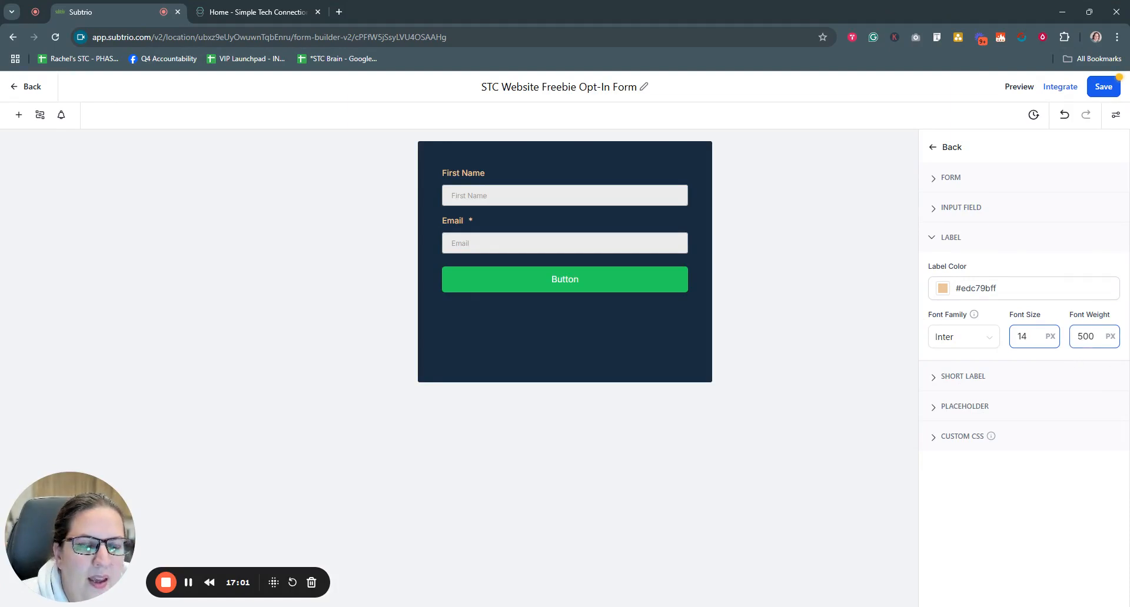
double_click(1086, 337)
type("300")
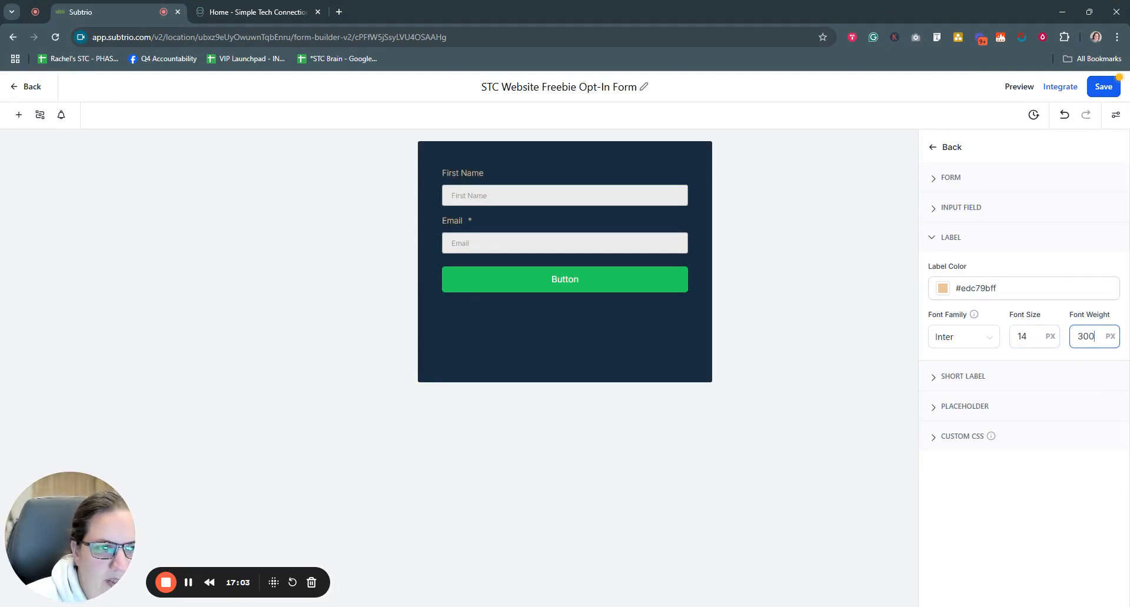
double_click(1086, 337)
type("700")
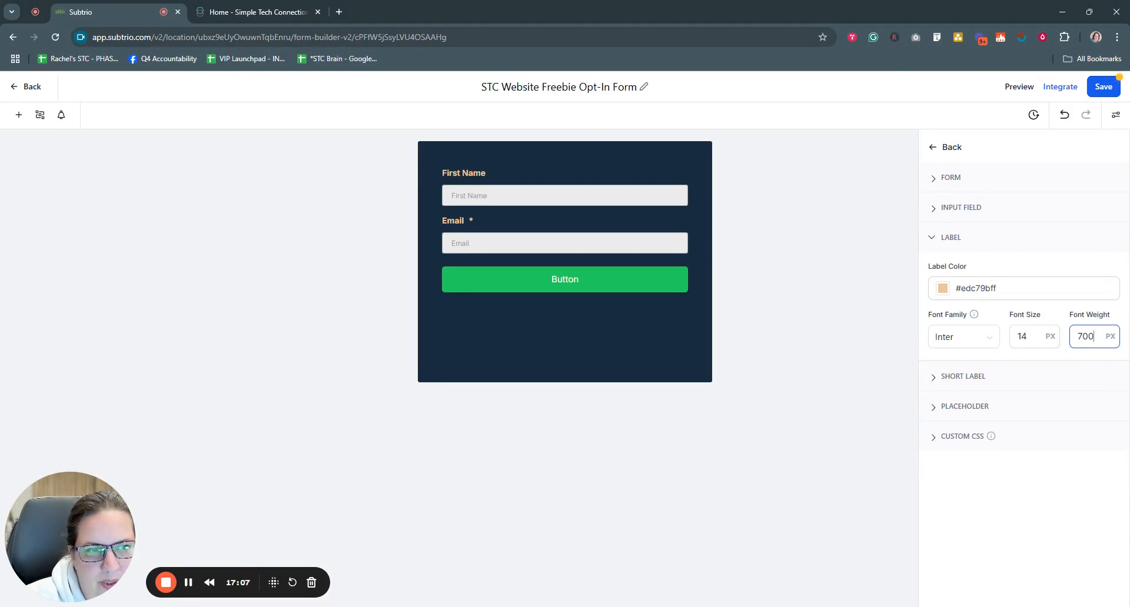
left_click_drag(1097, 337, 1068, 336)
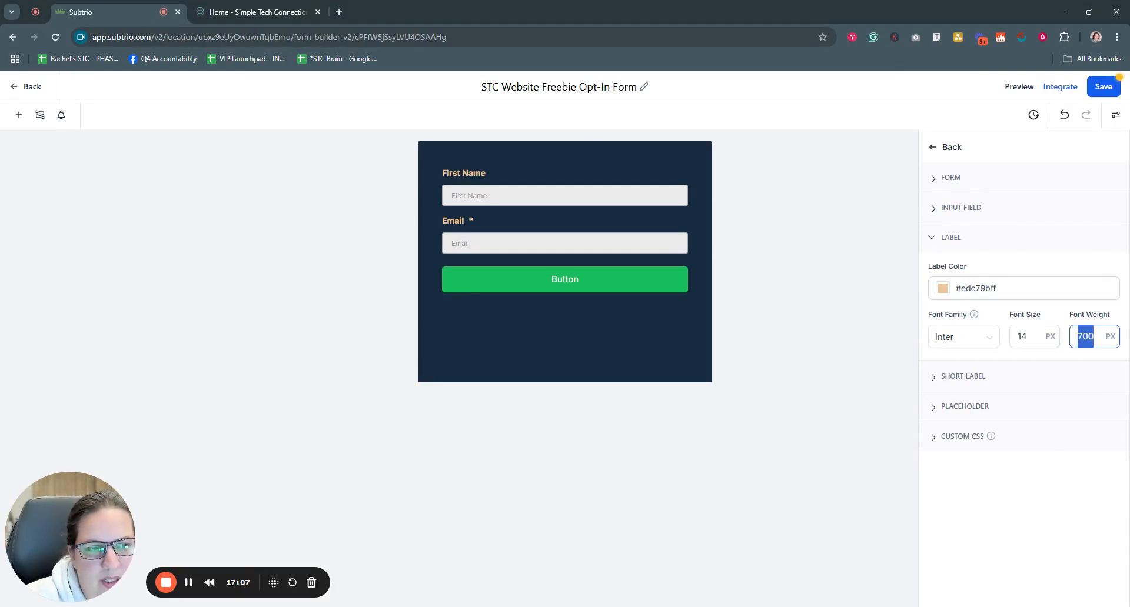
type("100")
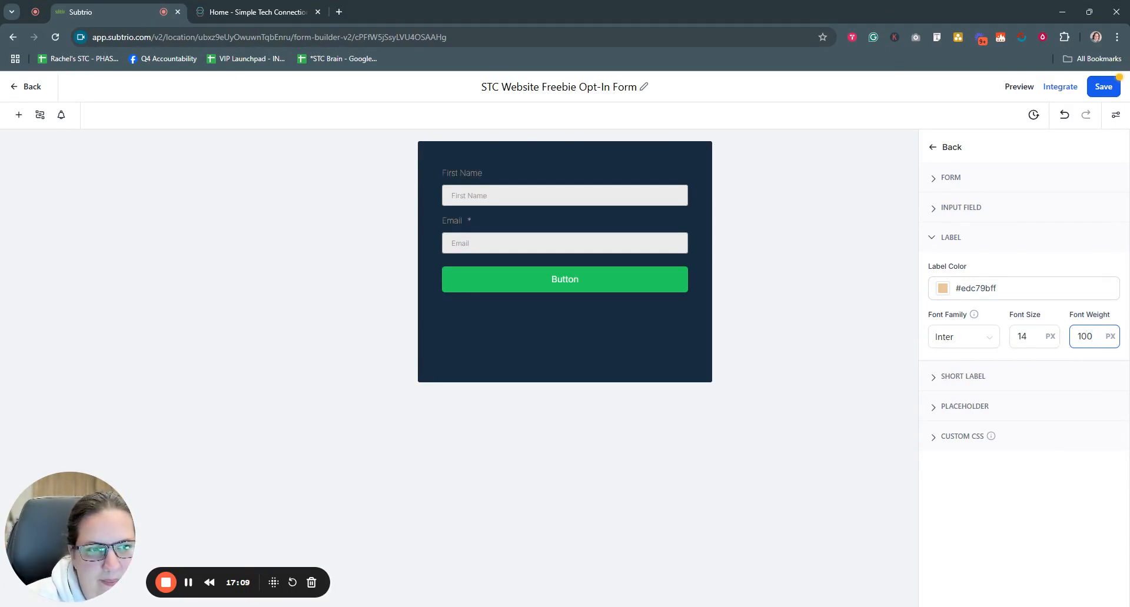
double_click(1085, 337)
type("500")
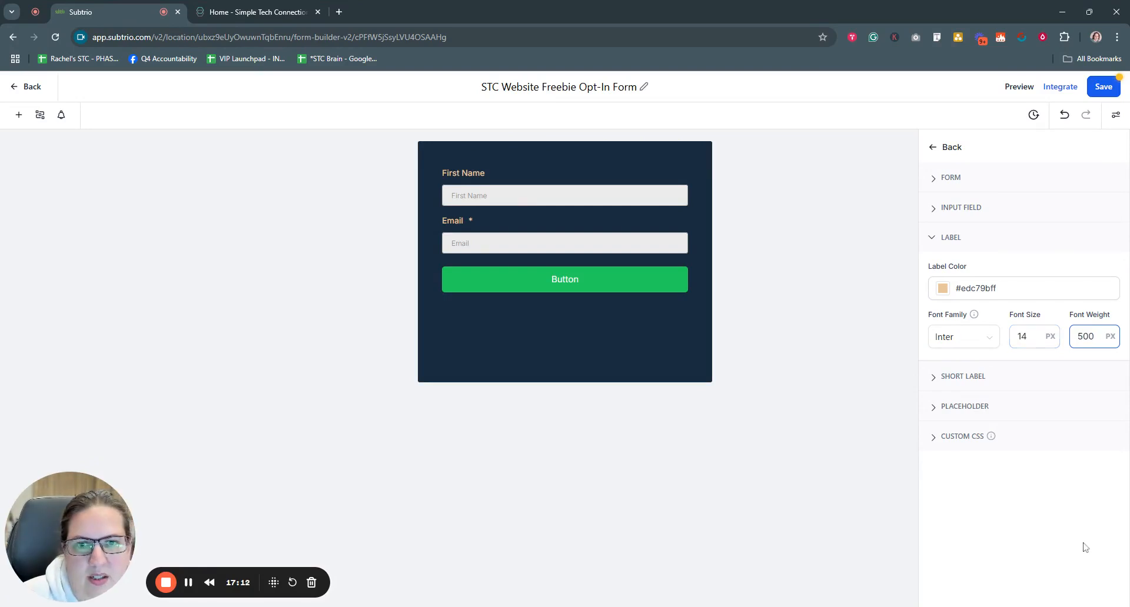
left_click(1070, 499)
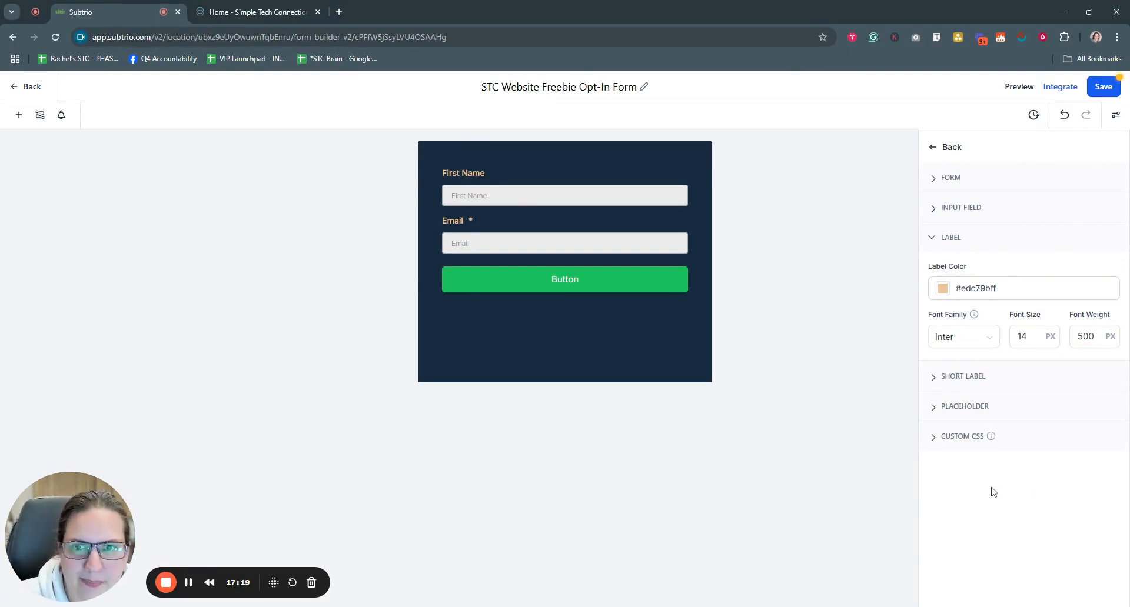
Step: Collapse Label, look over the Short Label settings, then show the Placeholder settings
left_click(933, 238)
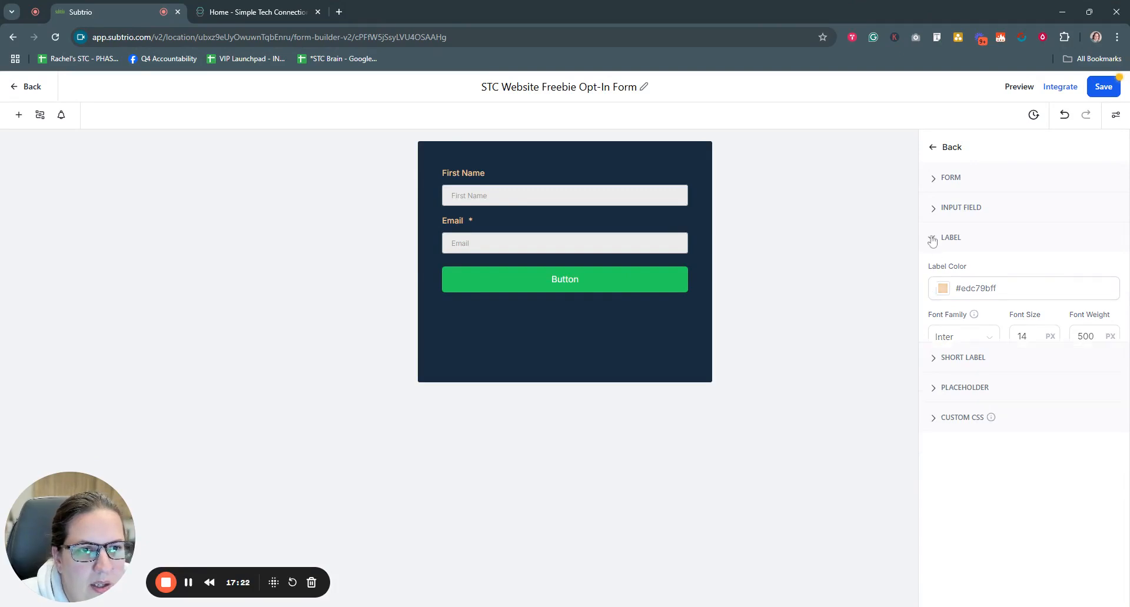
left_click(936, 270)
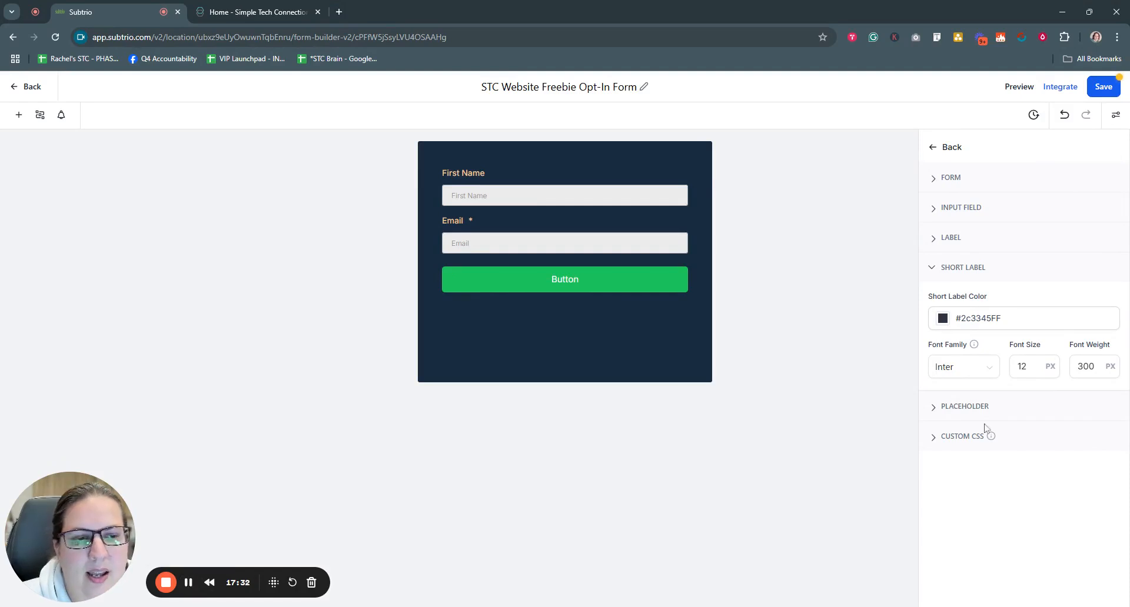
left_click(1055, 375)
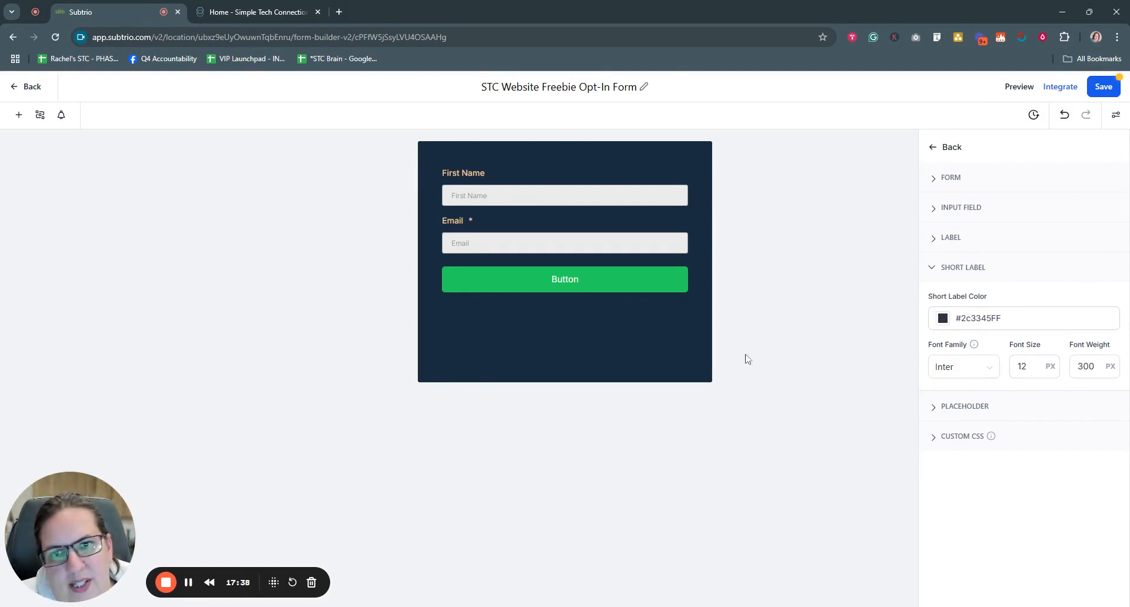
left_click(930, 268)
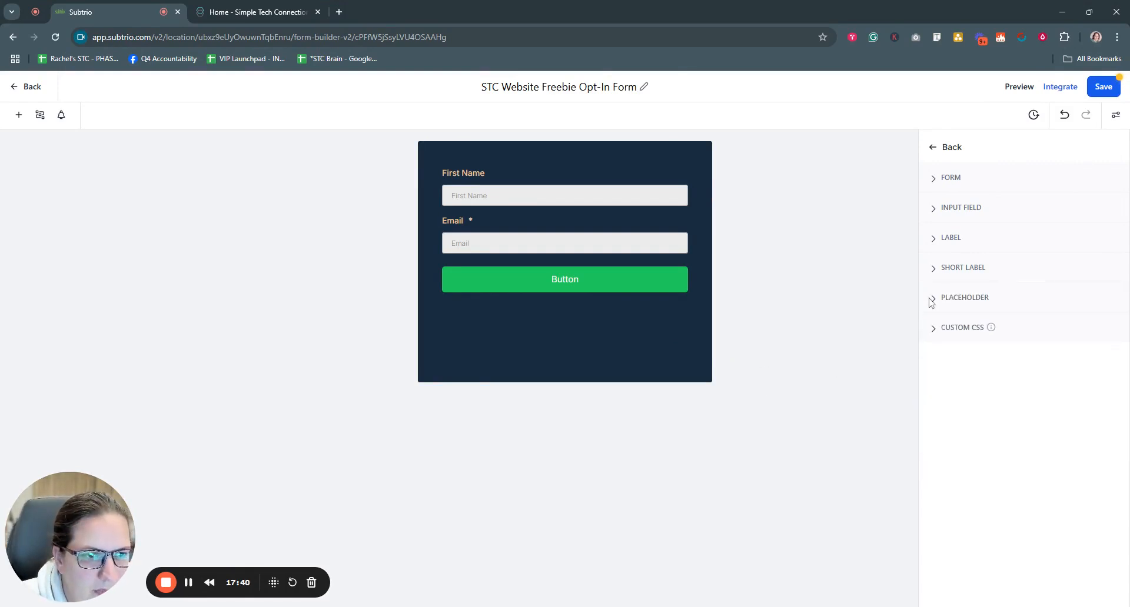
left_click(936, 300)
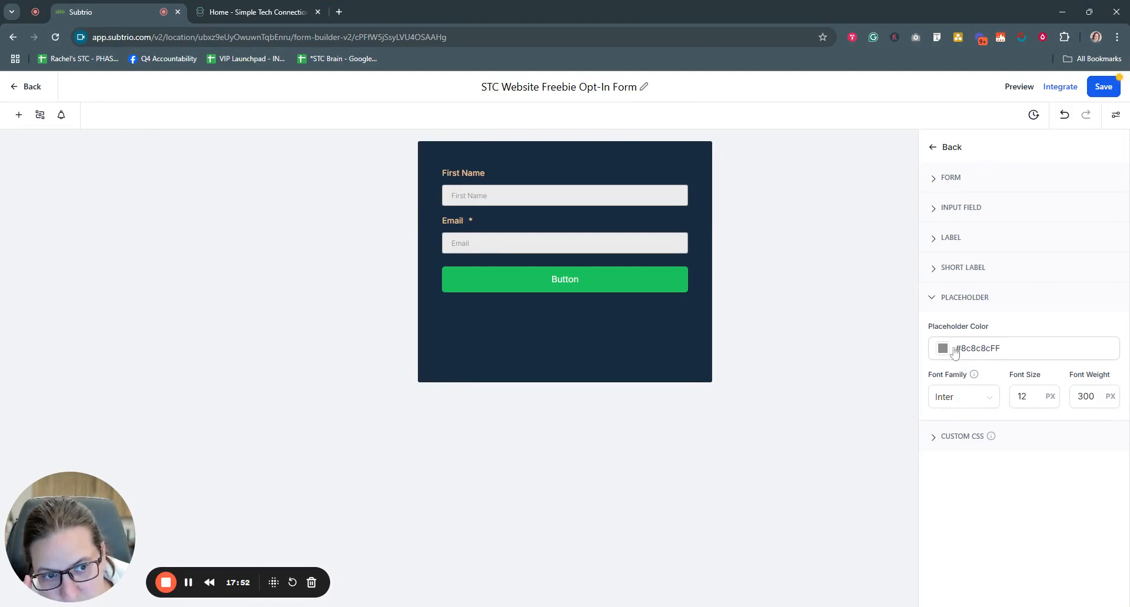
Step: Test dark red, blue and orange placeholder colours, then restore gray #8c8c8cFF
left_click_drag(1021, 349, 955, 348)
key("ctrl+c")
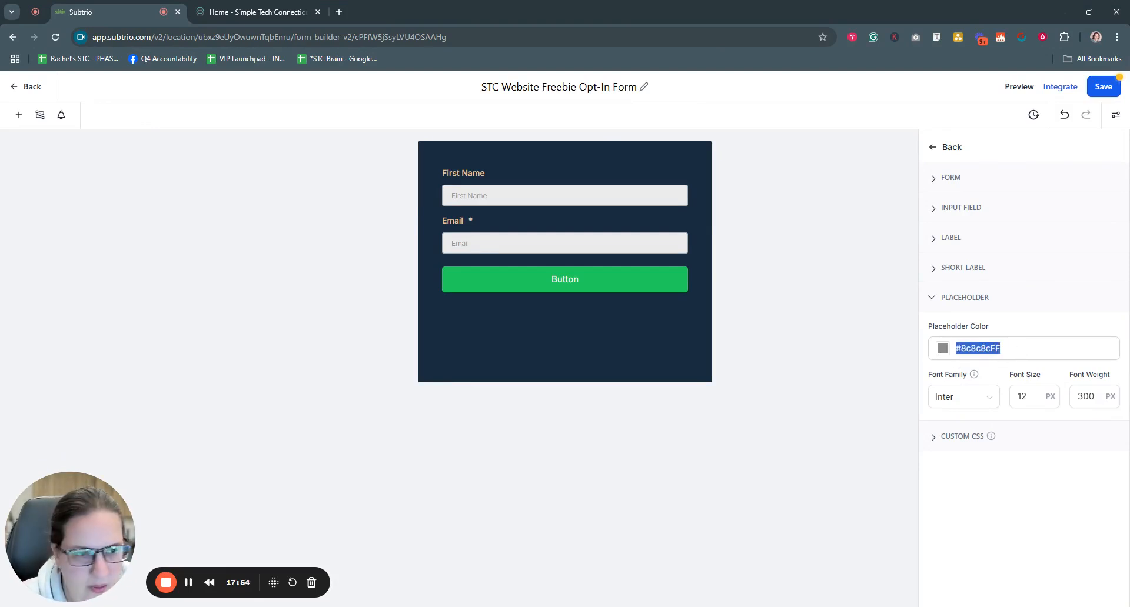
left_click(943, 348)
left_click(982, 414)
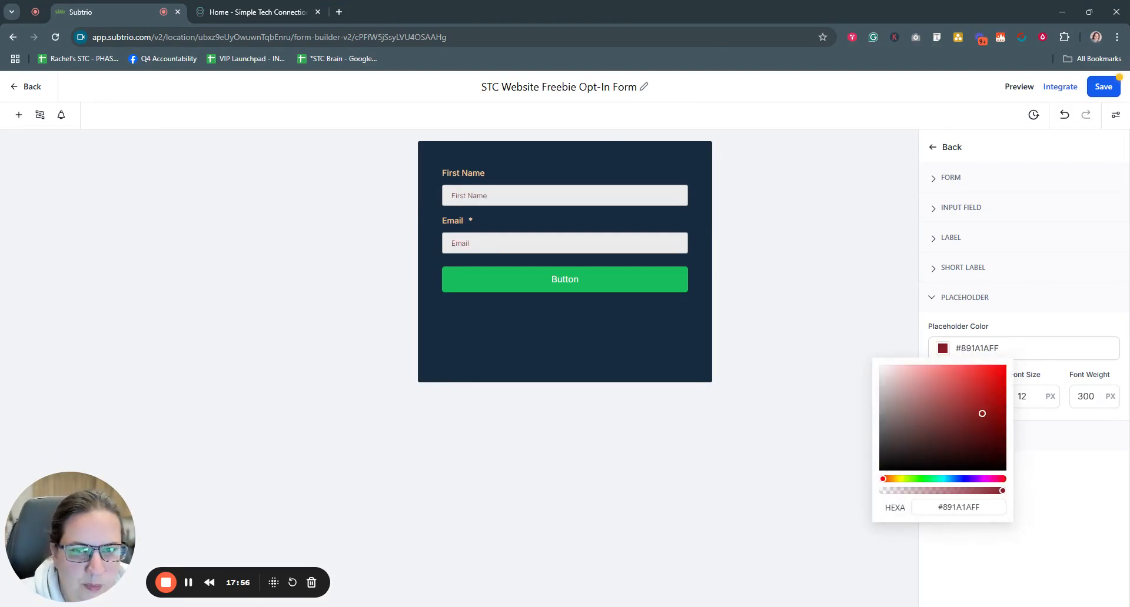
left_click(955, 478)
left_click(892, 480)
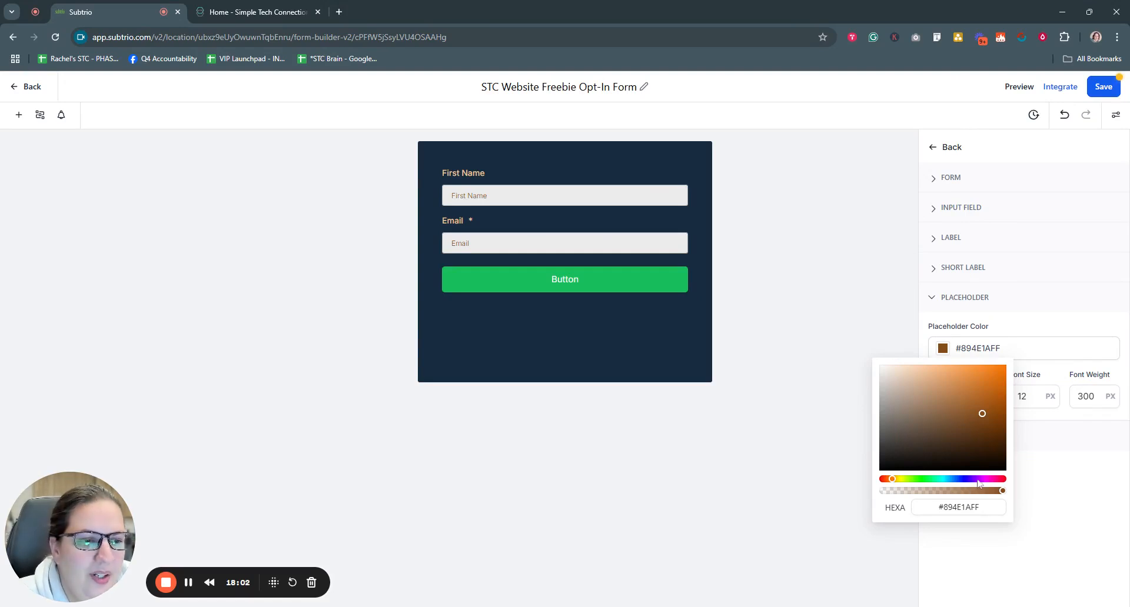
left_click(1013, 352)
left_click_drag(1012, 352, 957, 353)
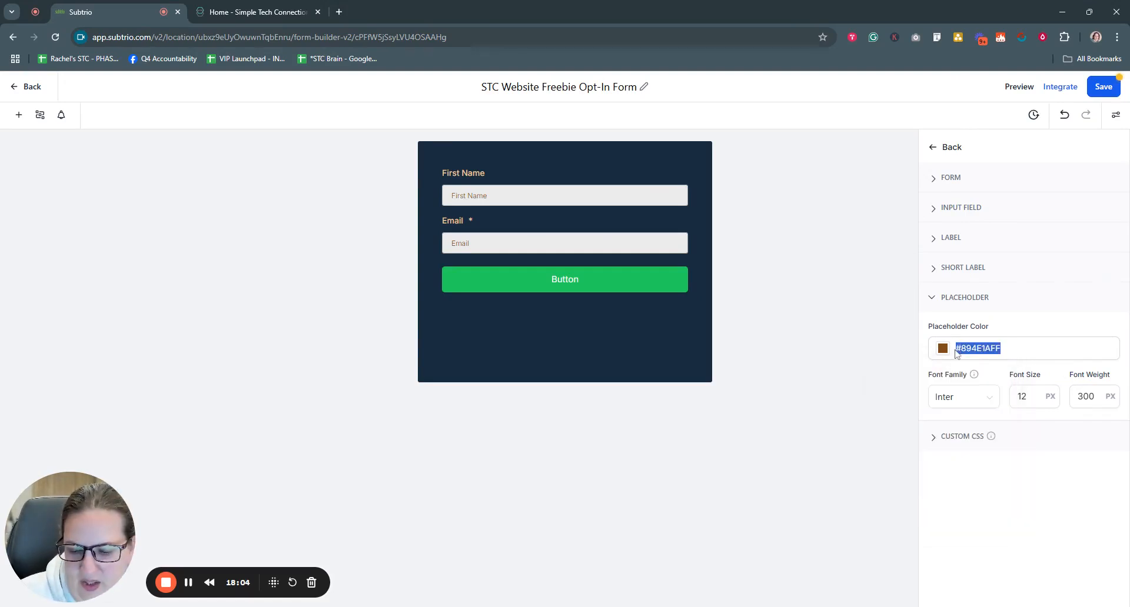
left_click(1010, 350)
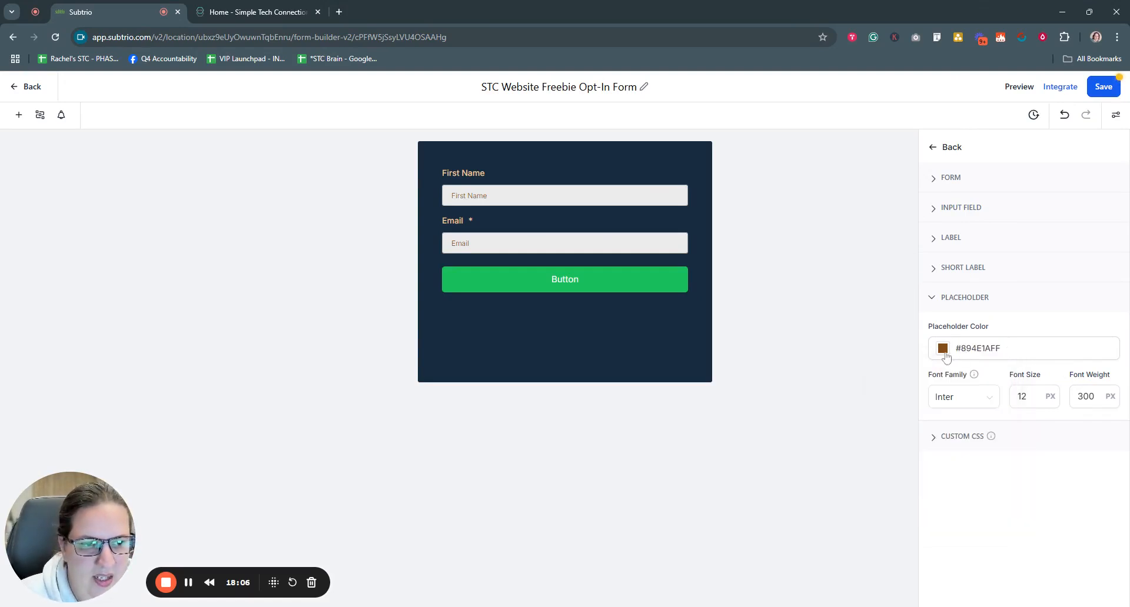
left_click(946, 357)
left_click_drag(984, 508, 906, 509)
key("ctrl+v")
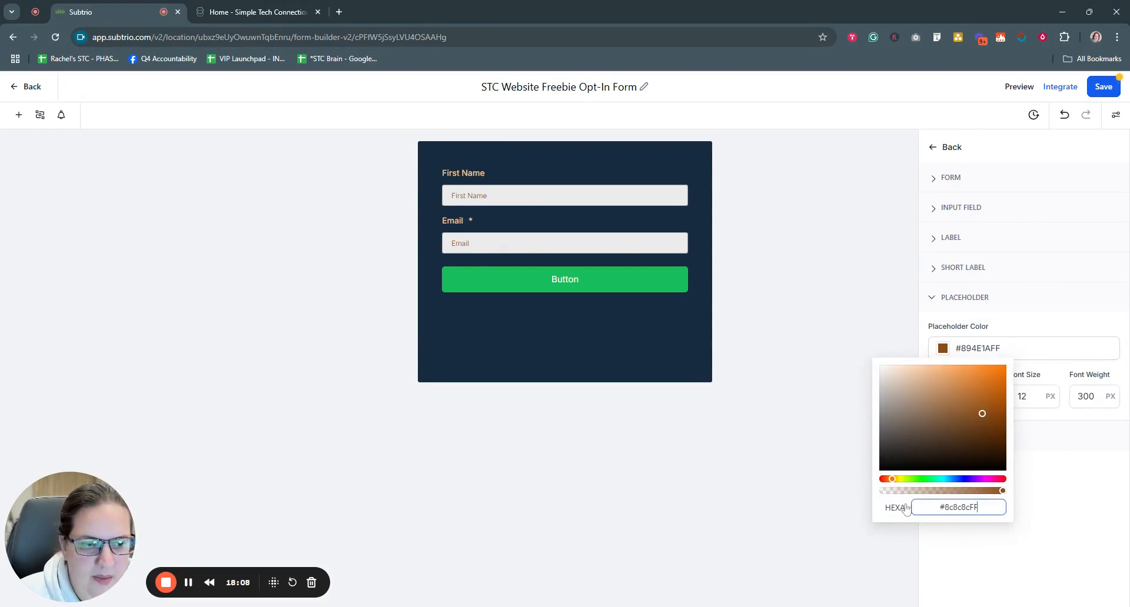
key("Return")
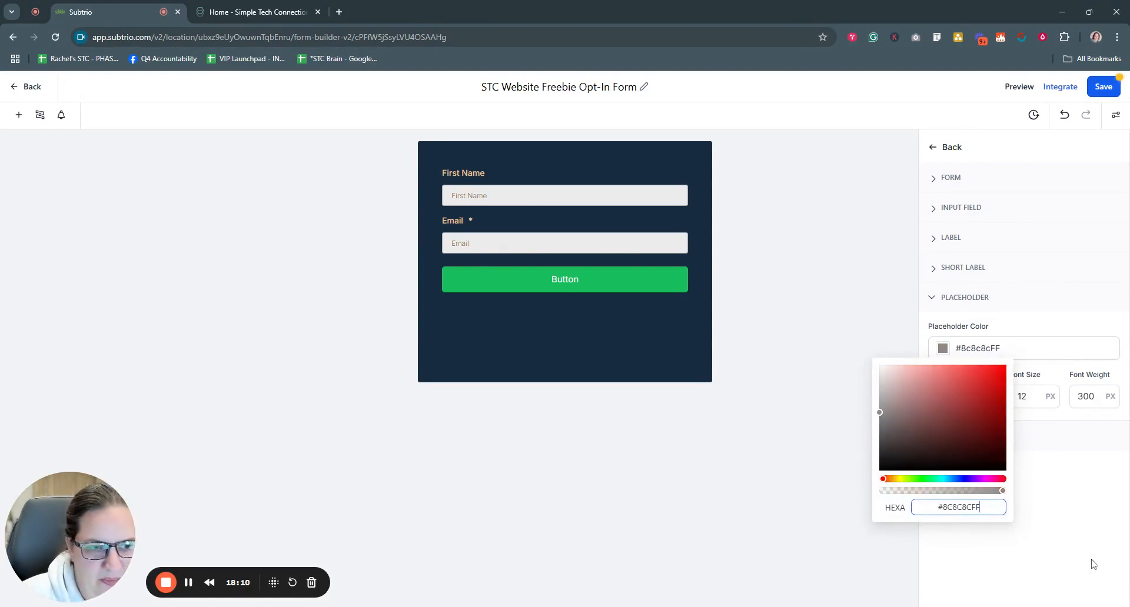
left_click(1073, 505)
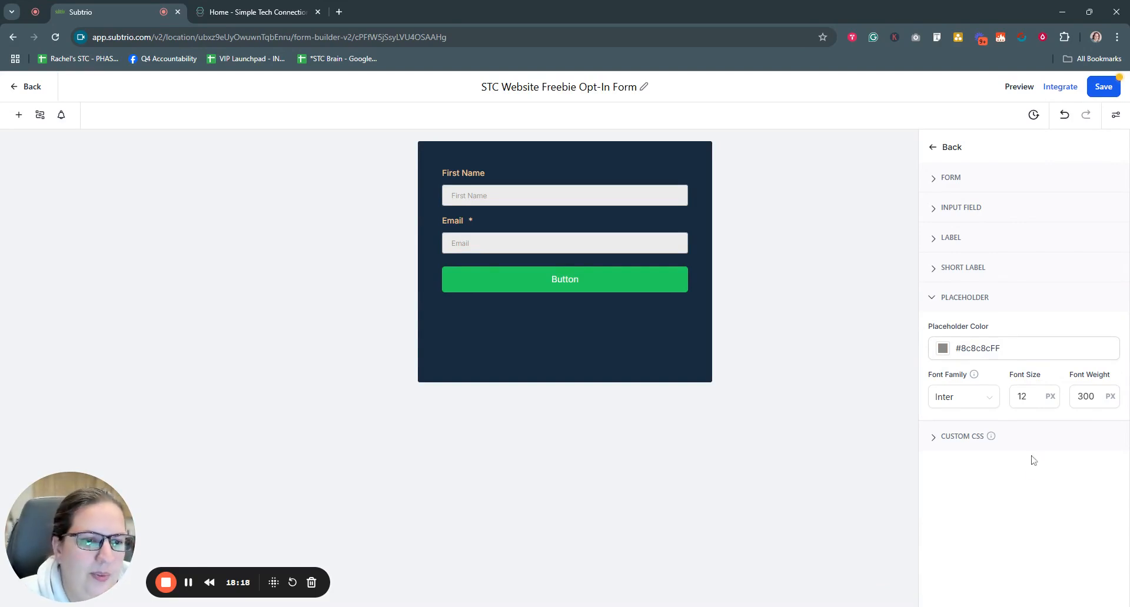
Step: Collapse the Placeholder settings and show the Custom CSS section
left_click(1086, 398)
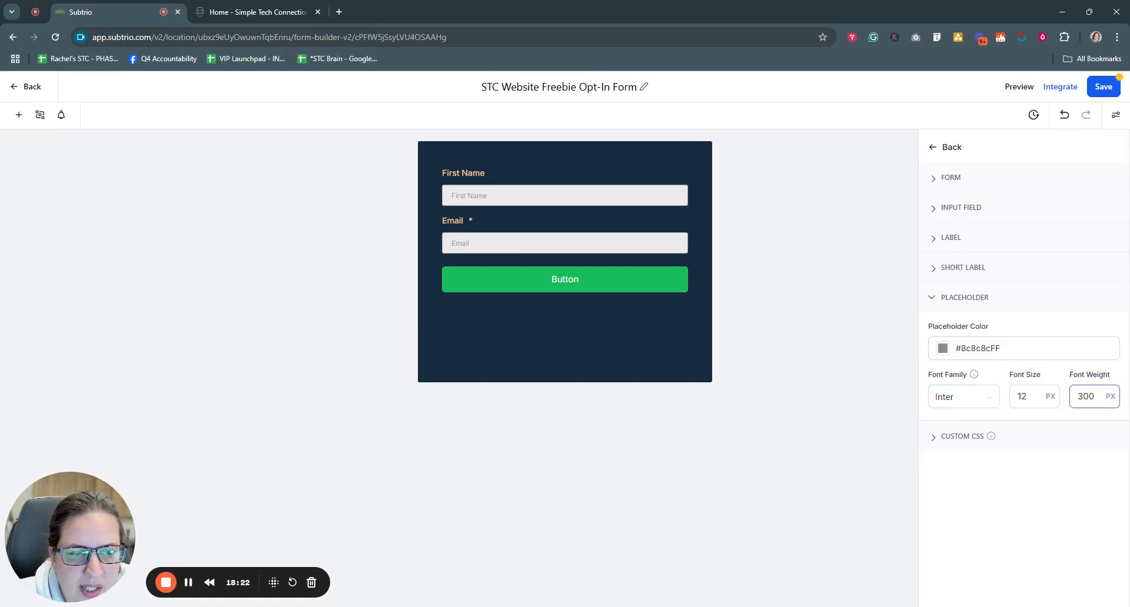
left_click(934, 299)
left_click(936, 331)
Step: Collapse Custom CSS and save the navy opt-in form with its tan labels
left_click(936, 331)
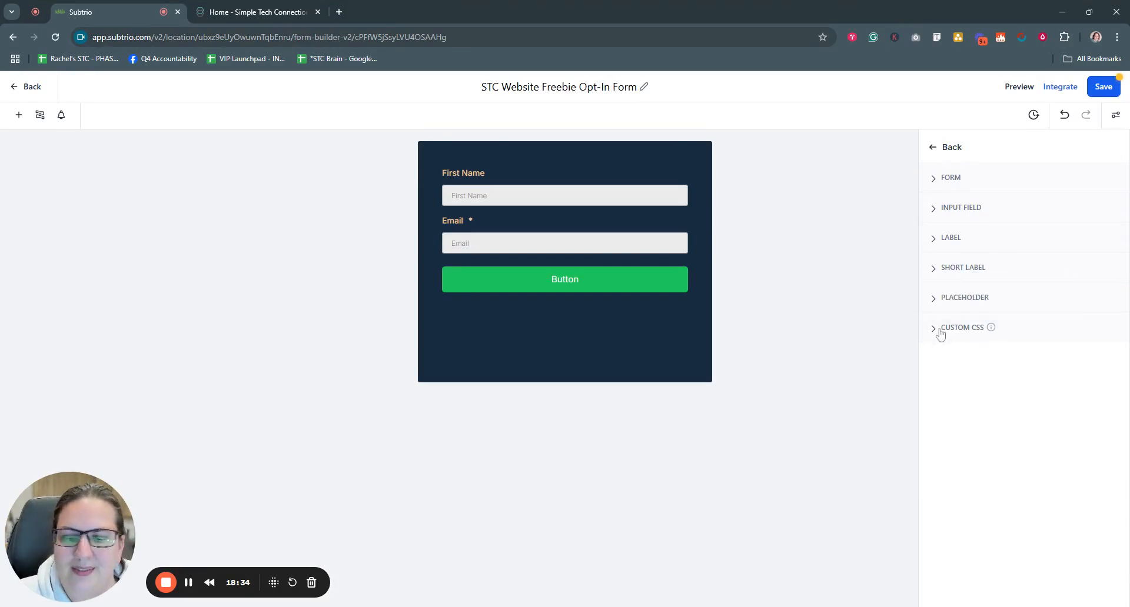
left_click(1103, 88)
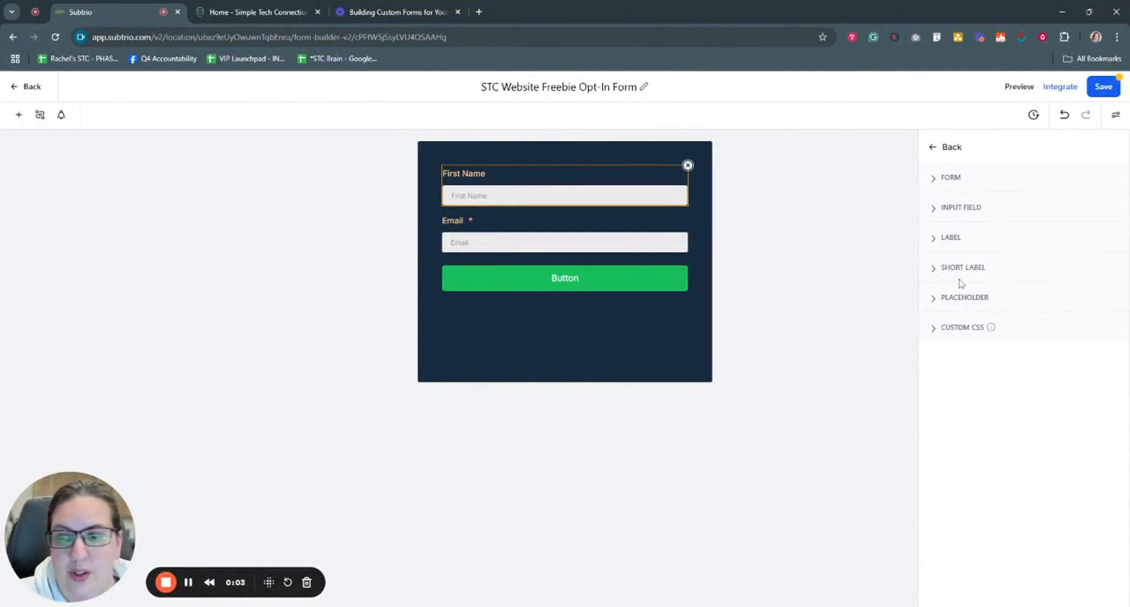
Step: Close the form style settings and select the First Name field
left_click(933, 148)
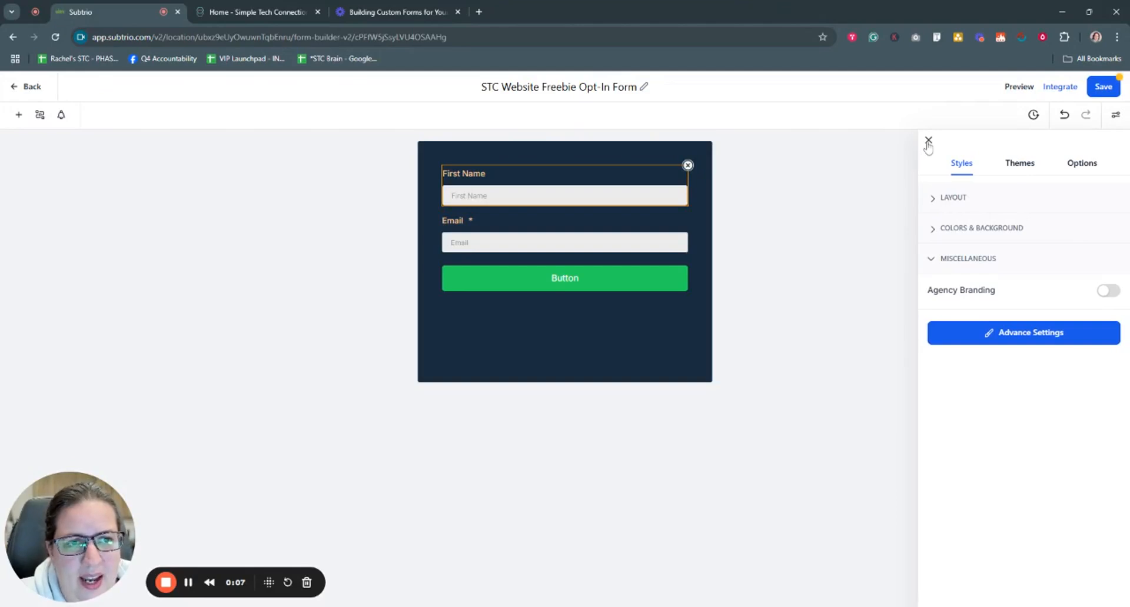
left_click(928, 142)
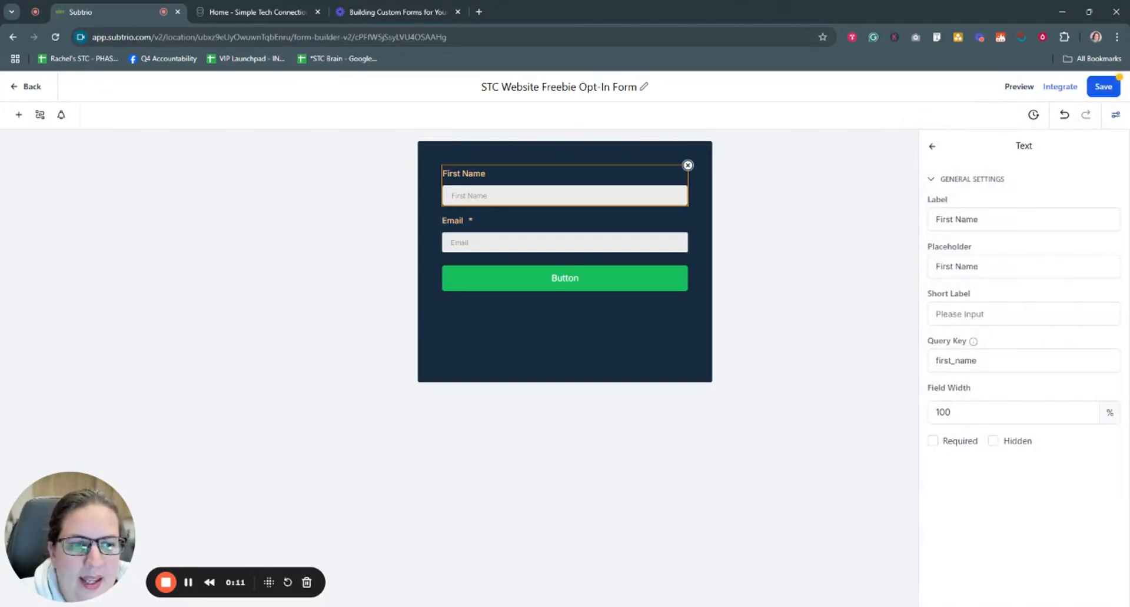
left_click(608, 290)
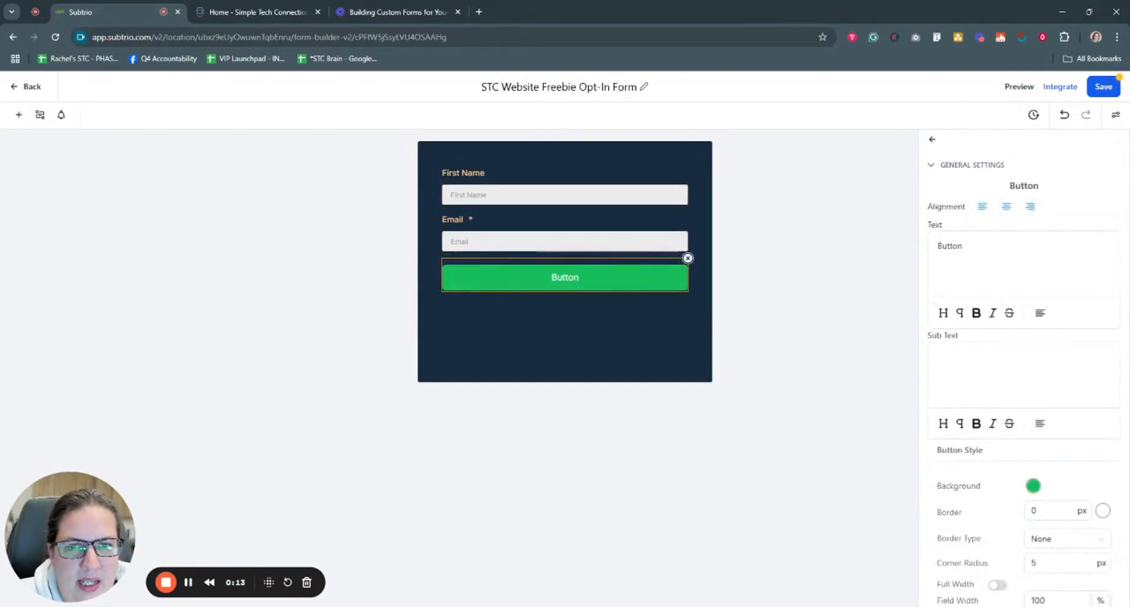
left_click(600, 241)
left_click(596, 194)
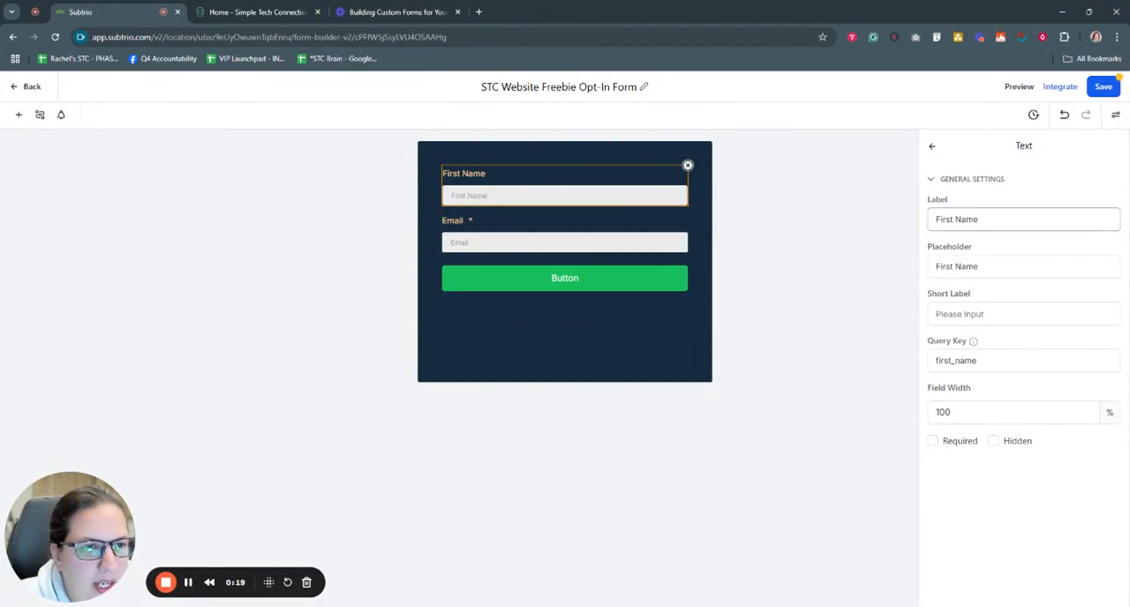
Step: Change the first field's label and placeholder both to 'Name'
left_click(1000, 219)
key("ctrl+a")
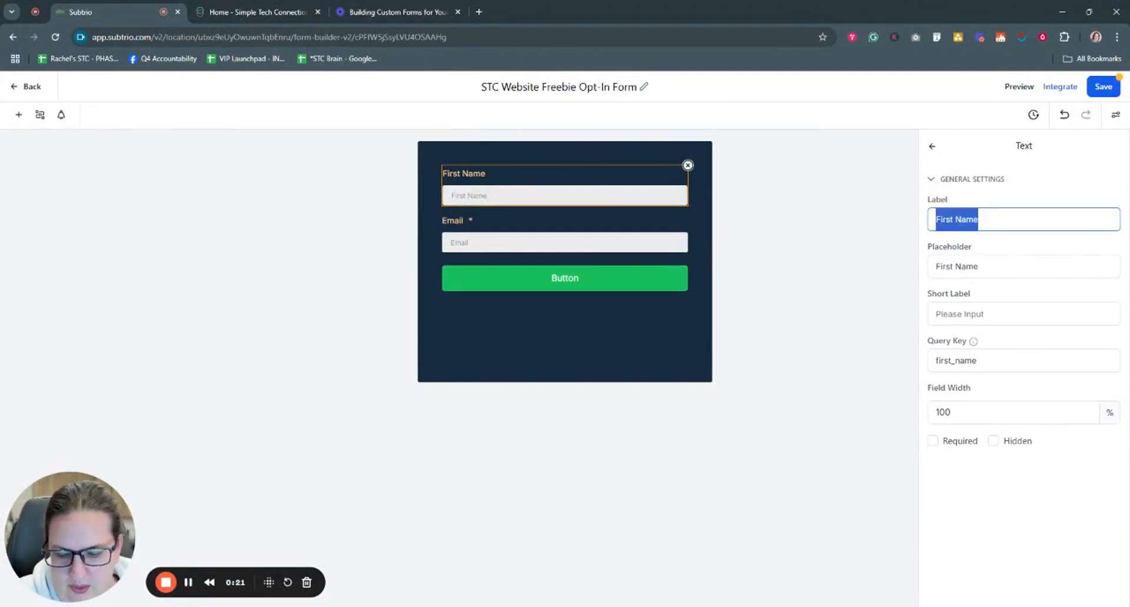
type("Name")
key("BackSpace")
key("BackSpace")
key("BackSpace")
key("BackSpace")
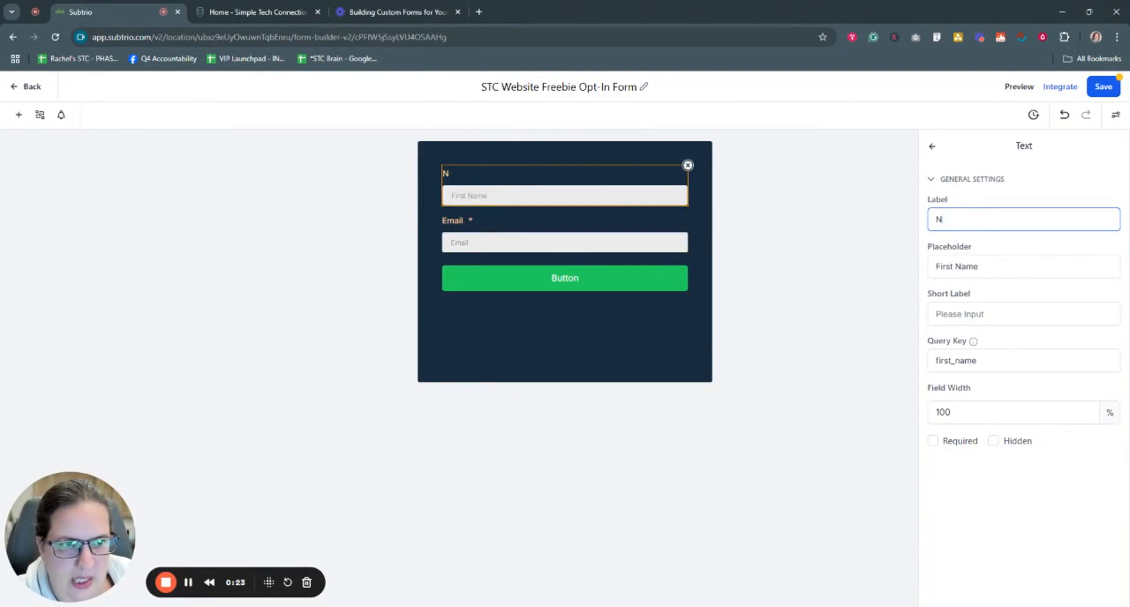
type("Name")
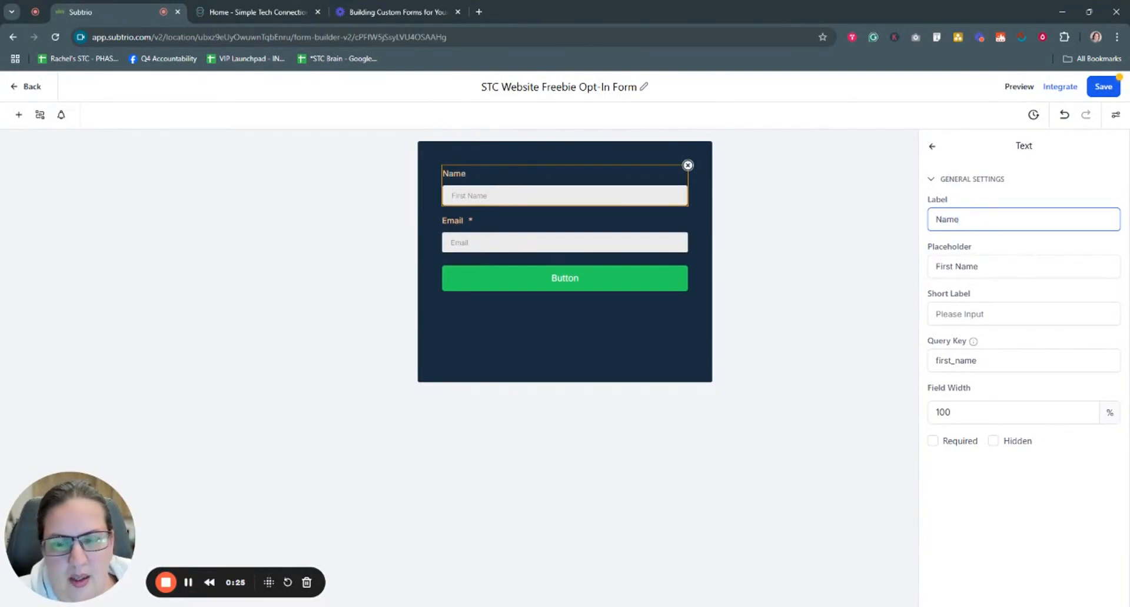
left_click(933, 267)
key("ctrl+a")
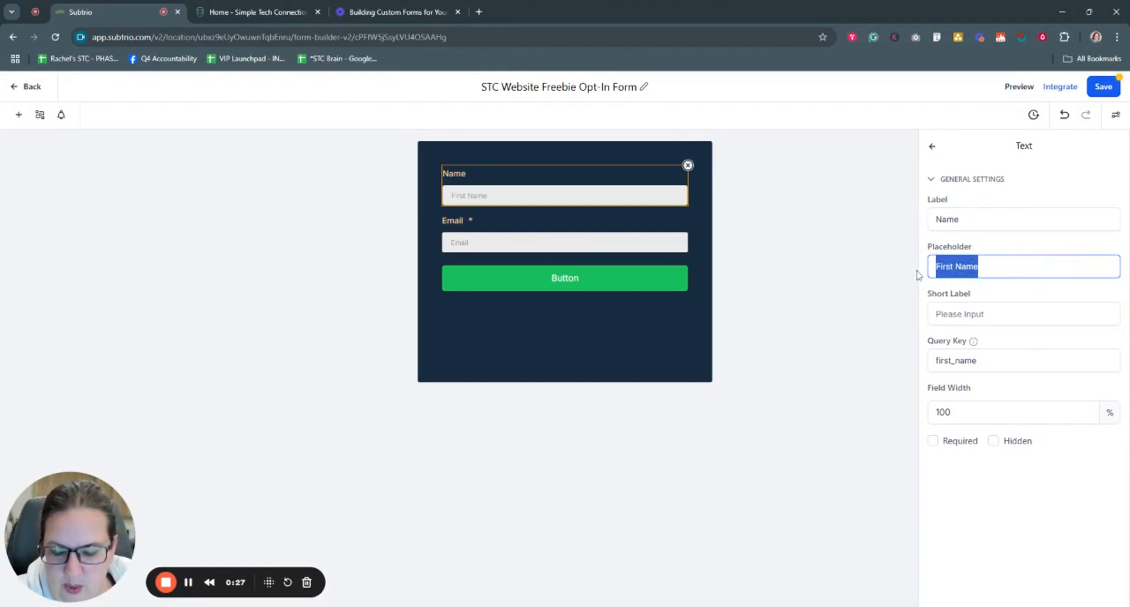
type("Name")
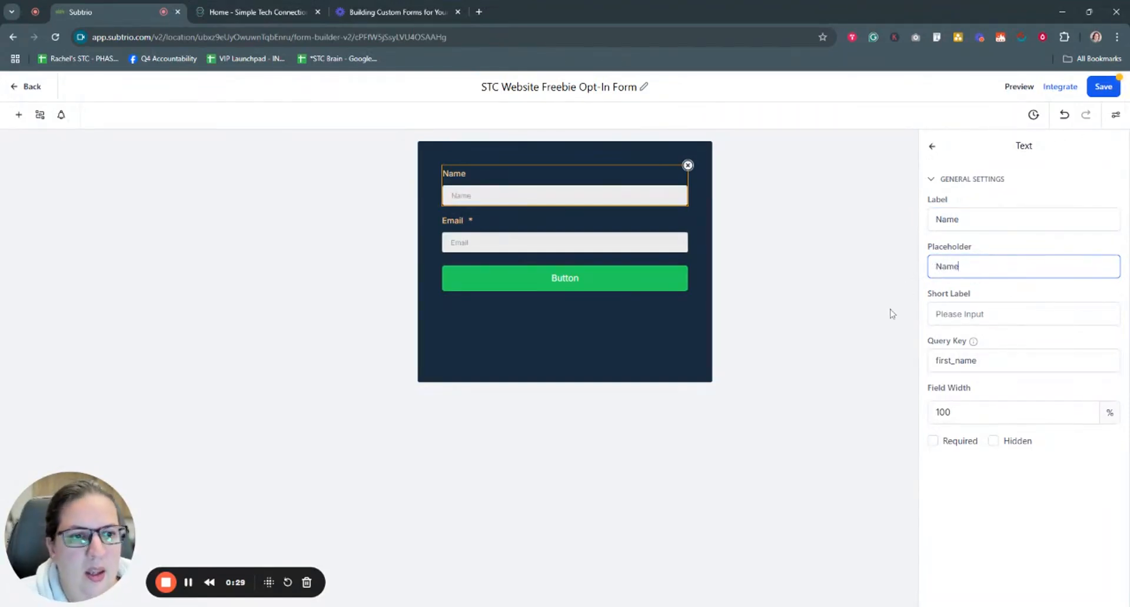
Step: Try 'Add your name here' as the short label, then clear it
left_click(953, 313)
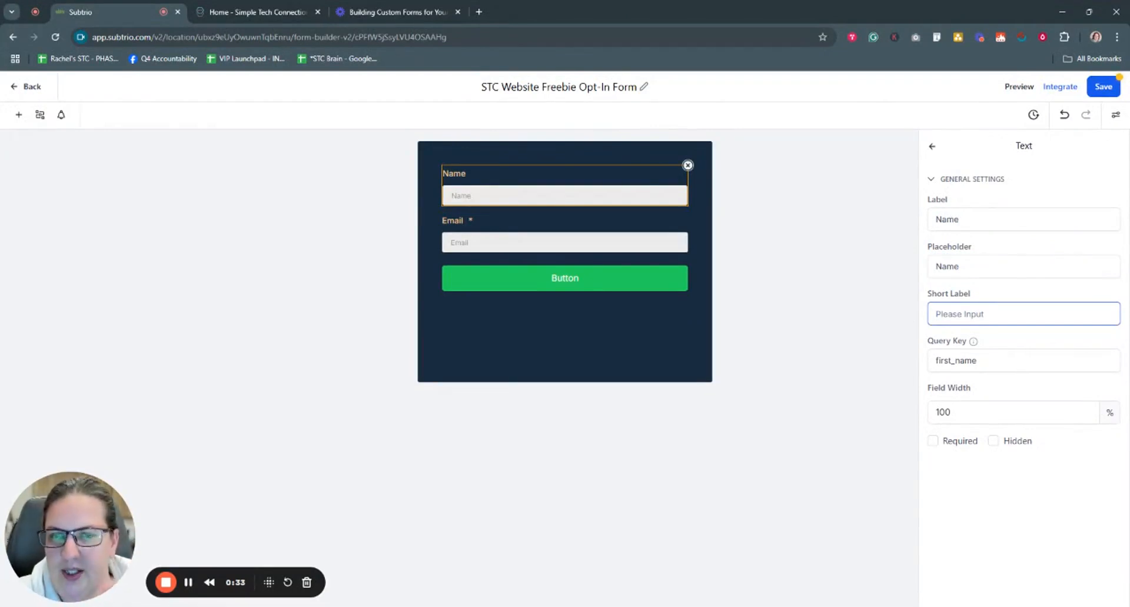
type("A")
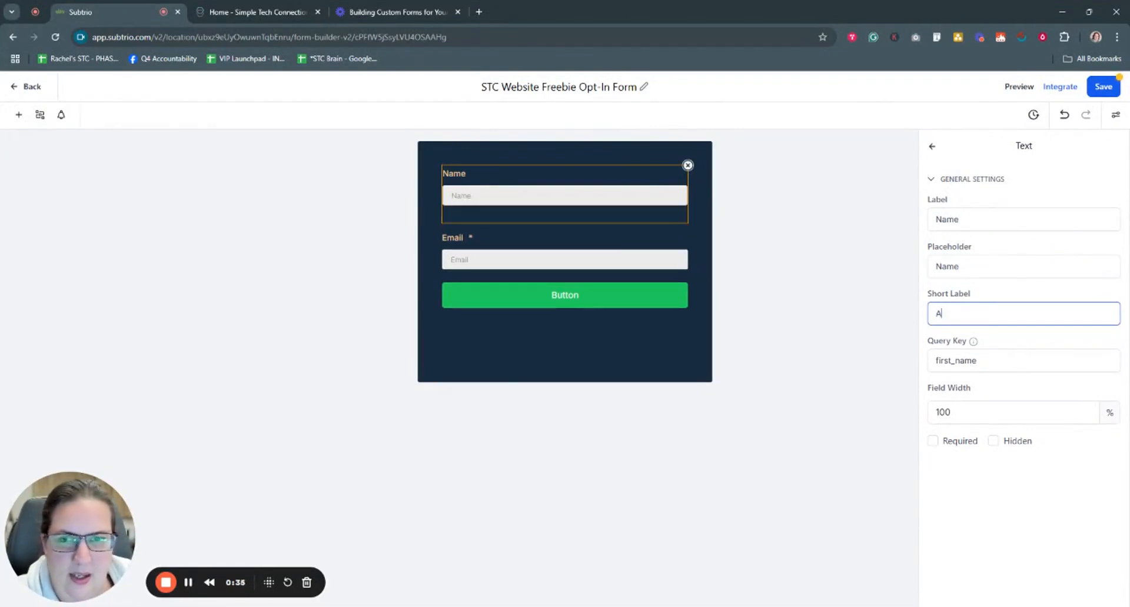
type("dd your name here")
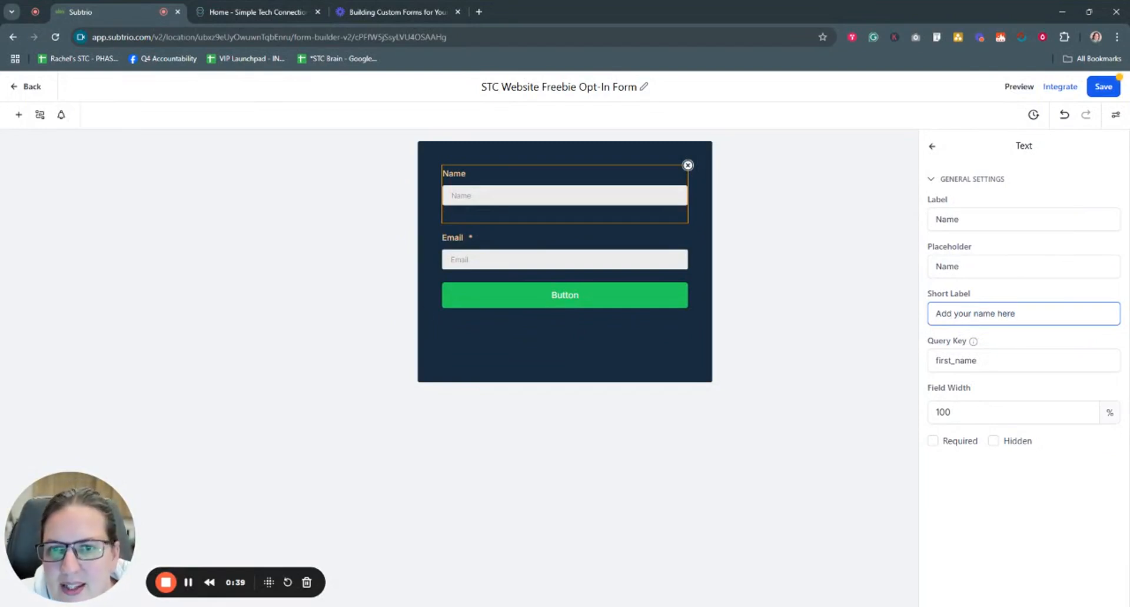
left_click(452, 219)
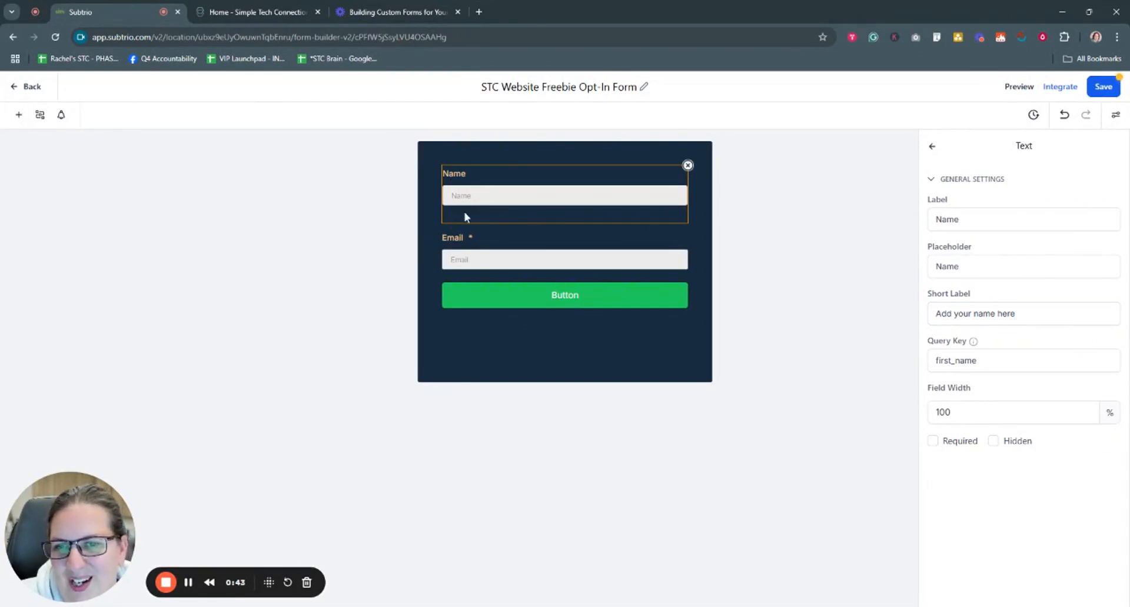
left_click(992, 314)
key("ctrl+a")
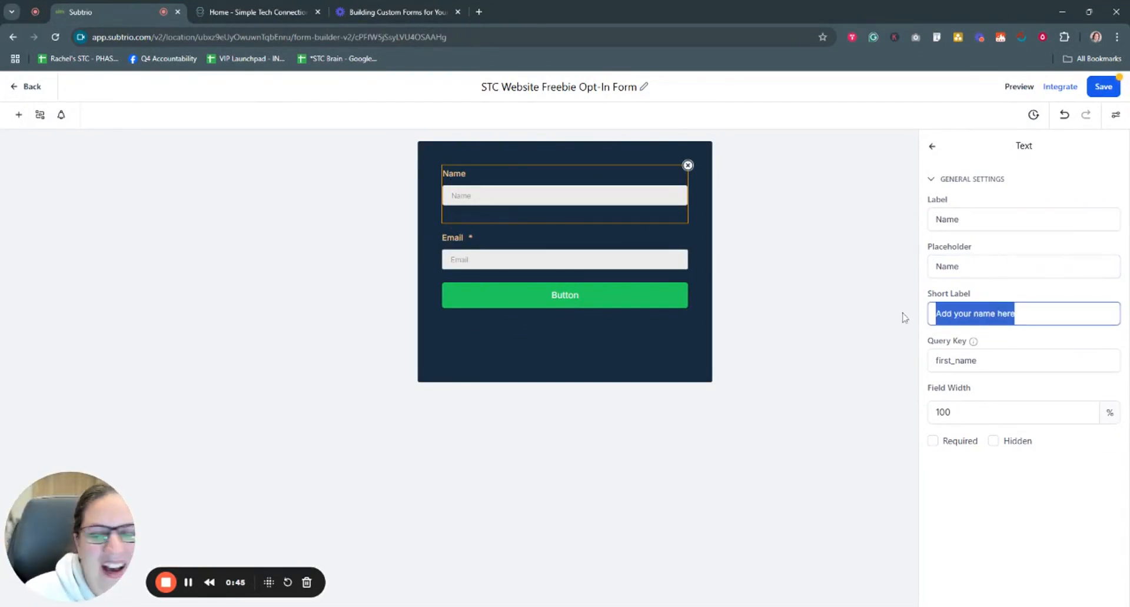
key("BackSpace")
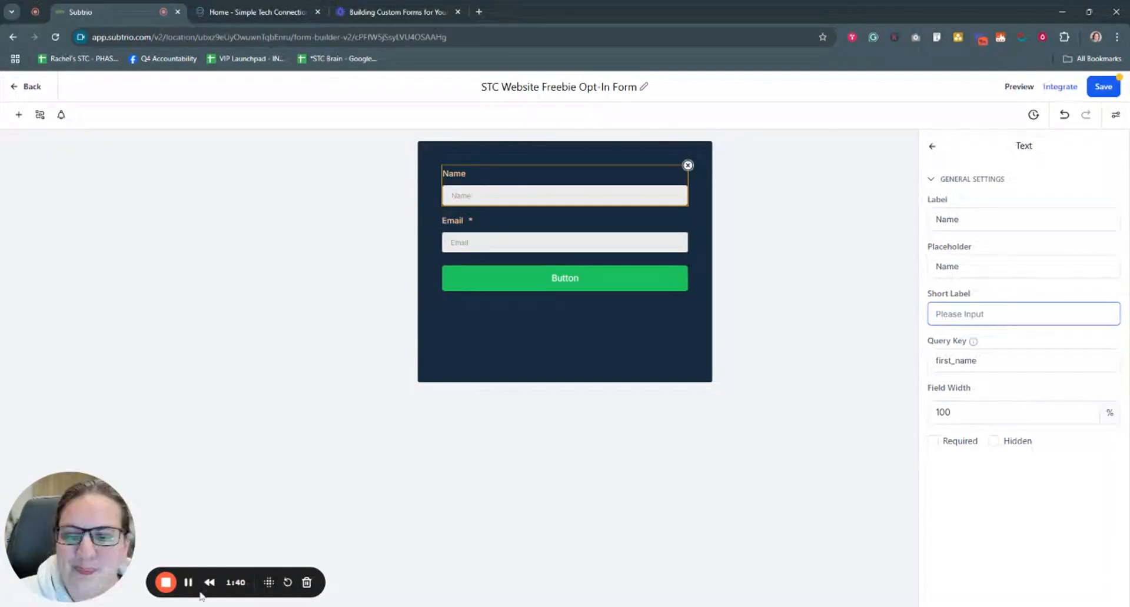
Step: Try Name field widths of 50 and 75, then set it back to 100
left_click(1012, 412)
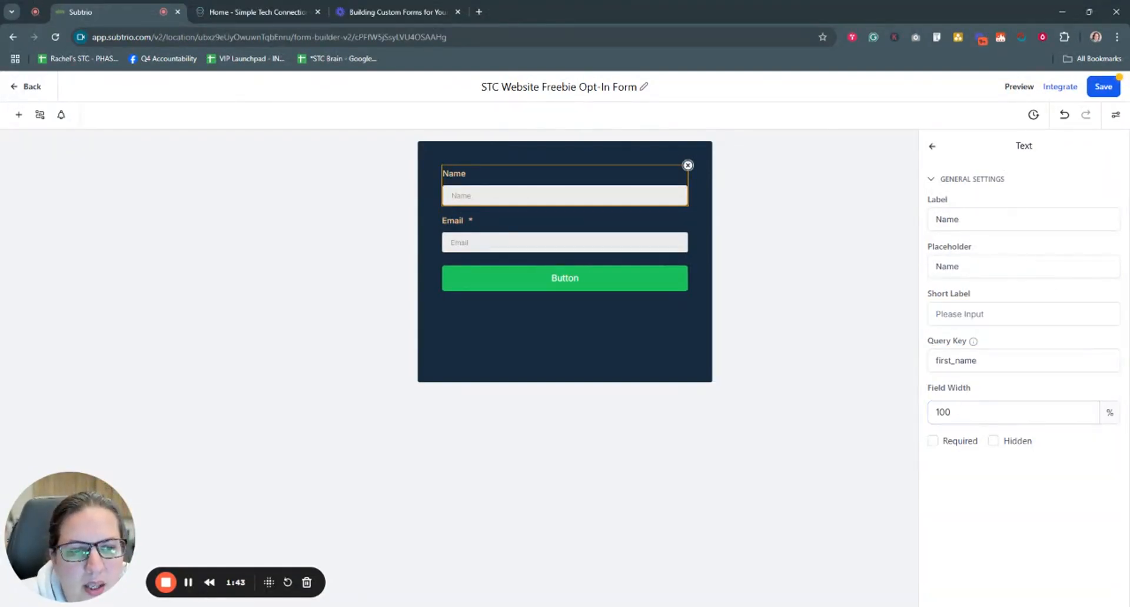
double_click(943, 412)
type("50")
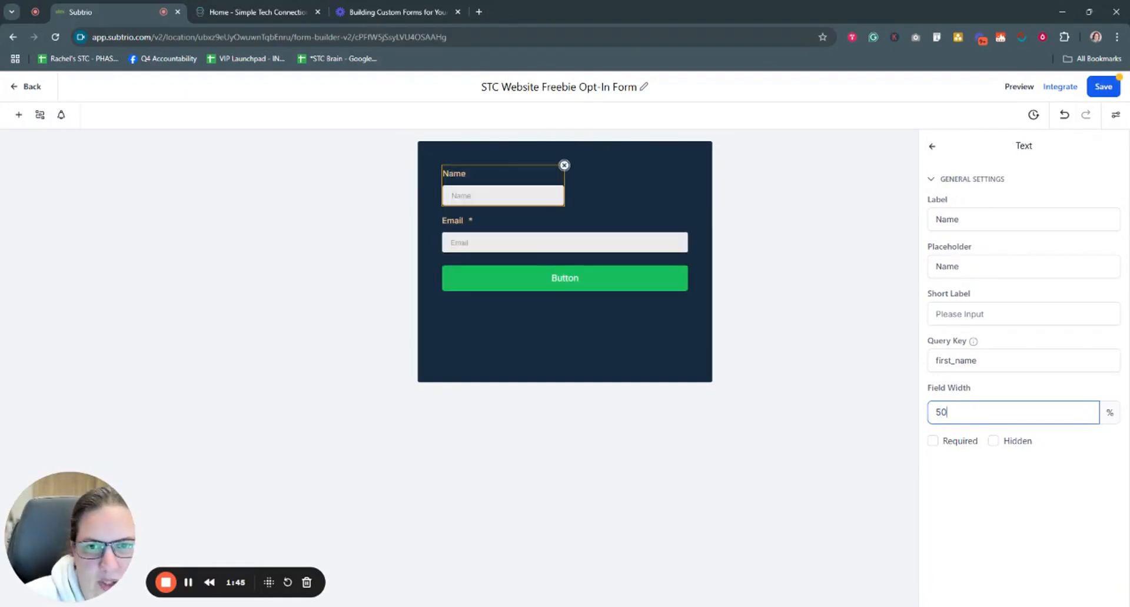
key("ctrl+a")
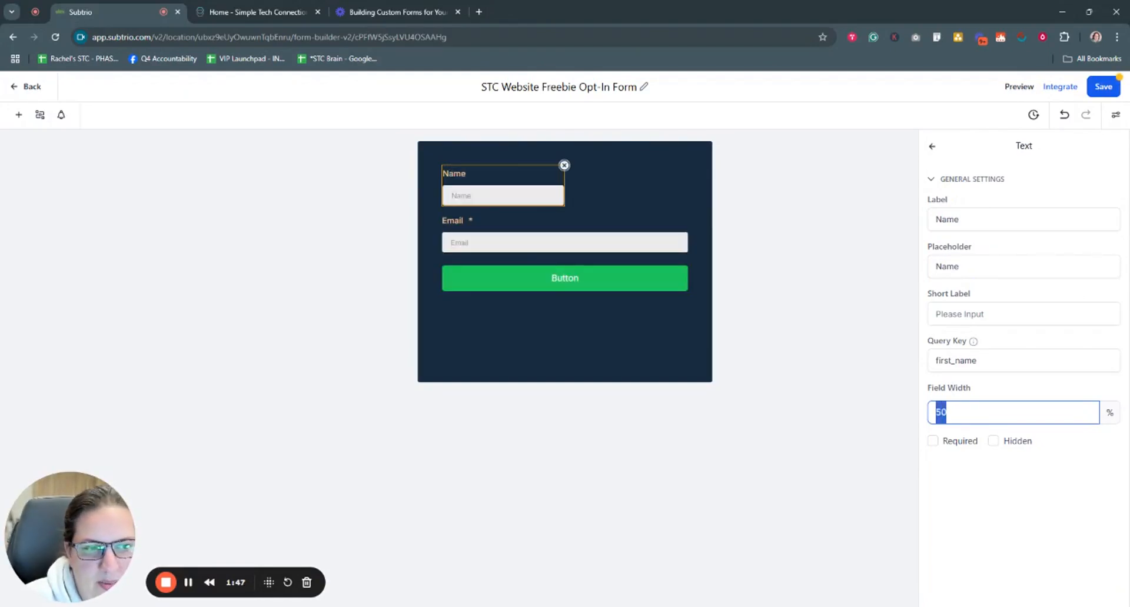
type("75")
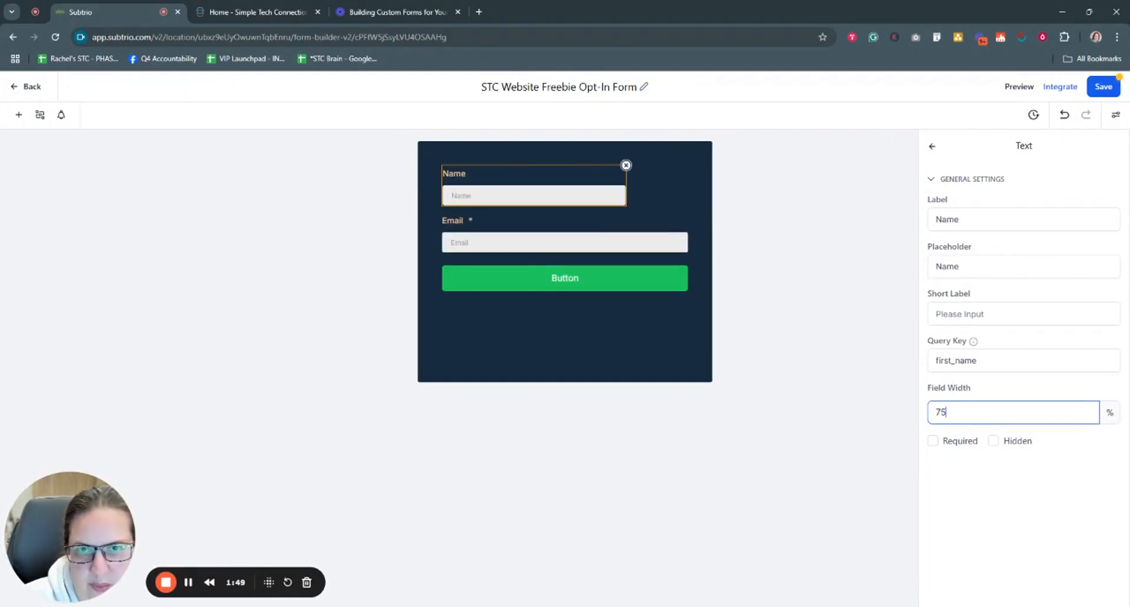
key("ctrl+a")
type("100")
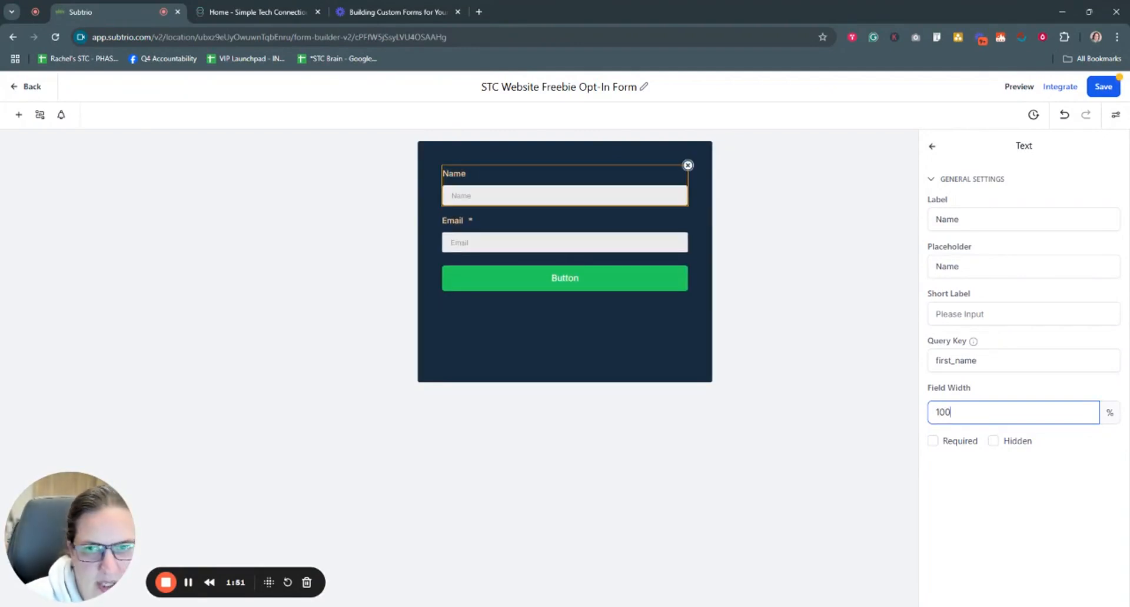
left_click(977, 471)
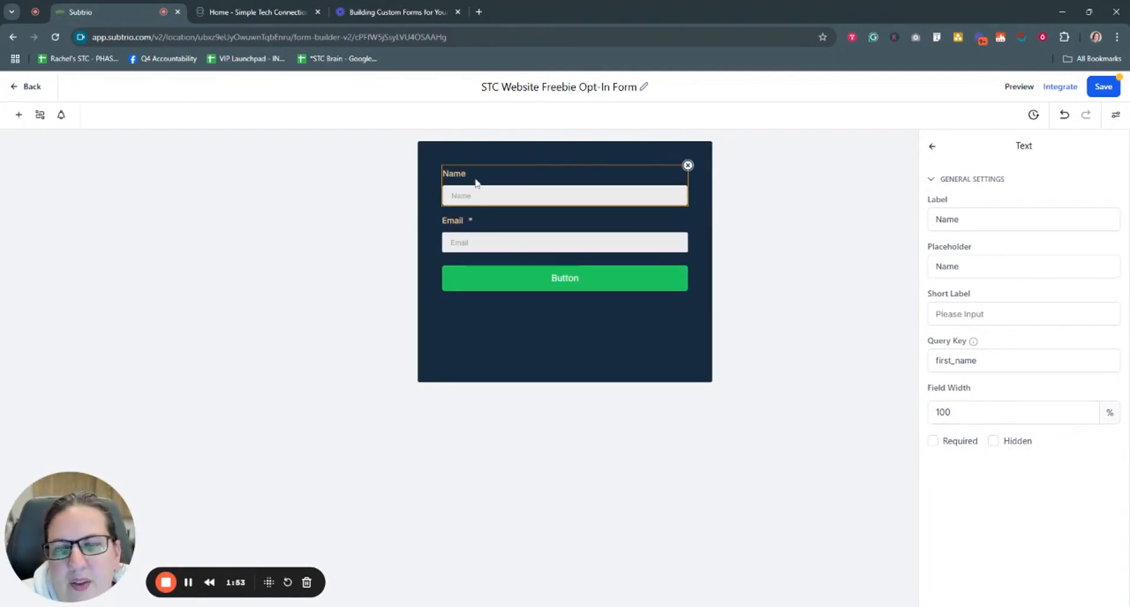
Step: Leave the Name field optional after toggling Required, save, and select the Email field's label
left_click(933, 442)
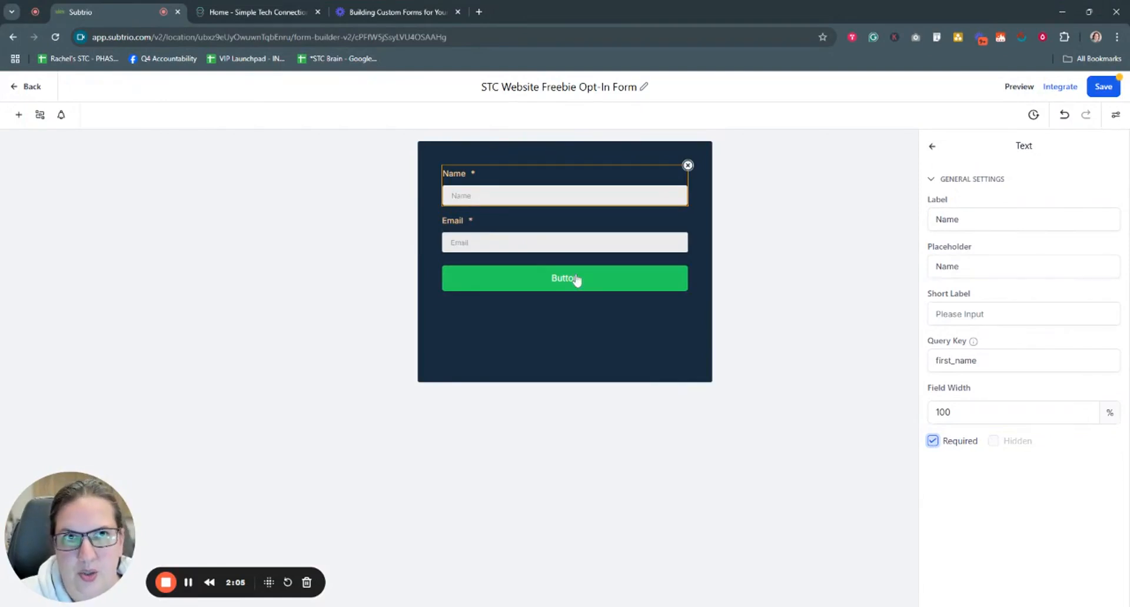
left_click(933, 442)
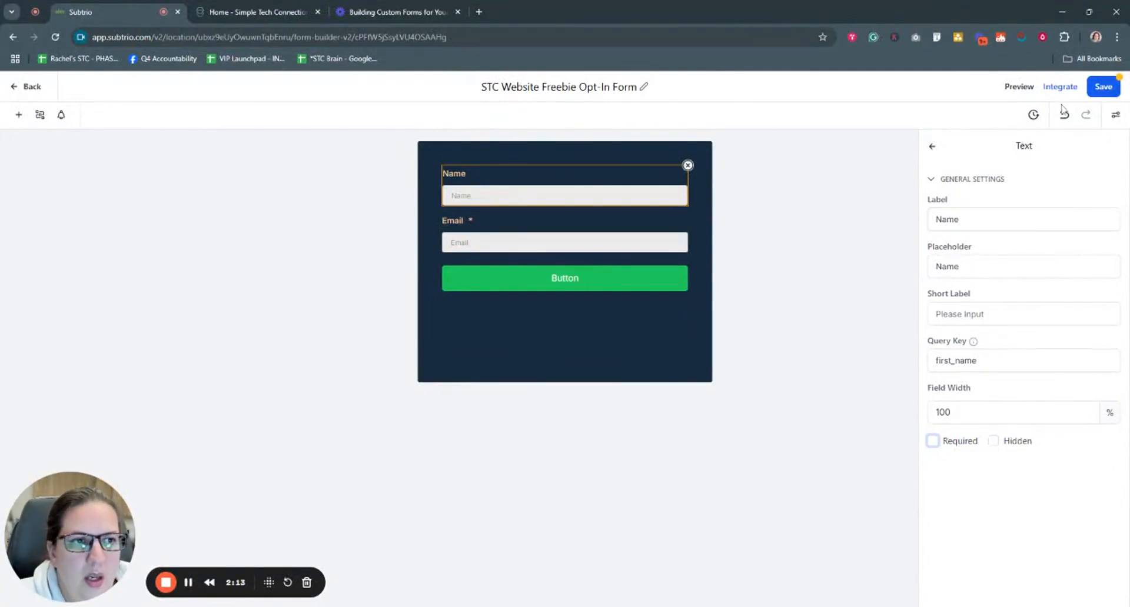
left_click(1096, 89)
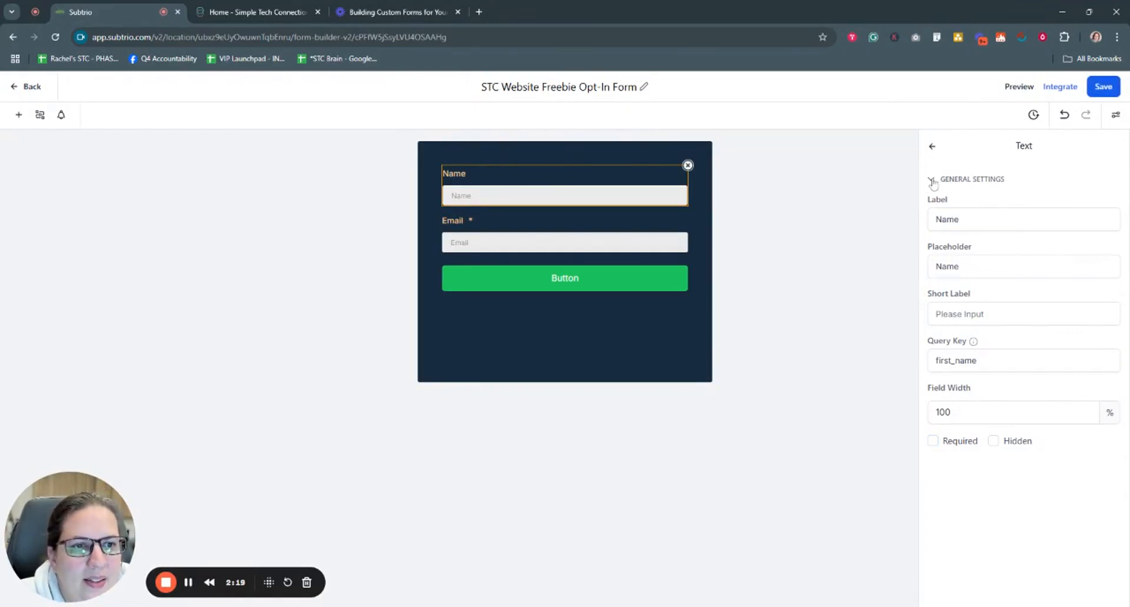
left_click(589, 238)
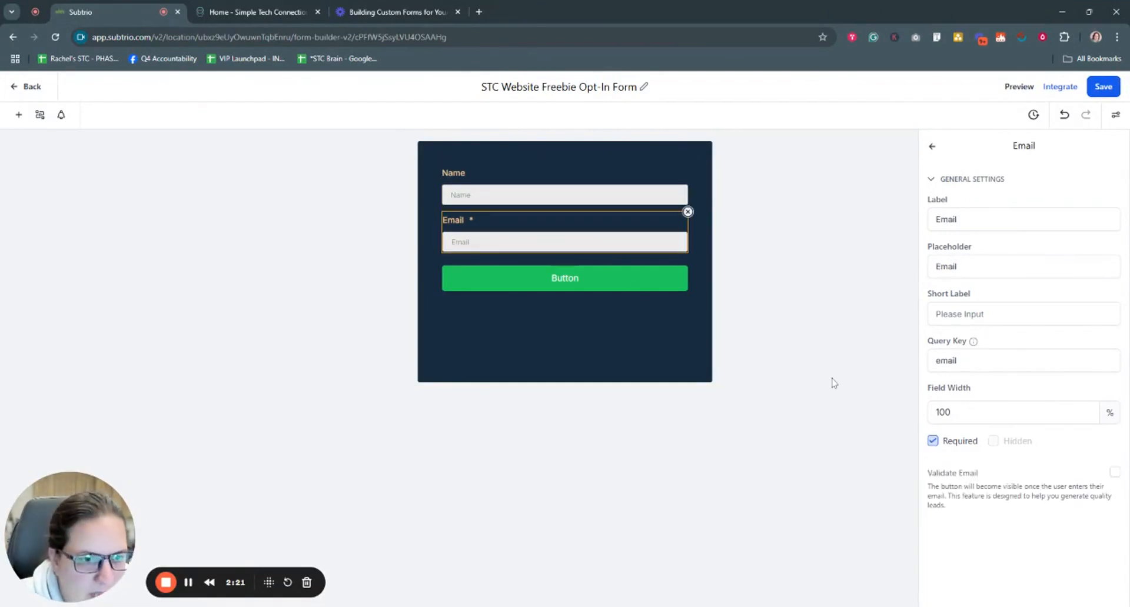
left_click(965, 219)
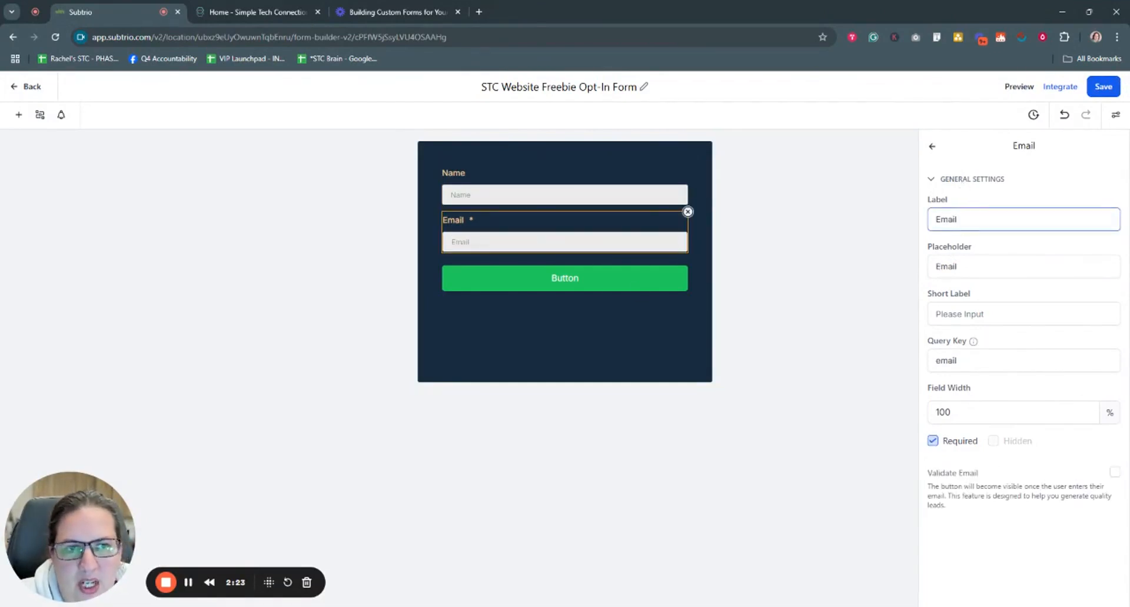
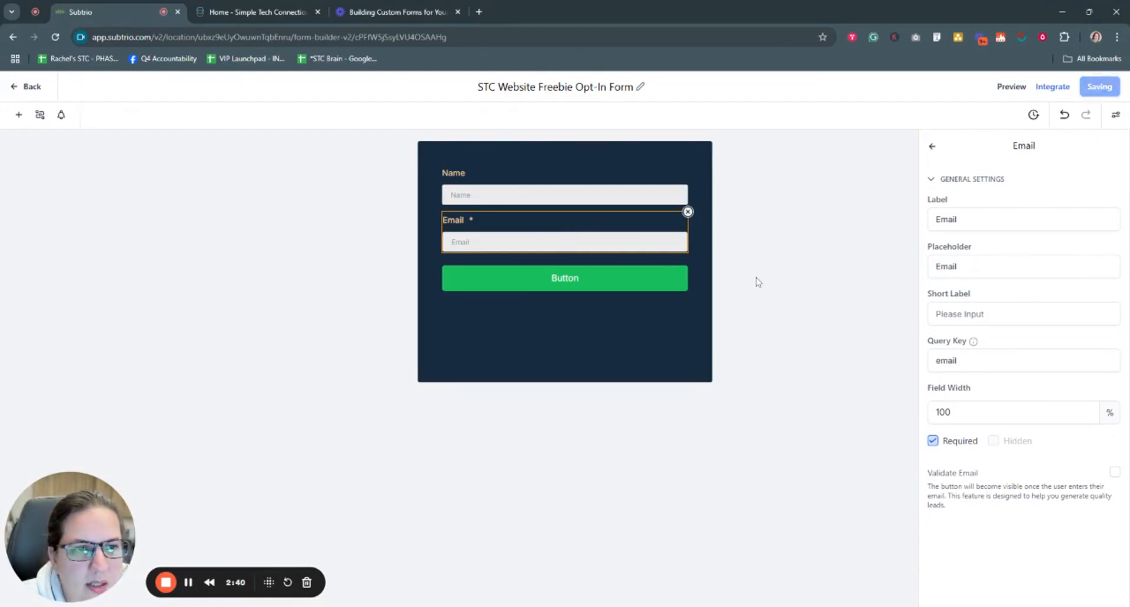
Step: Select the form's green submit button to show its Button settings
left_click(588, 282)
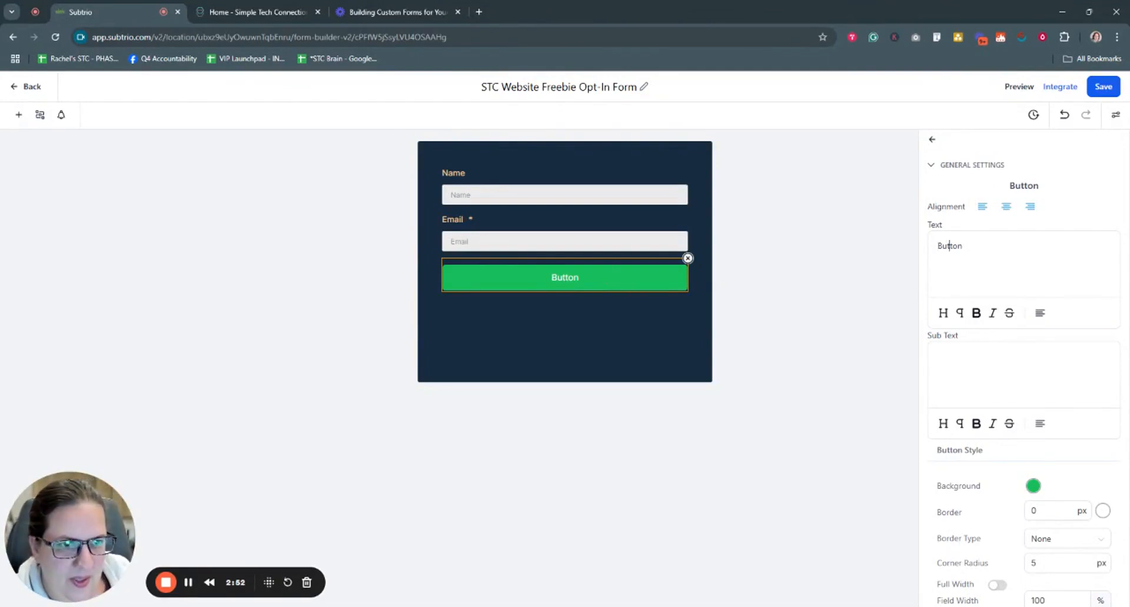
Step: Try 'Clami' and 'GRAB' as the button label, erasing each attempt
key("BackSpace")
key("BackSpace")
key("BackSpace")
key("BackSpace")
key("BackSpace")
key("BackSpace")
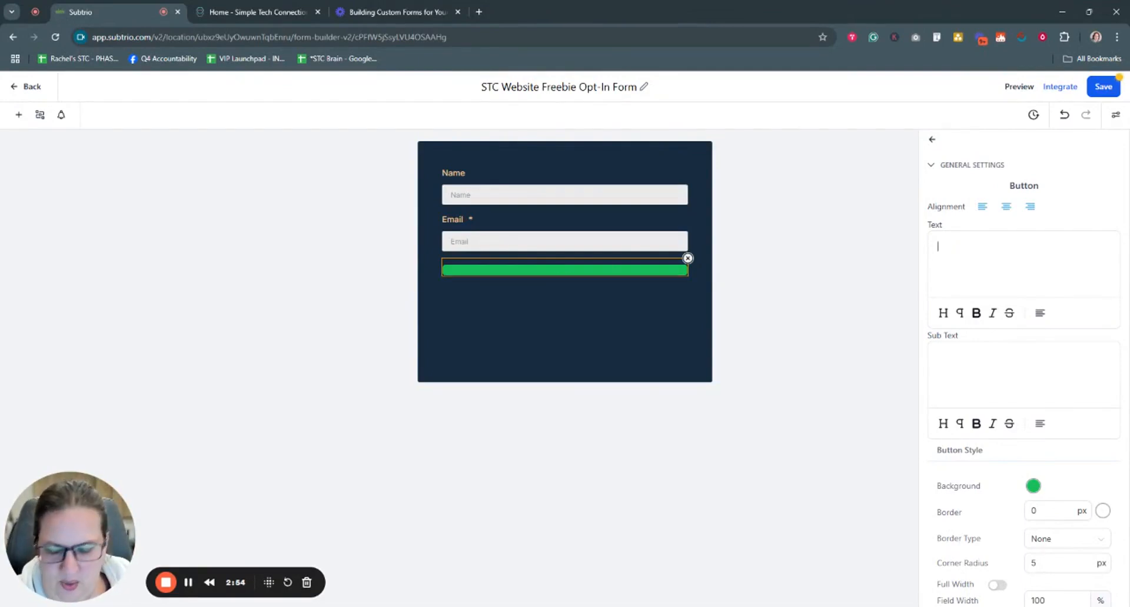
type("Clami")
key("BackSpace")
key("BackSpace")
key("BackSpace")
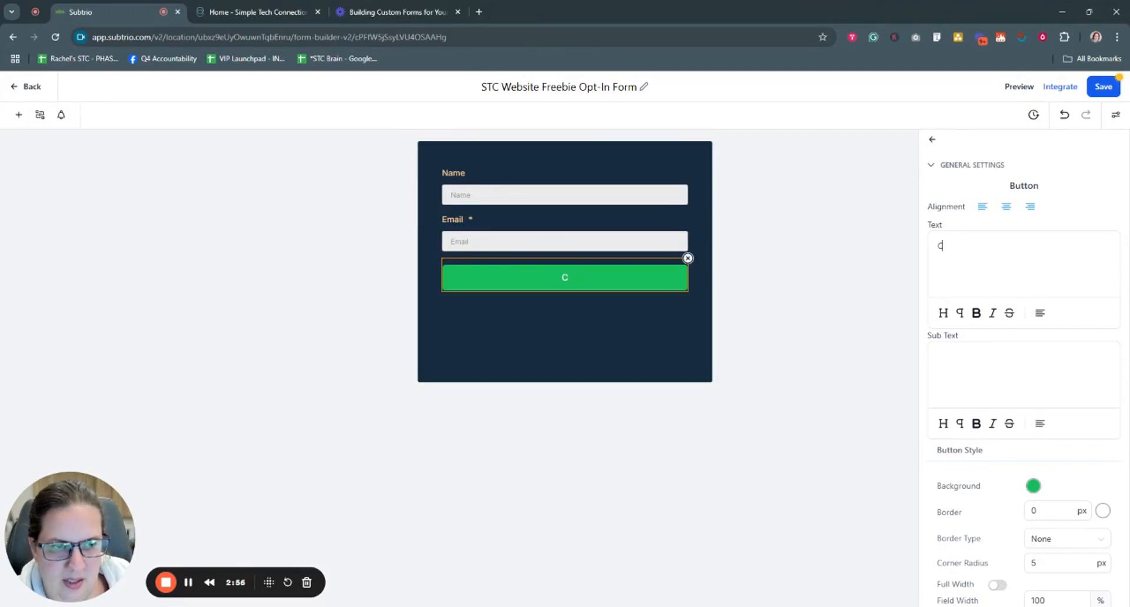
key("BackSpace")
type("GRAB")
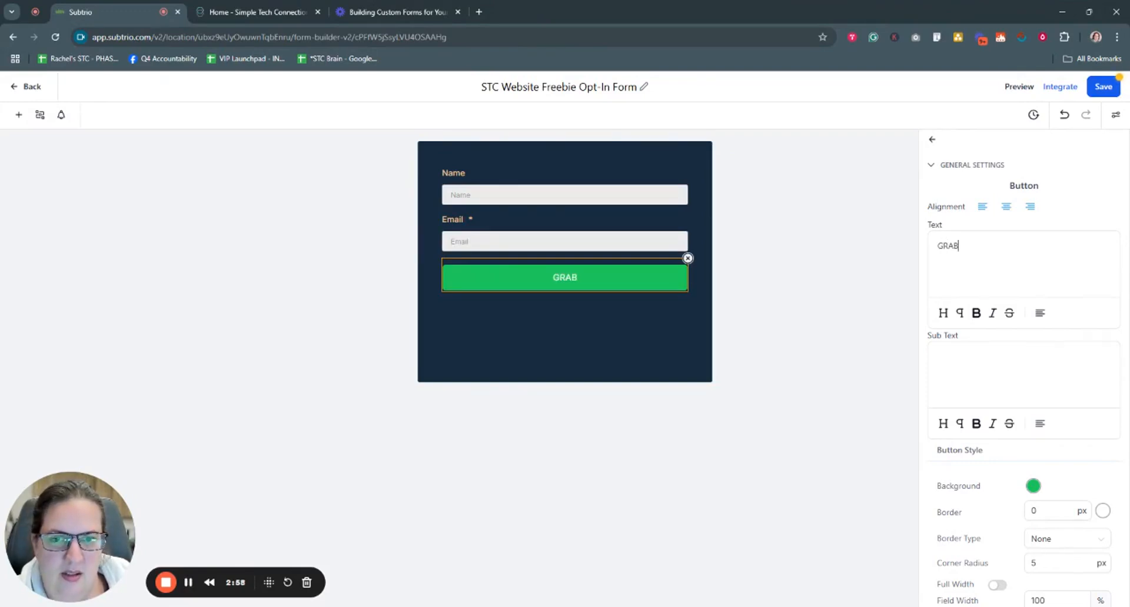
key("BackSpace")
key("BackSpace")
key("BackSpace")
key("BackSpace")
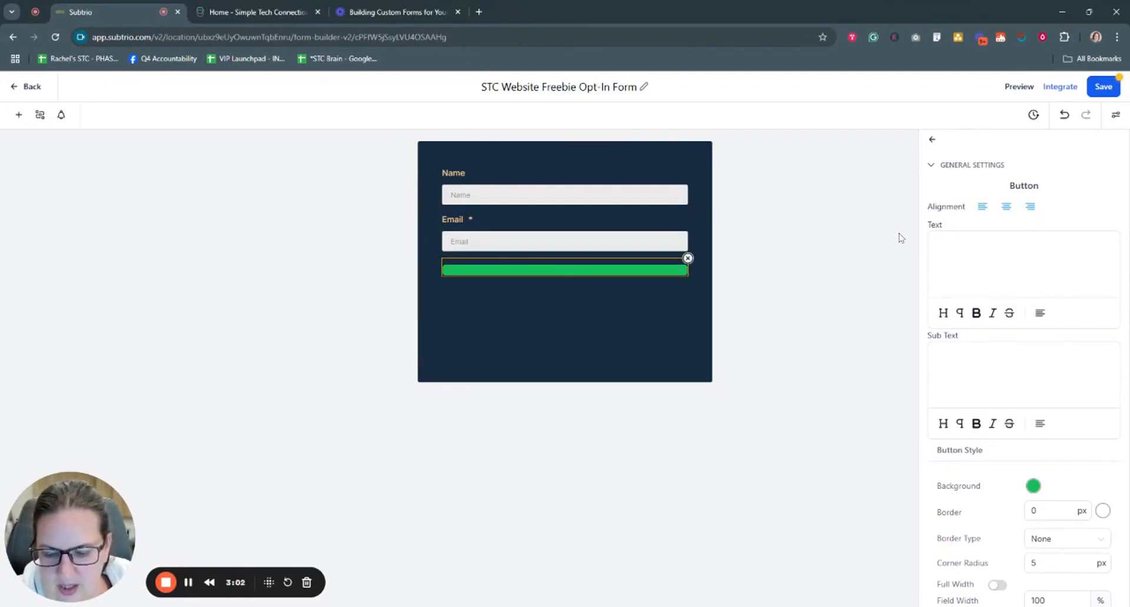
type("GRAB")
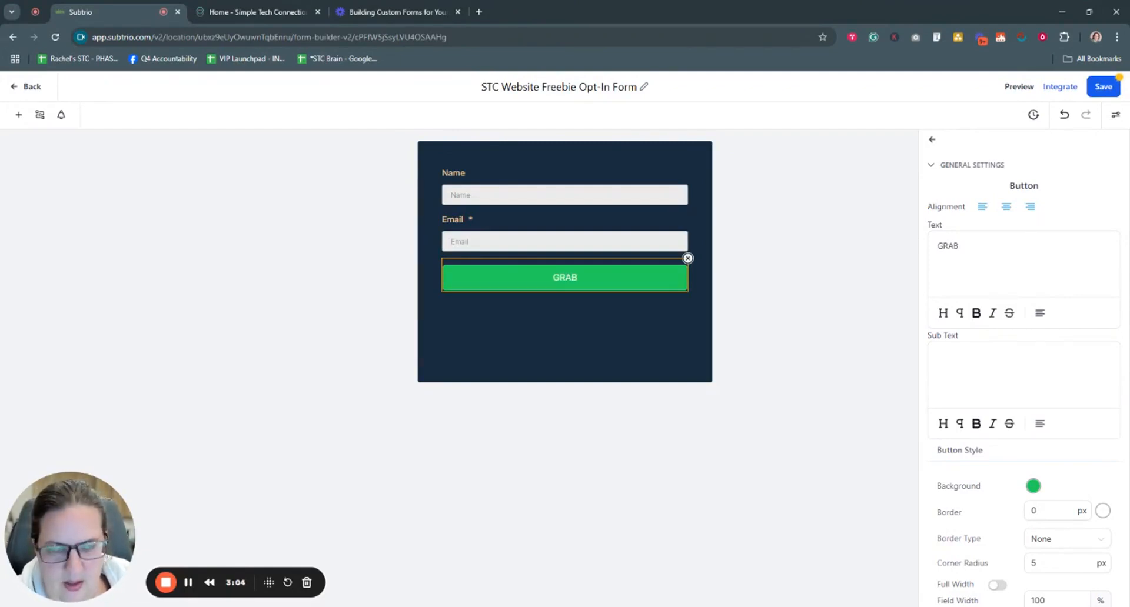
key("BackSpace")
key("BackSpace")
key("BackSpace")
key("BackSpace")
Step: Enter 'CLAIM MY GUIDE NOW!' as the button text and clear the stray sub text
type("CLAIM")
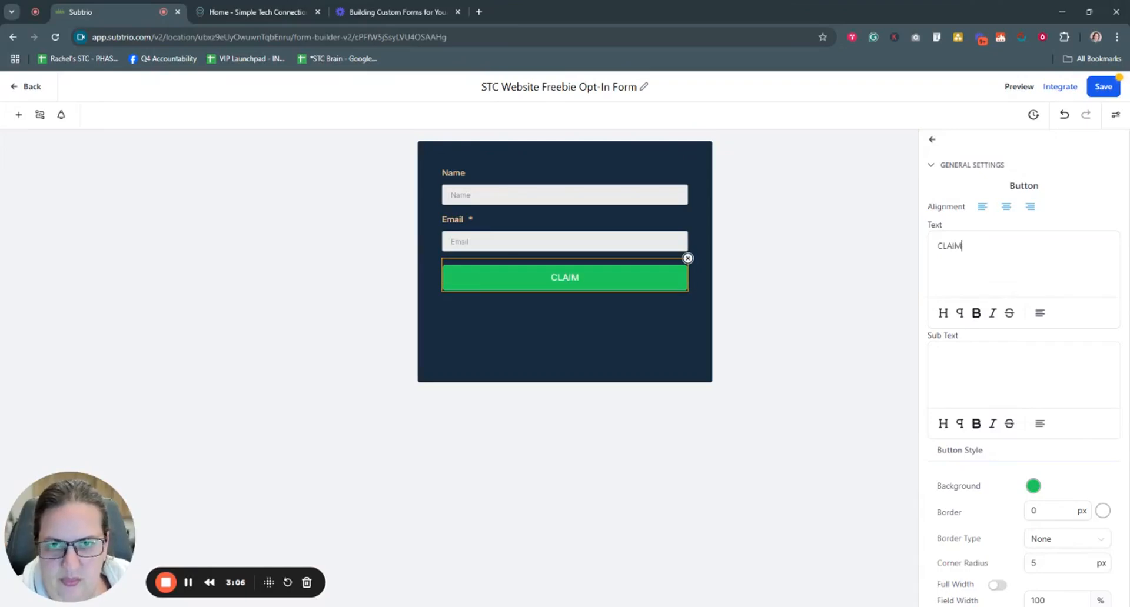
type(" MY")
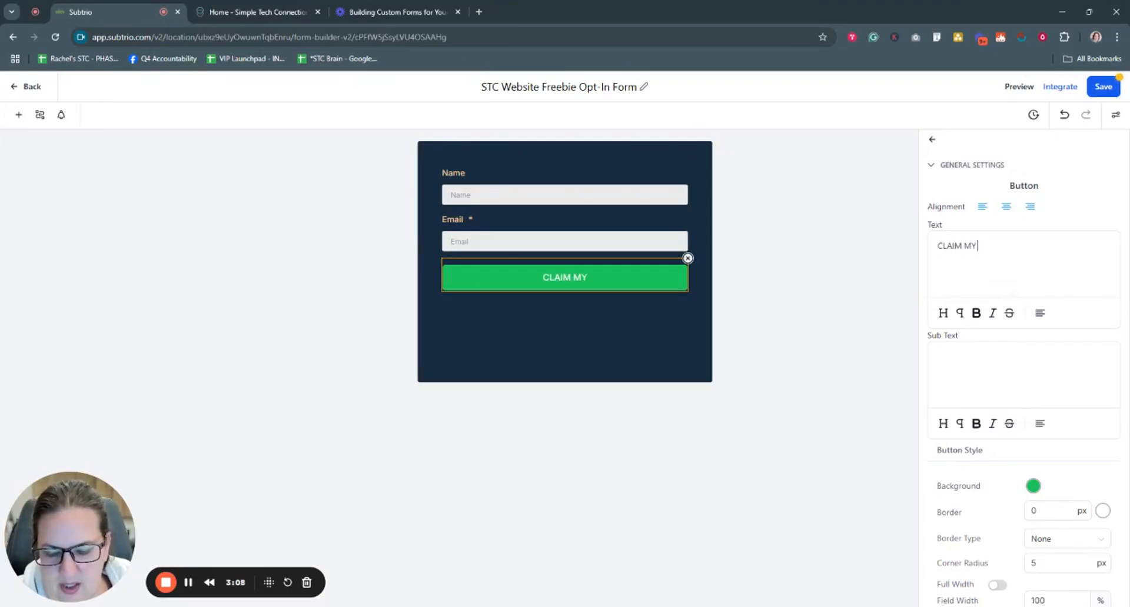
type(" GUIDE NOW")
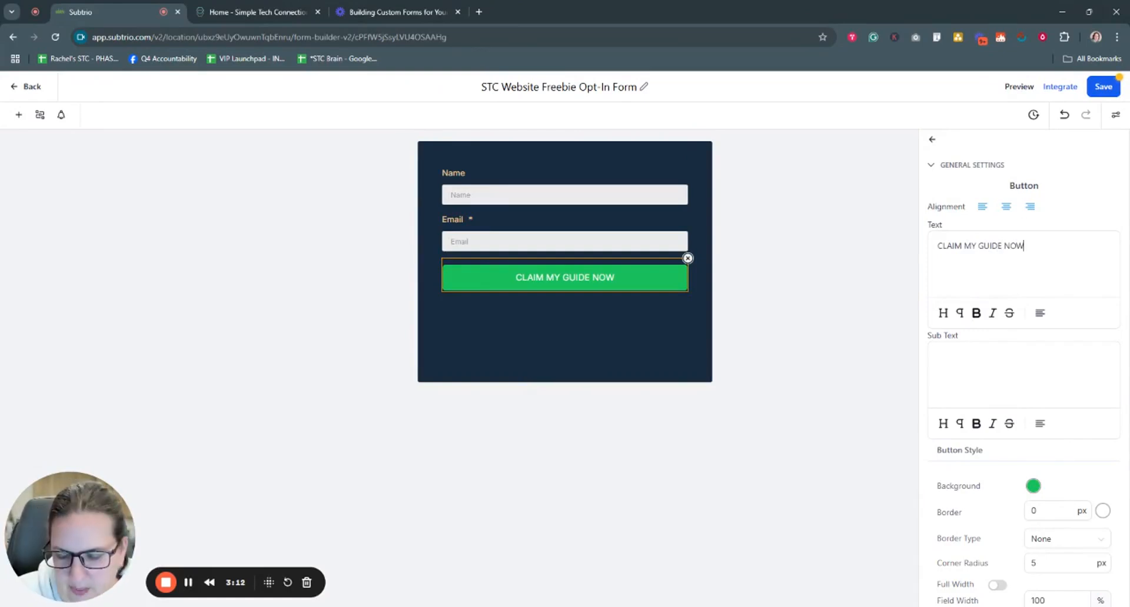
type("! ")
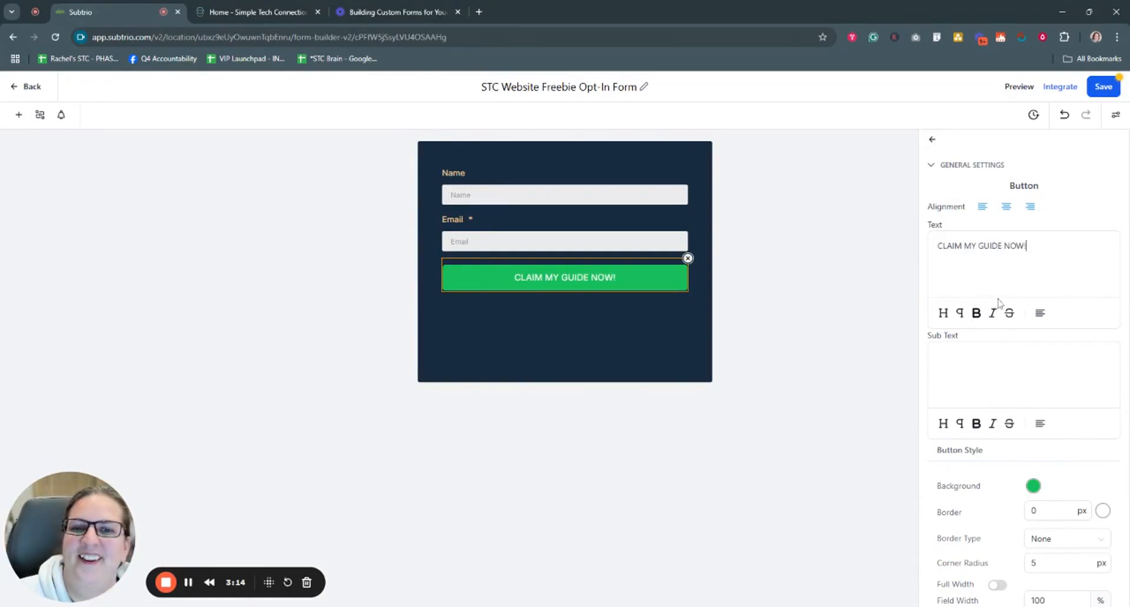
type("asdfhsdkjhf")
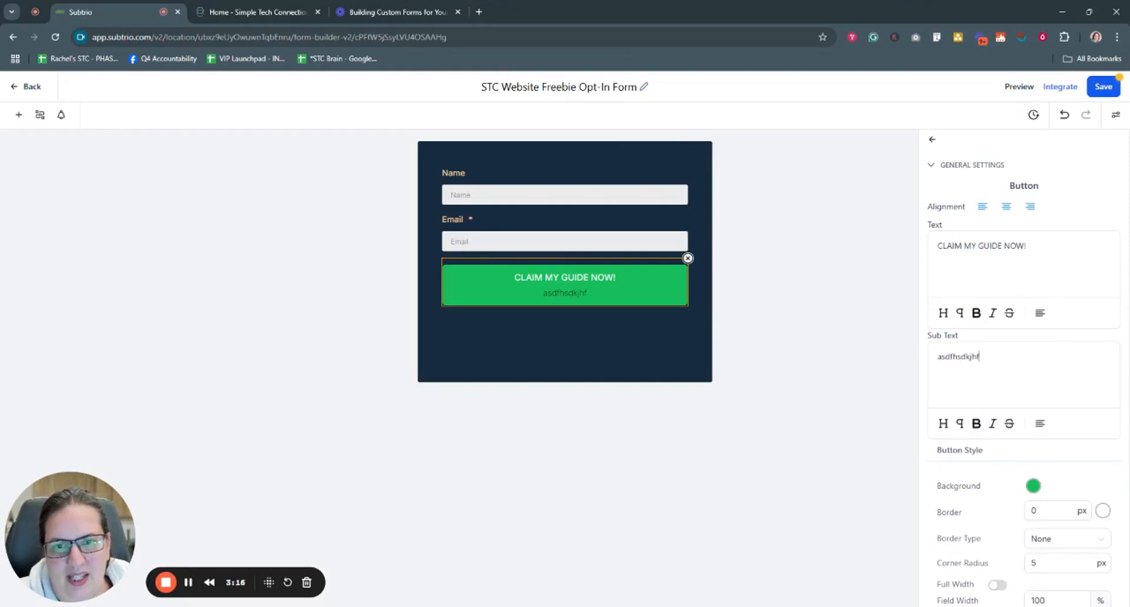
key("BackSpace")
key("BackSpace")
key("BackSpace")
key("BackSpace")
key("BackSpace")
key("BackSpace")
key("BackSpace")
key("BackSpace")
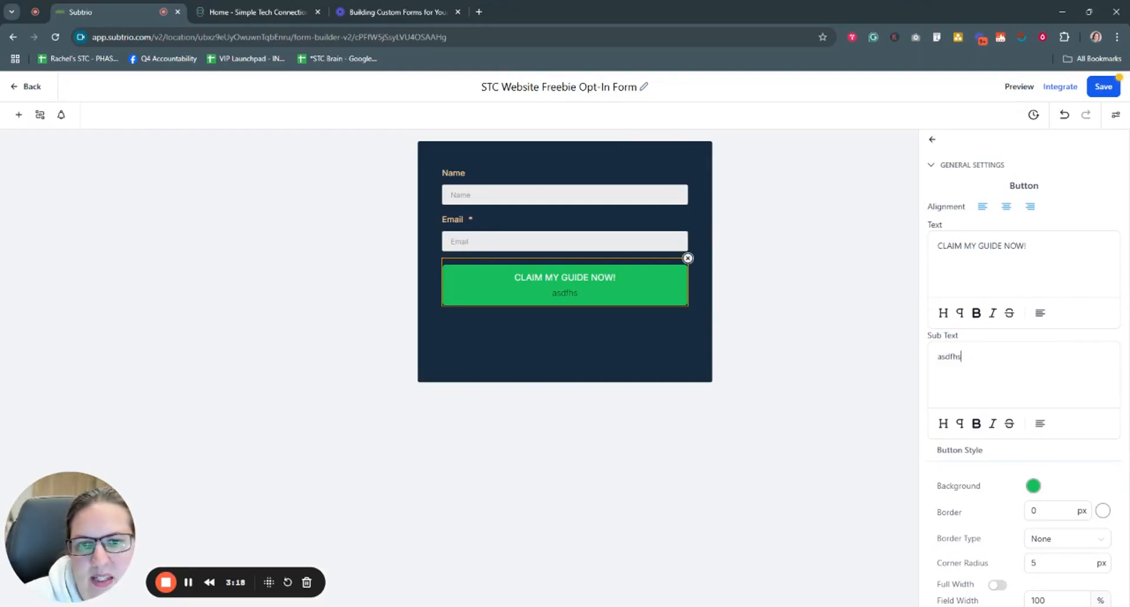
key("BackSpace")
key("BackSpace")
key("BackSpace")
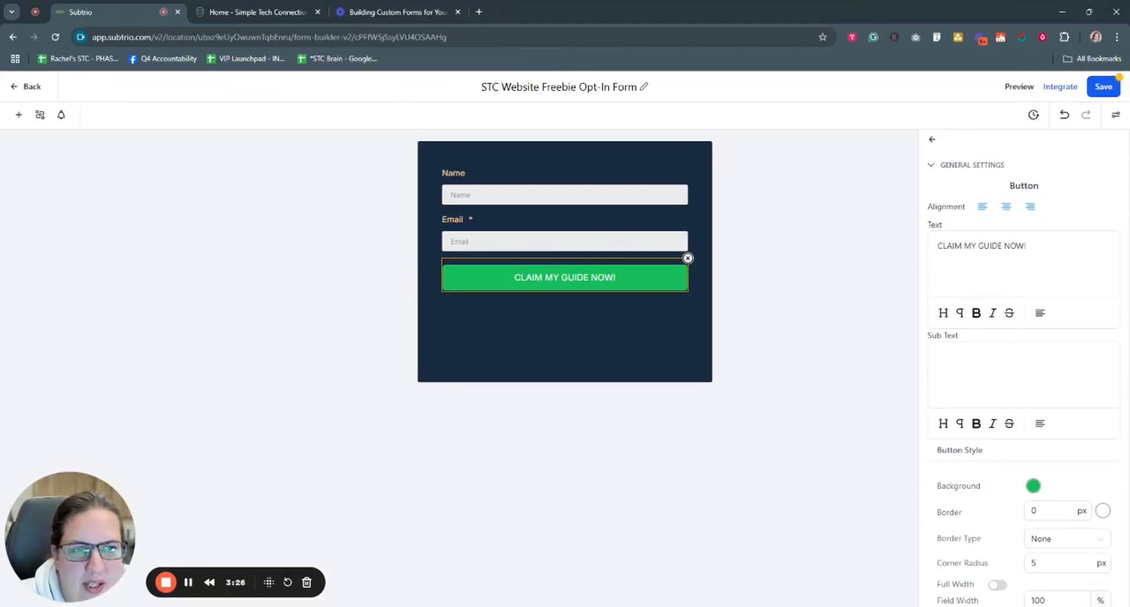
scroll(1030, 212, "down", 1)
scroll(1024, 248, "up", 1)
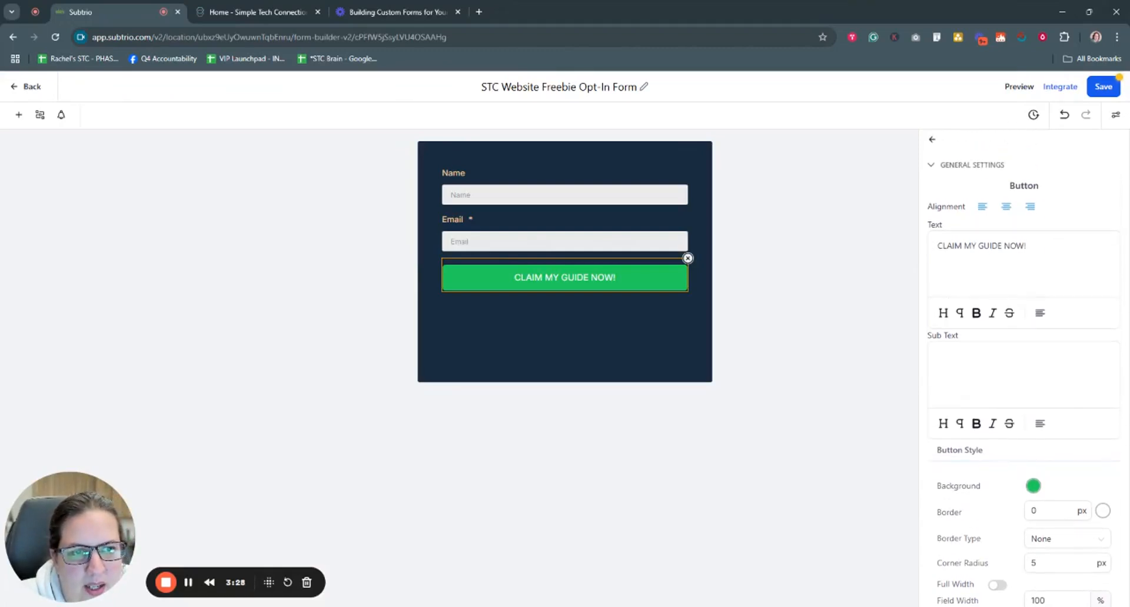
left_click_drag(937, 246, 1026, 246)
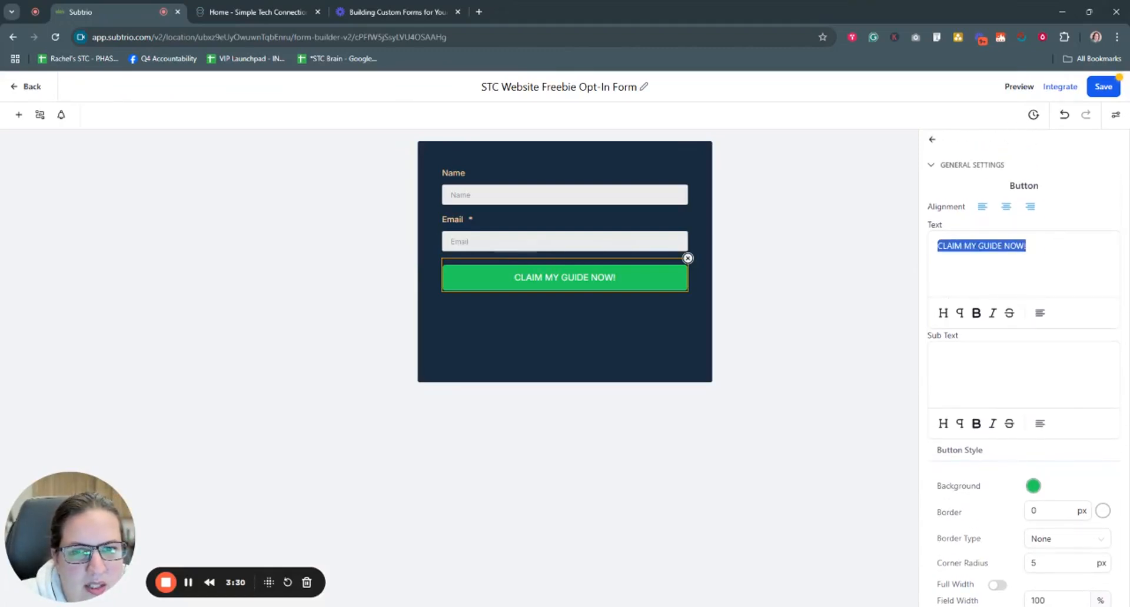
left_click(1040, 313)
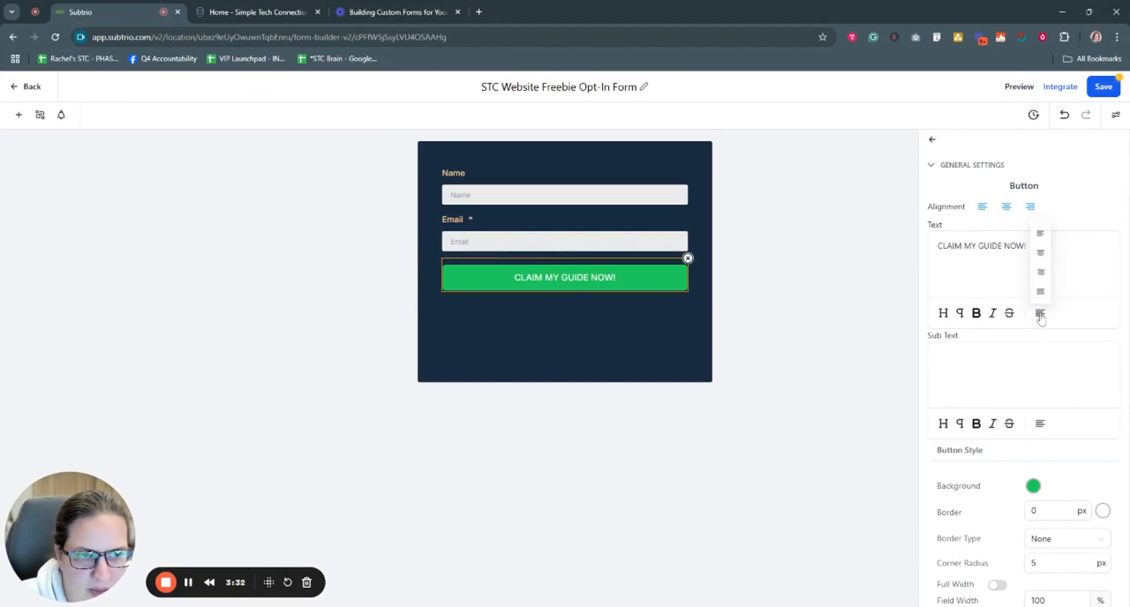
left_click(1041, 251)
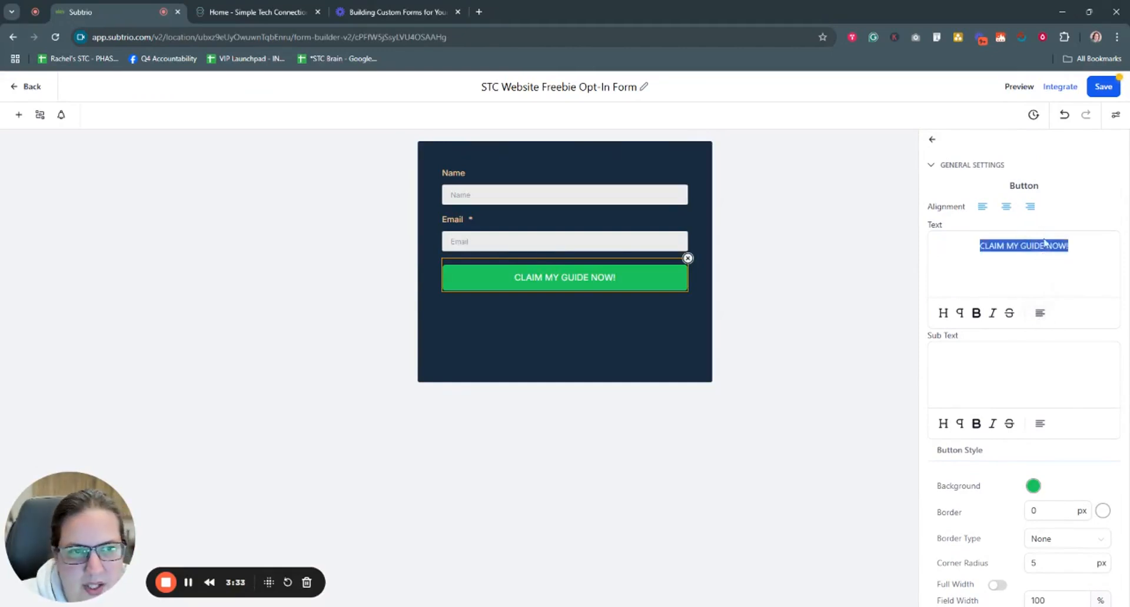
left_click(1041, 314)
left_click(1040, 229)
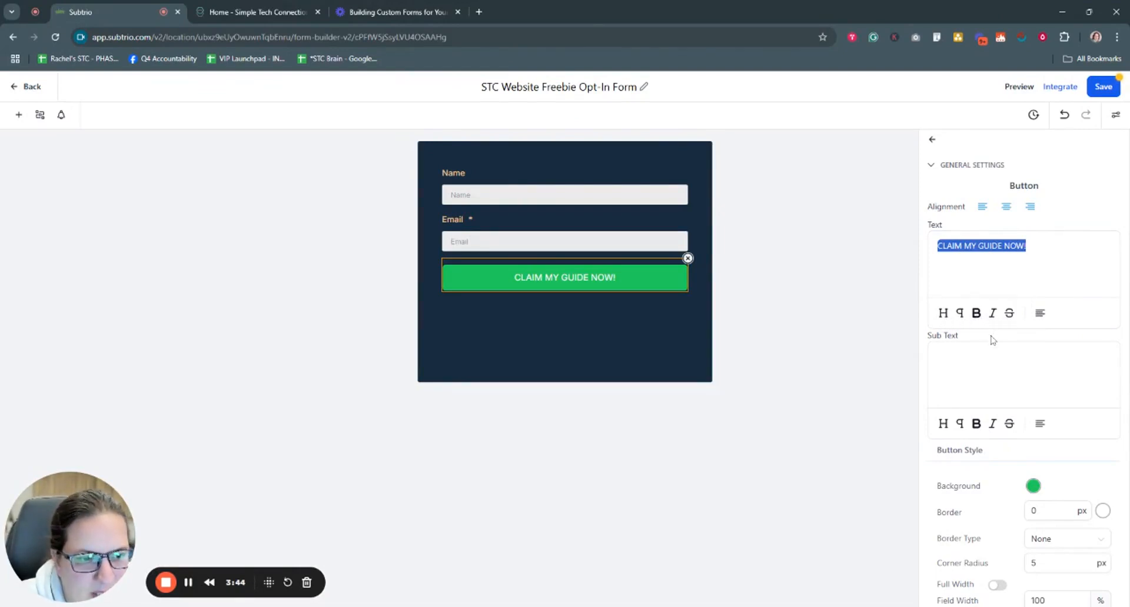
scroll(1003, 389, "down", 6)
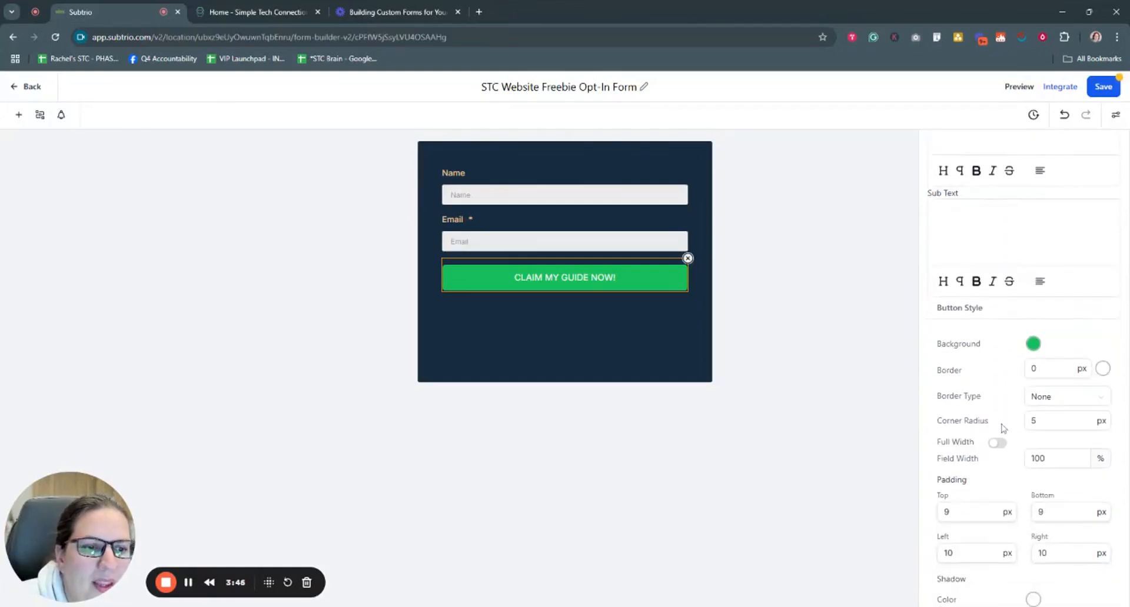
scroll(1003, 428, "up", 2)
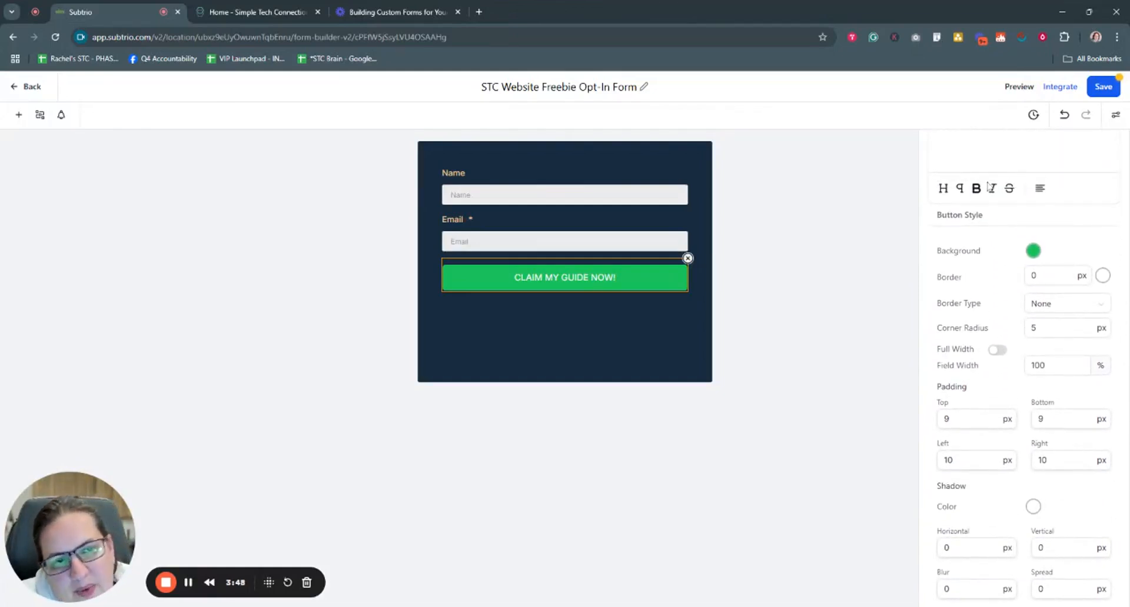
Step: Replace the button's green background with hex colour D57A66ff
left_click(1035, 252)
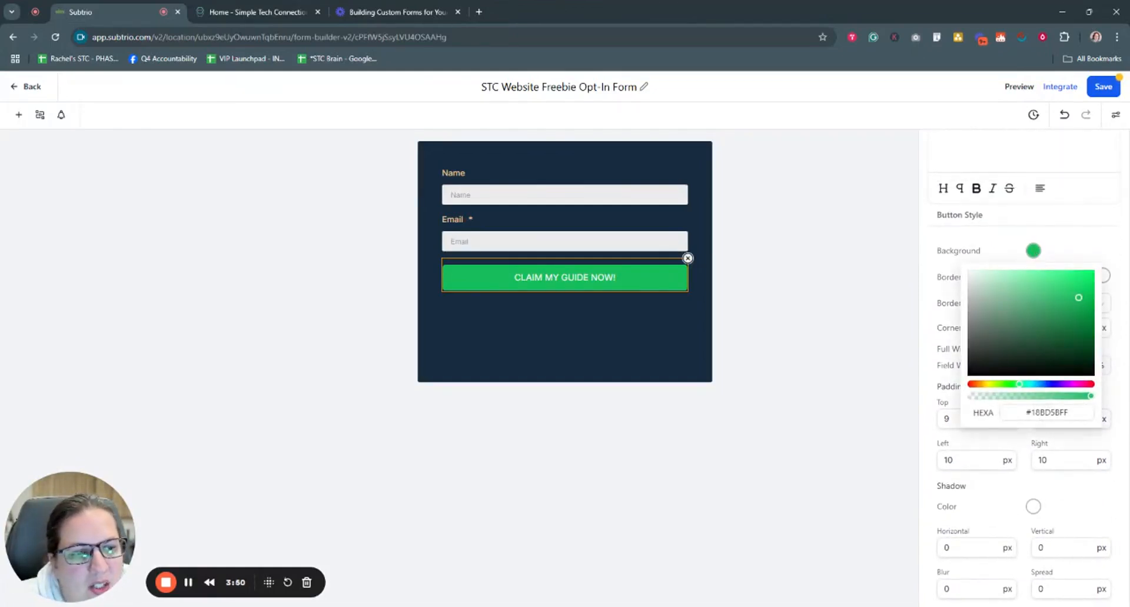
left_click(1050, 414)
left_click_drag(1031, 413, 1069, 412)
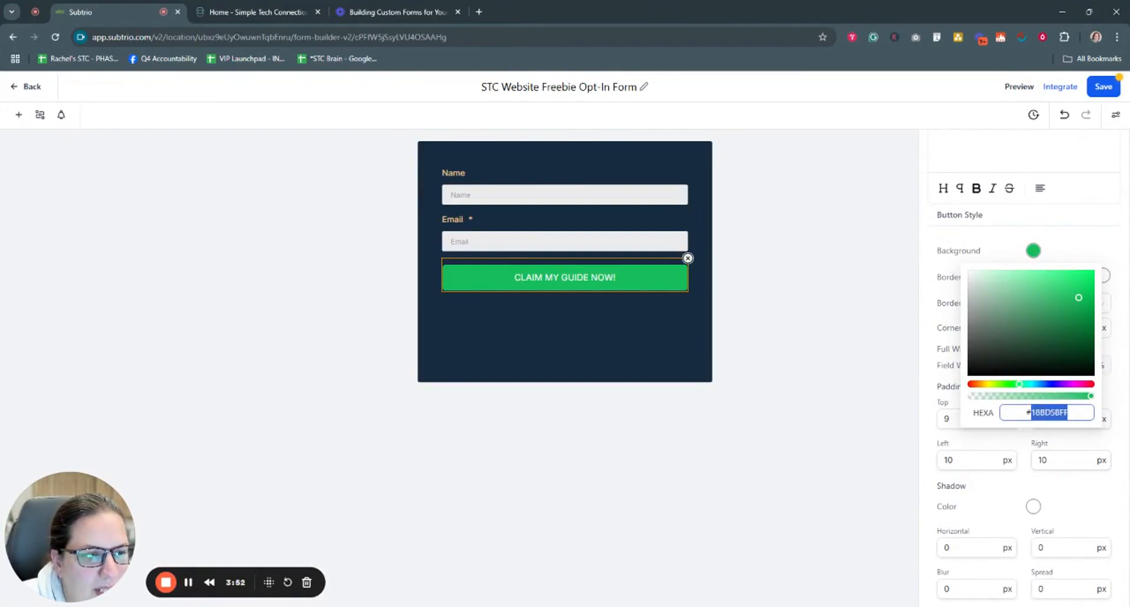
type("D")
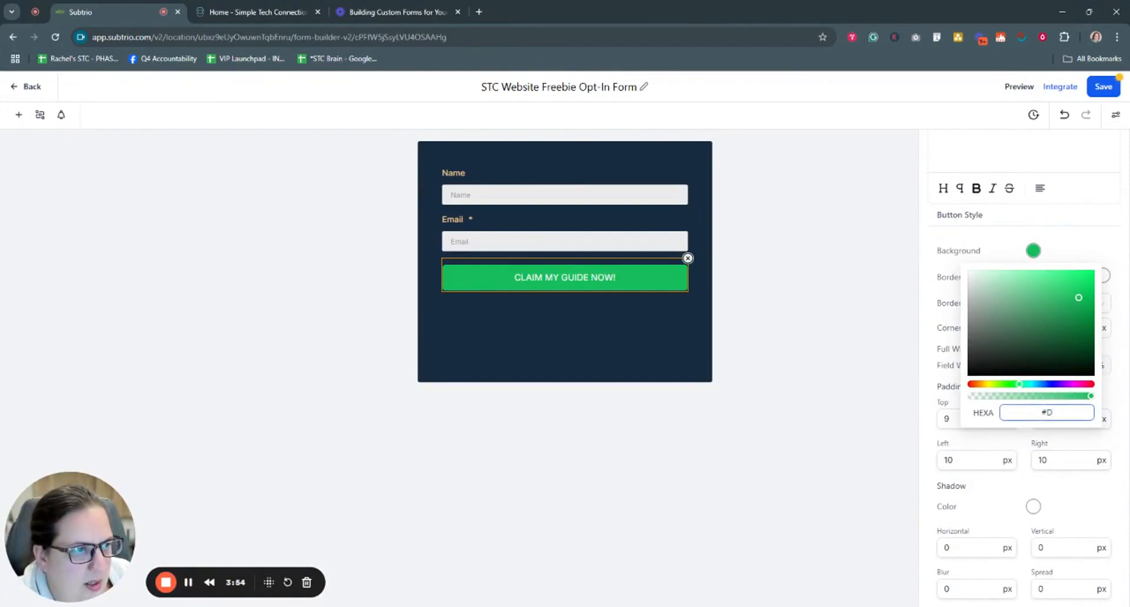
type("57")
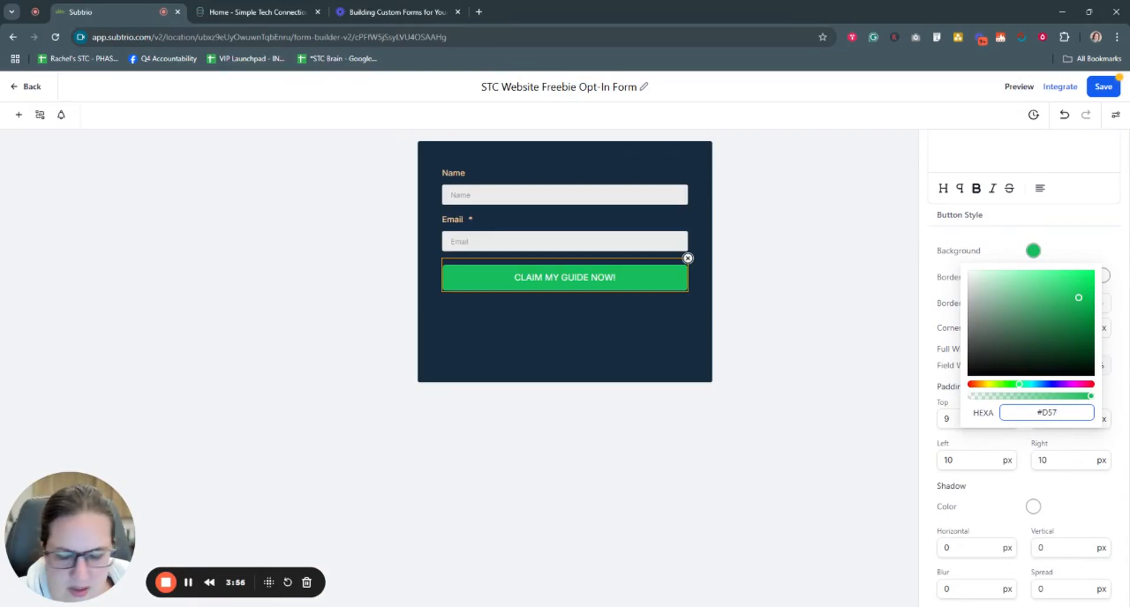
type("A66ff")
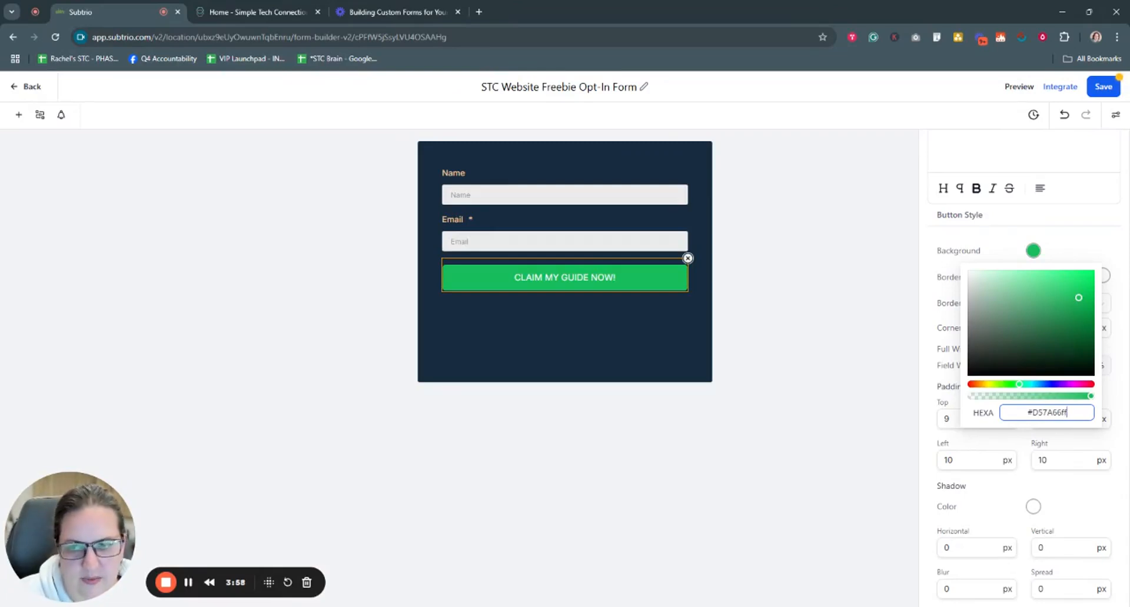
key("Return")
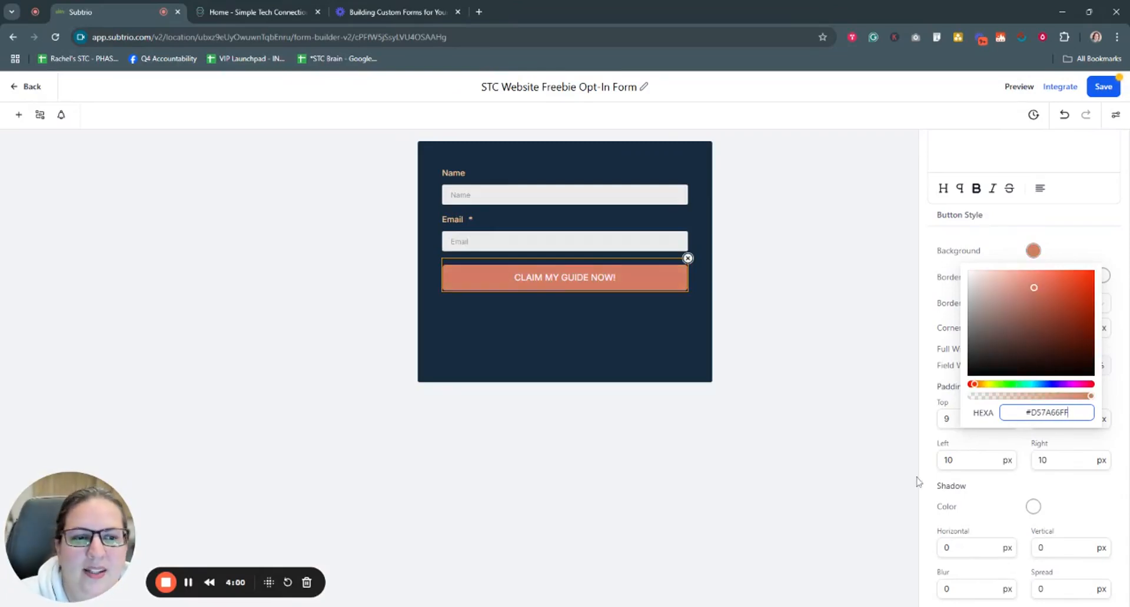
left_click(899, 452)
Step: Try a border width of 5 on the button, then set it back to 0
left_click(656, 285)
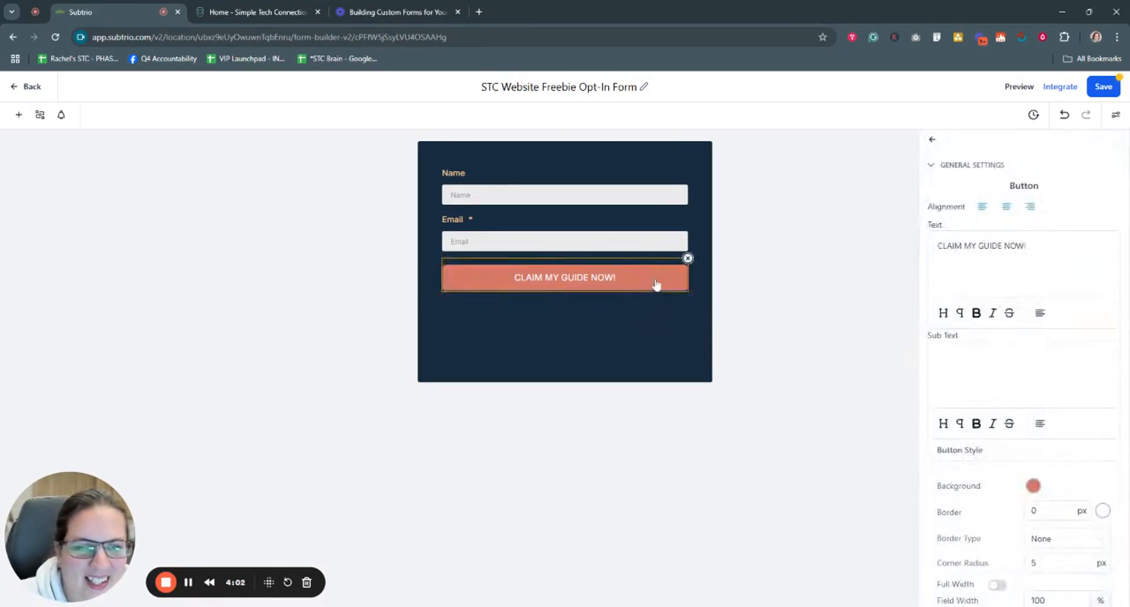
scroll(1008, 411, "down", 5)
scroll(1040, 317, "up", 1)
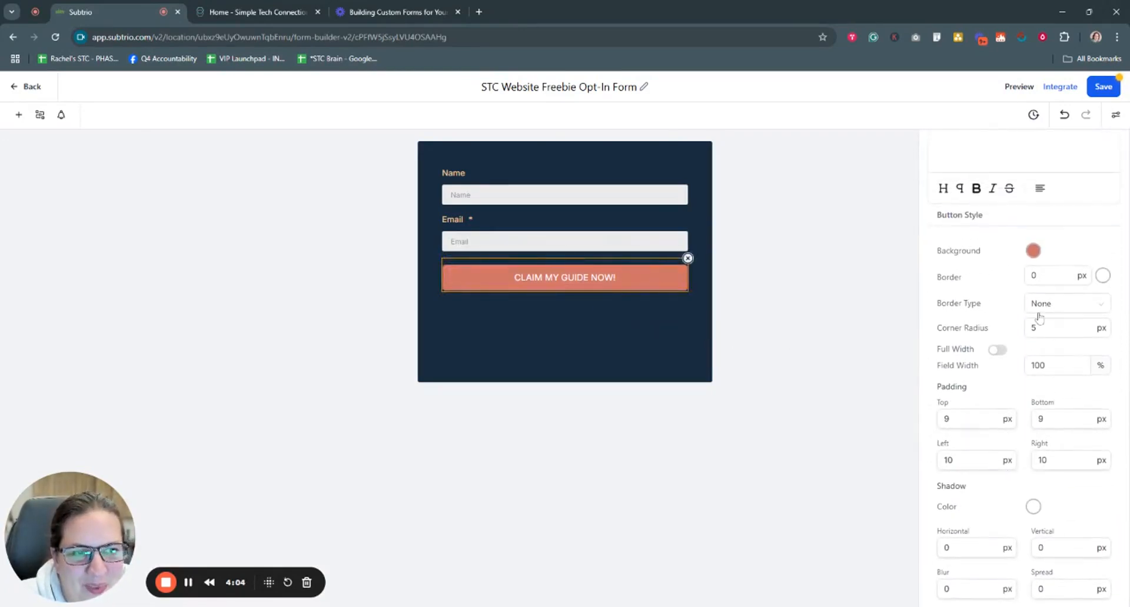
left_click(1025, 278)
double_click(1026, 278)
type("5")
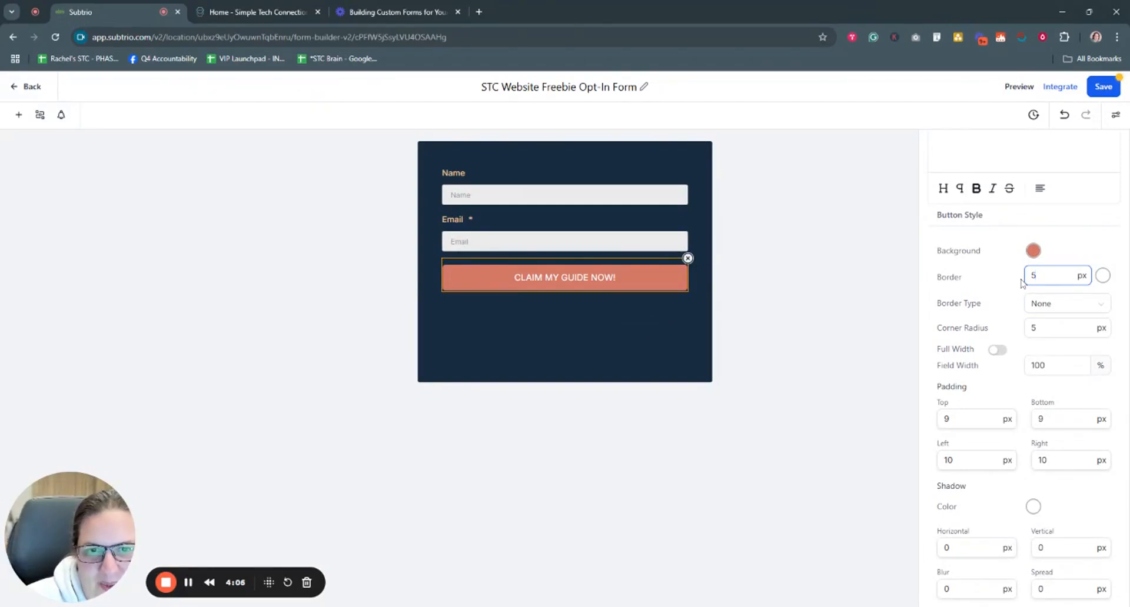
double_click(1026, 278)
type("0")
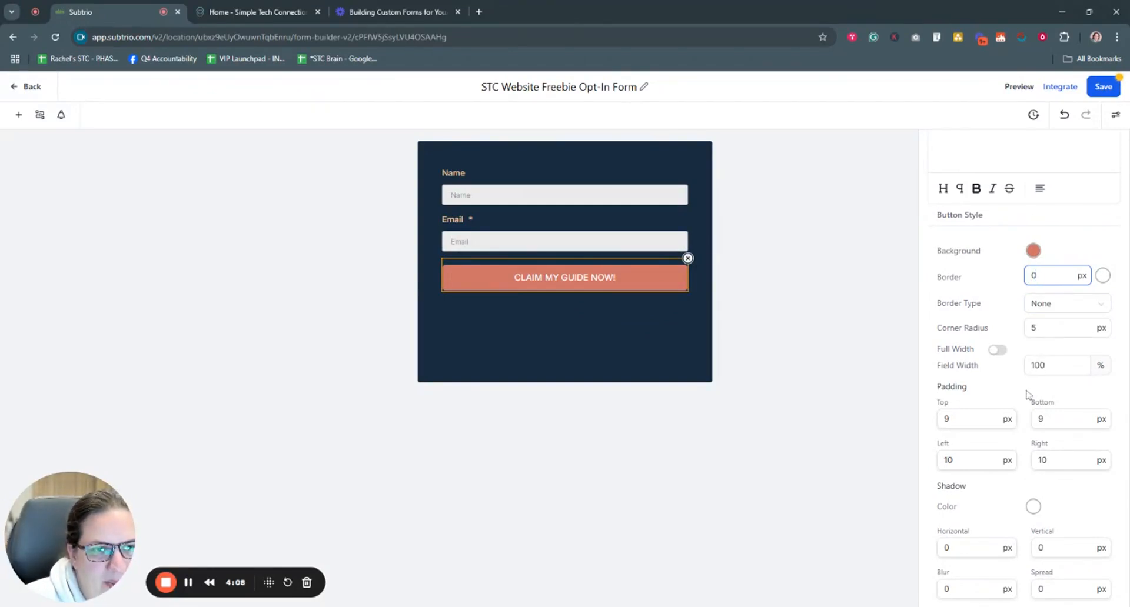
Step: Set the button's field width to 50% and centre it after trying right and left alignment
scroll(1027, 394, "down", 1)
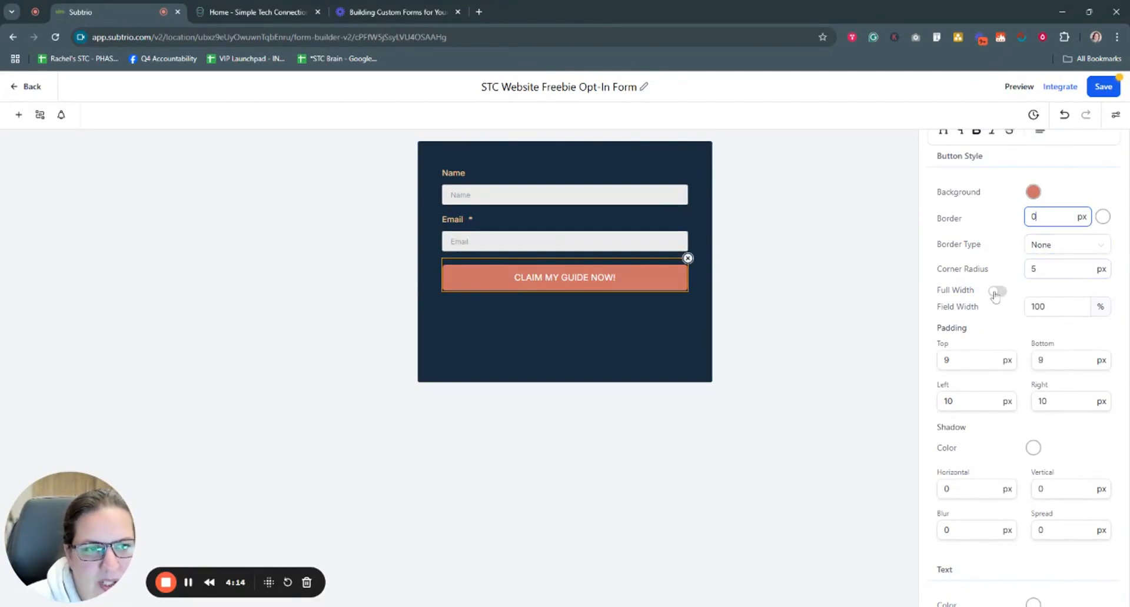
double_click(1037, 307)
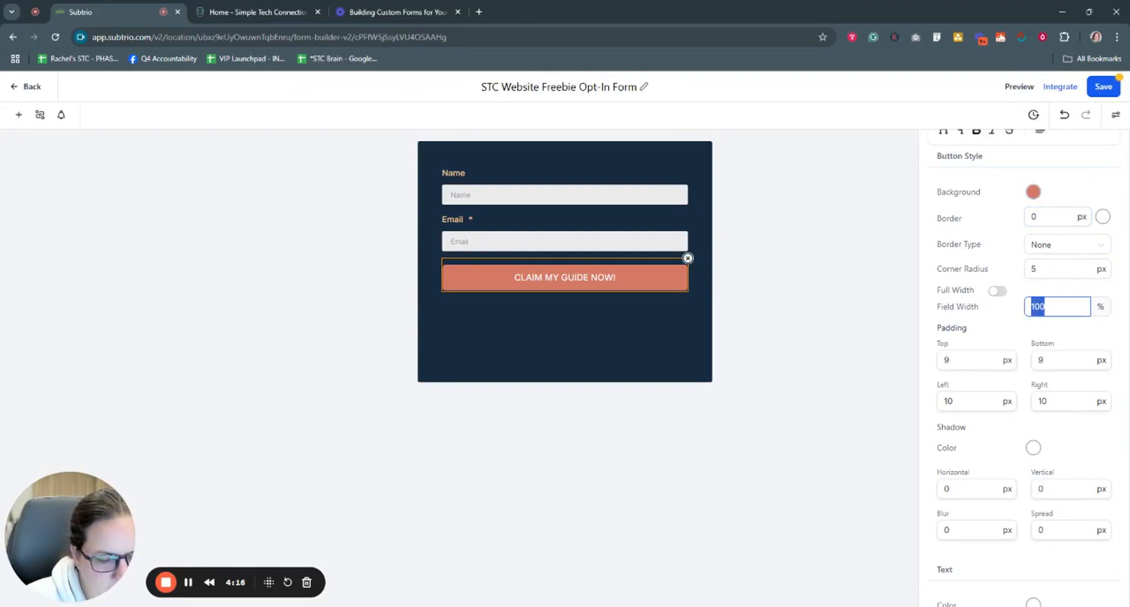
type("50")
scroll(1024, 353, "up", 5)
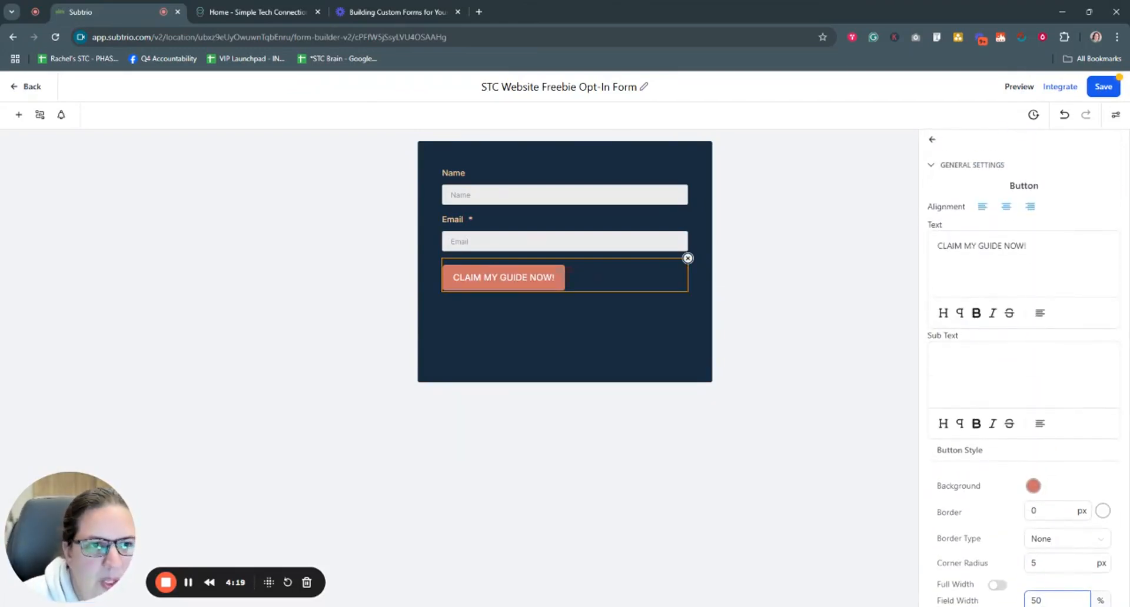
left_click(1006, 208)
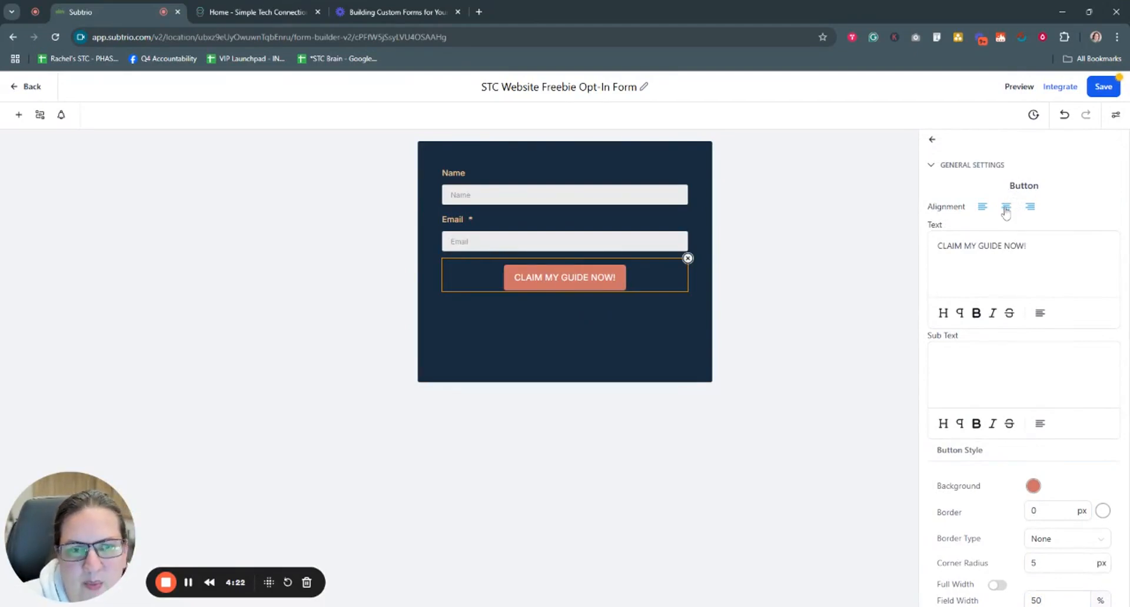
left_click(1030, 208)
left_click(1006, 207)
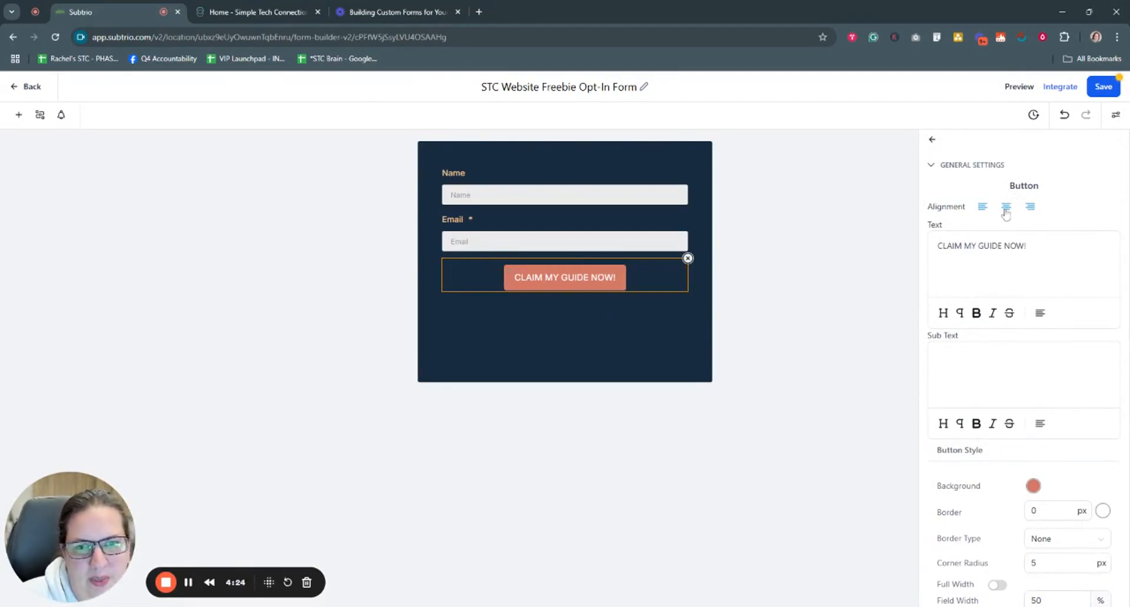
left_click(982, 209)
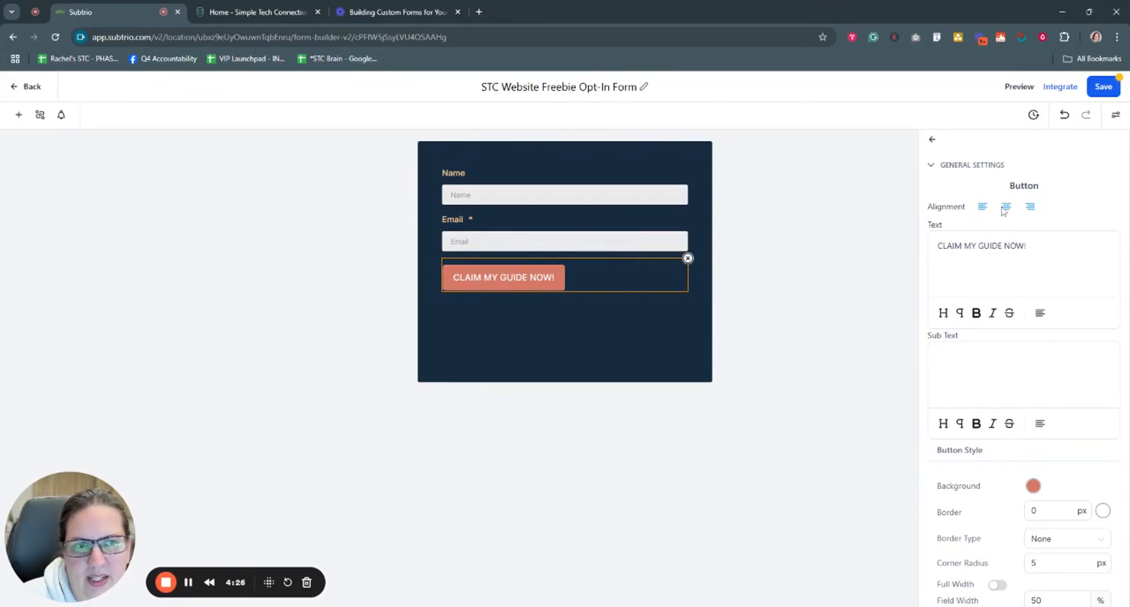
left_click(1006, 208)
scroll(1021, 412, "down", 6)
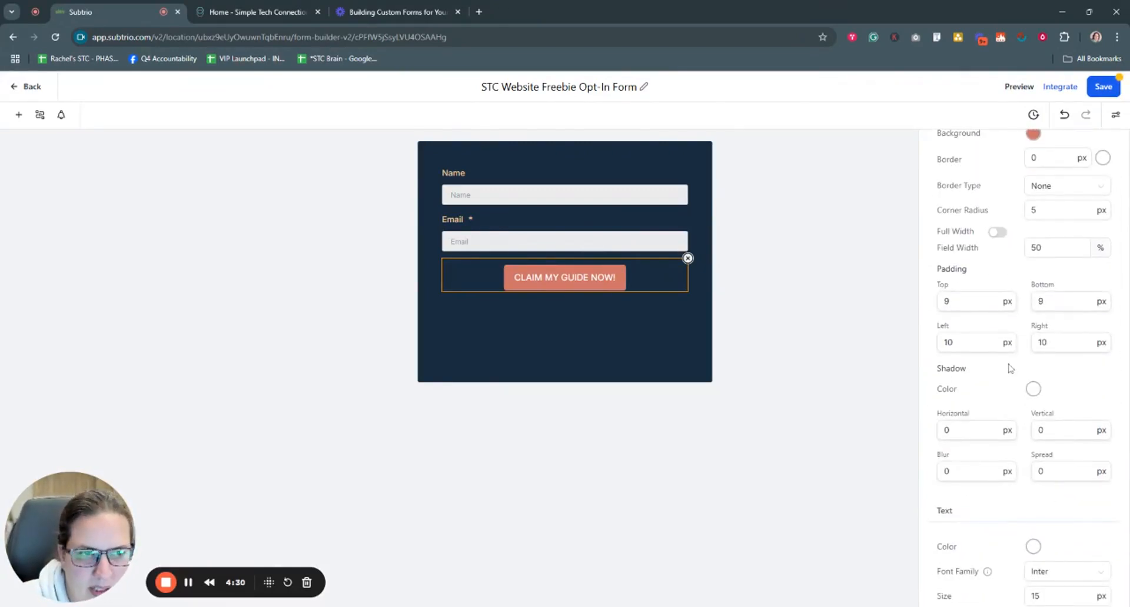
Step: Try 10 px for the button's top and bottom padding
scroll(1012, 376, "up", 2)
scroll(1013, 376, "down", 3)
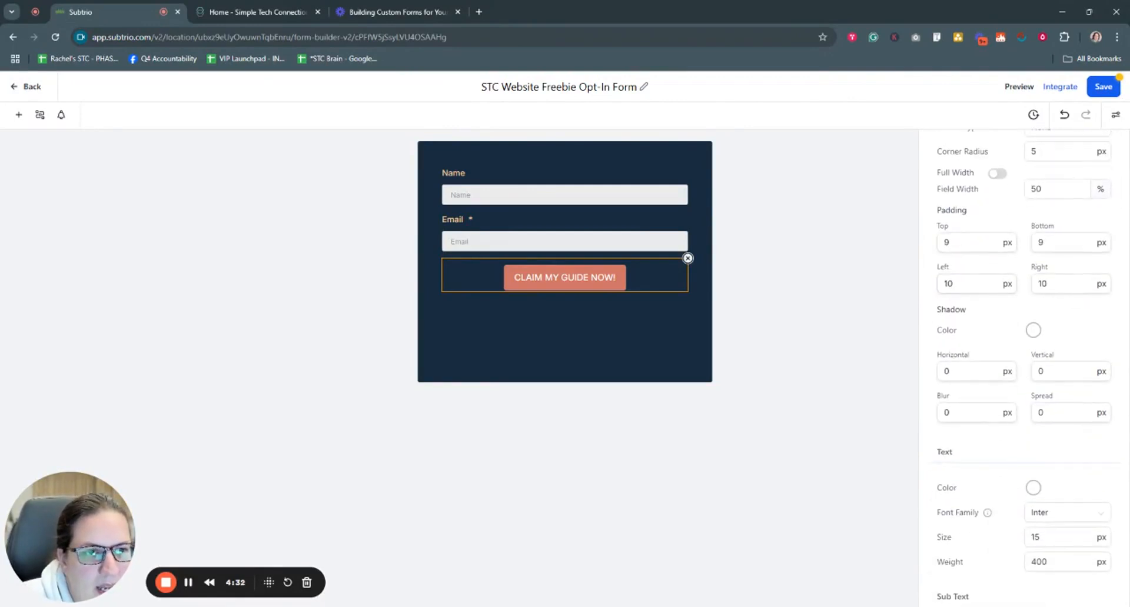
left_click_drag(957, 243, 929, 246)
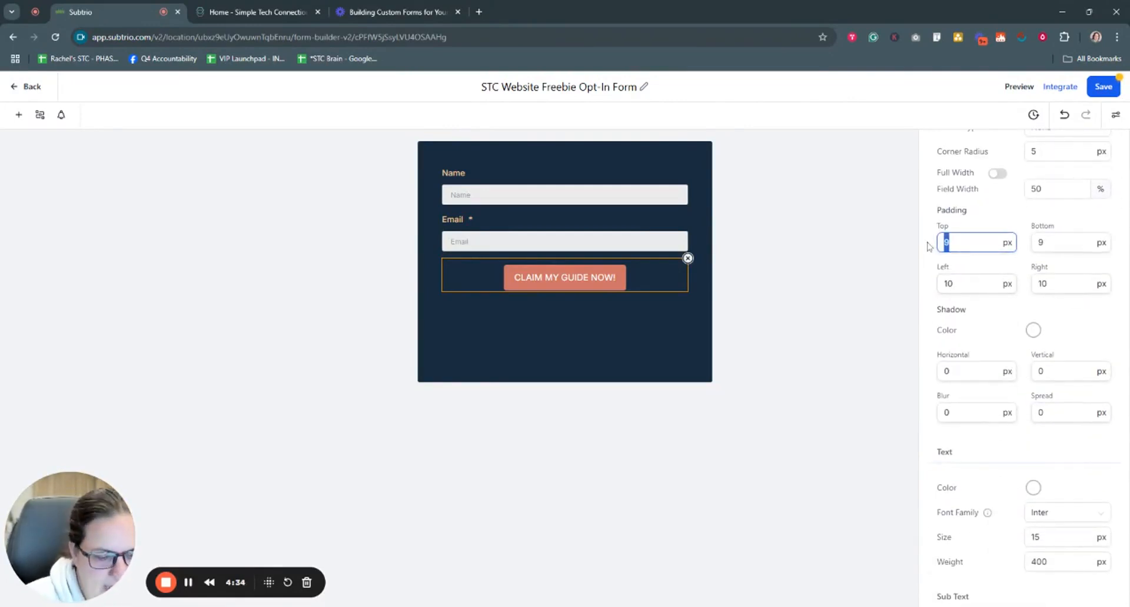
type("10")
left_click_drag(1043, 243, 1025, 246)
type("10")
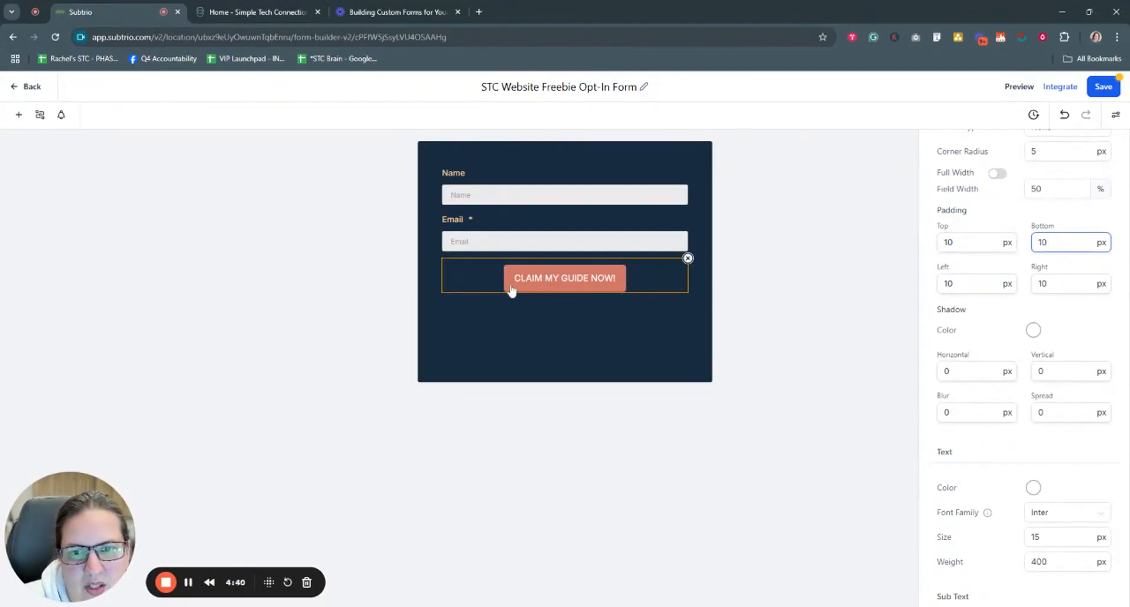
Step: Set the top, bottom, left and right padding to 5 px each
left_click_drag(954, 242, 932, 248)
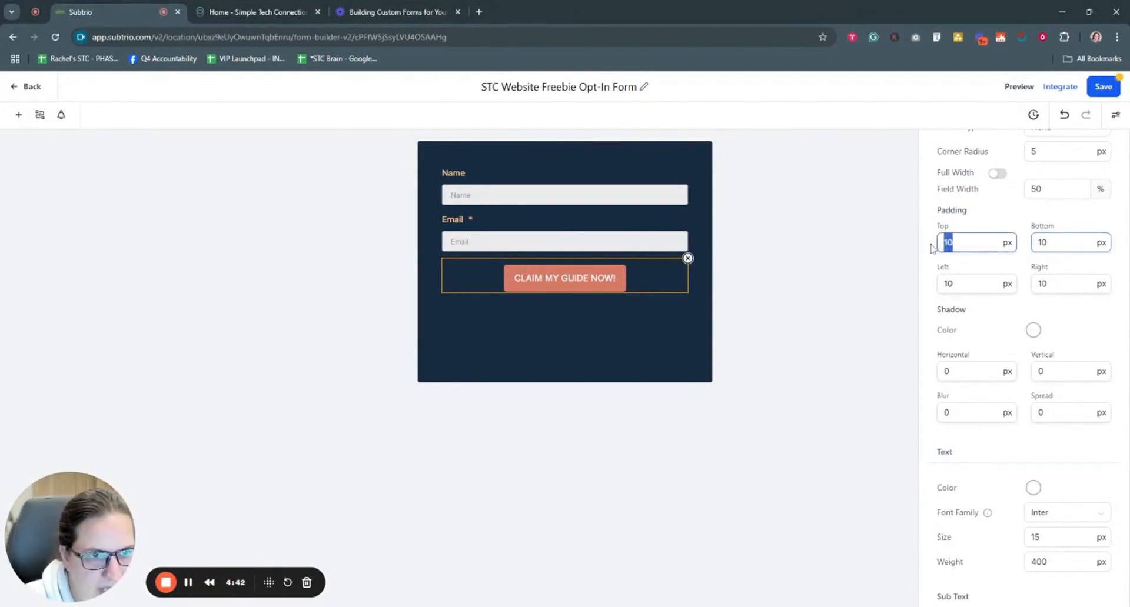
type("5")
double_click(1064, 250)
type("5")
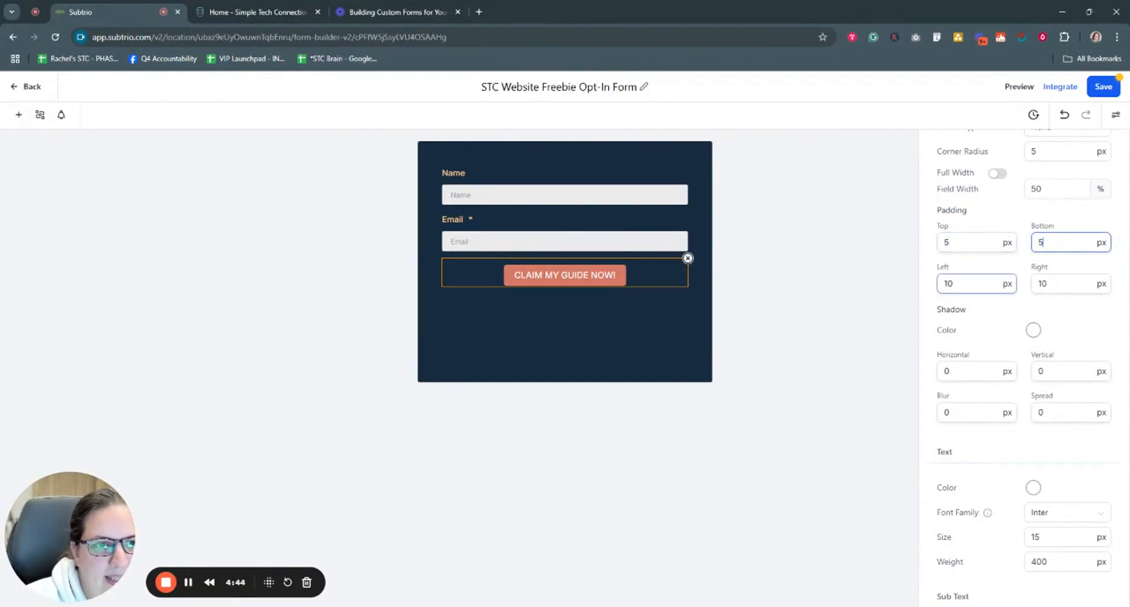
double_click(947, 284)
type("5")
left_click_drag(1050, 284, 1021, 288)
type("5")
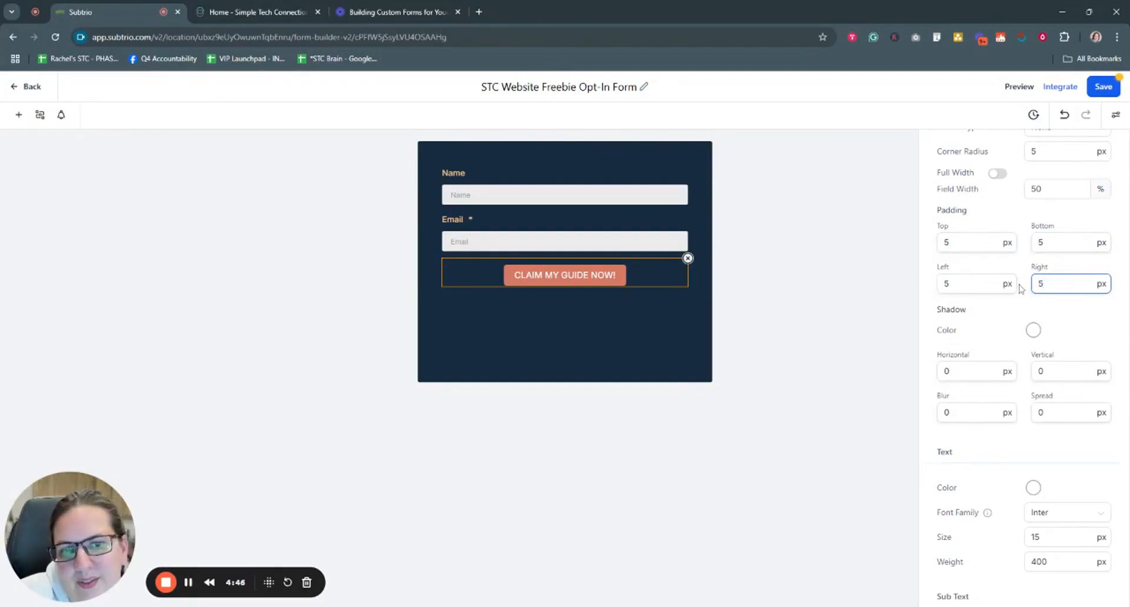
scroll(1034, 303, "down", 1)
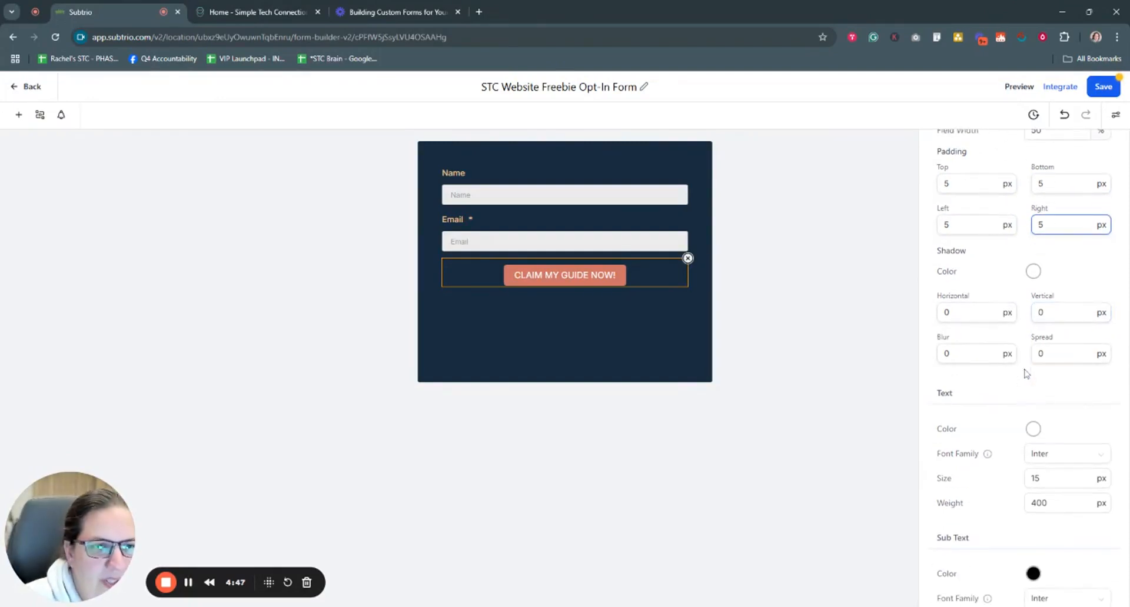
Step: Make the button shadow grey with horizontal, vertical and blur values of 3
left_click(1034, 273)
left_click(1040, 434)
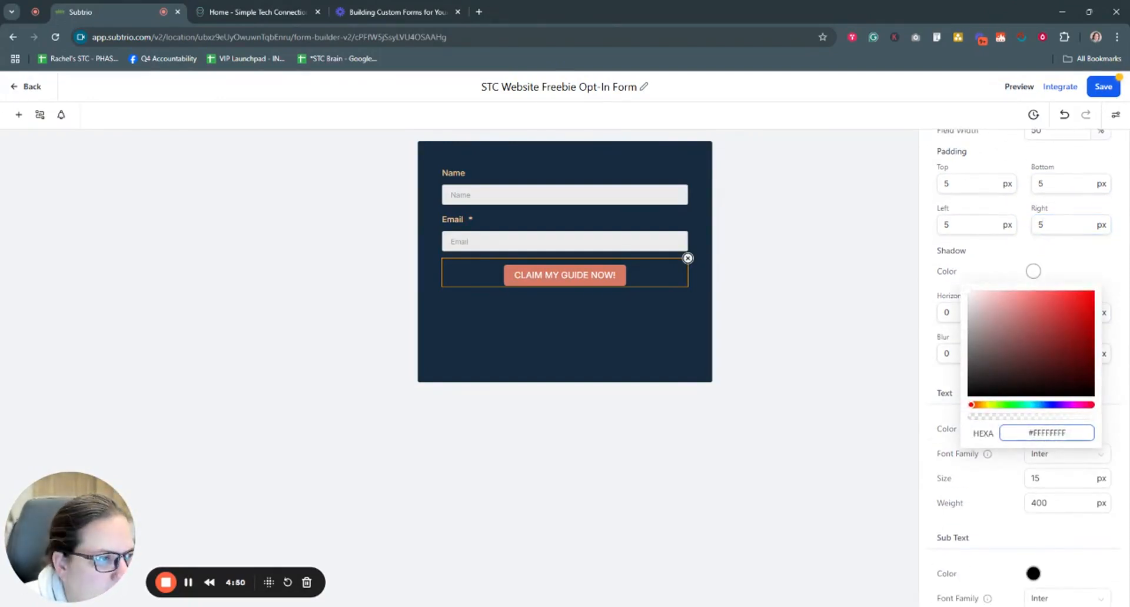
left_click_drag(970, 356, 930, 322)
left_click(979, 266)
type("3")
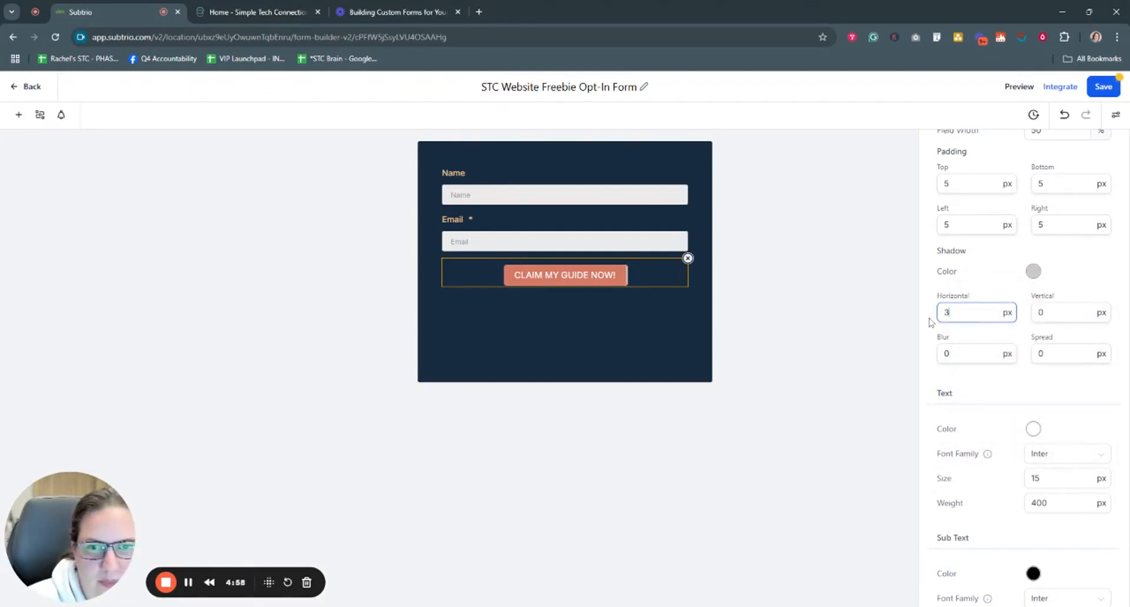
double_click(1041, 313)
type("3")
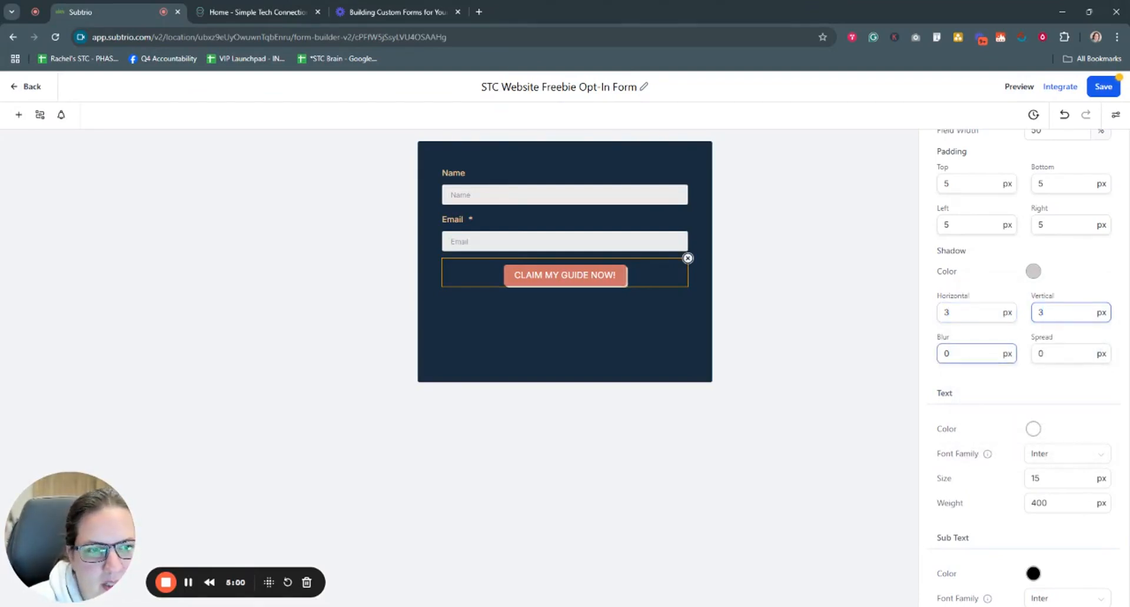
left_click_drag(956, 354, 932, 360)
type("3")
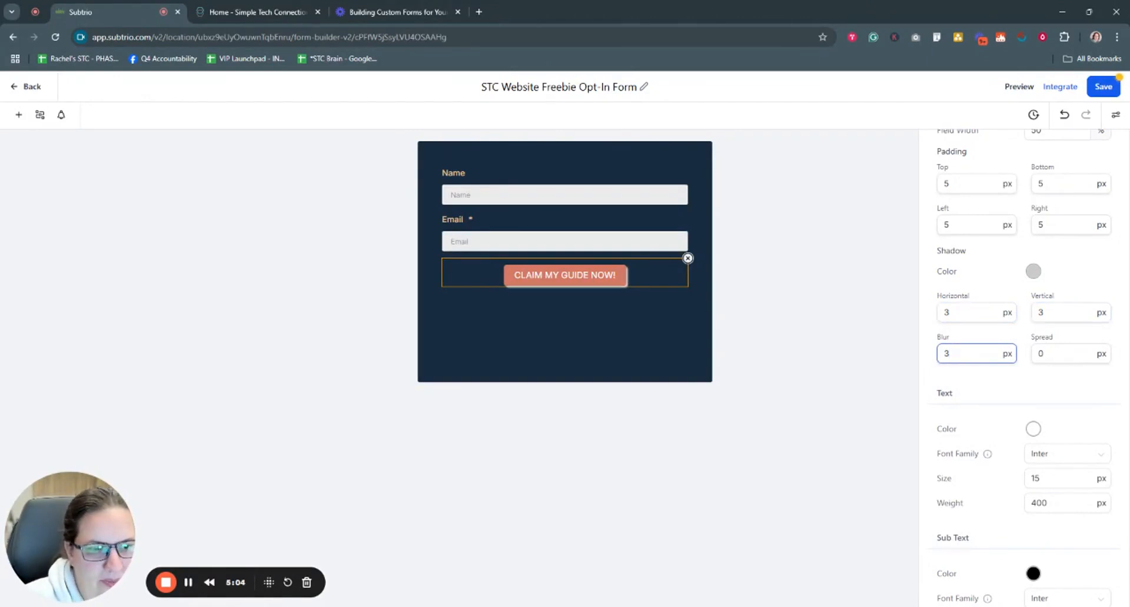
Step: Darken the shadow to #747272FF and reduce the horizontal and vertical offsets to 2 px
scroll(989, 380, "up", 8)
scroll(988, 380, "down", 9)
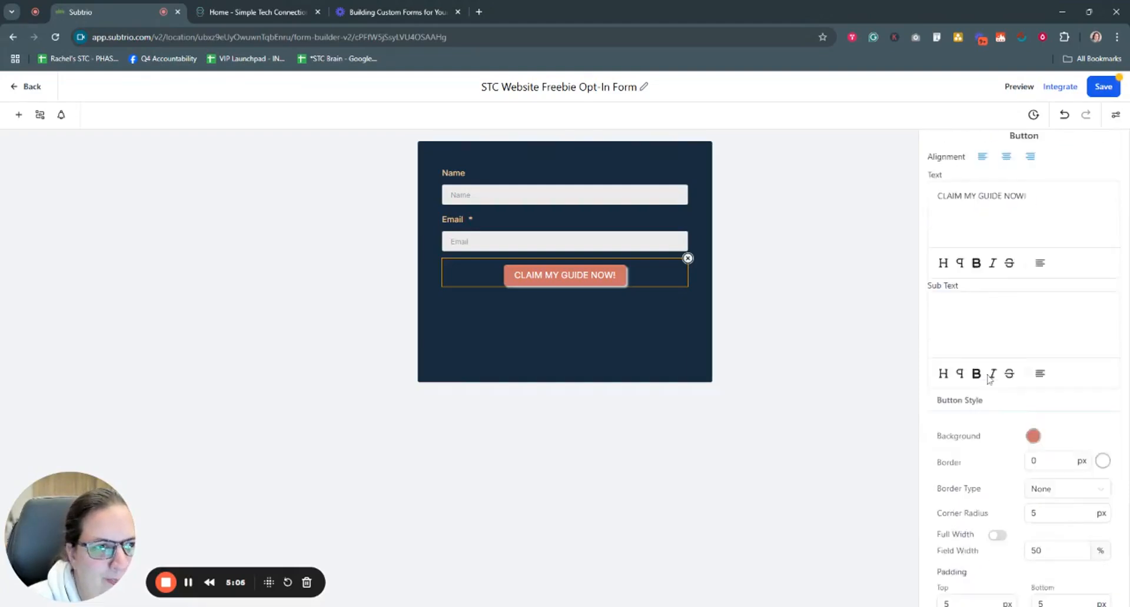
scroll(988, 380, "up", 1)
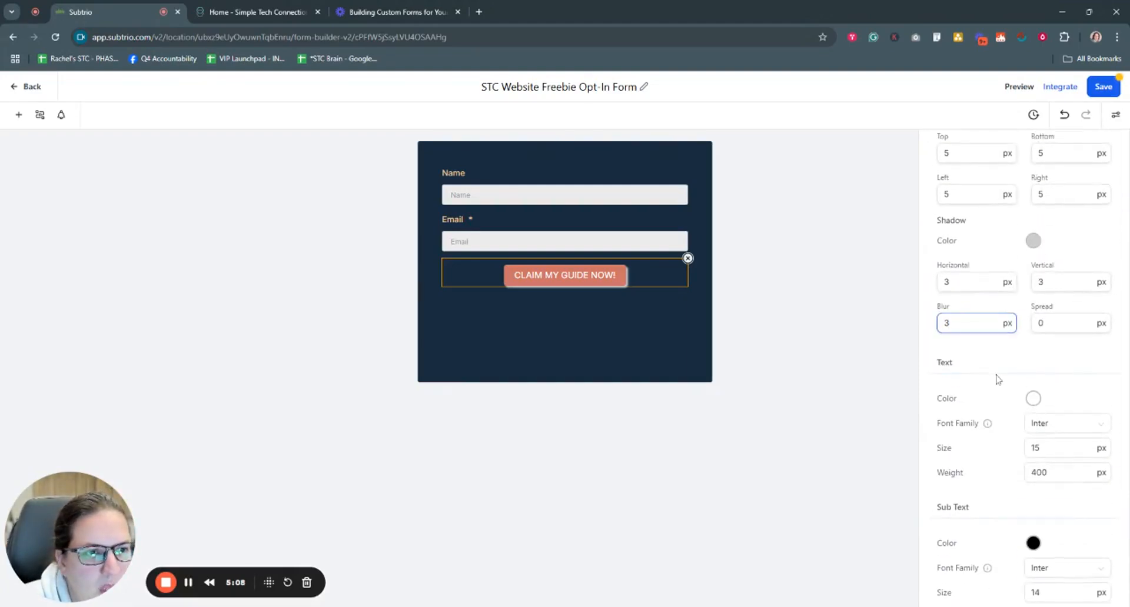
left_click_drag(958, 345, 940, 347)
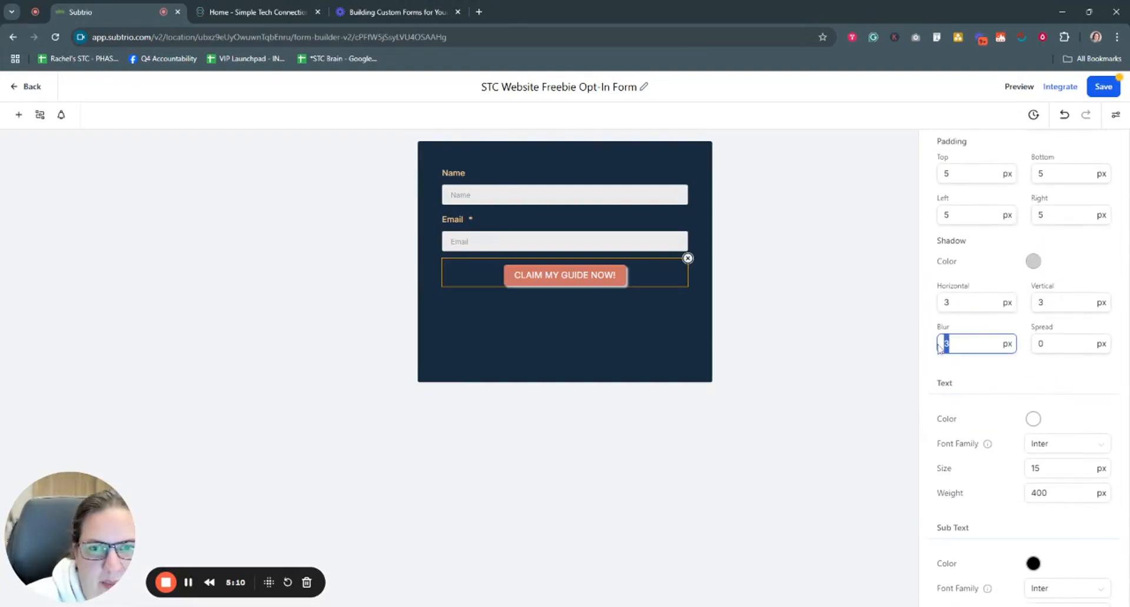
left_click(1034, 262)
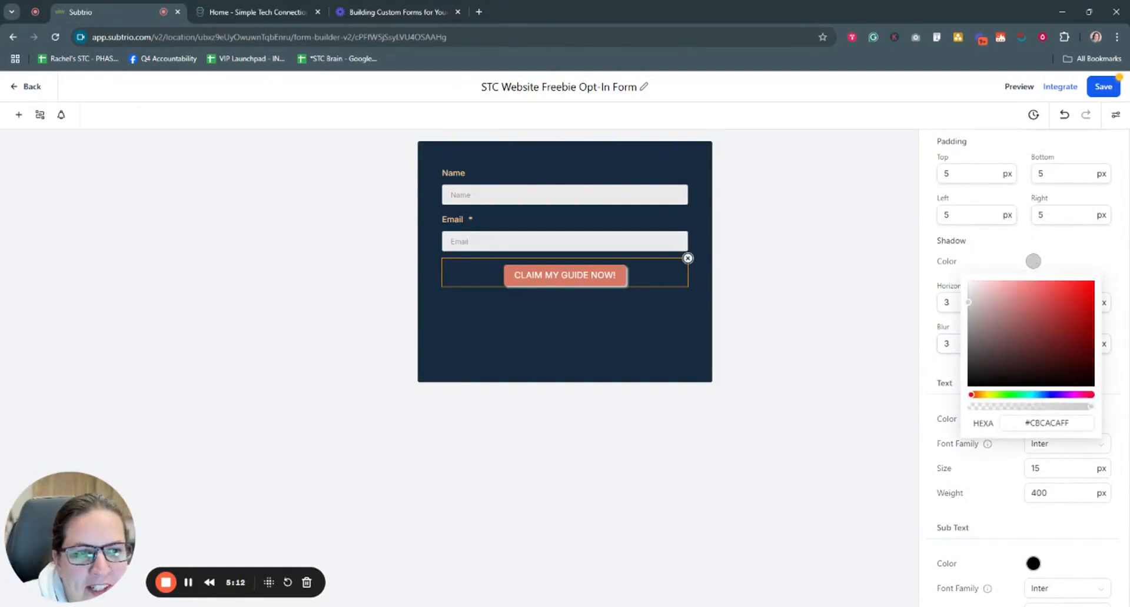
left_click_drag(968, 302, 970, 344)
left_click(1005, 261)
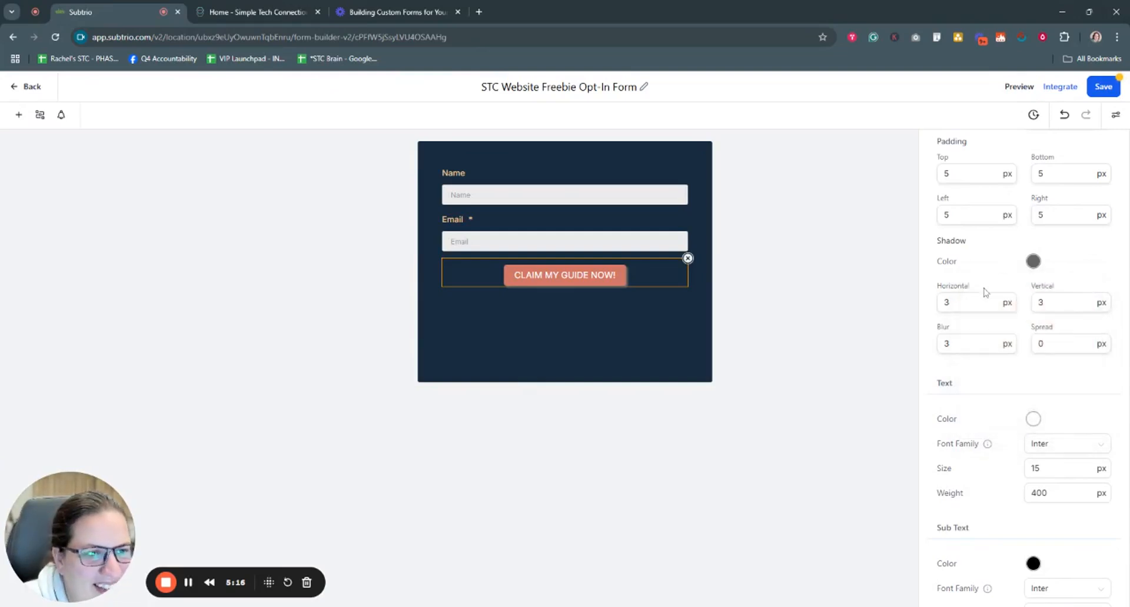
left_click_drag(951, 302, 917, 310)
left_click(1035, 302)
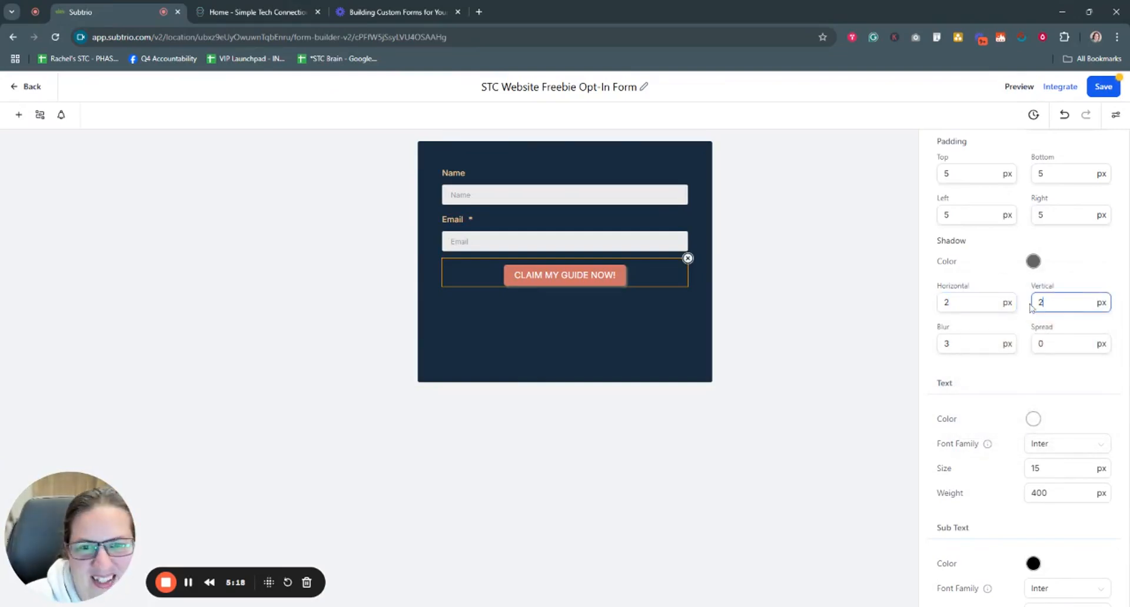
left_click(842, 388)
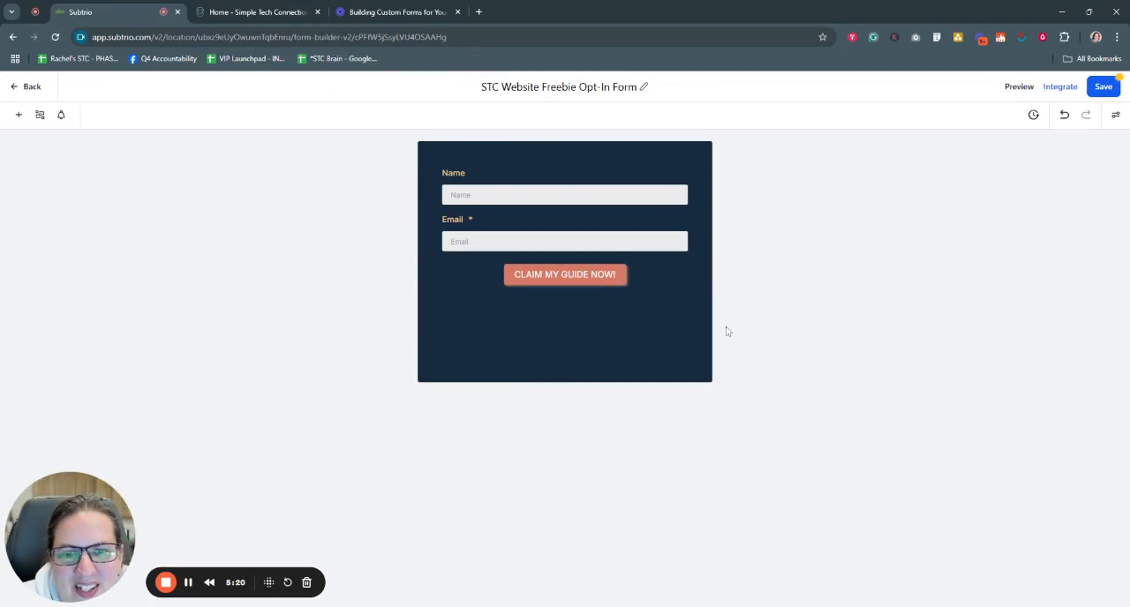
Step: Raise the button label's text weight from 400 to 500
left_click(607, 282)
scroll(1051, 388, "down", 7)
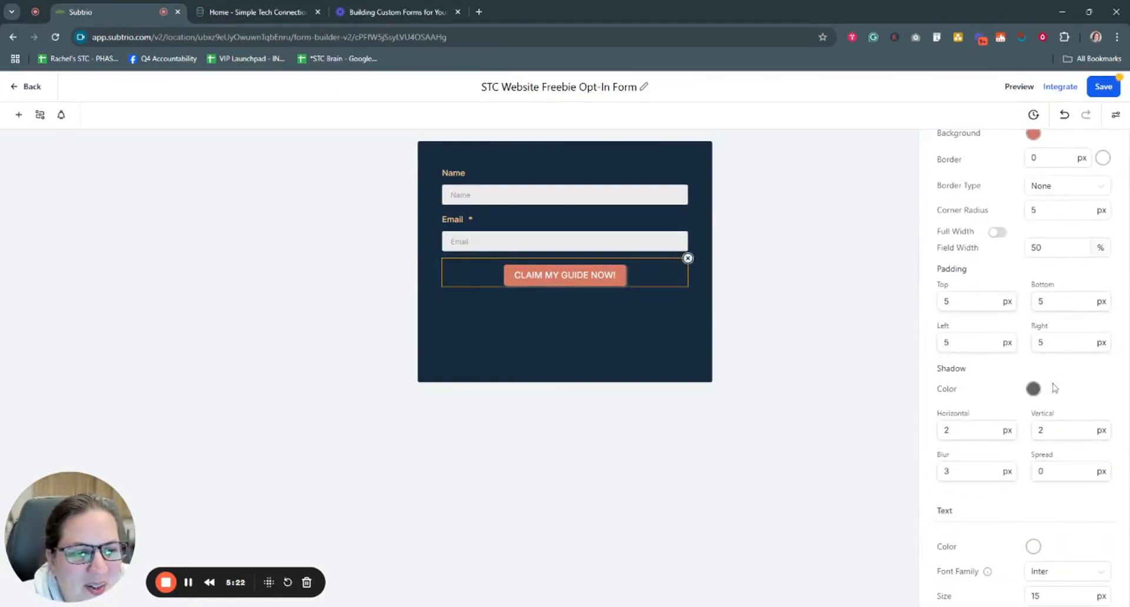
left_click(972, 372)
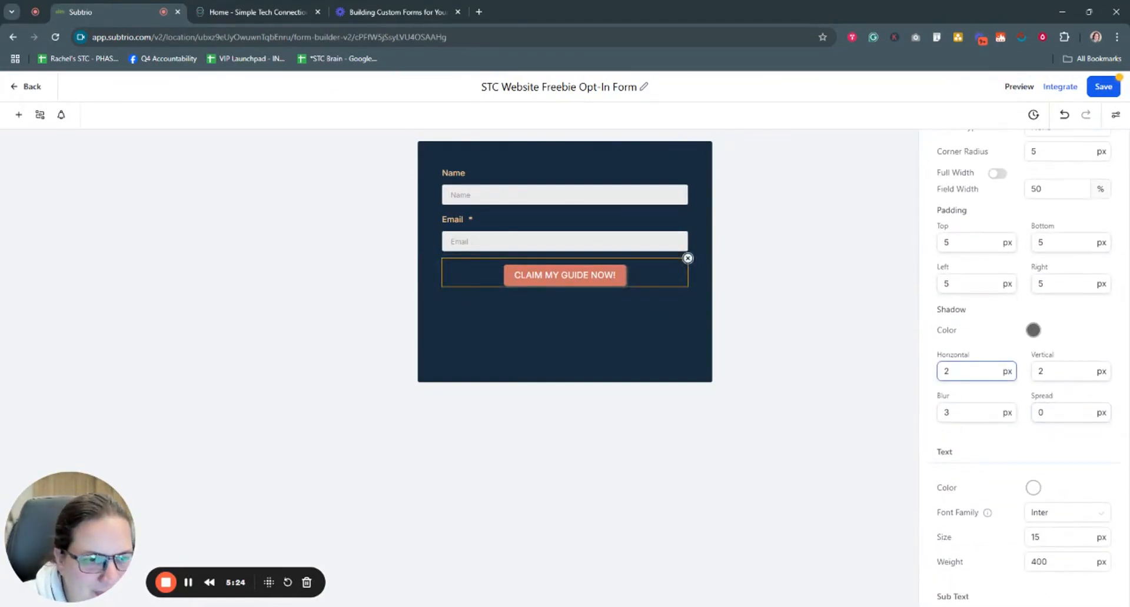
scroll(974, 286, "down", 2)
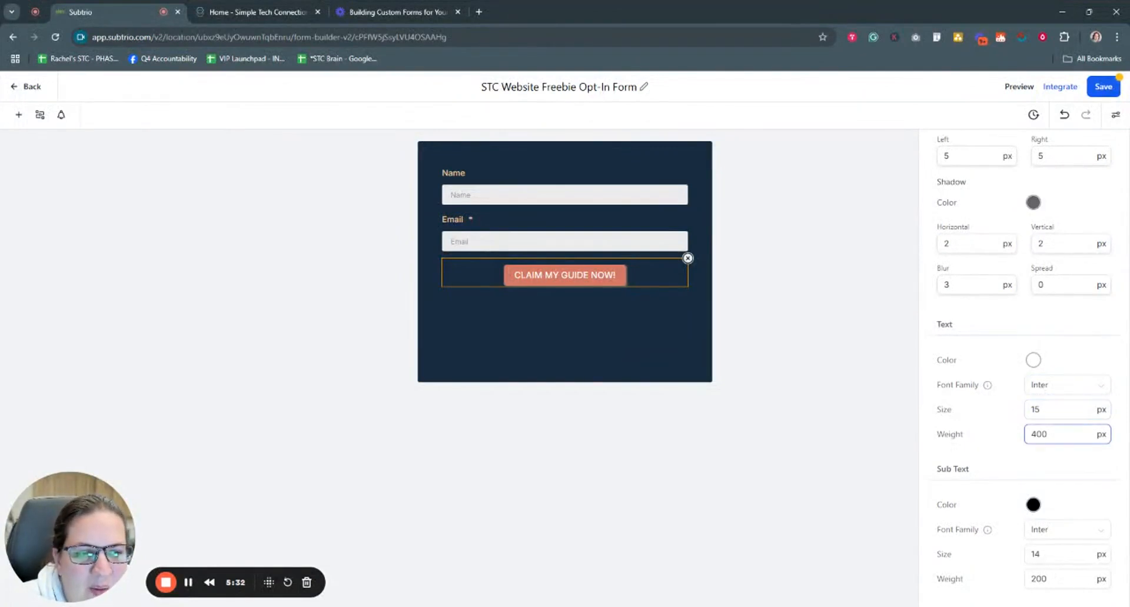
left_click_drag(1049, 434, 1018, 440)
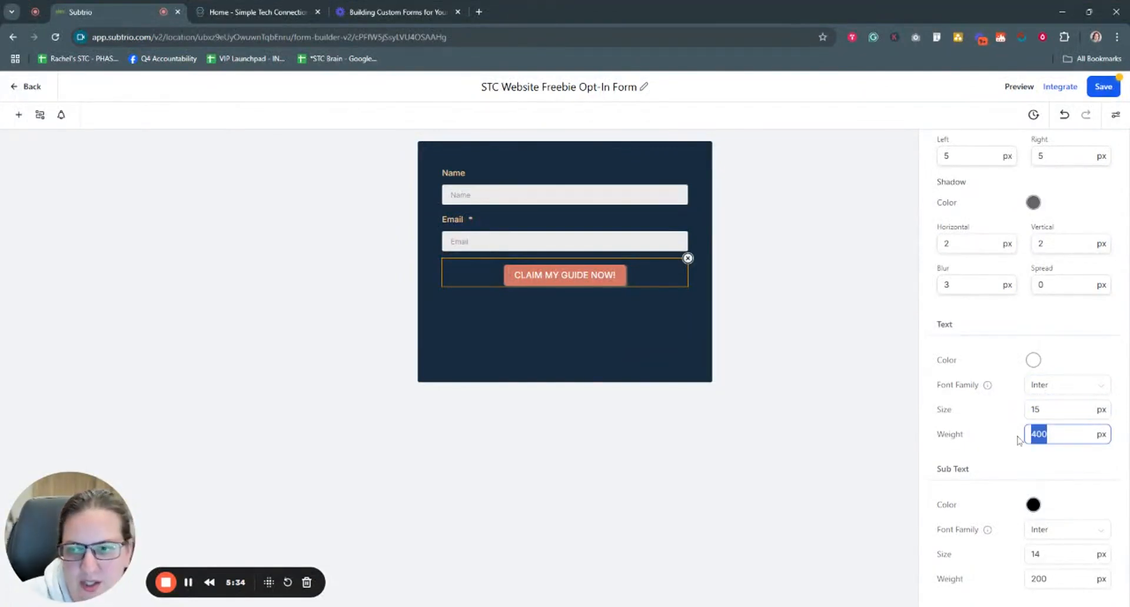
type("500")
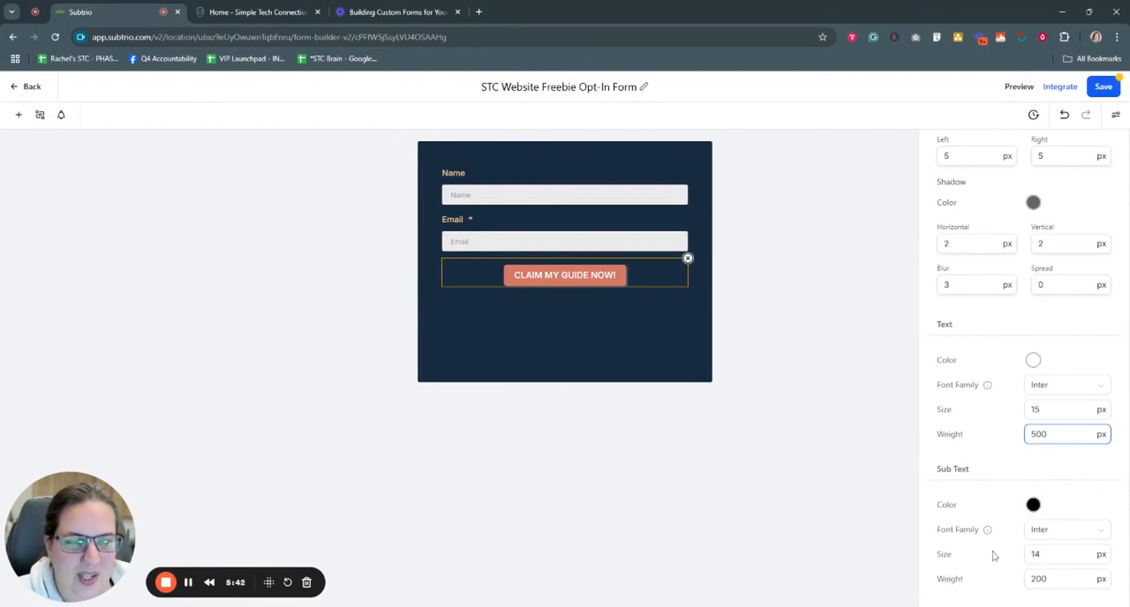
left_click(583, 293)
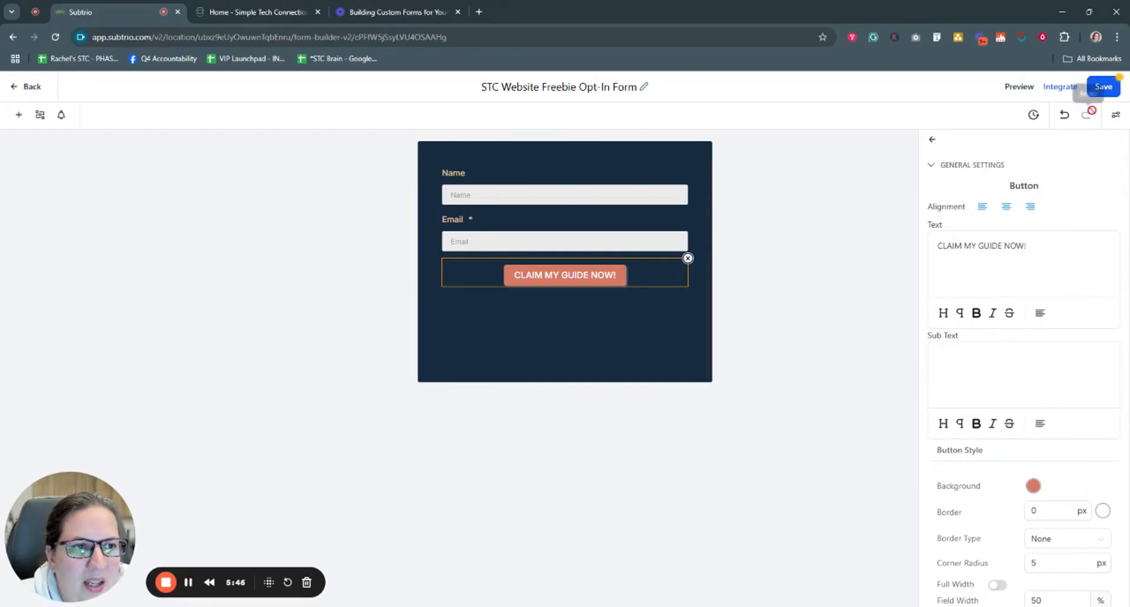
Step: Save the form, dismissing the error message and saving again
left_click(1099, 87)
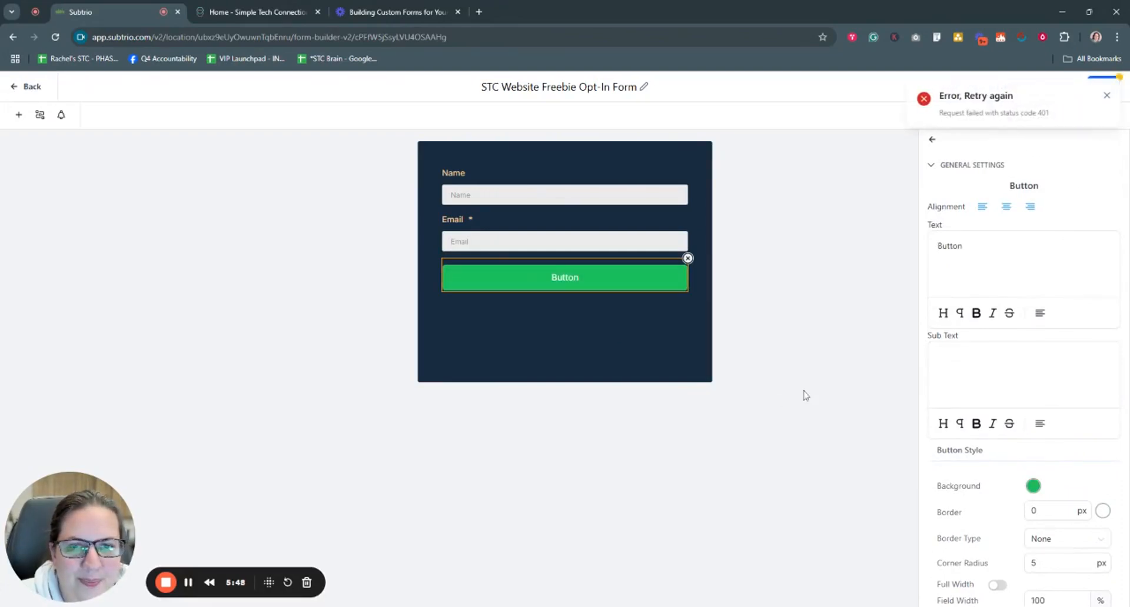
left_click(1107, 96)
left_click(1099, 87)
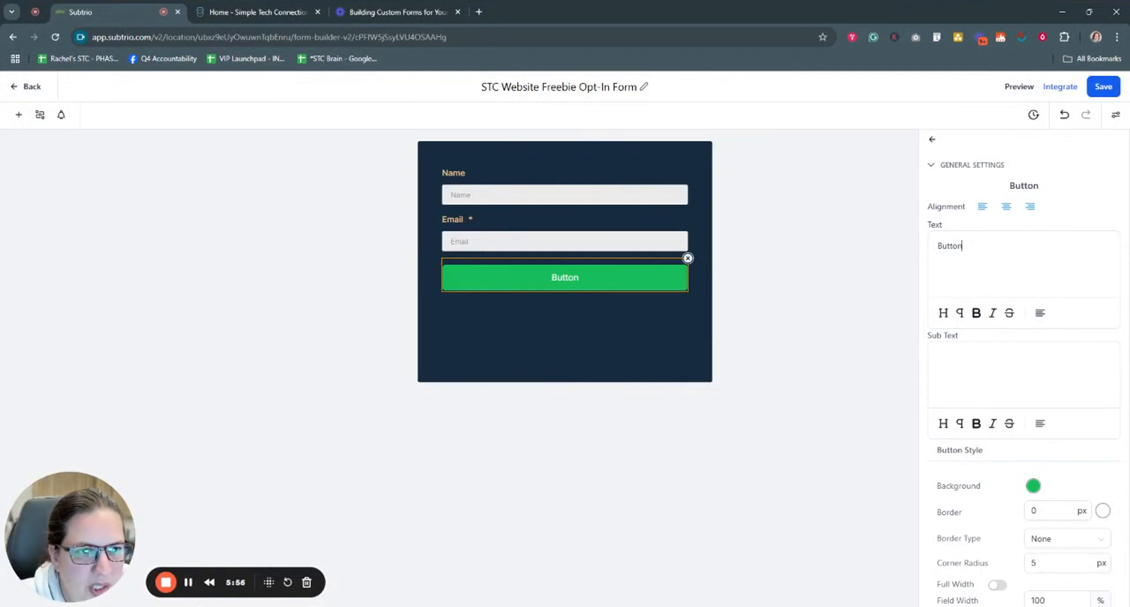
Step: Try 'CLAIM MY GUIDE', then settle on 'SEND ME THE GUIDE!' as the button text
left_click_drag(965, 246, 900, 254)
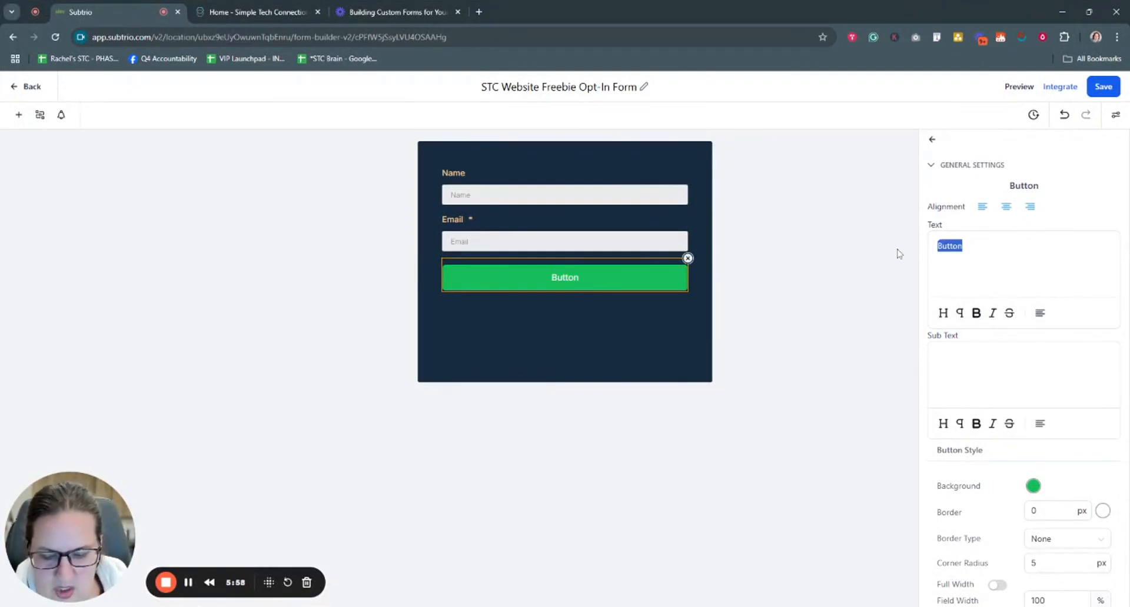
type("Gr")
key("BackSpace")
type("e")
key("BackSpace")
key("BackSpace")
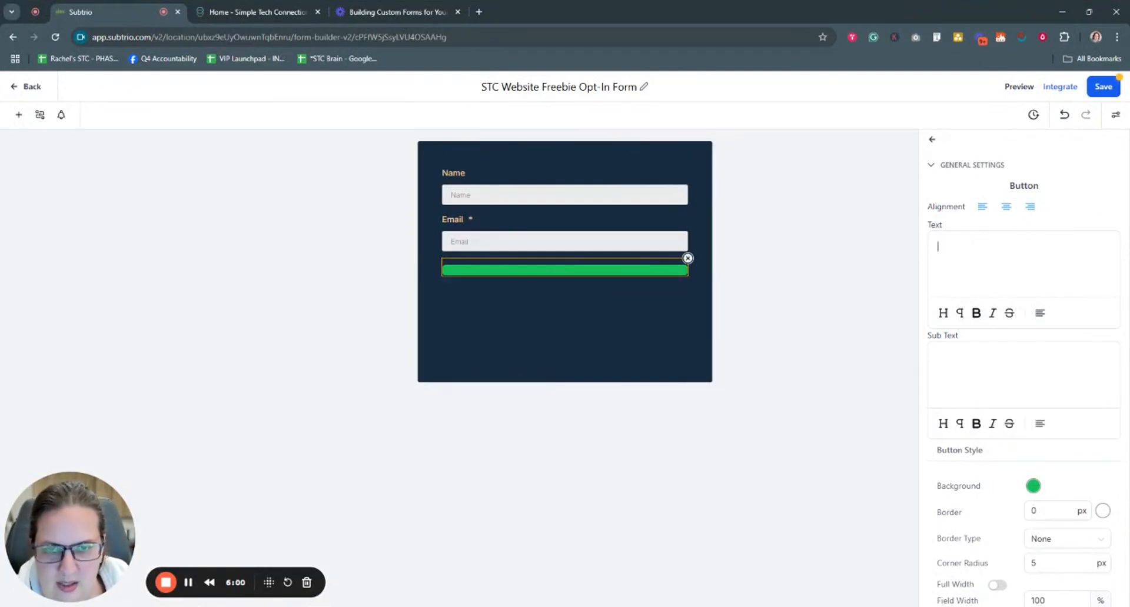
type("CLAIM")
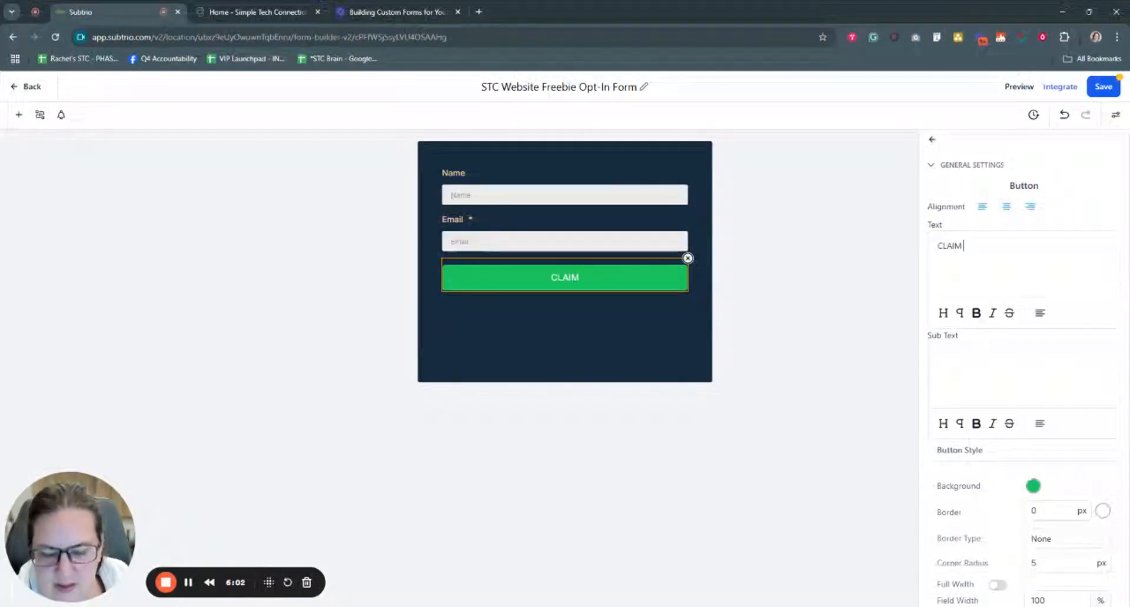
type(" MY GUIDE")
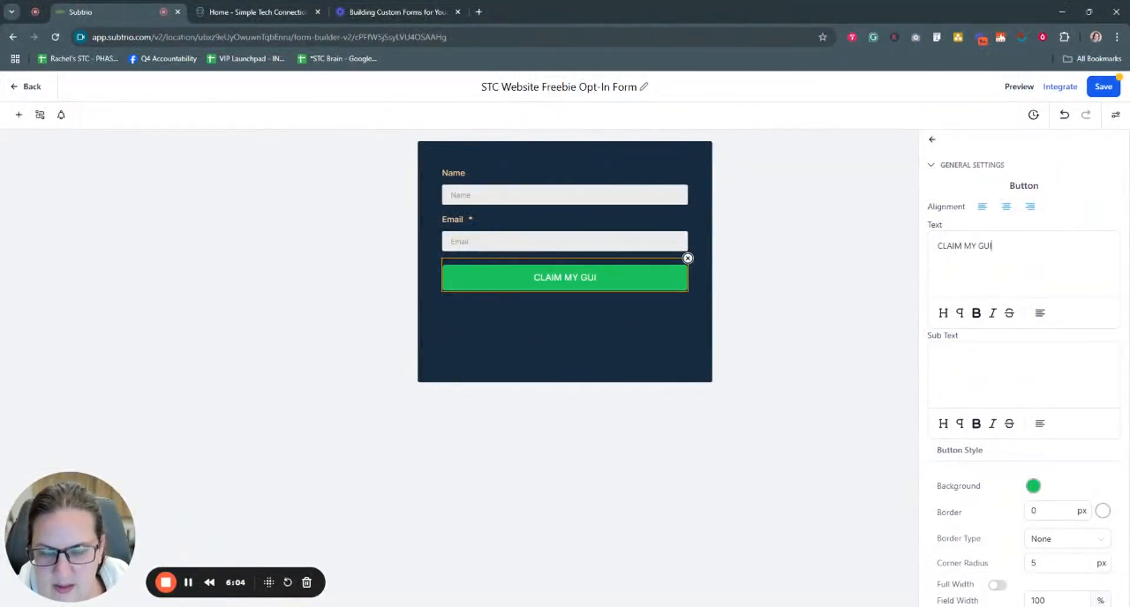
key("BackSpace")
key("BackSpace")
key("BackSpace")
key("BackSpace")
key("BackSpace")
key("BackSpace")
key("BackSpace")
key("BackSpace")
key("BackSpace")
key("BackSpace")
key("BackSpace")
key("BackSpace")
key("BackSpace")
key("BackSpace")
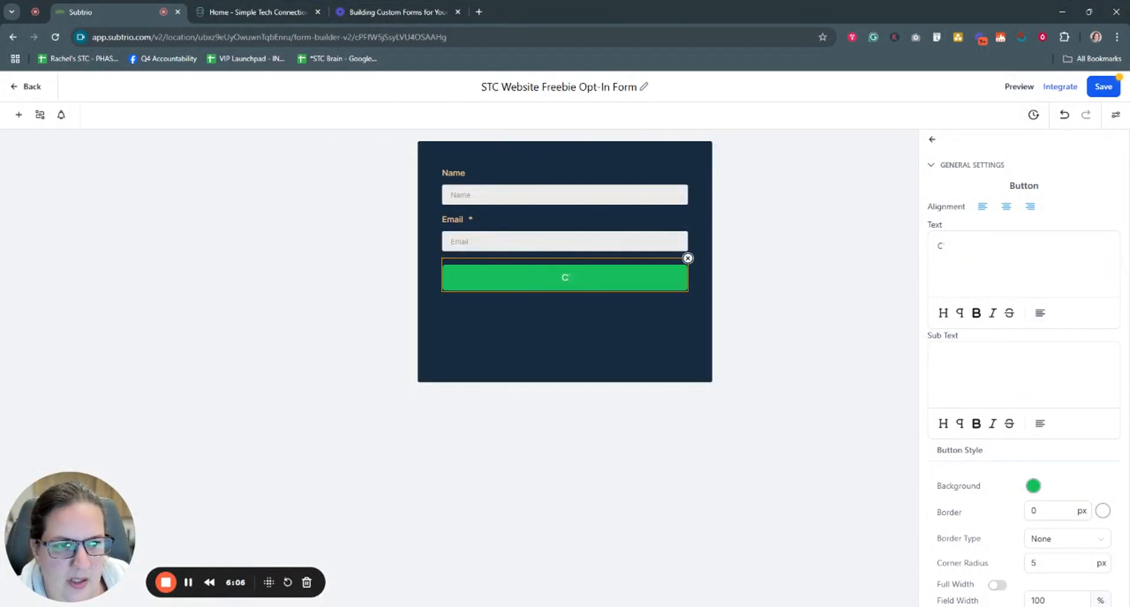
type("SEND ME THE GU")
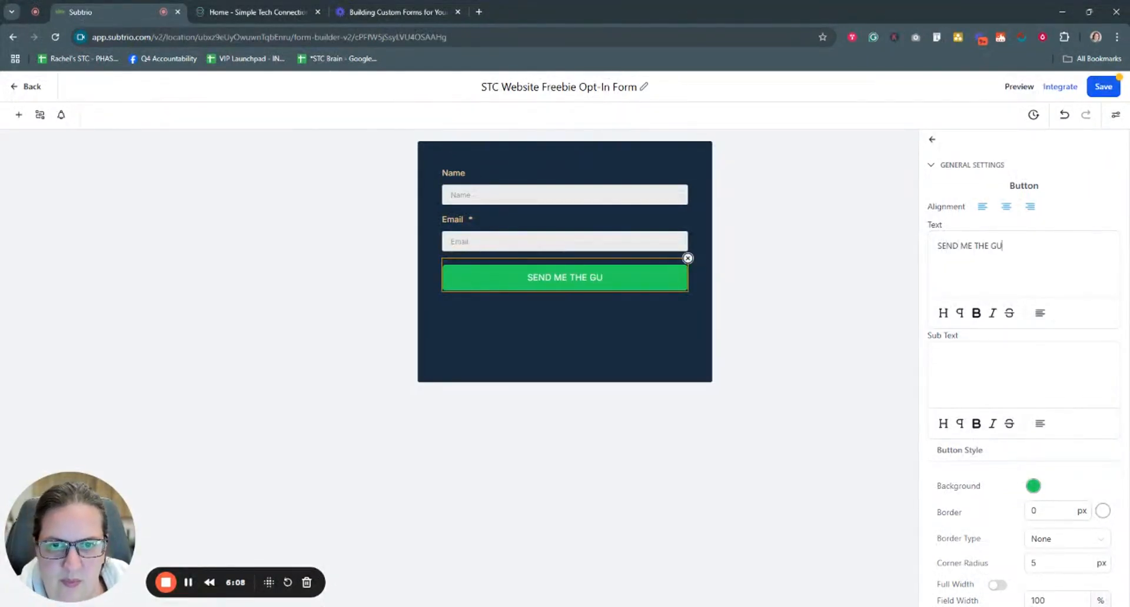
type("IDE!")
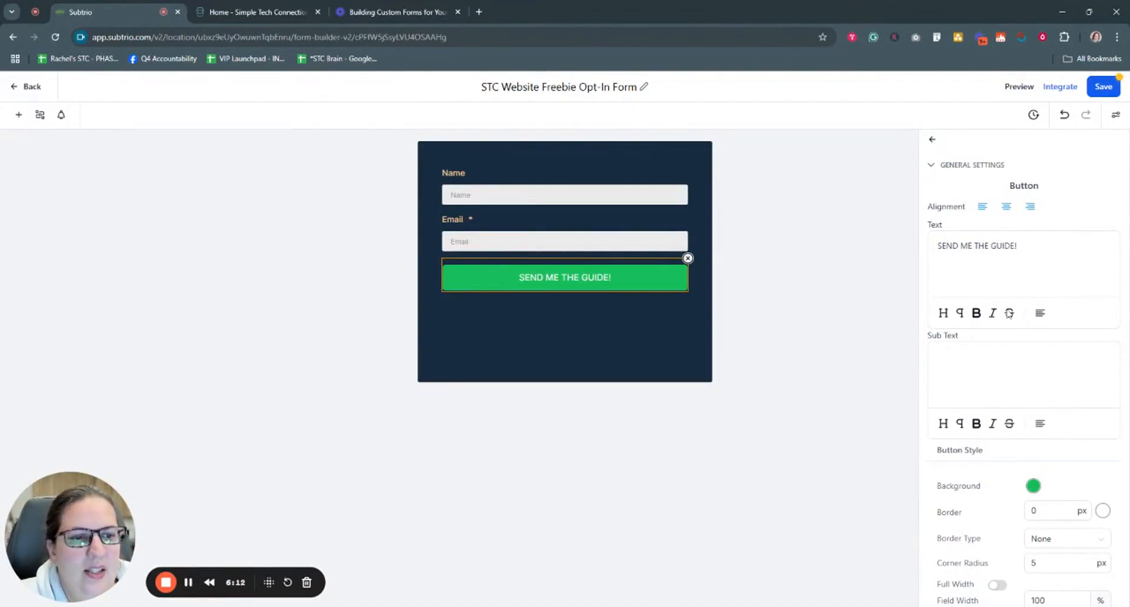
scroll(1009, 313, "down", 4)
Step: Set the button background to salmon hex D57A66ff
left_click(1033, 251)
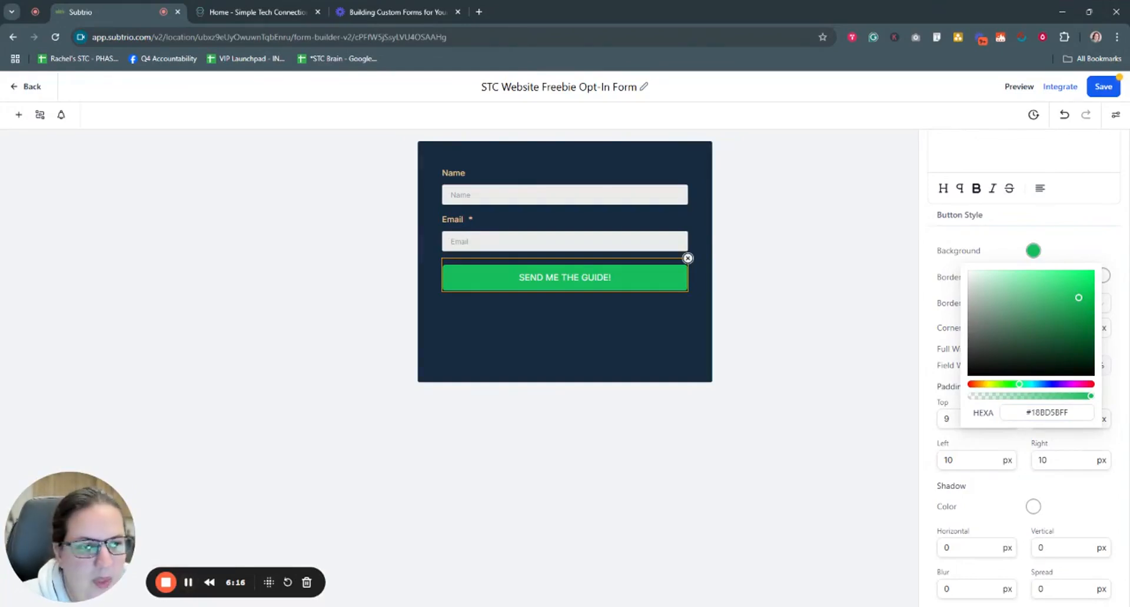
left_click(1069, 412)
left_click_drag(1069, 413, 1030, 413)
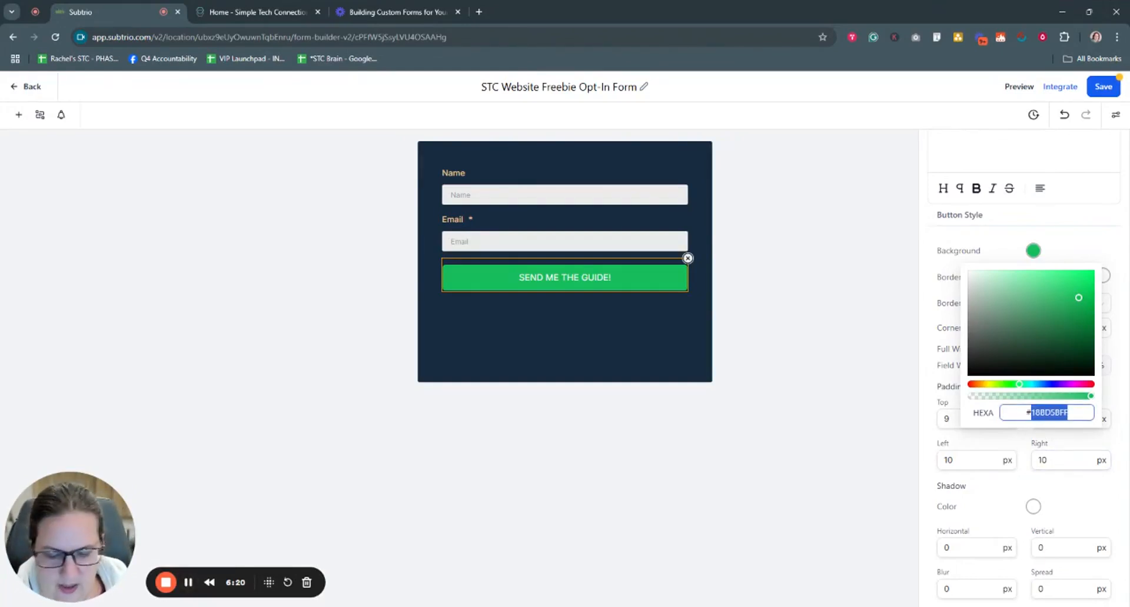
type("D57A")
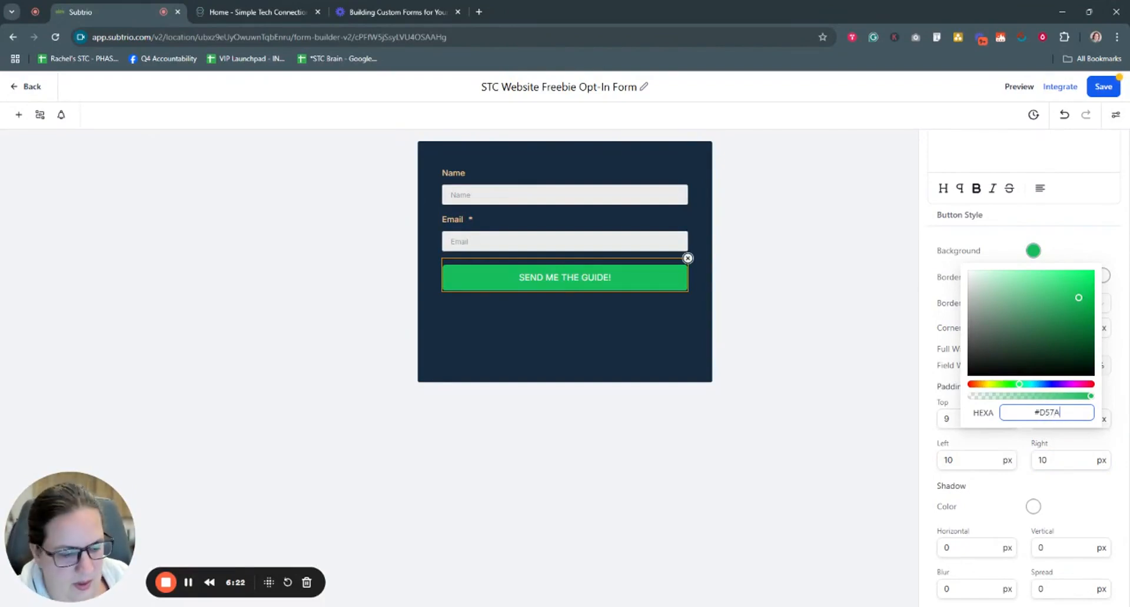
type("66ff")
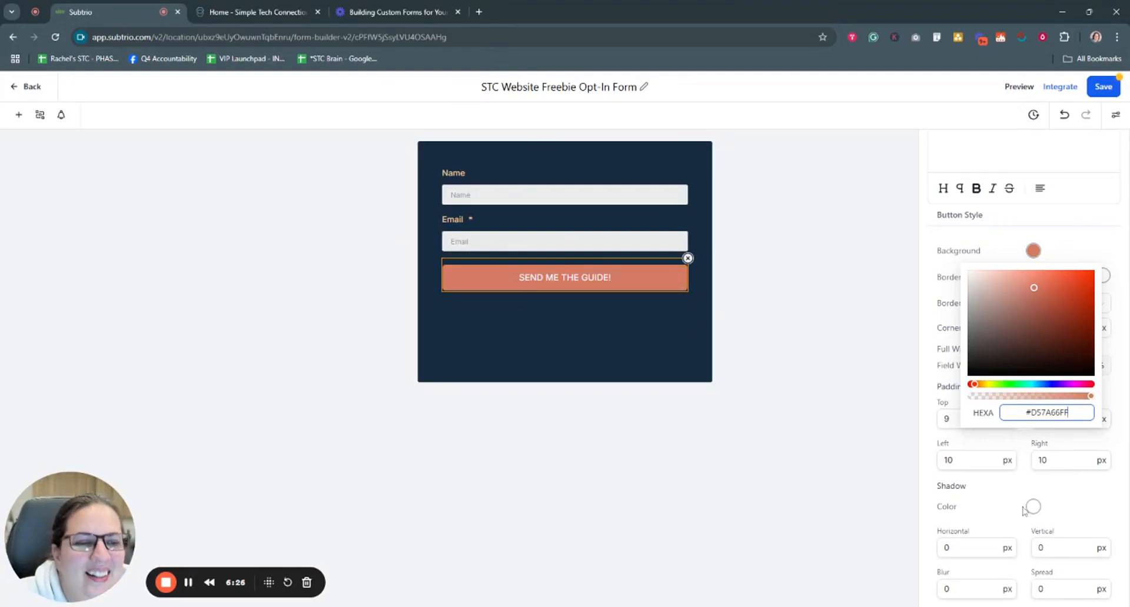
left_click(934, 436)
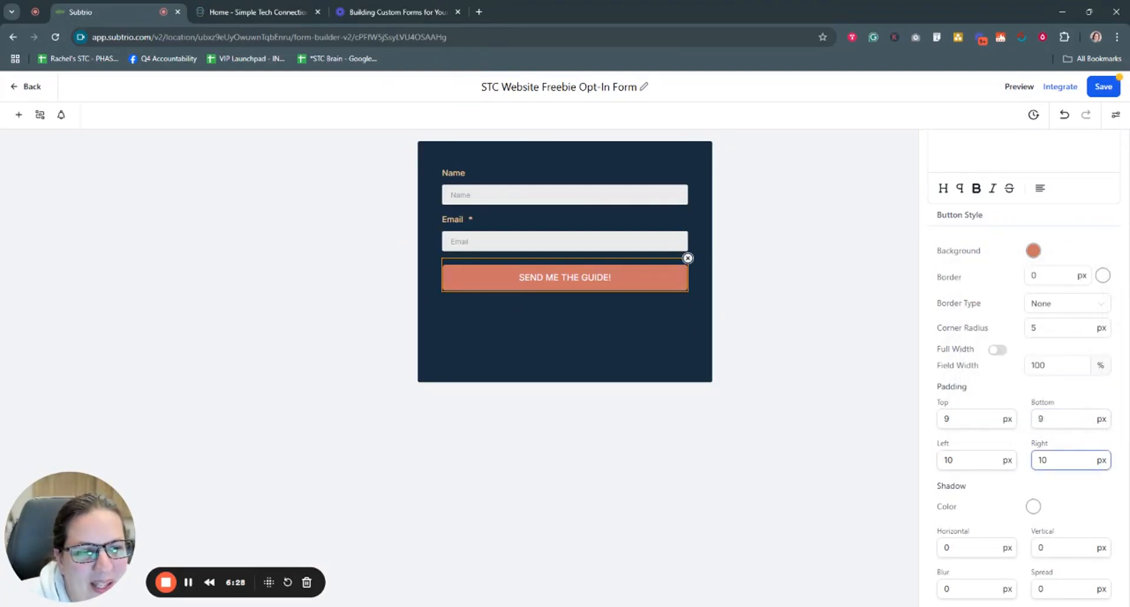
Step: Set the button's field width to 60 and its label weight to 500
left_click_drag(1046, 365, 1009, 370)
type("60")
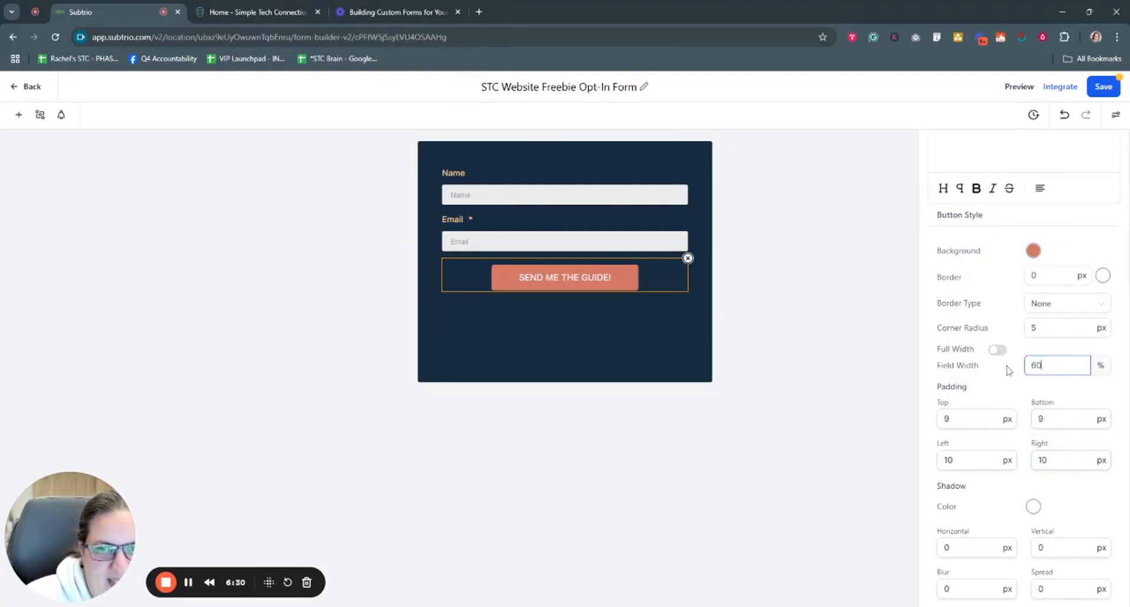
scroll(1018, 406, "down", 3)
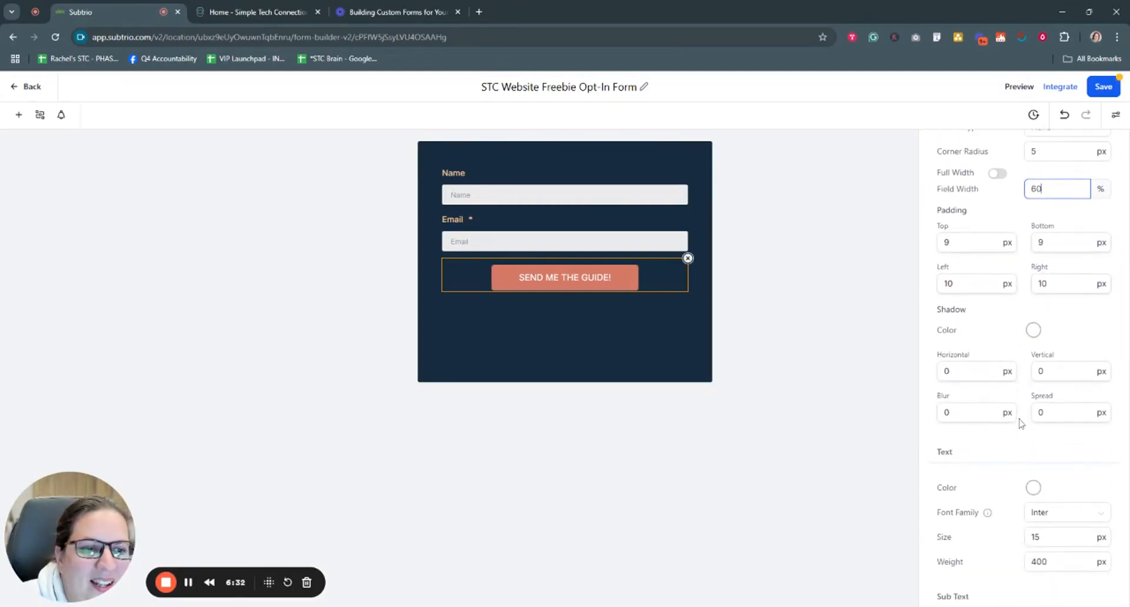
left_click(989, 371)
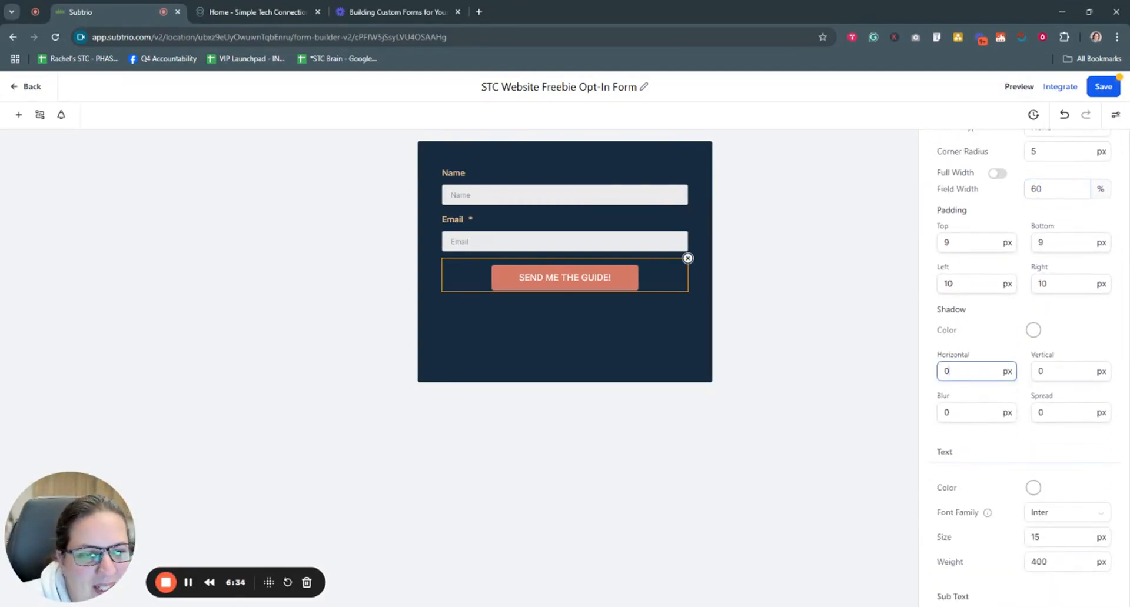
scroll(1000, 423, "down", 2)
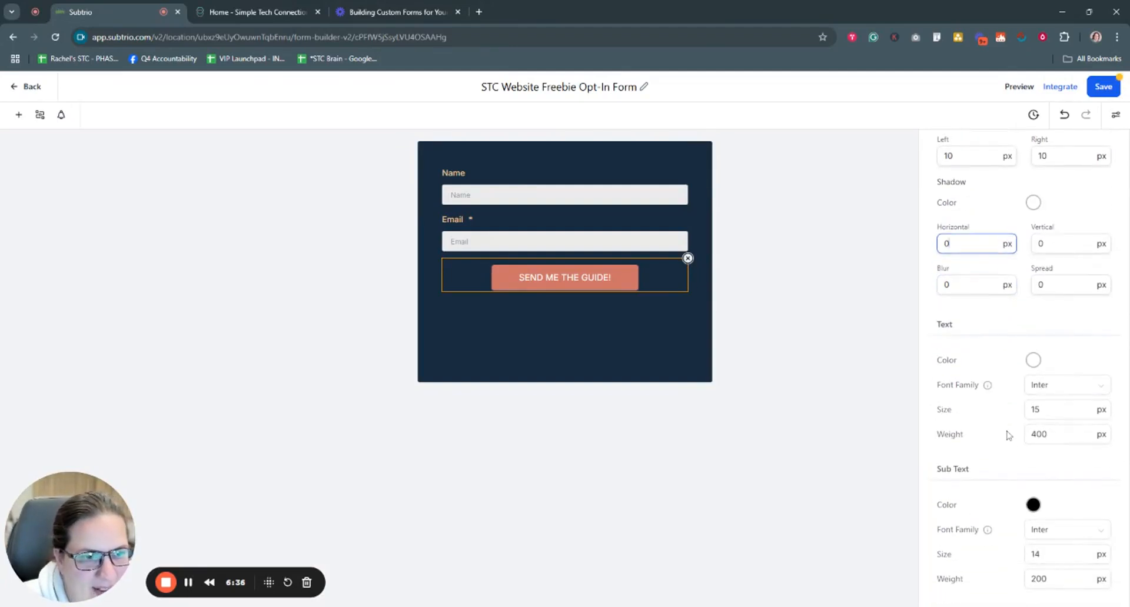
left_click_drag(1053, 435, 1014, 437)
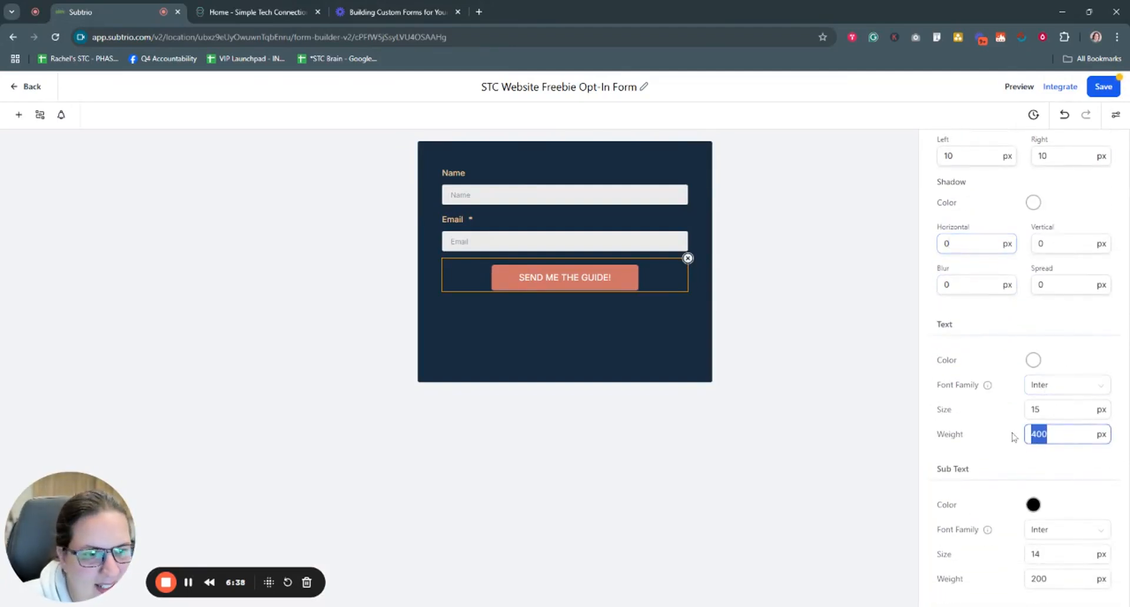
type("500")
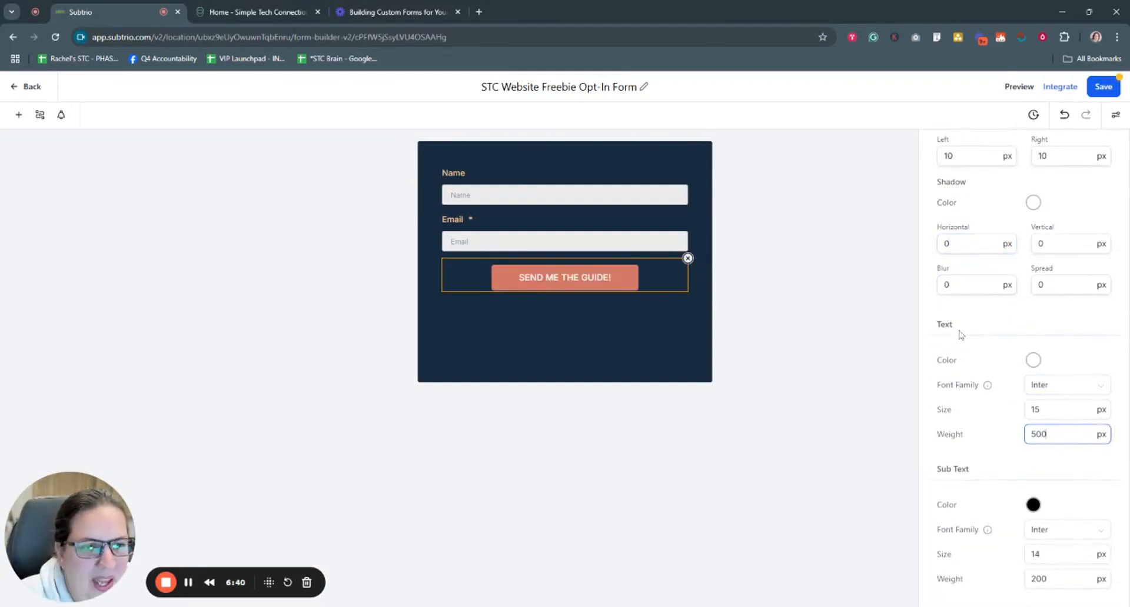
left_click(890, 358)
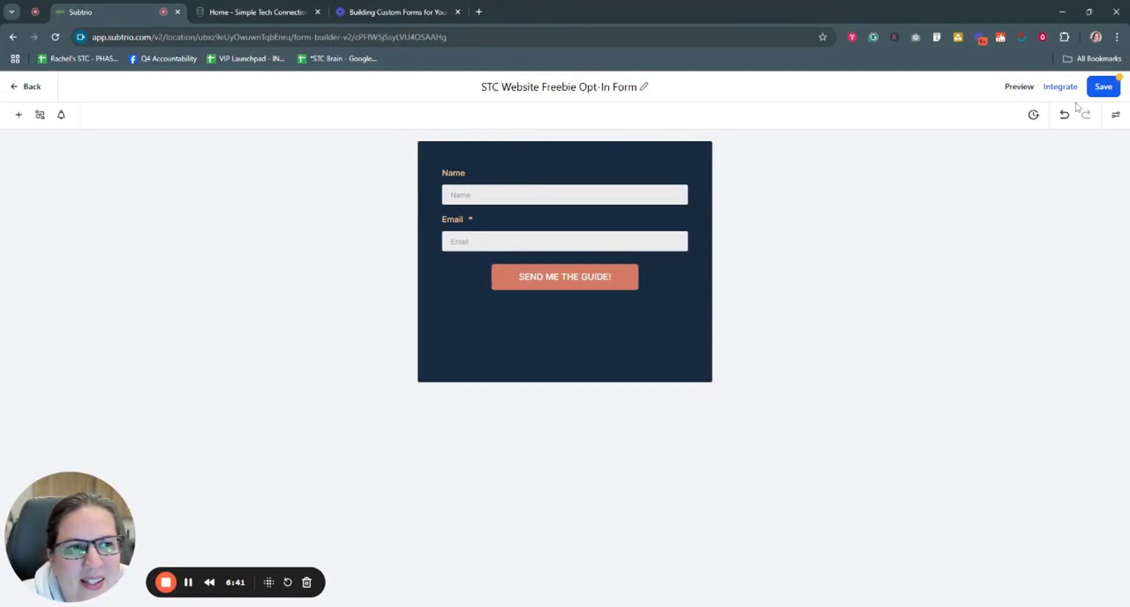
Step: Save the form and widen the button back to 100% field width
left_click(1104, 87)
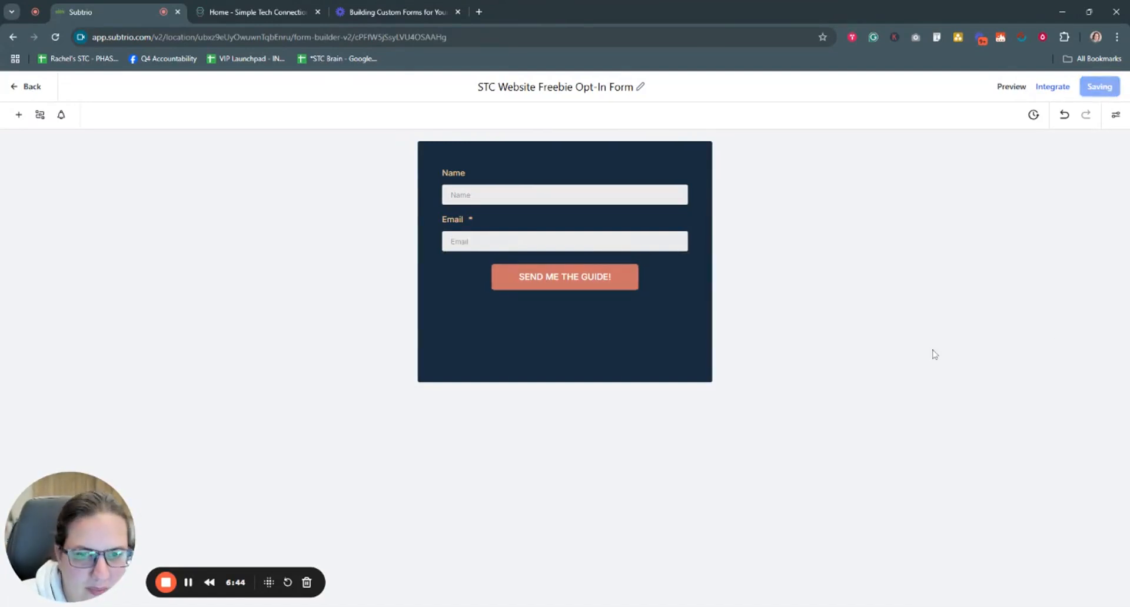
left_click(656, 285)
scroll(1073, 477, "down", 8)
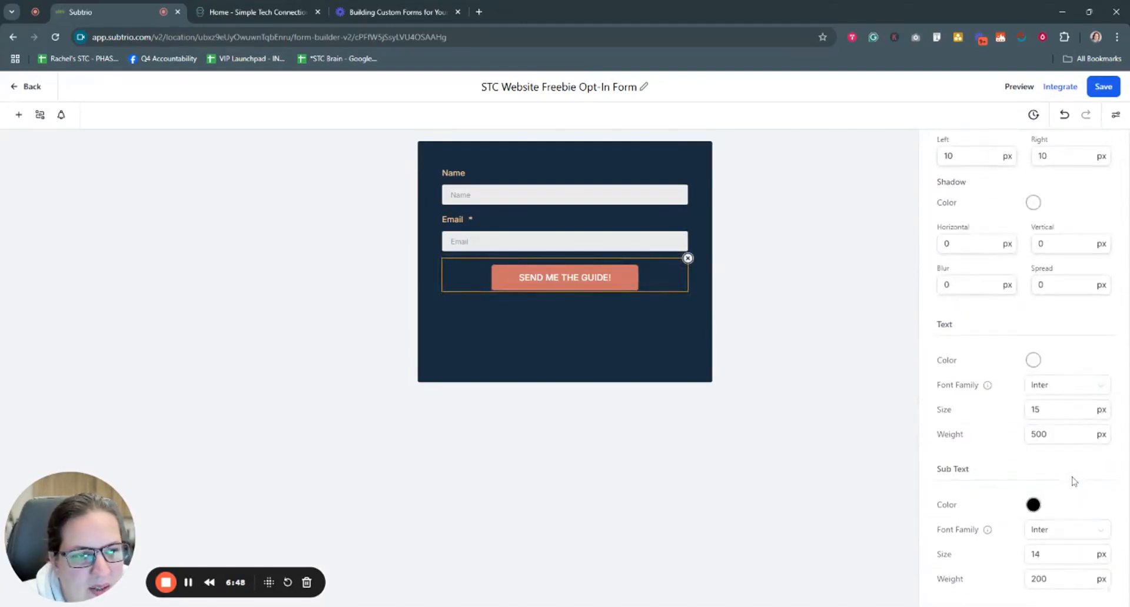
scroll(1074, 481, "up", 6)
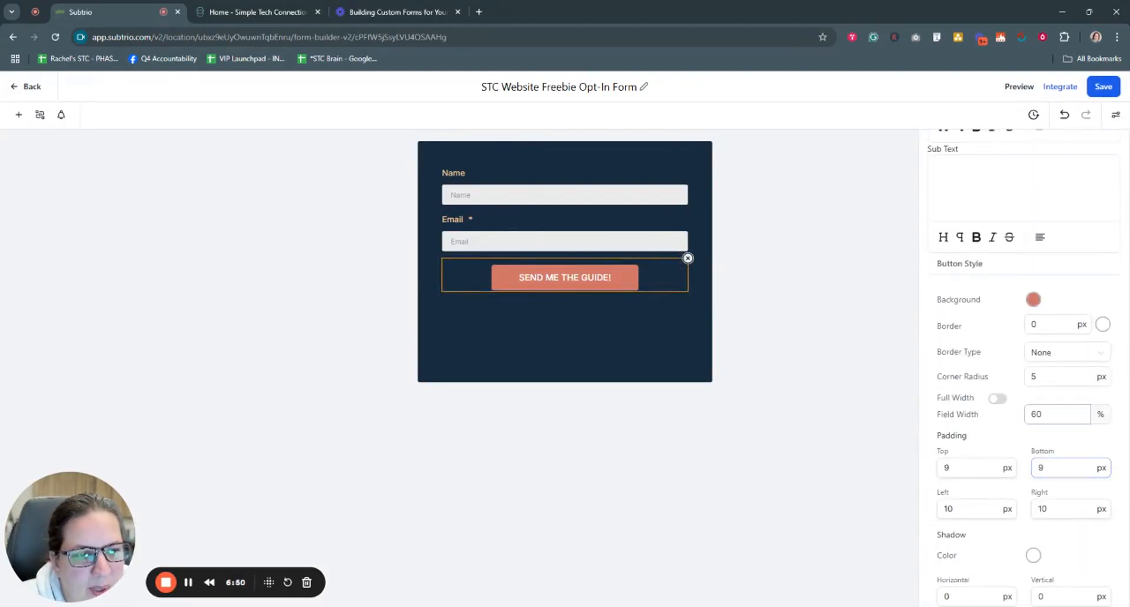
left_click_drag(1054, 414, 1017, 420)
type("100")
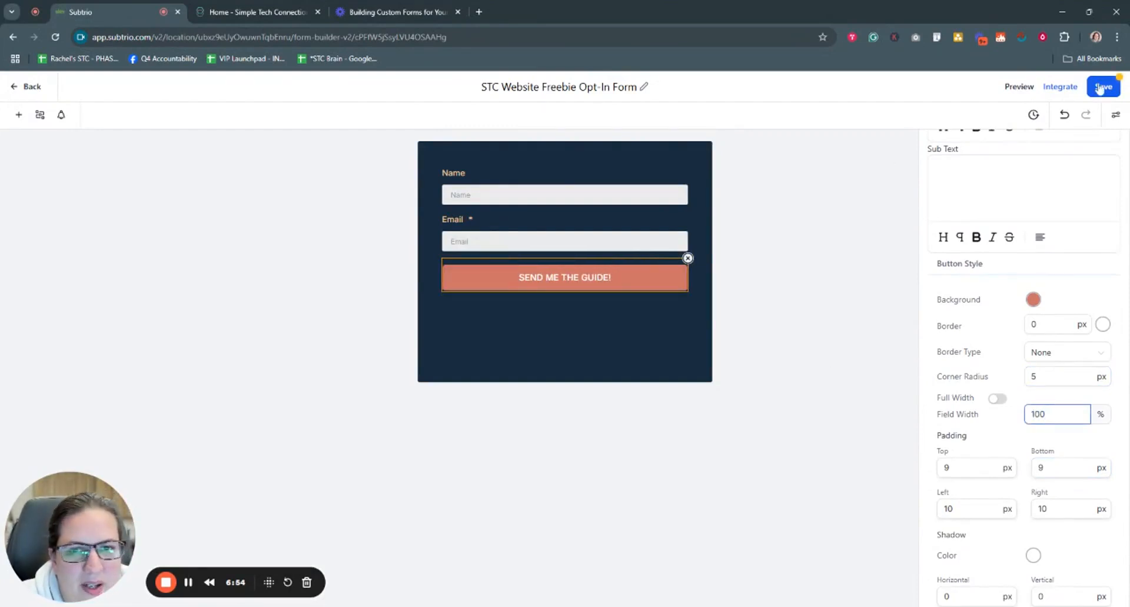
Step: Set the button label's text size to 18 and save the form
scroll(1070, 532, "down", 6)
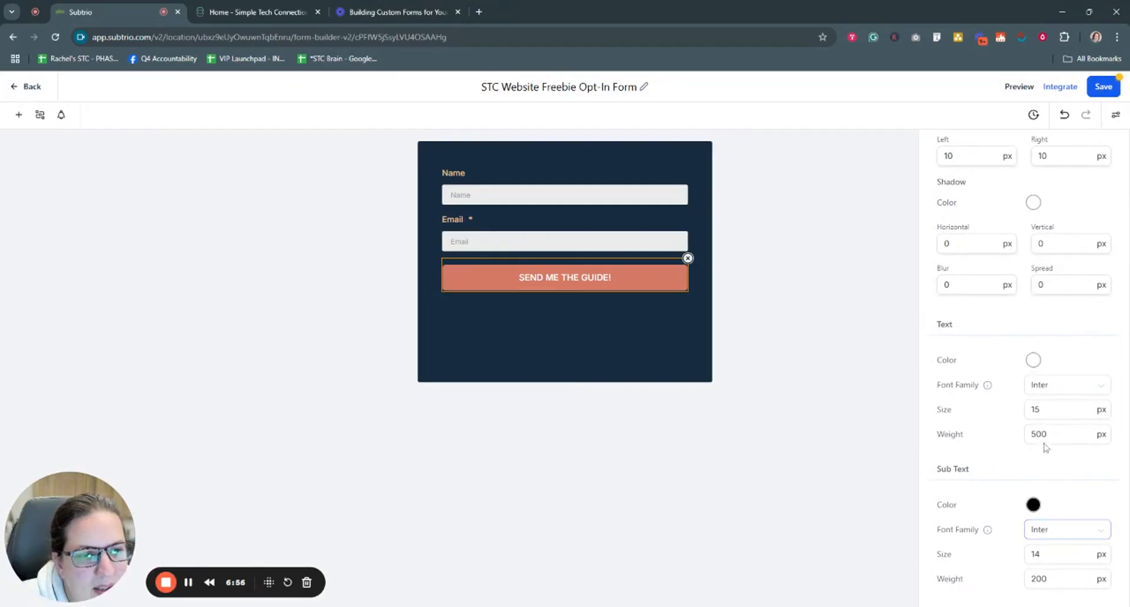
left_click_drag(1054, 410, 997, 417)
type("18")
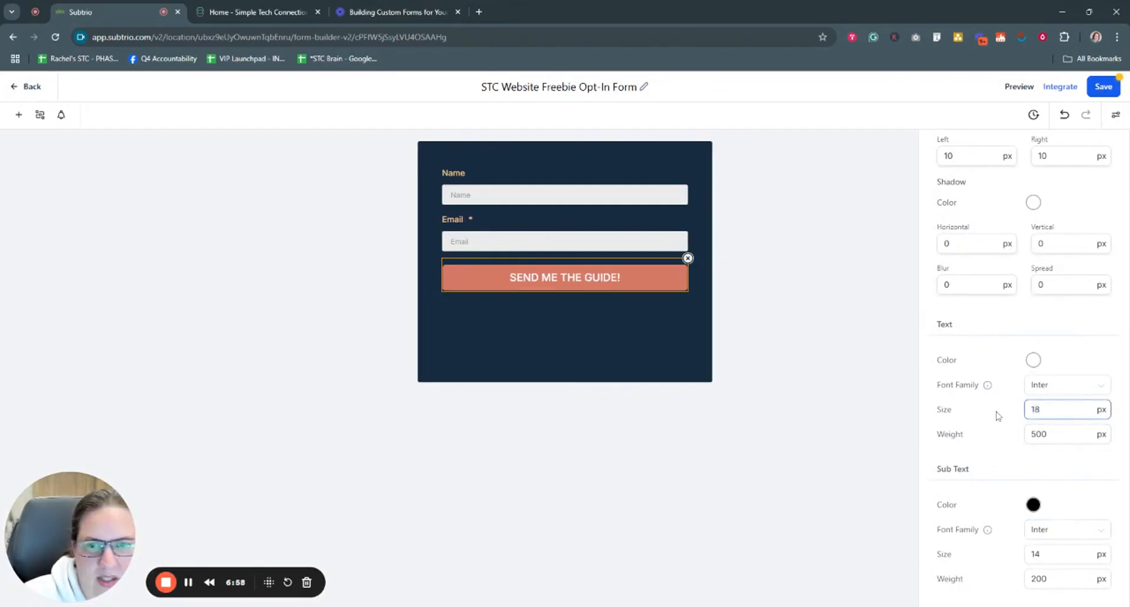
left_click(827, 392)
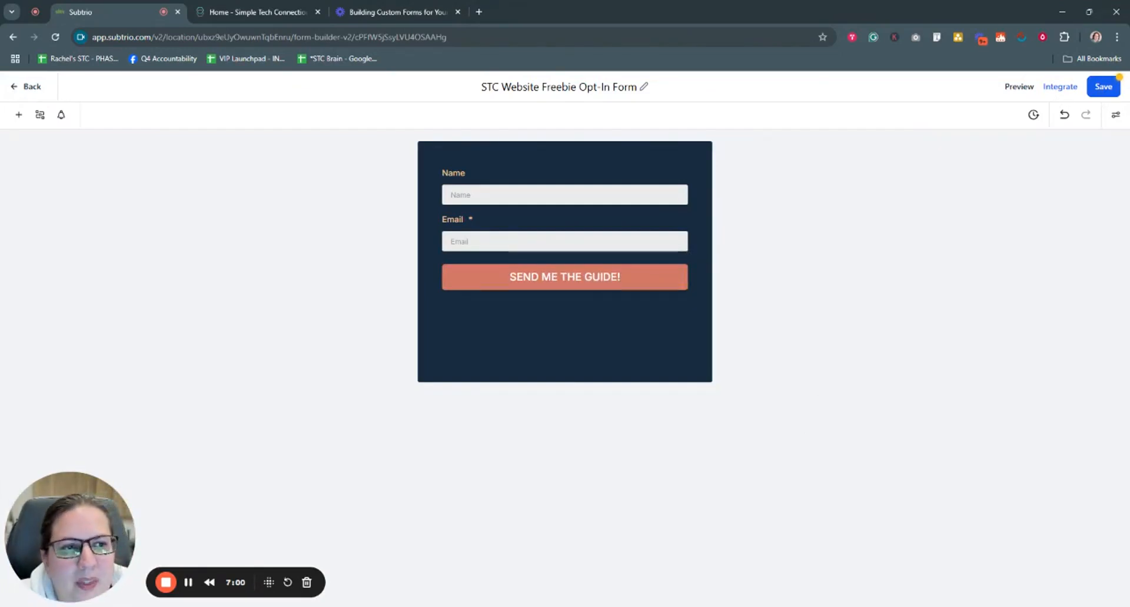
left_click(1110, 87)
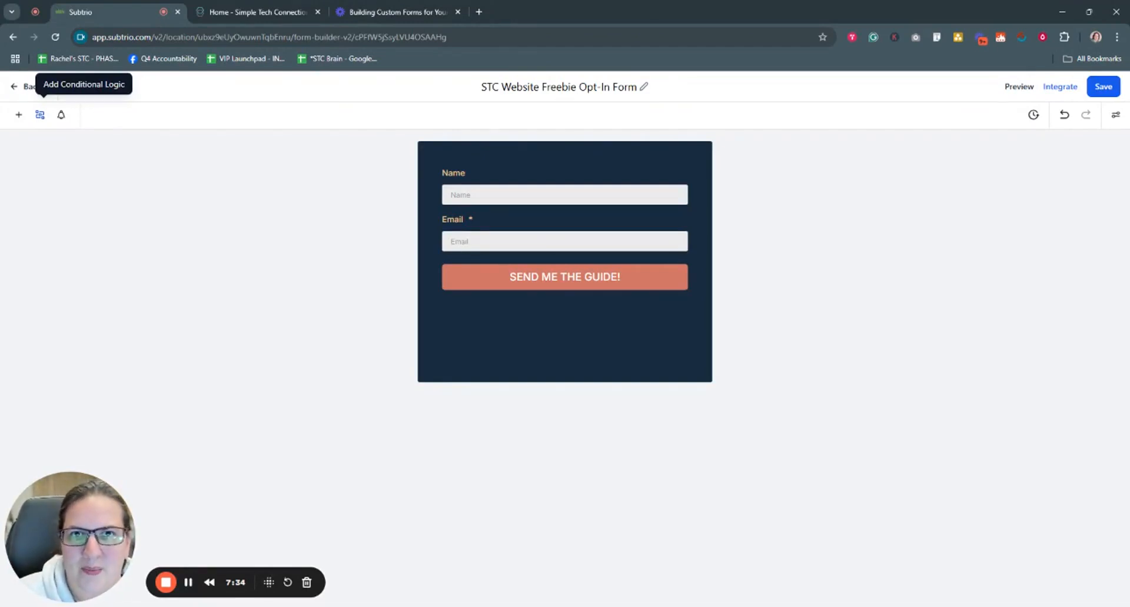
left_click(61, 115)
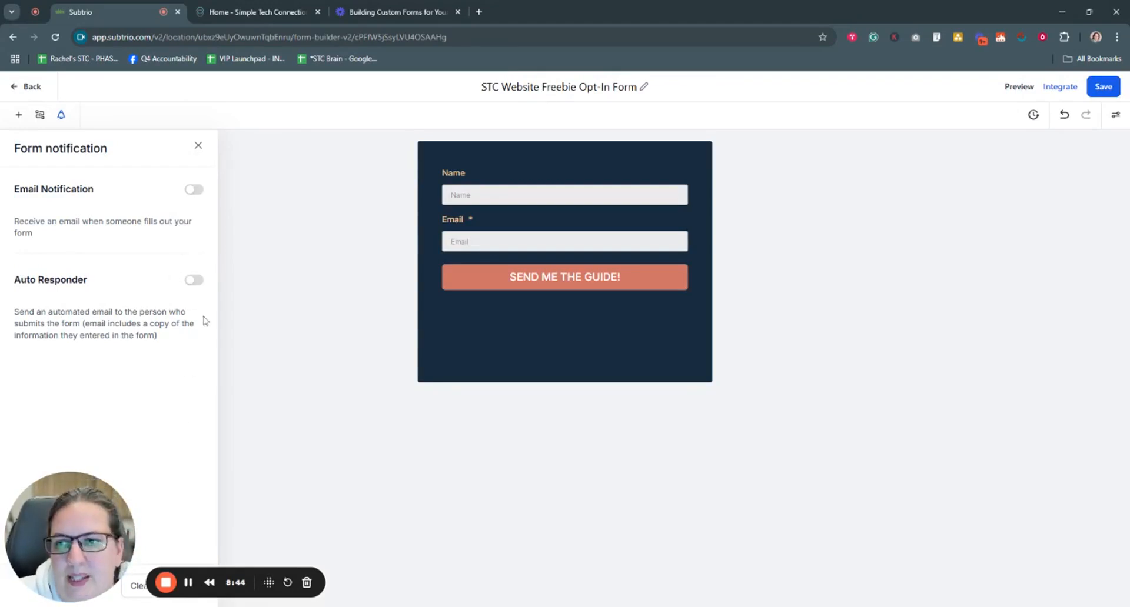
left_click(198, 146)
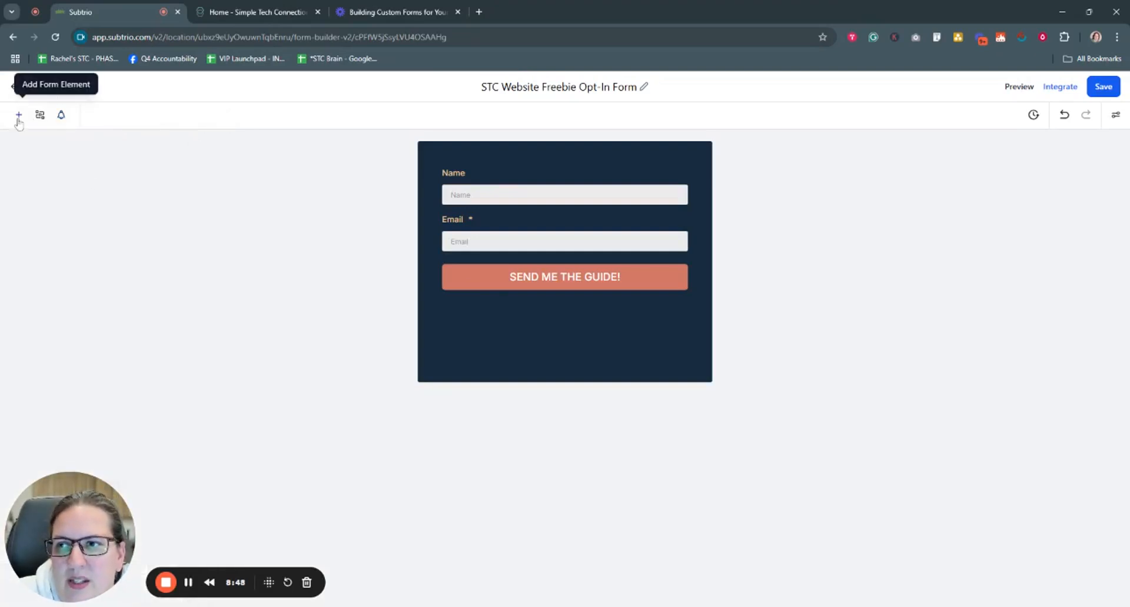
Step: Add First Name and Full Name fields, then delete the Full Name field so the form starts with Name
left_click(20, 116)
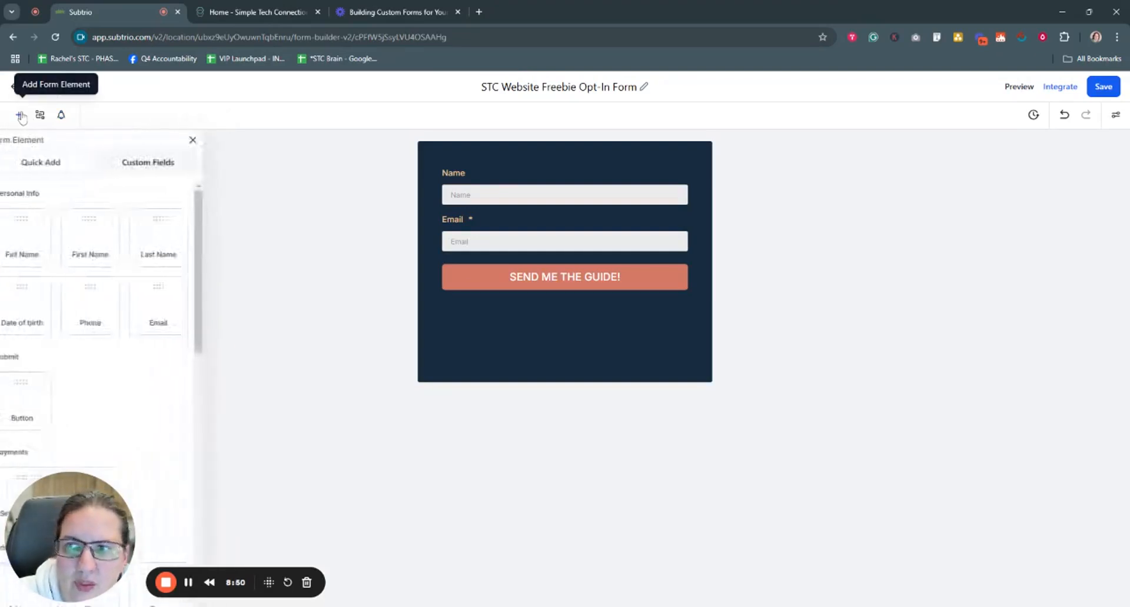
left_click_drag(77, 529, 312, 504)
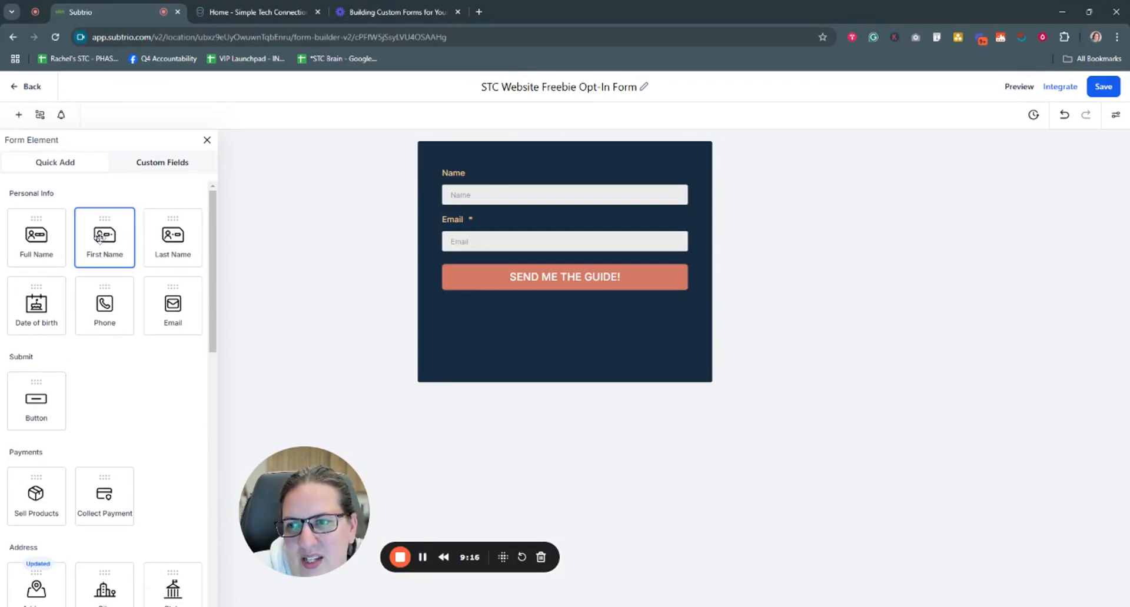
left_click_drag(104, 239, 474, 243)
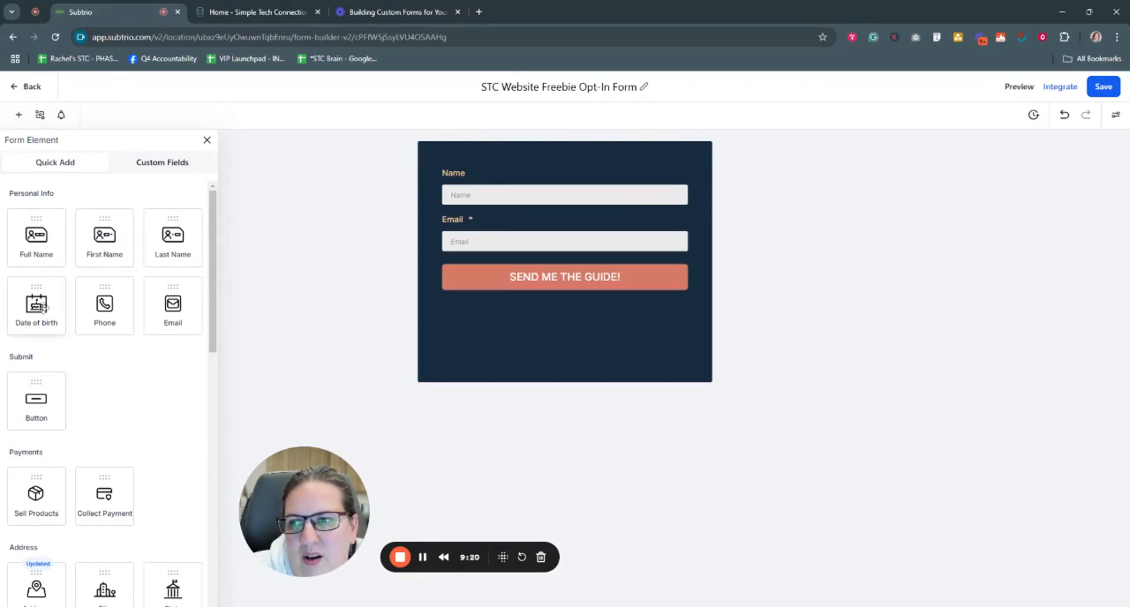
left_click_drag(36, 238, 485, 181)
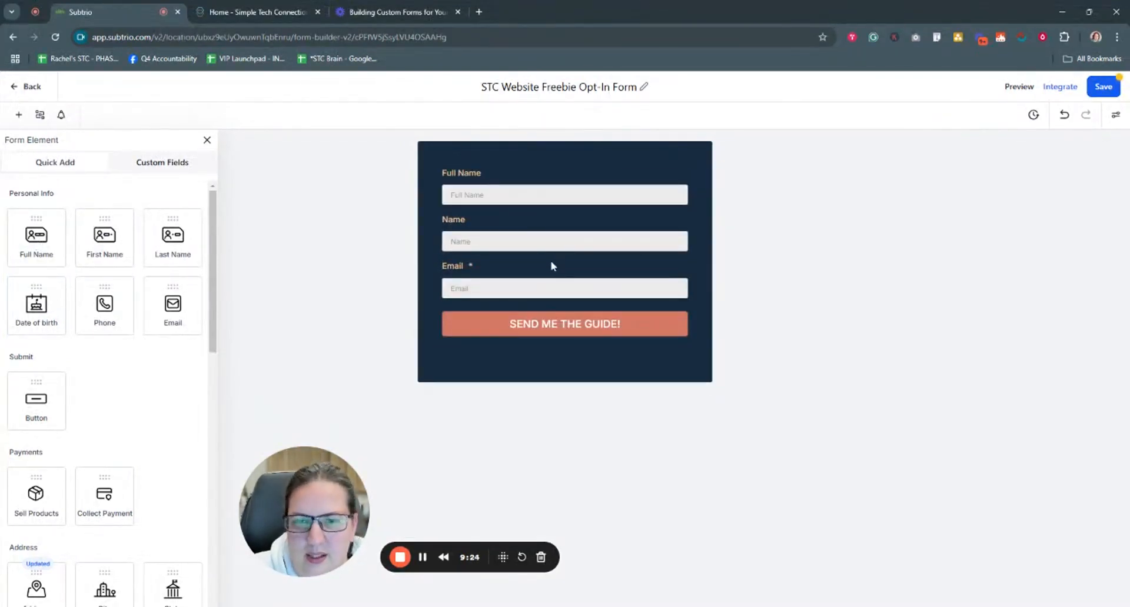
left_click(542, 176)
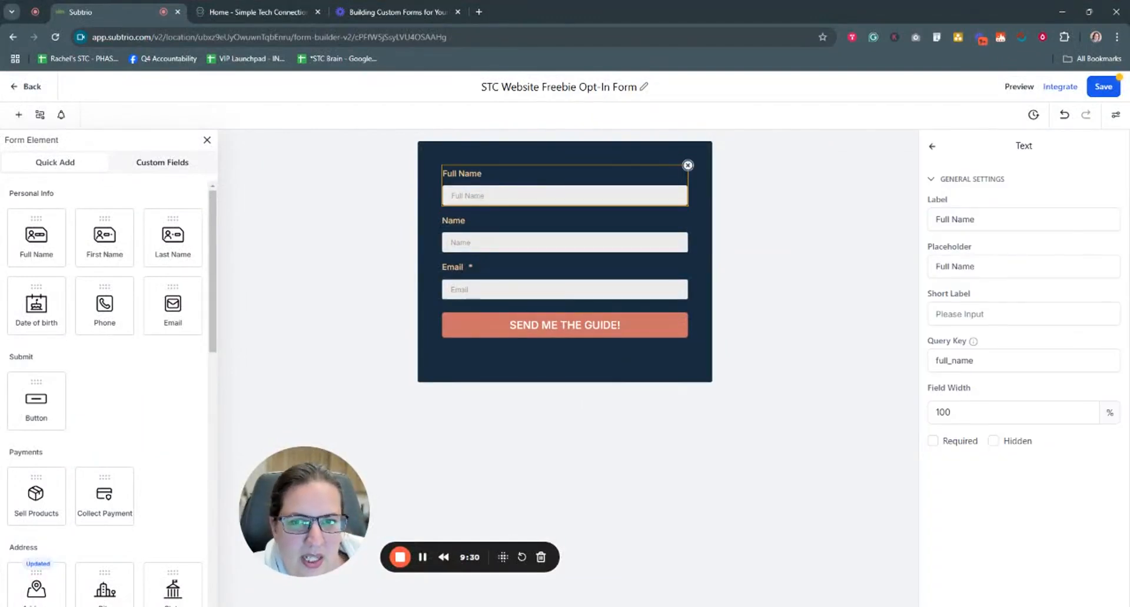
left_click(688, 167)
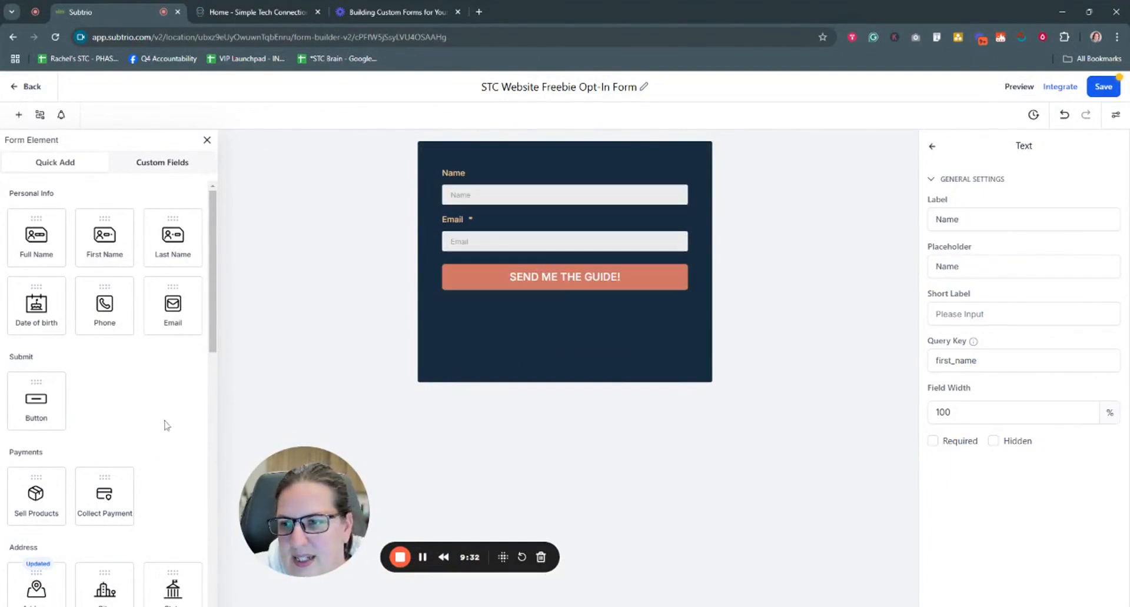
Step: Add a Sell Products element below the SEND ME THE GUIDE! button
scroll(129, 398, "down", 2)
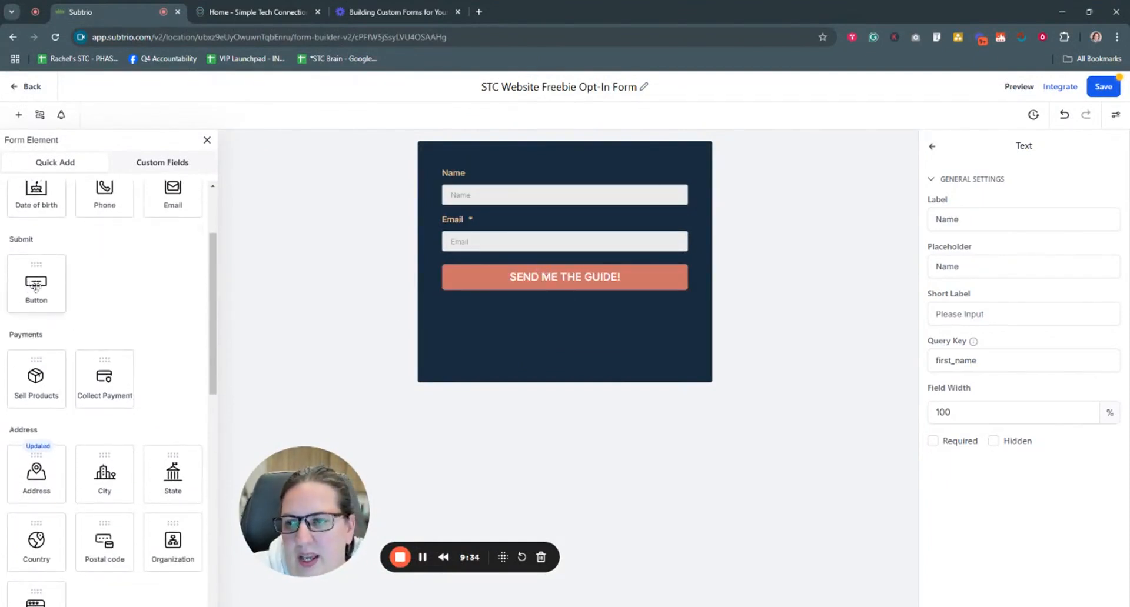
scroll(141, 345, "down", 2)
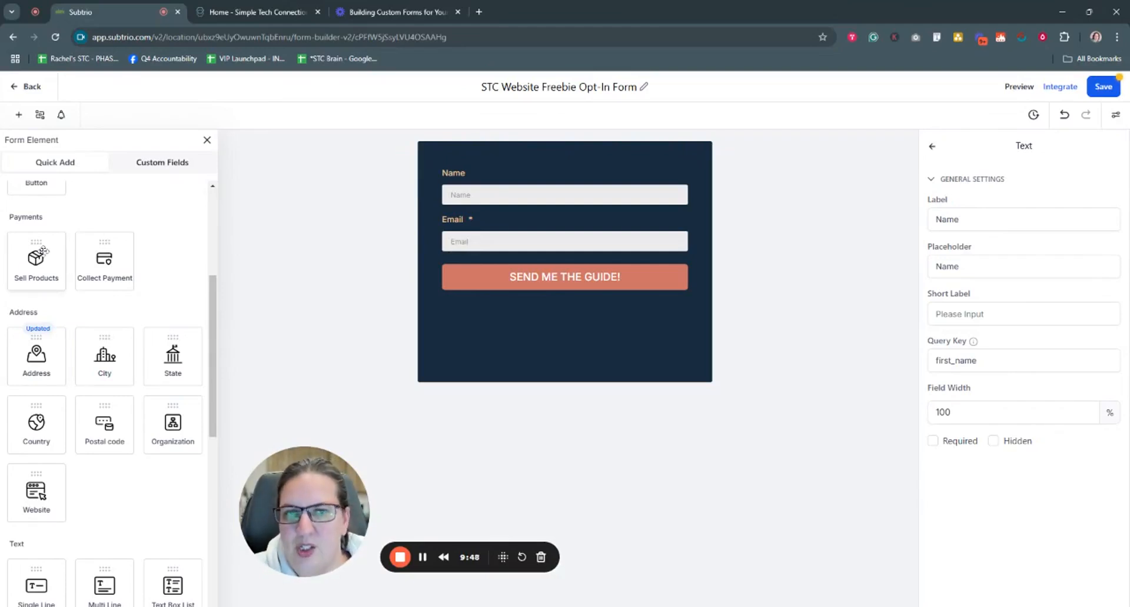
left_click(35, 268)
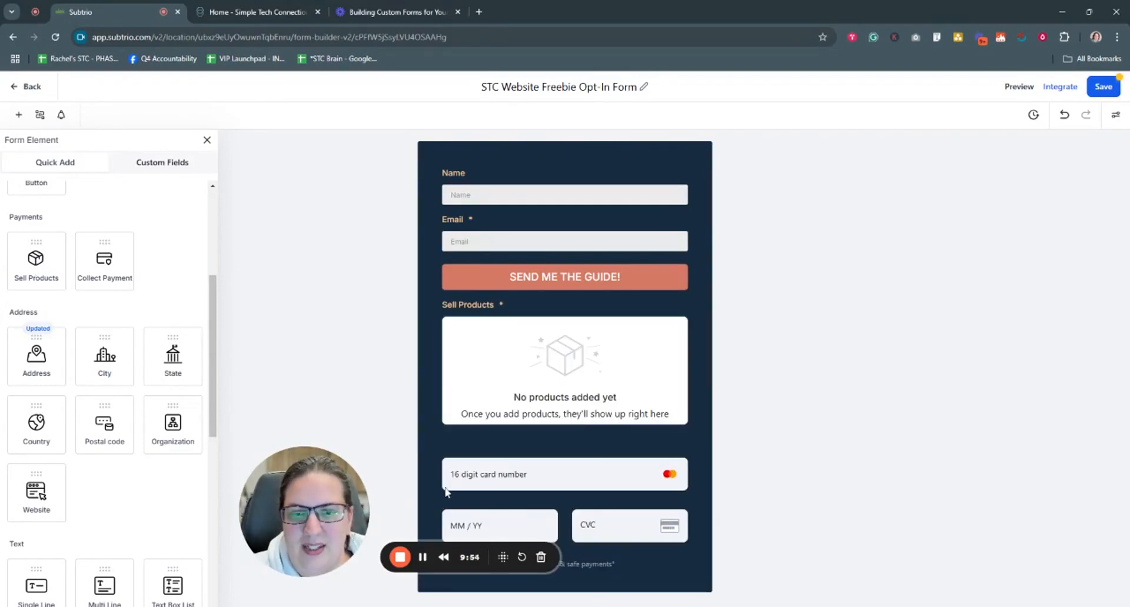
Step: Delete the Sell Products block, then add and delete a Collect Payment block
left_click(540, 374)
left_click(691, 300)
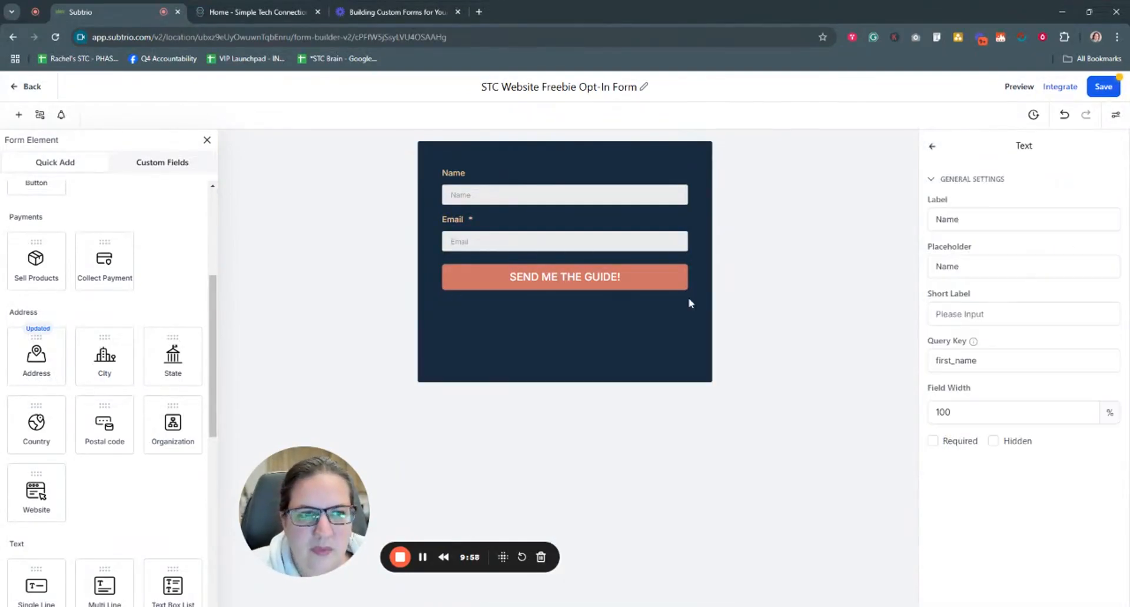
scroll(94, 378, "down", 2)
scroll(106, 294, "up", 2)
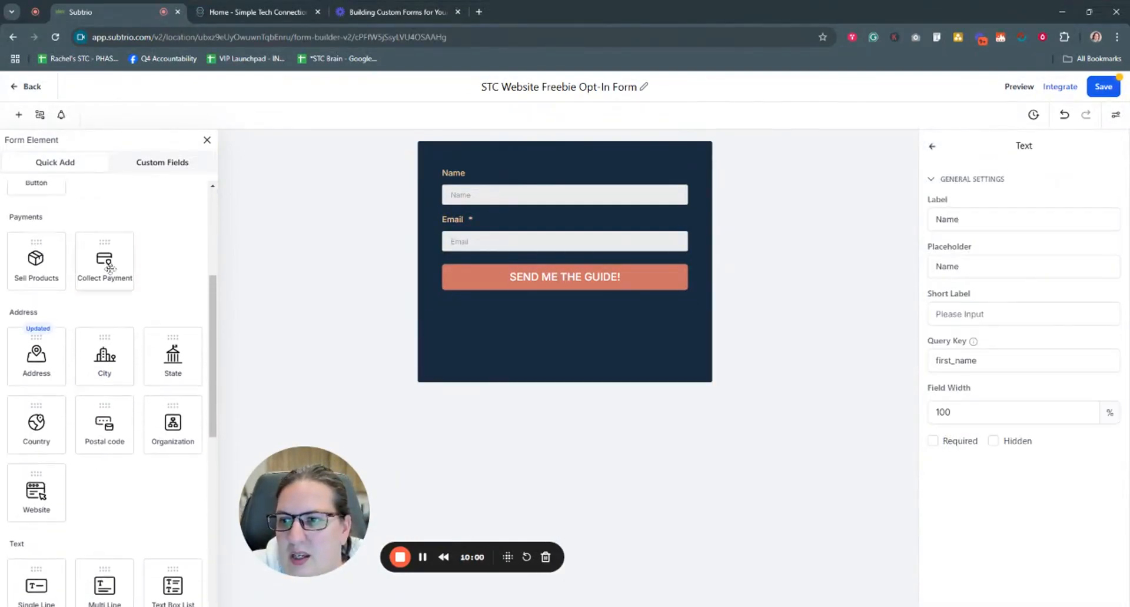
left_click_drag(109, 269, 479, 338)
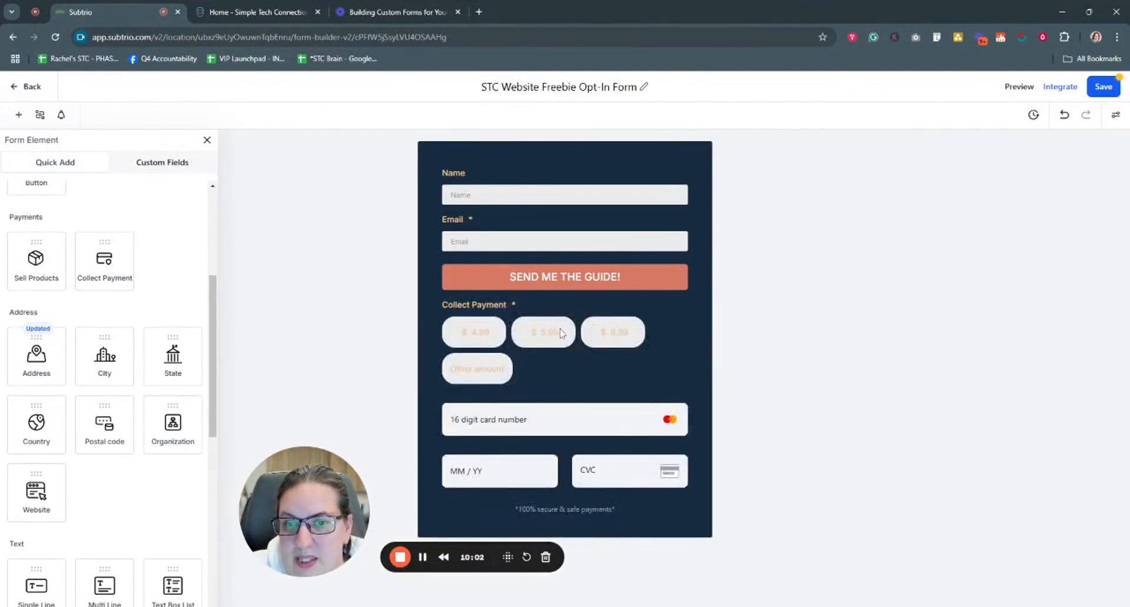
left_click(671, 343)
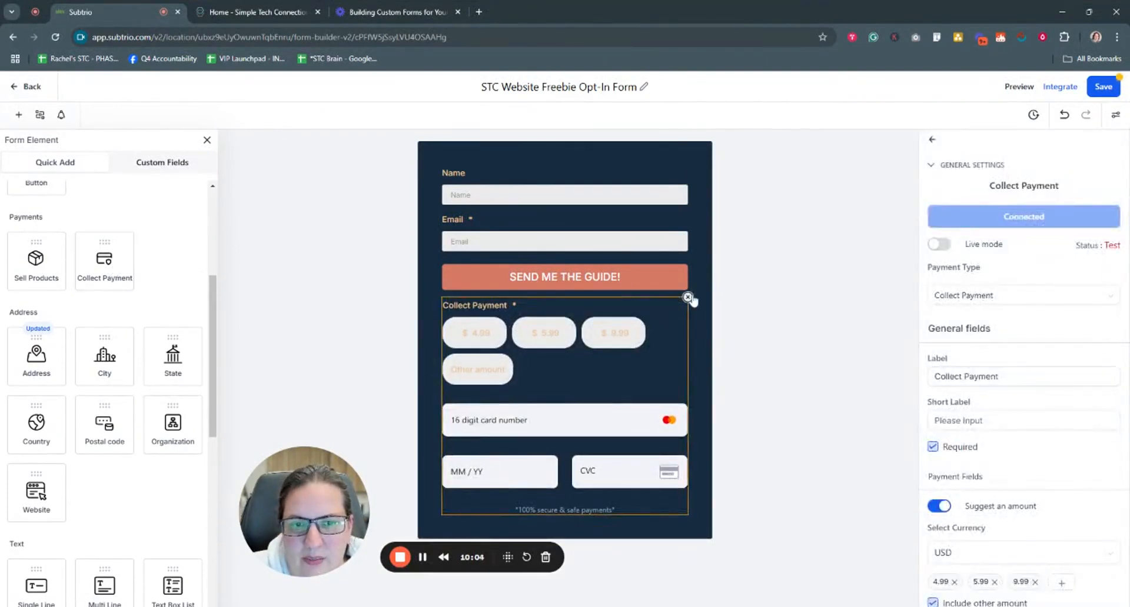
left_click(687, 298)
Step: Add a Single Line field to the form, then delete it again
scroll(83, 412, "down", 2)
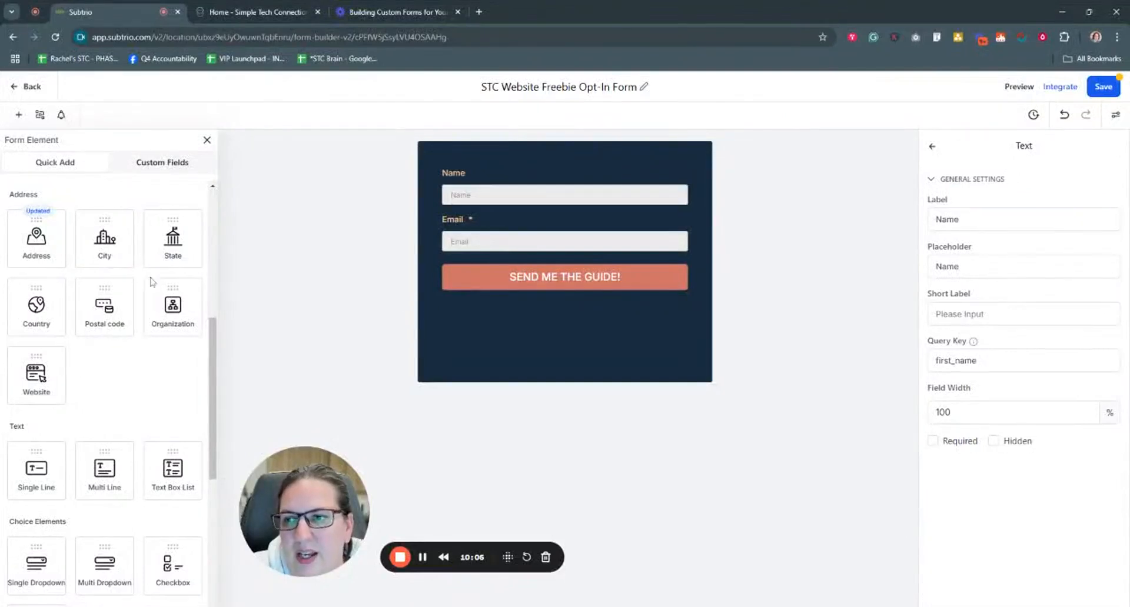
scroll(93, 386, "down", 1)
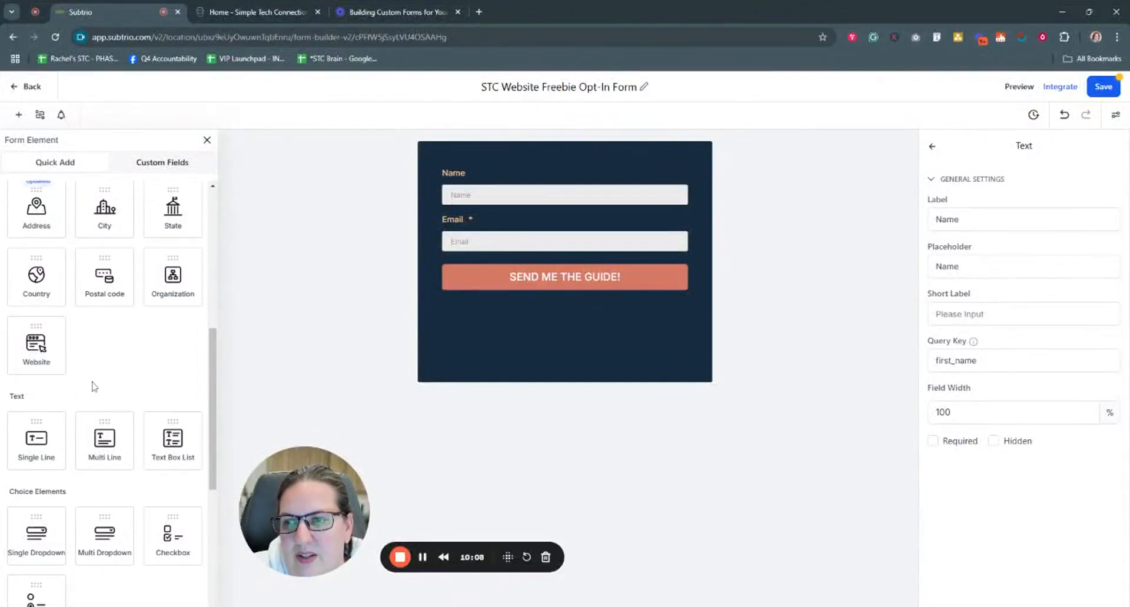
scroll(93, 386, "down", 1)
scroll(101, 333, "down", 4)
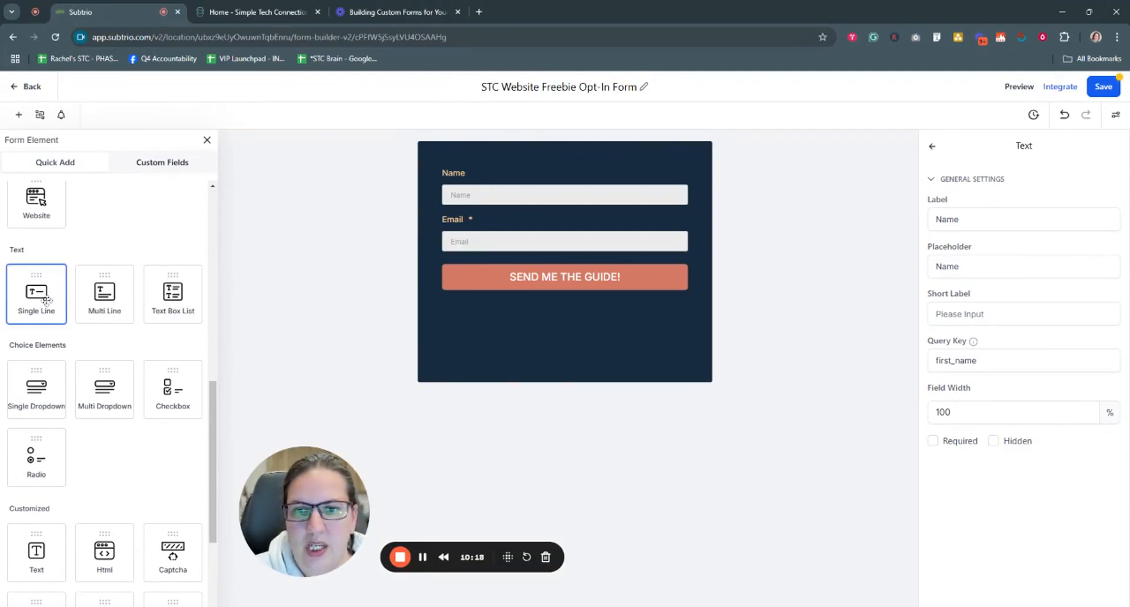
left_click(479, 322)
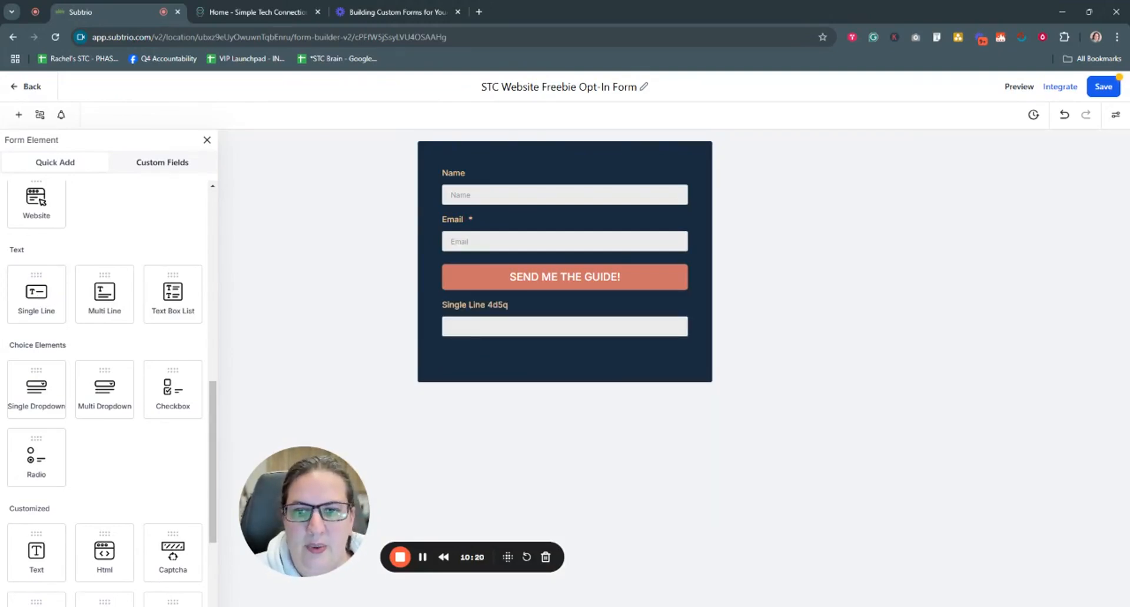
left_click(506, 324)
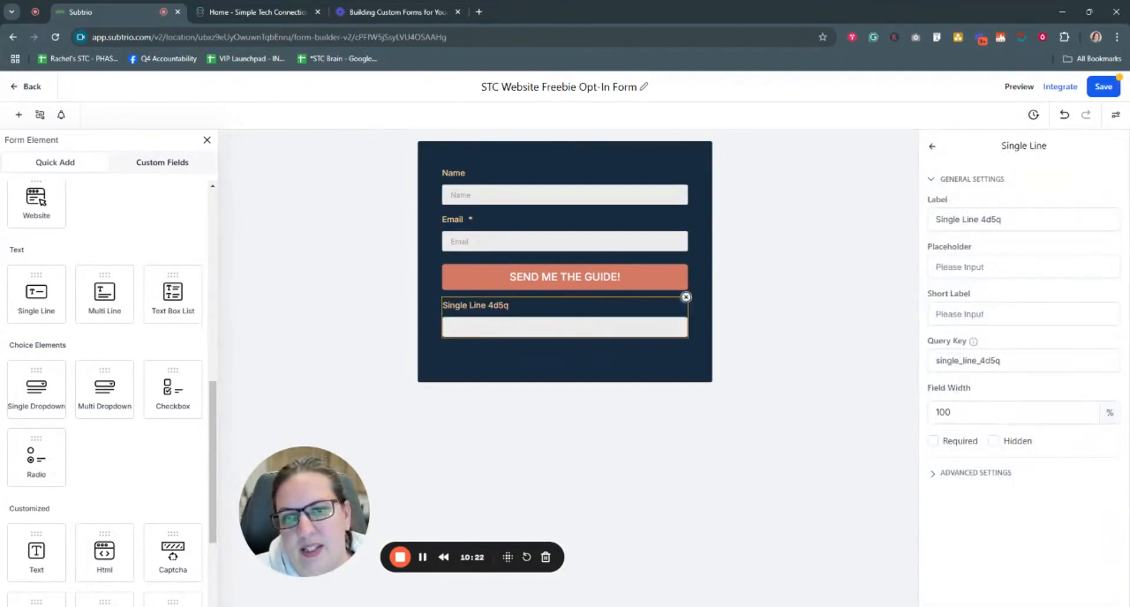
left_click(686, 297)
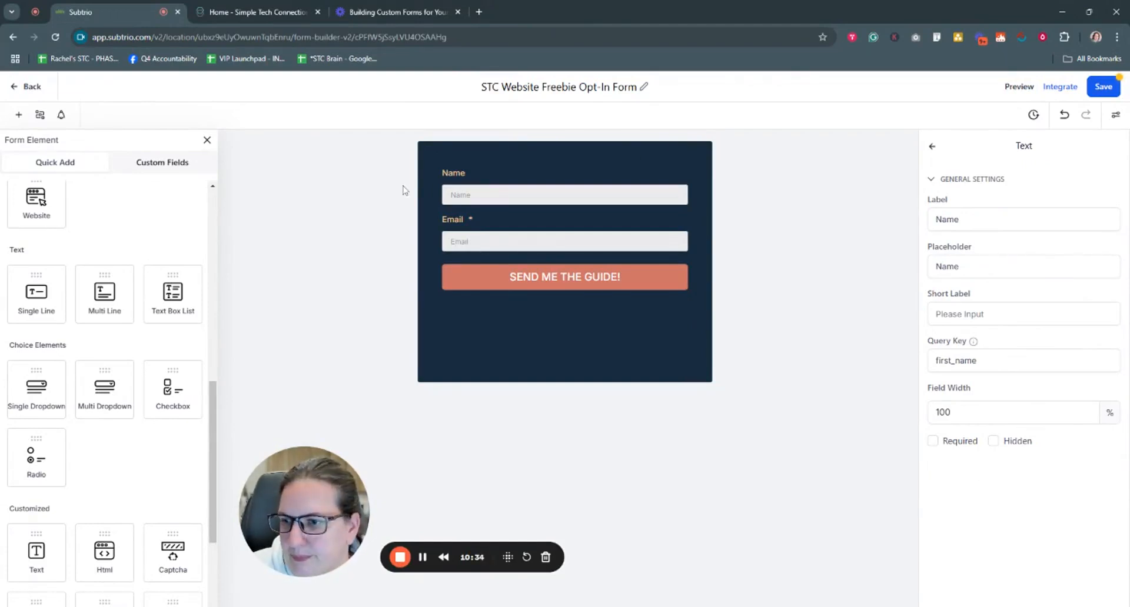
scroll(168, 378, "down", 1)
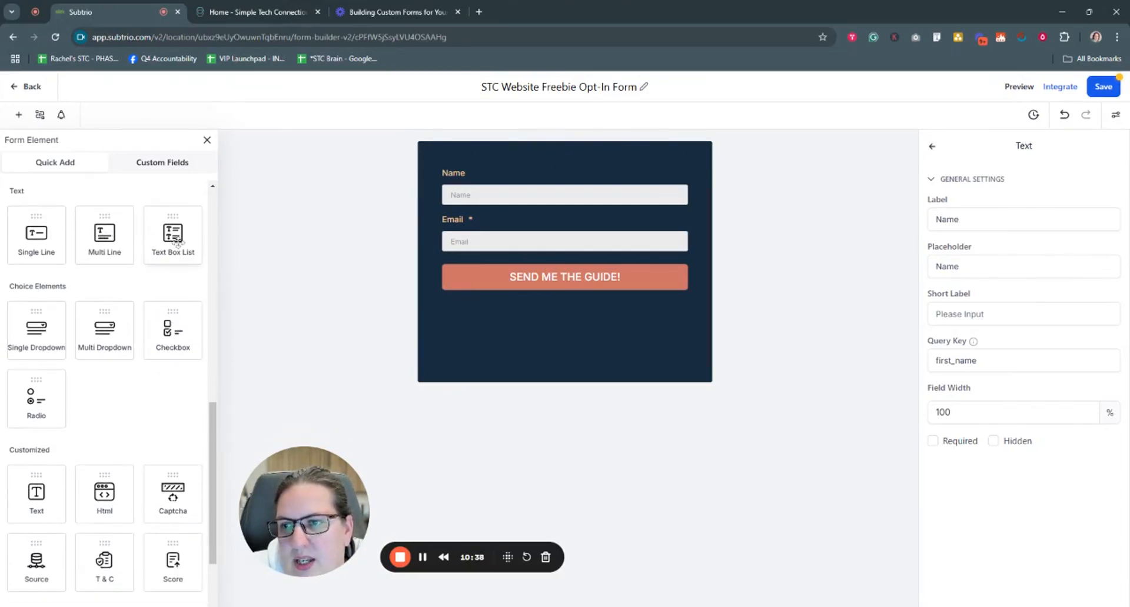
scroll(167, 268, "down", 1)
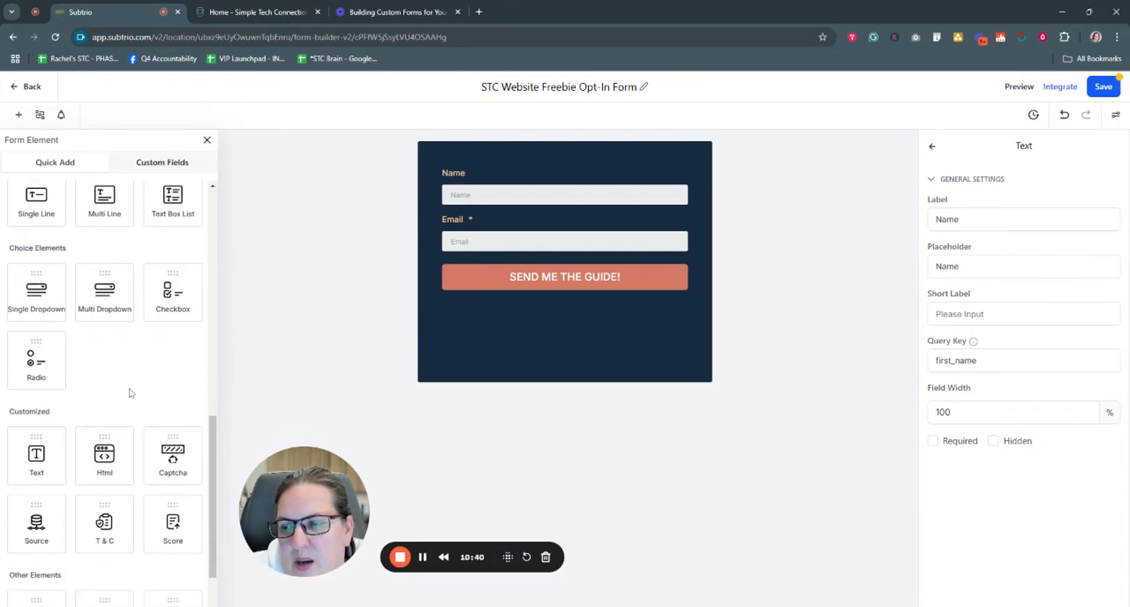
left_click_drag(167, 268, 475, 321)
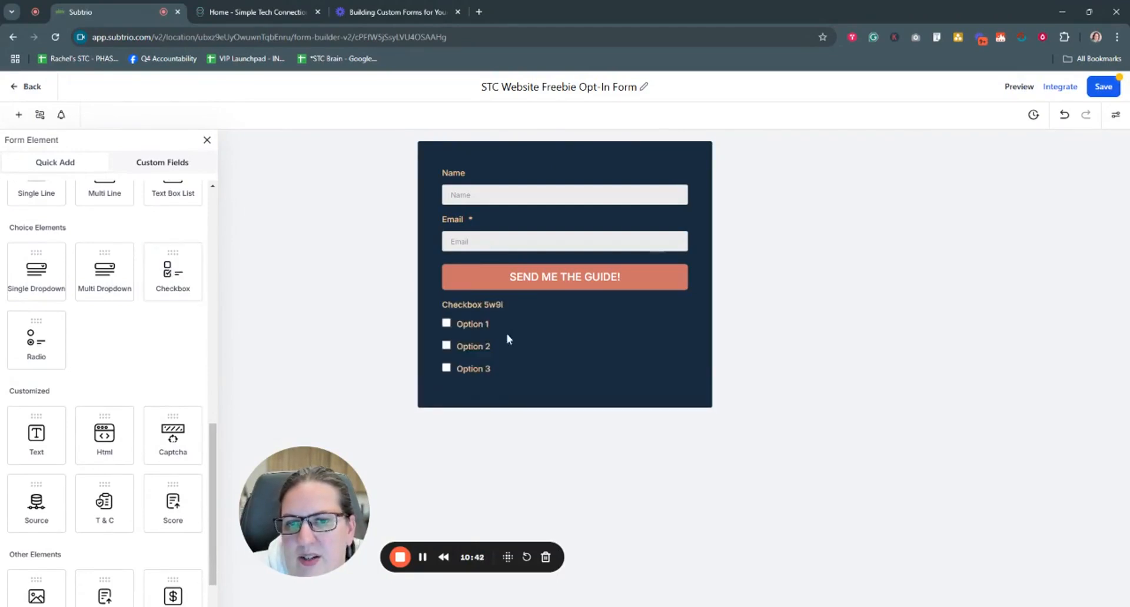
left_click(537, 323)
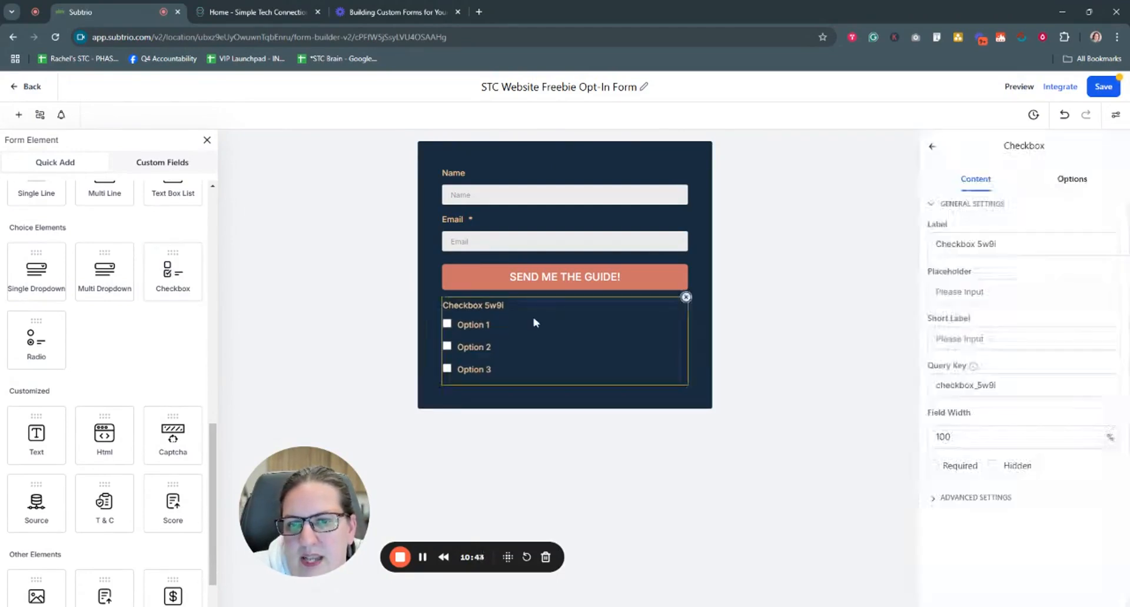
left_click(686, 298)
scroll(141, 416, "down", 2)
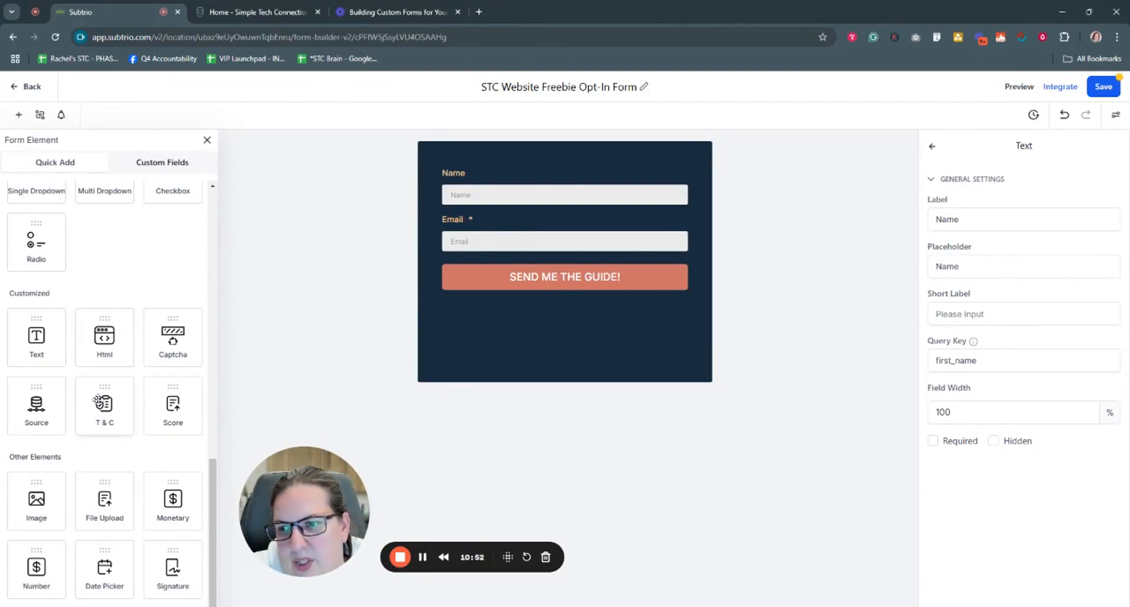
left_click_drag(170, 411, 500, 346)
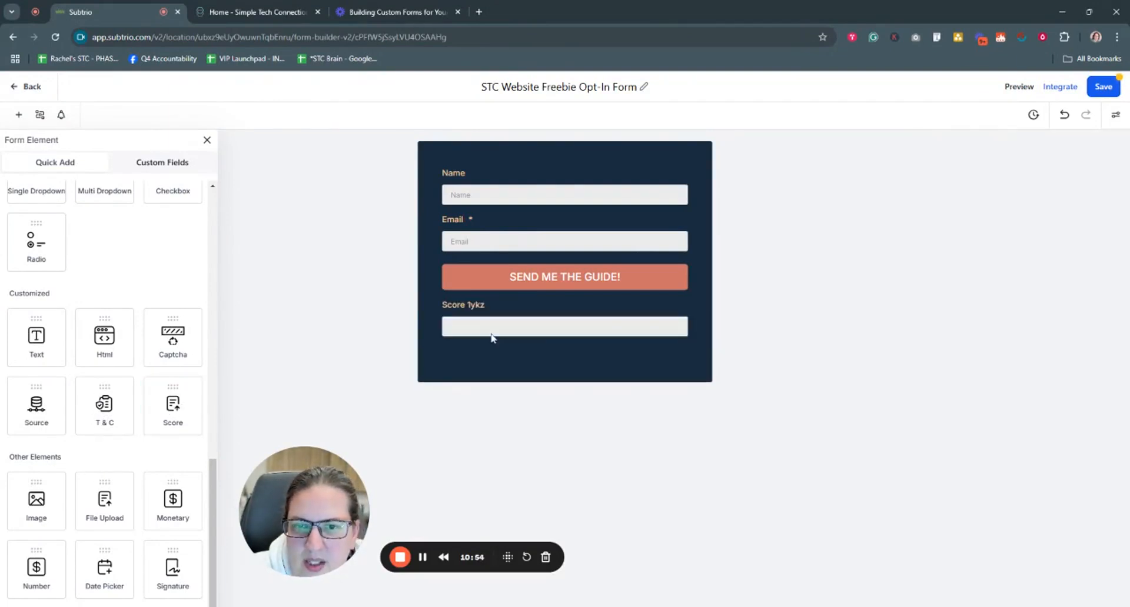
left_click(488, 321)
left_click(691, 302)
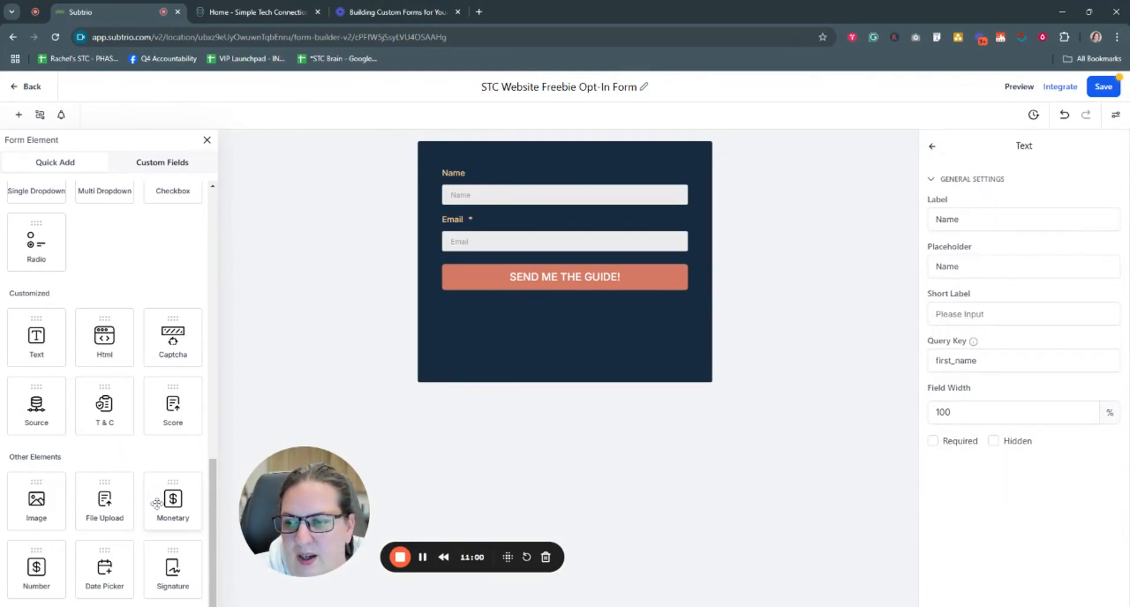
left_click_drag(159, 503, 479, 345)
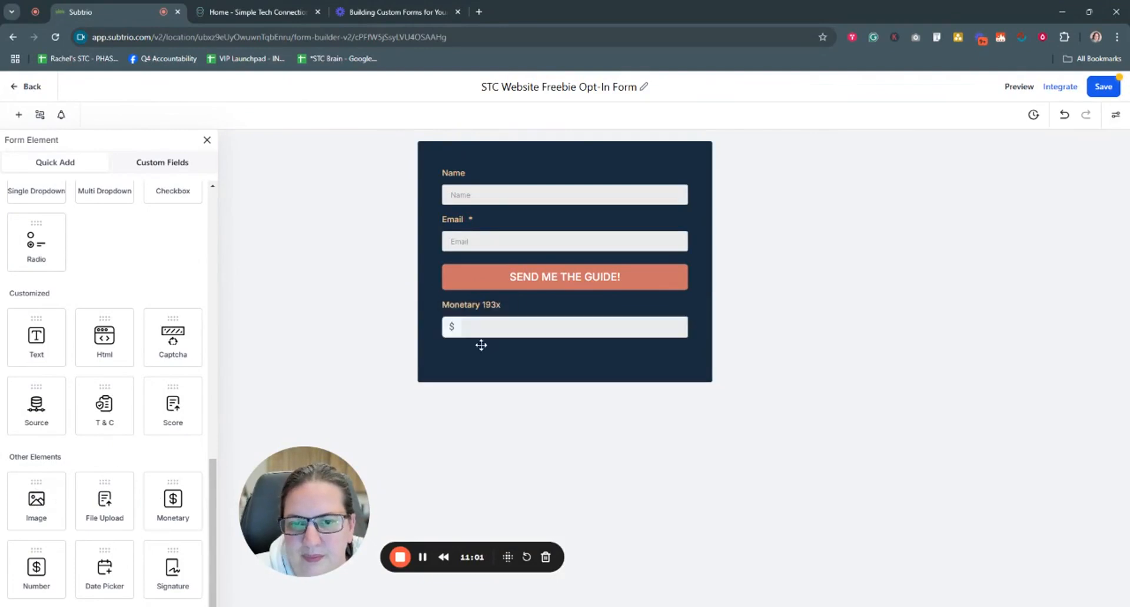
left_click(536, 320)
left_click(685, 297)
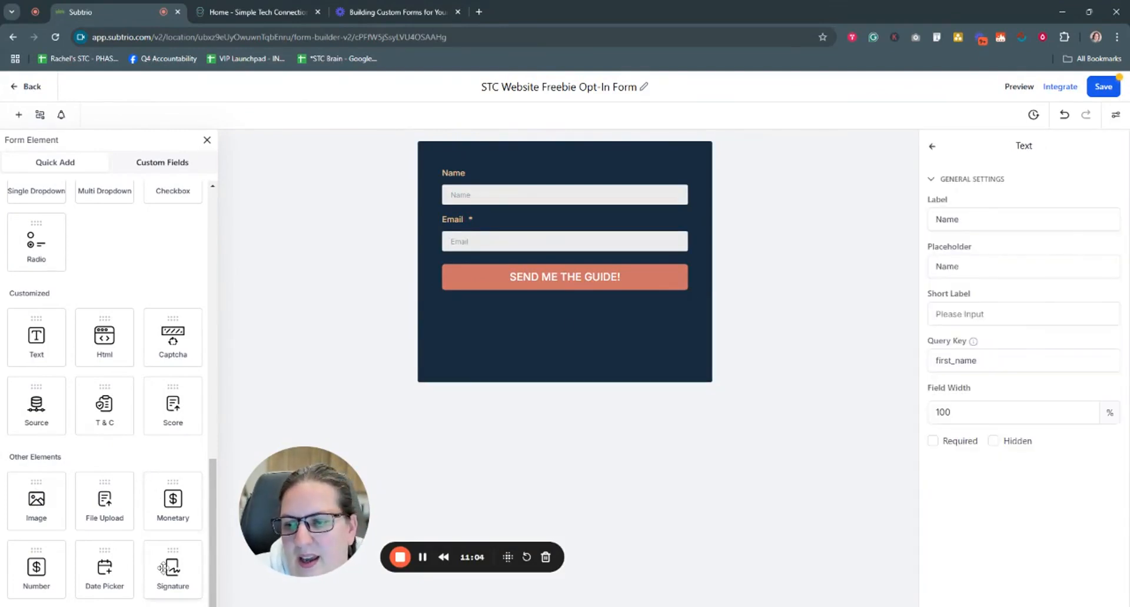
mouse_move(171, 570)
left_mouse_down()
mouse_move(475, 330)
mouse_move(505, 355)
left_mouse_up()
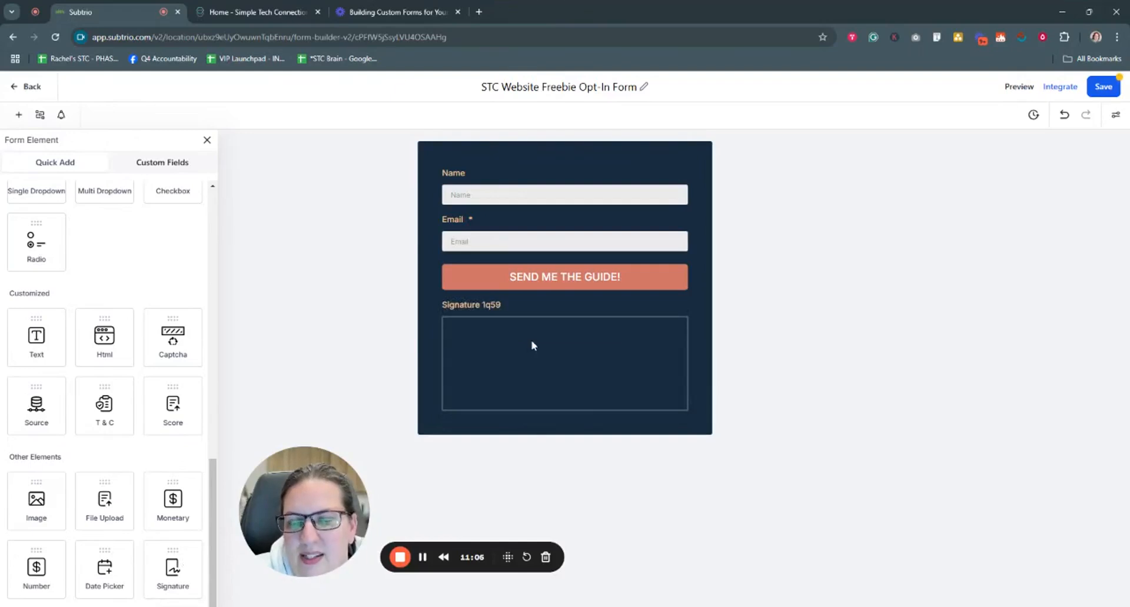
left_click(644, 335)
left_click(686, 298)
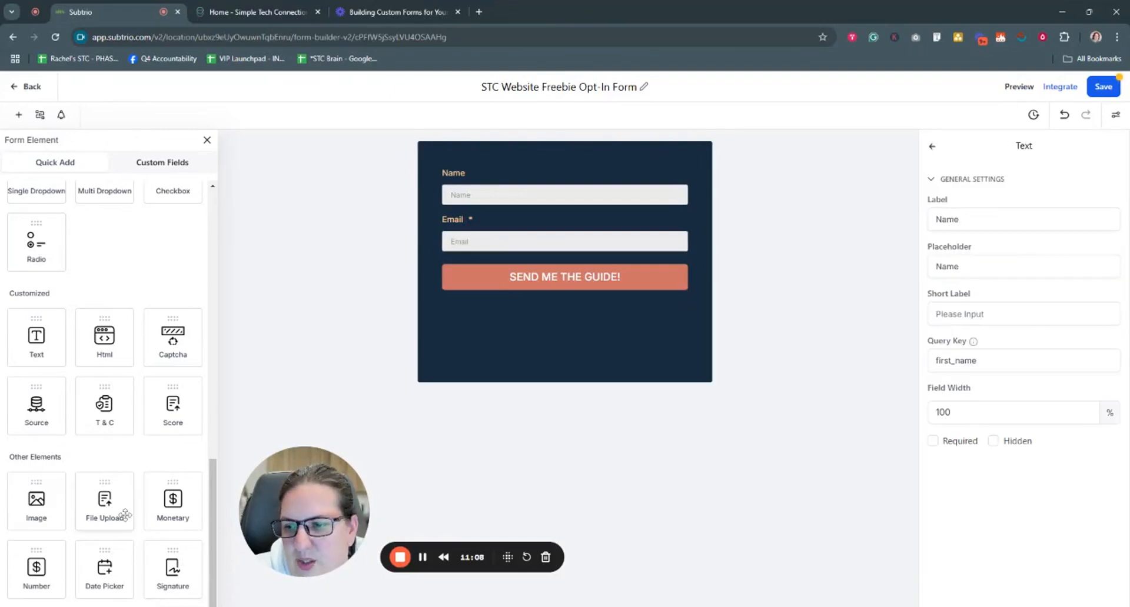
left_click_drag(108, 565, 472, 365)
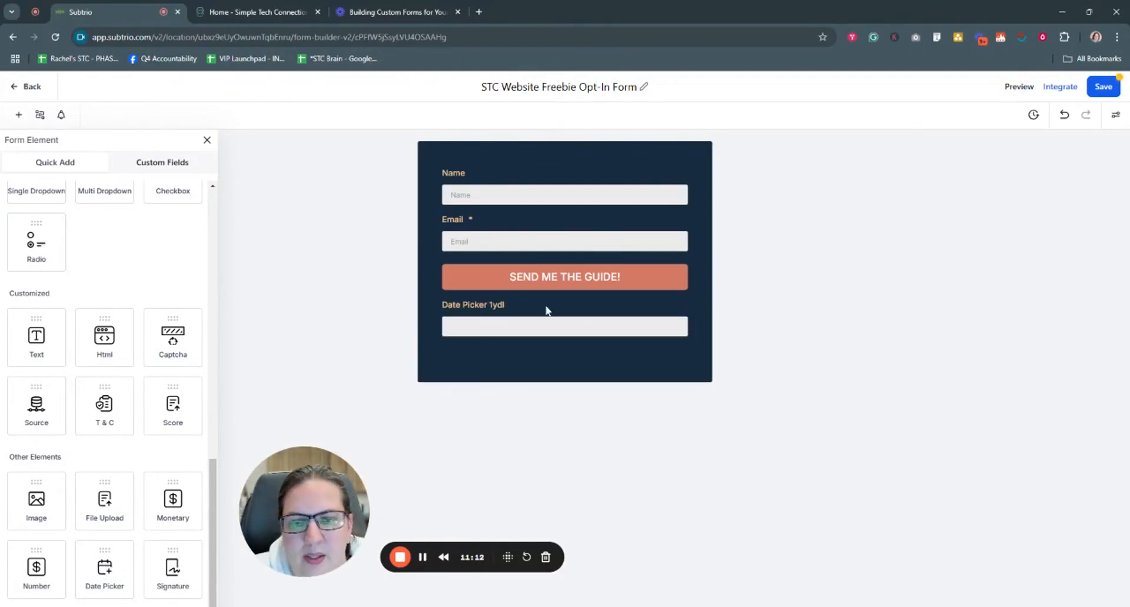
left_click(548, 311)
left_click(685, 298)
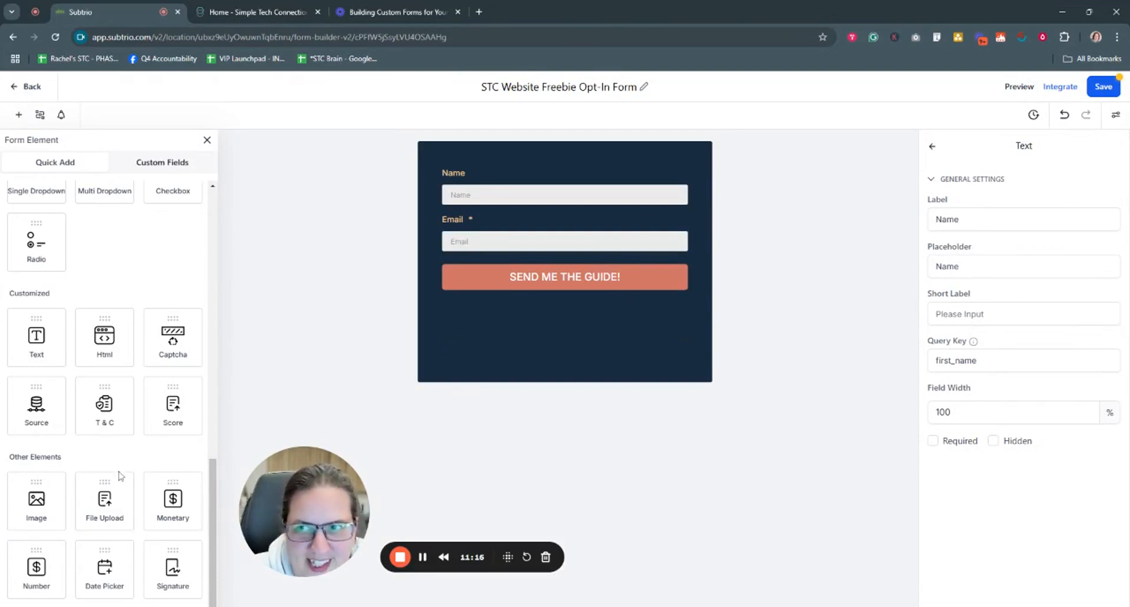
scroll(118, 473, "up", 8)
scroll(118, 472, "up", 4)
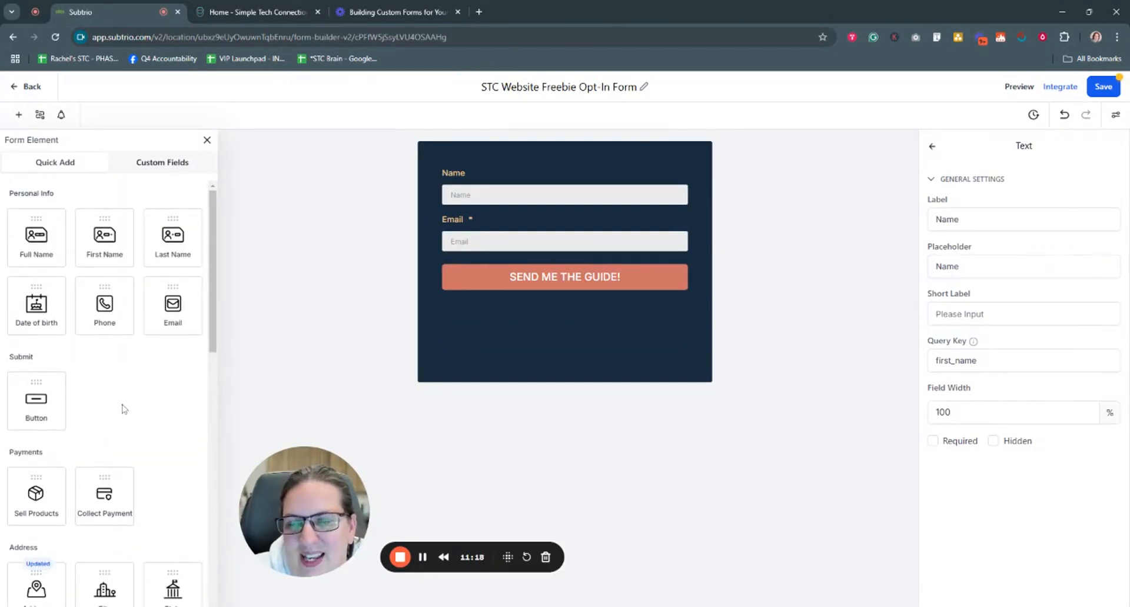
Step: Add the Affiliate Programs custom field from the General Info group
left_click(151, 163)
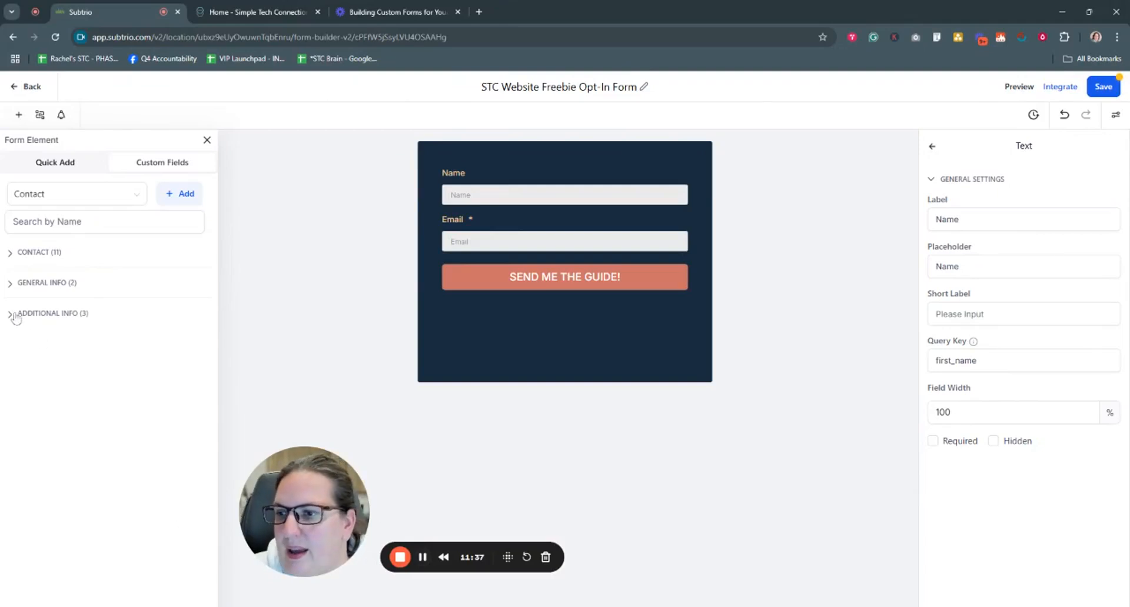
left_click(9, 285)
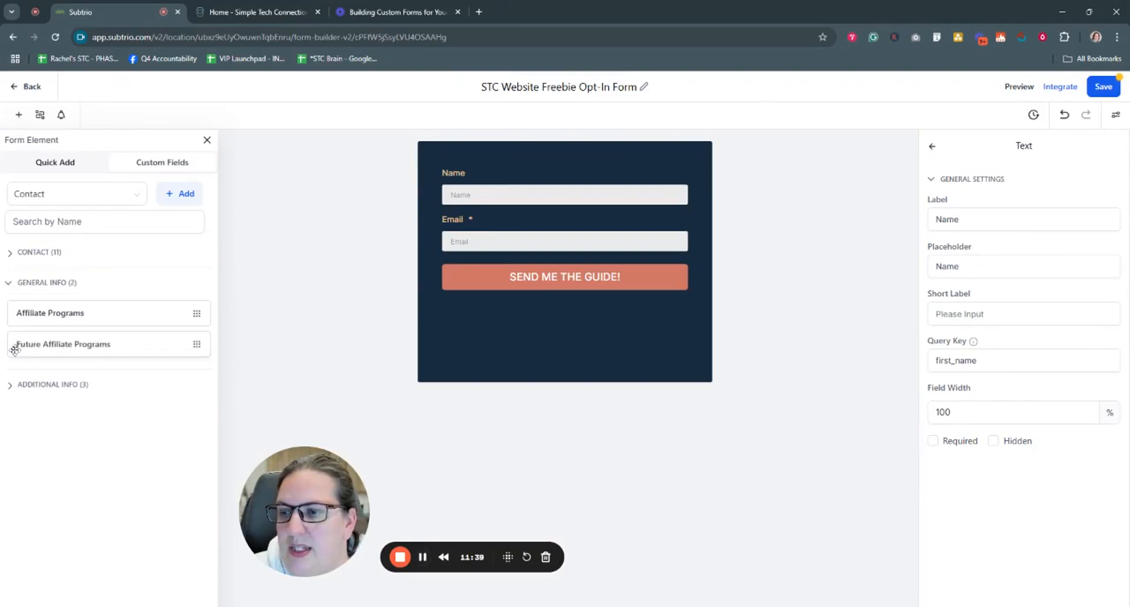
left_click(10, 385)
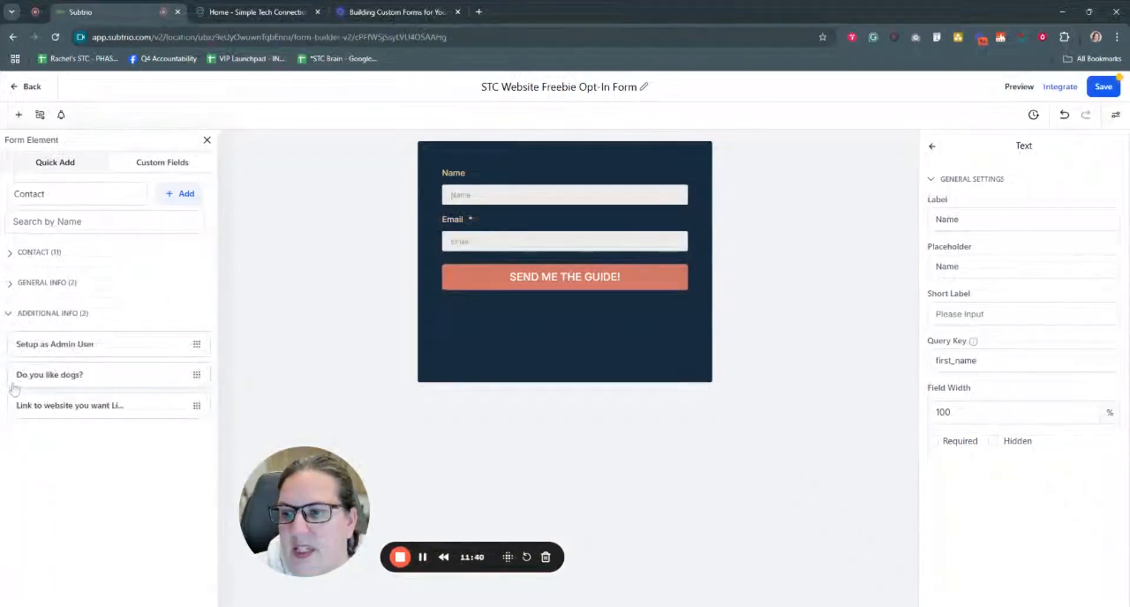
left_click(12, 314)
left_click(15, 284)
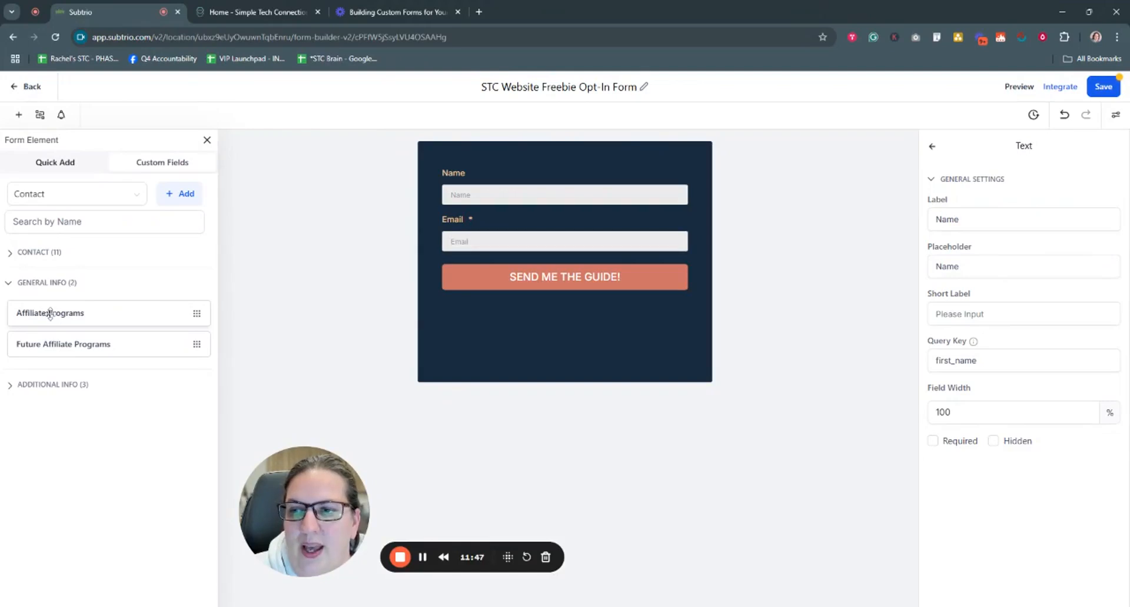
left_click(50, 313)
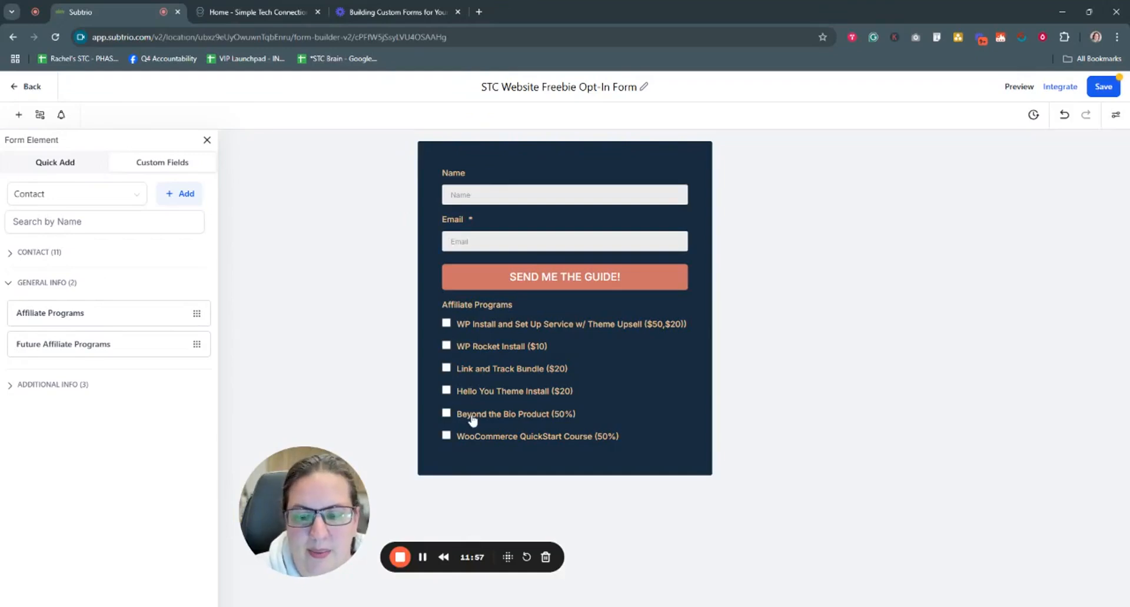
Step: Delete the Affiliate Programs group and save the form with only Name and Email
left_click(544, 314)
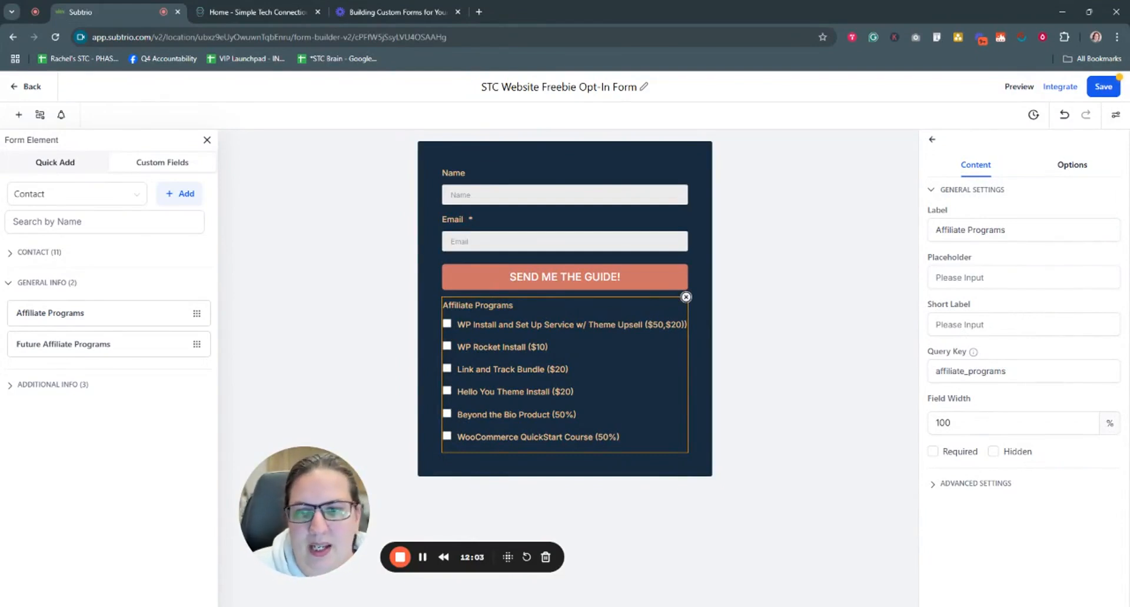
left_click(686, 298)
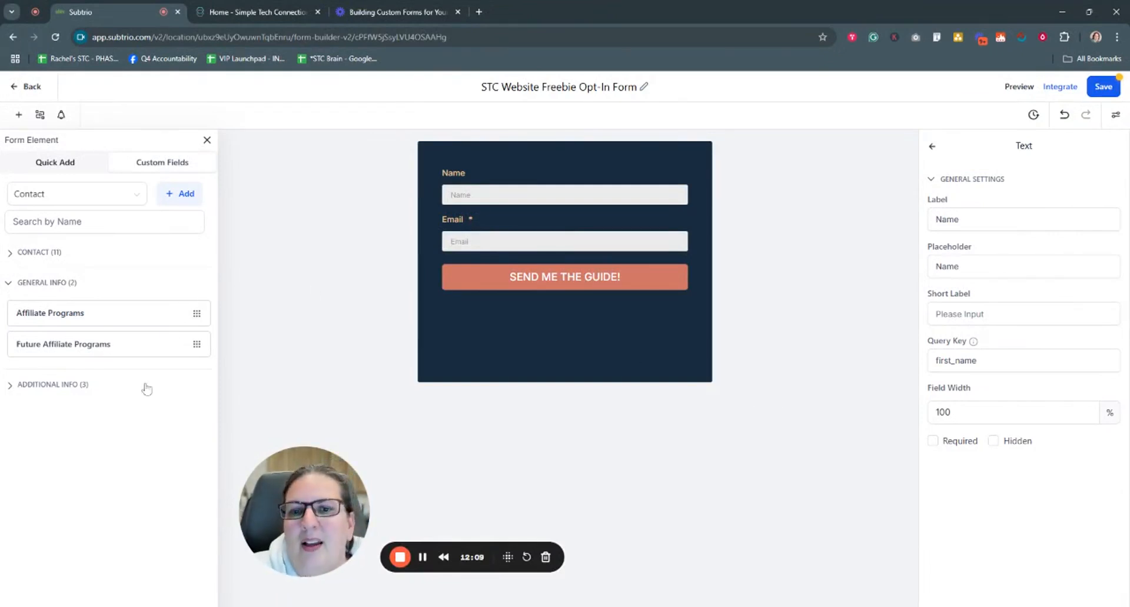
left_click(52, 163)
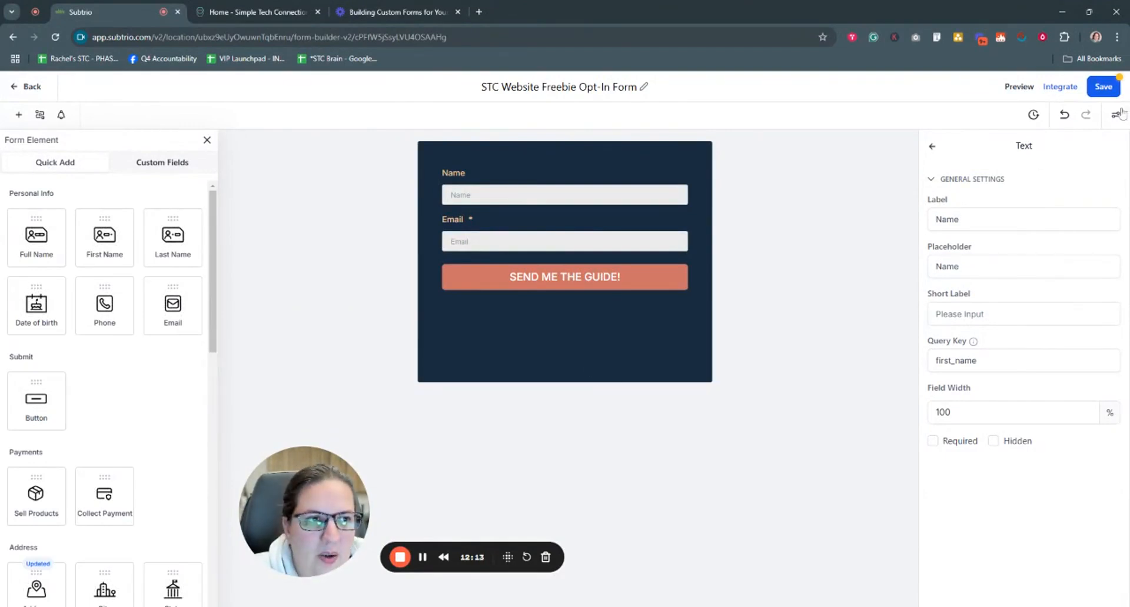
left_click(1098, 90)
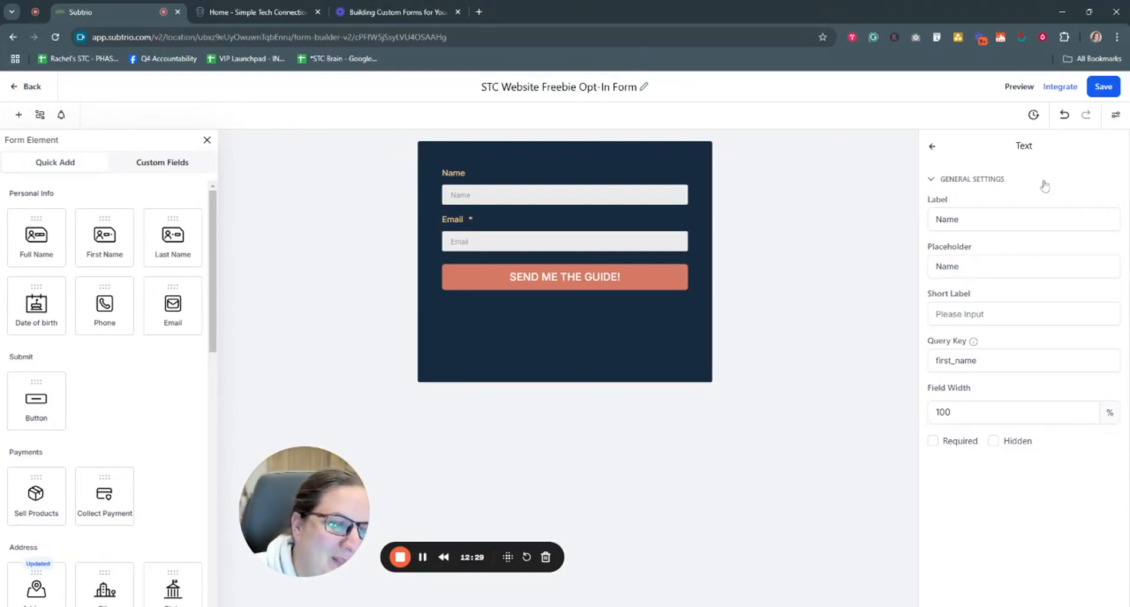
Step: Browse the Styles & Options themes without applying any, ending on the Options tab
left_click(1114, 118)
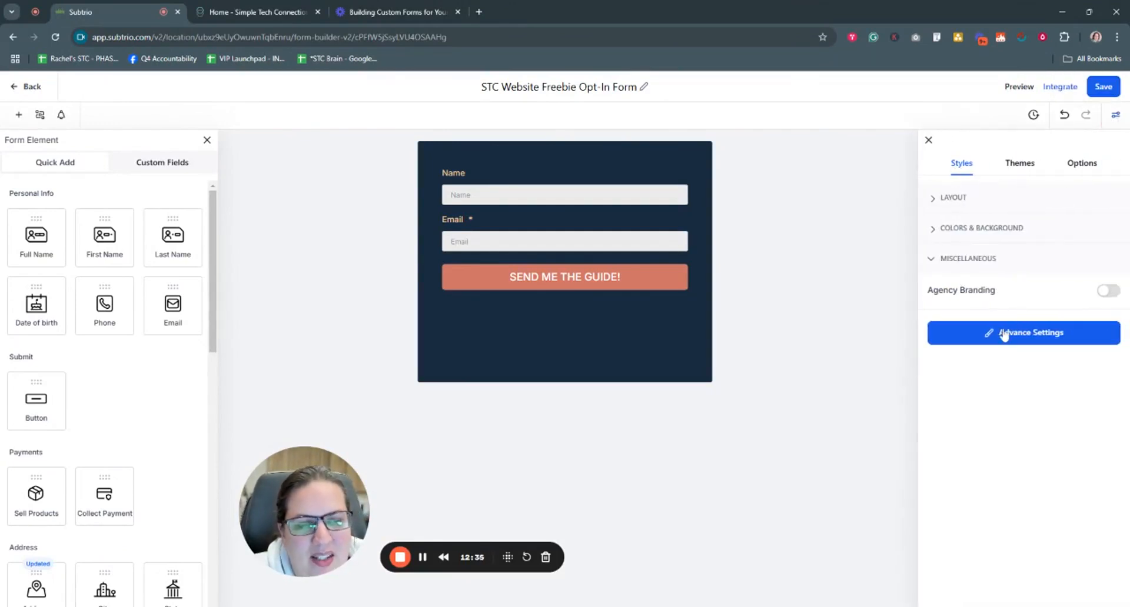
left_click(1023, 165)
scroll(1027, 389, "down", 8)
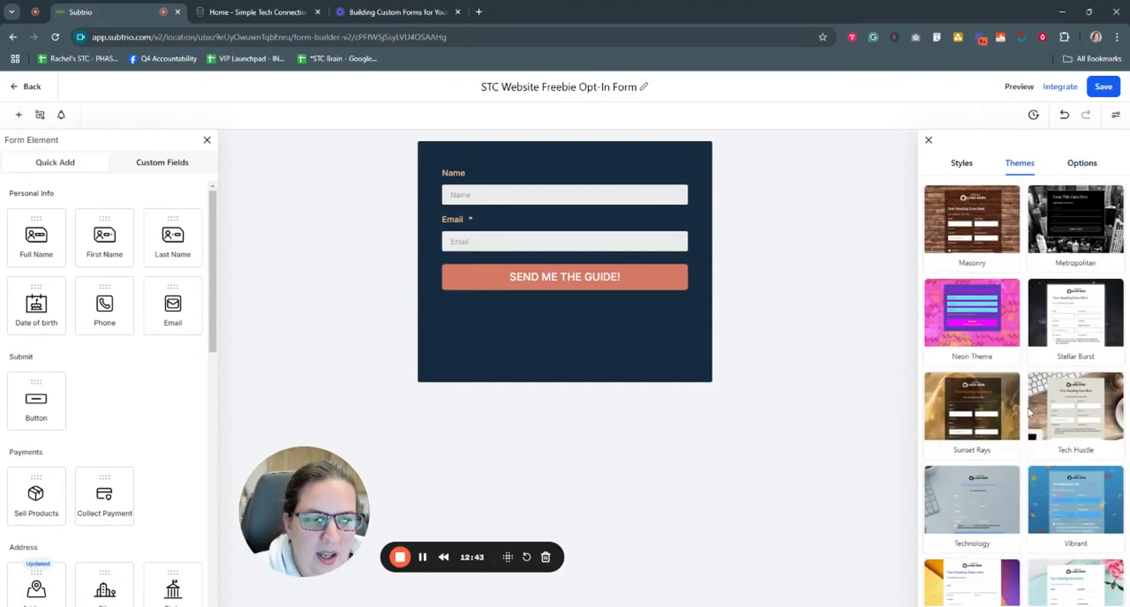
mouse_move(966, 423)
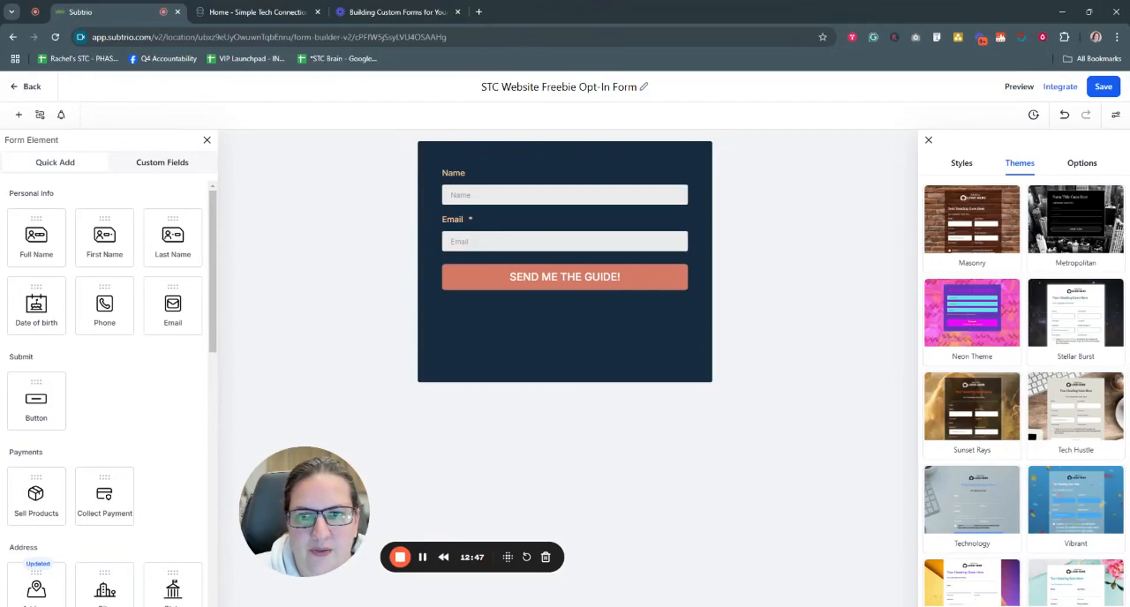
scroll(988, 381, "up", 10)
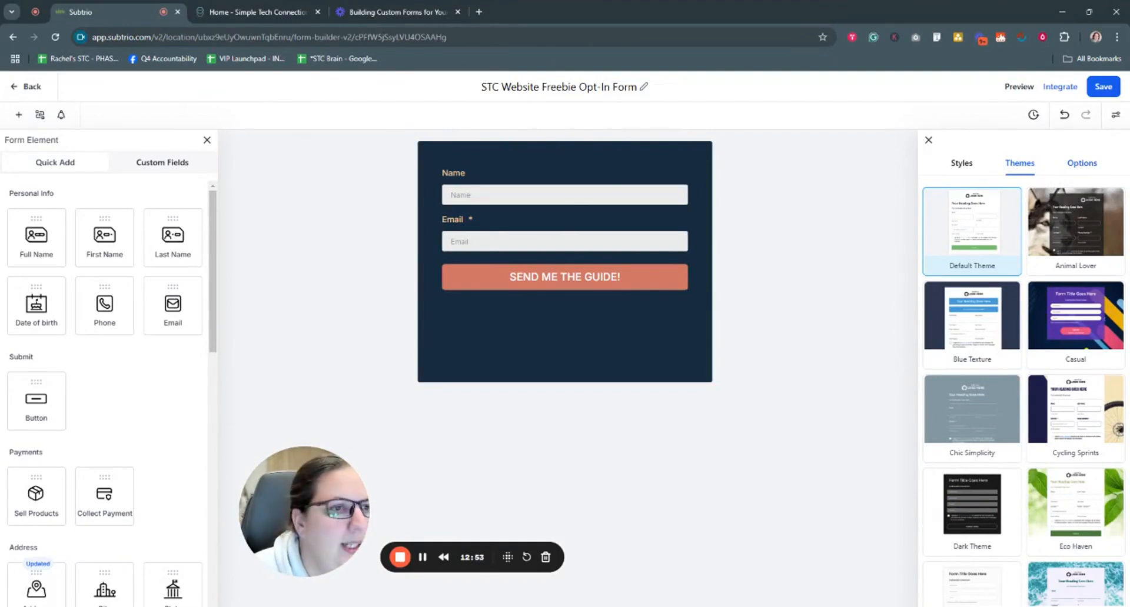
left_click(1082, 163)
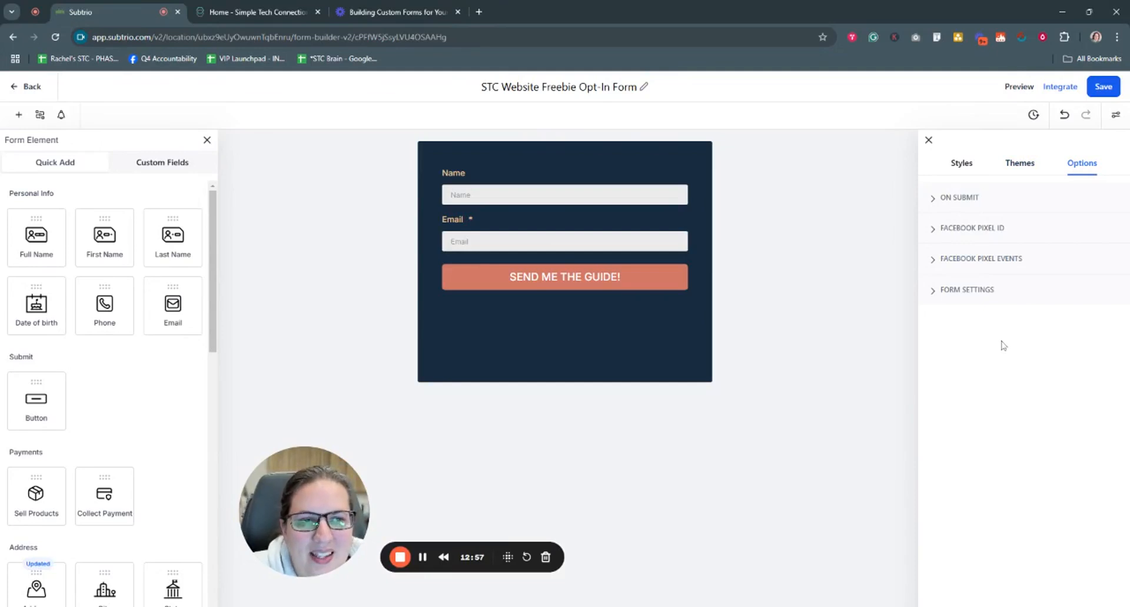
Step: Expand ON SUBMIT to show the 'Thank you for taking the time to complete this form.' message
left_click(932, 201)
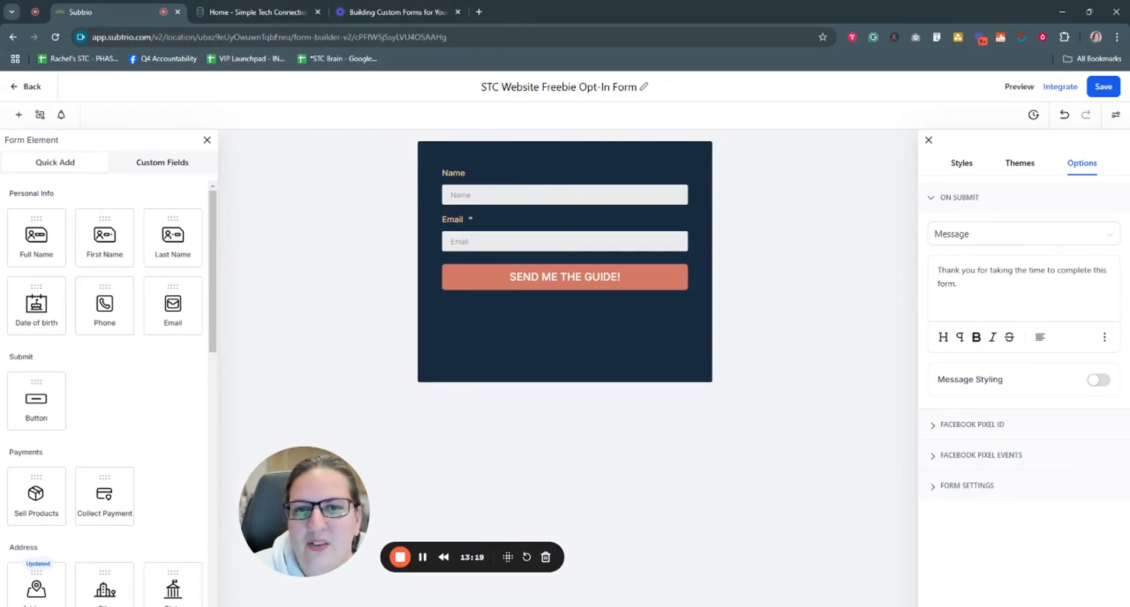
Step: Submit the website's Stay Connected form to view its thank-you message, then return to Subtrio
left_click(243, 13)
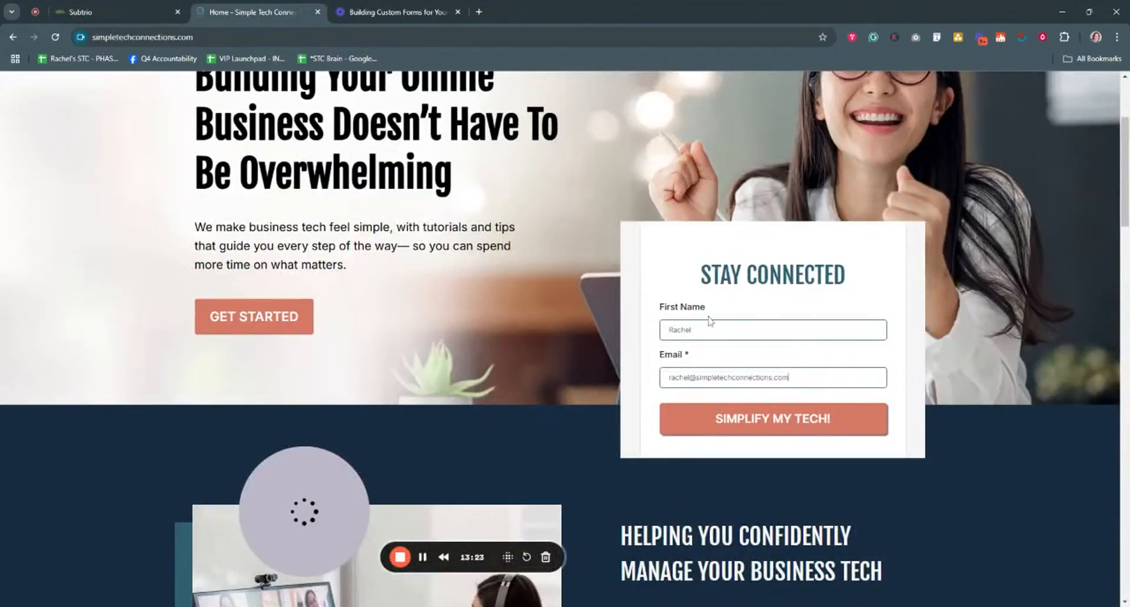
left_click(776, 425)
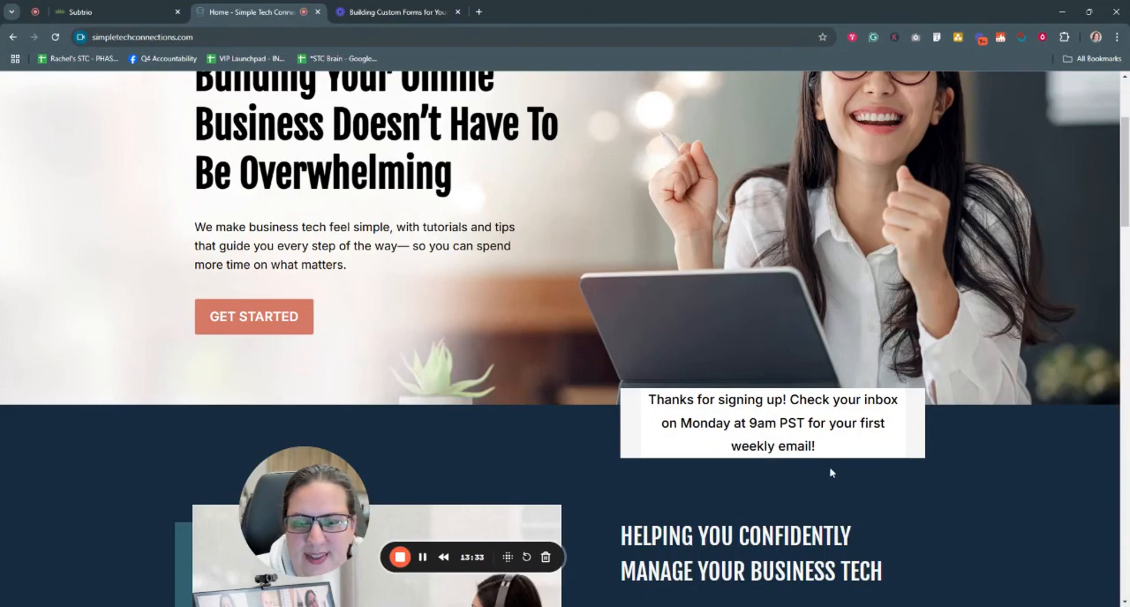
scroll(832, 471, "down", 9)
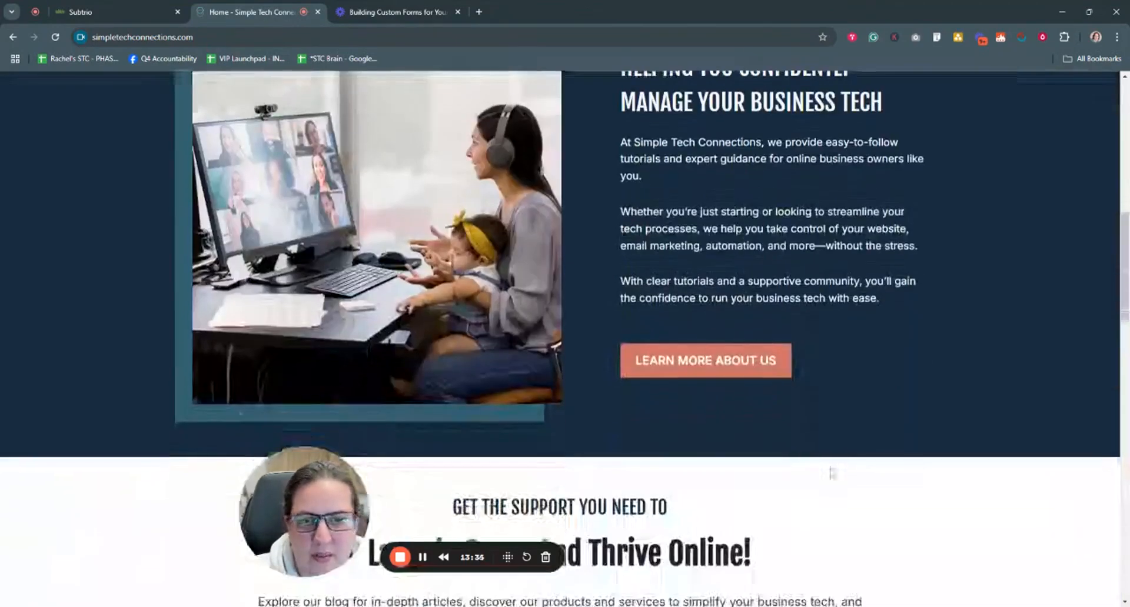
scroll(832, 471, "up", 12)
scroll(832, 470, "down", 2)
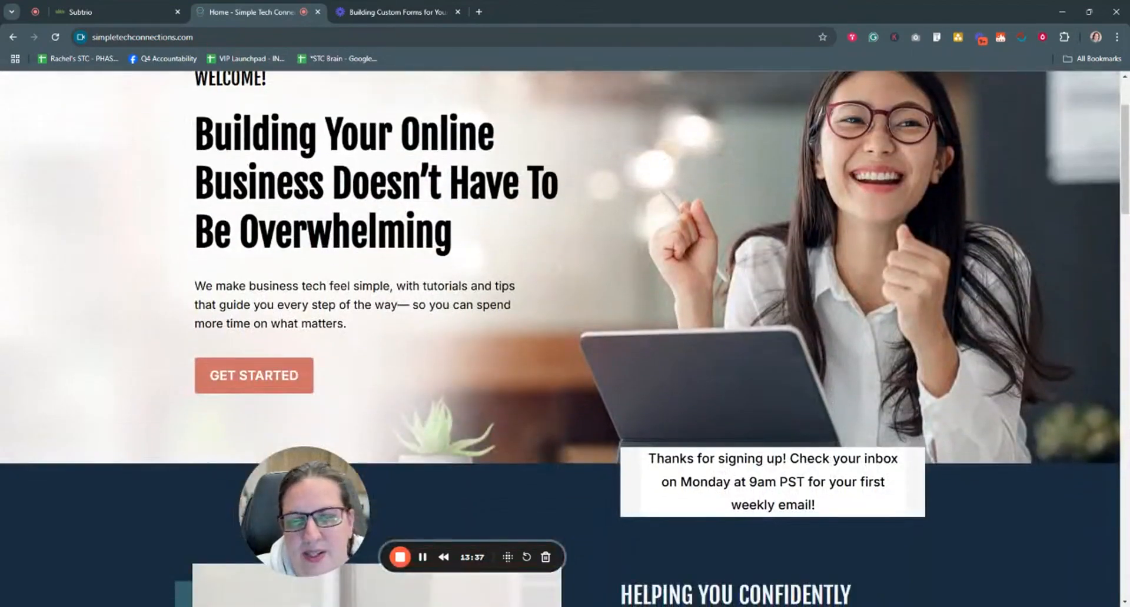
left_click(370, 13)
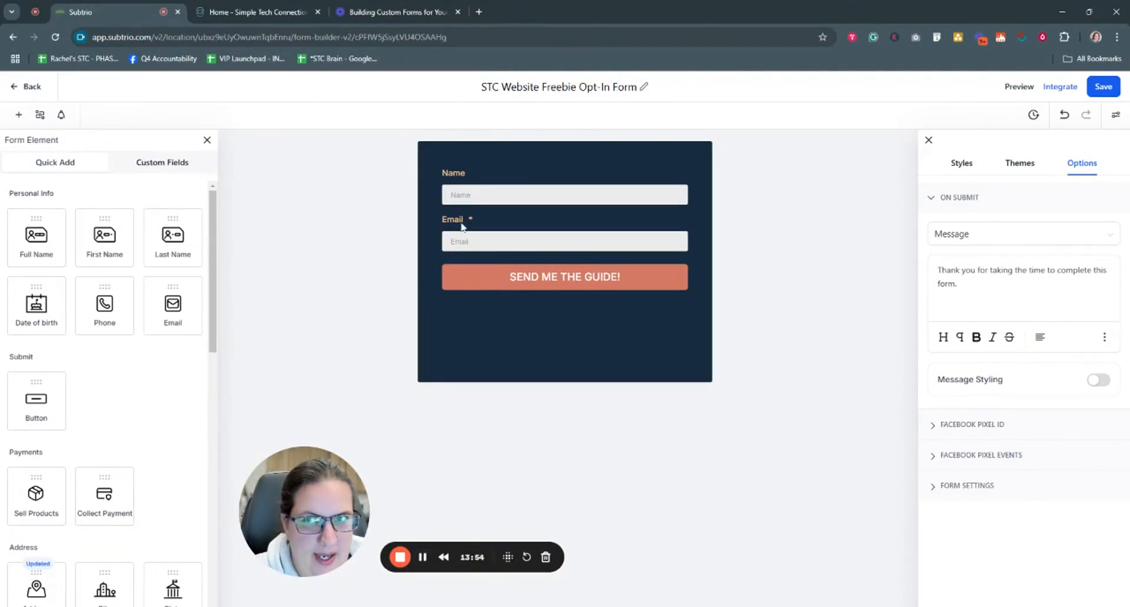
Step: Turn on Message Styling for the submit message and set its font to Inter
left_click(224, 13)
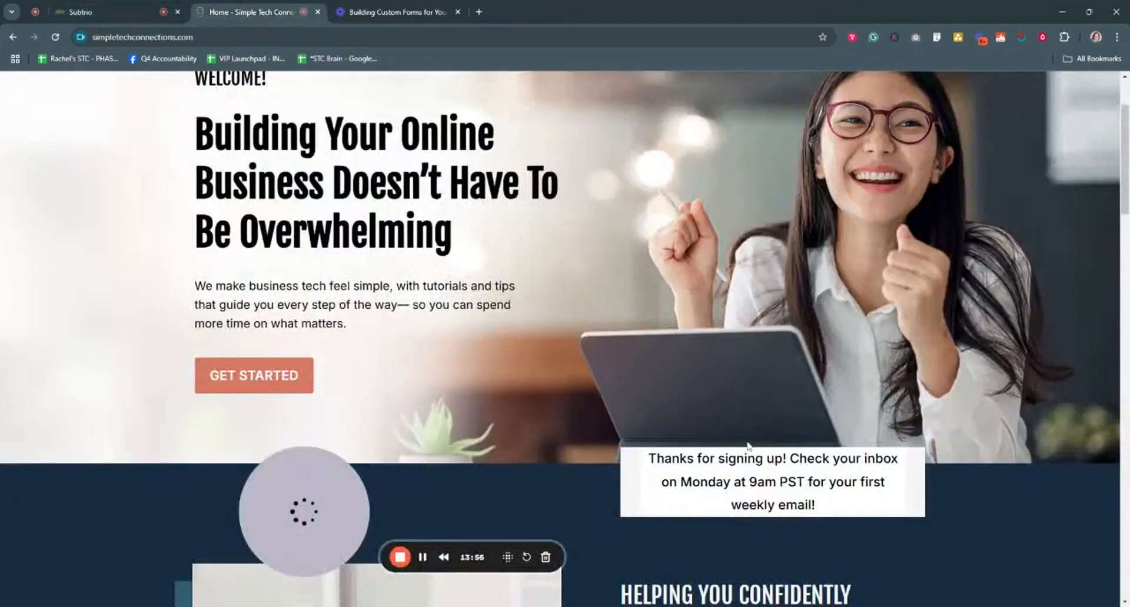
left_click(81, 12)
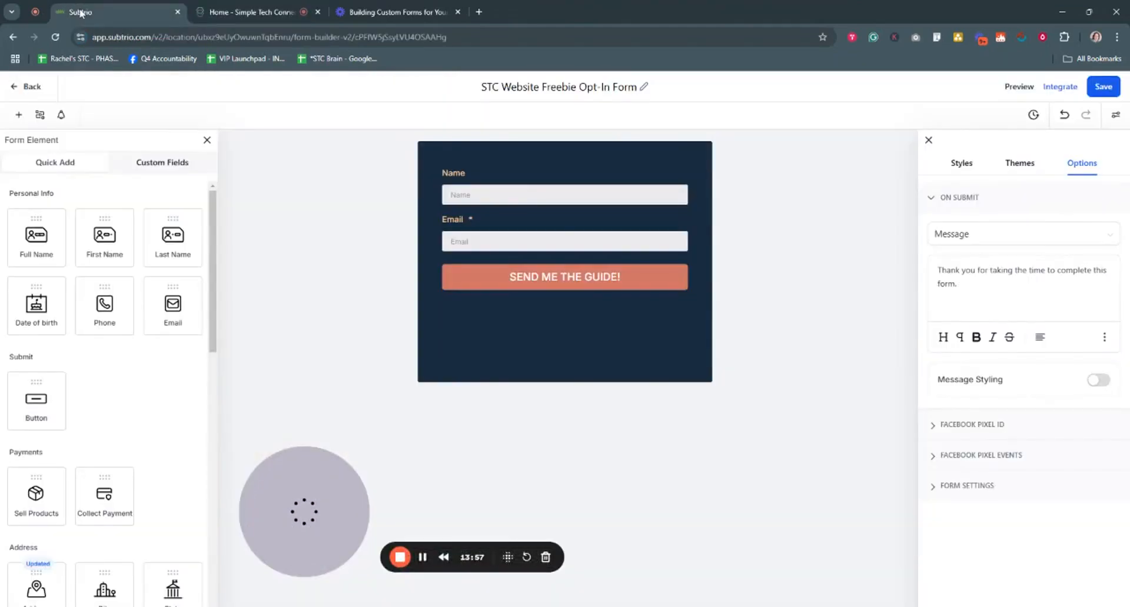
left_click(1096, 383)
scroll(1007, 443, "down", 1)
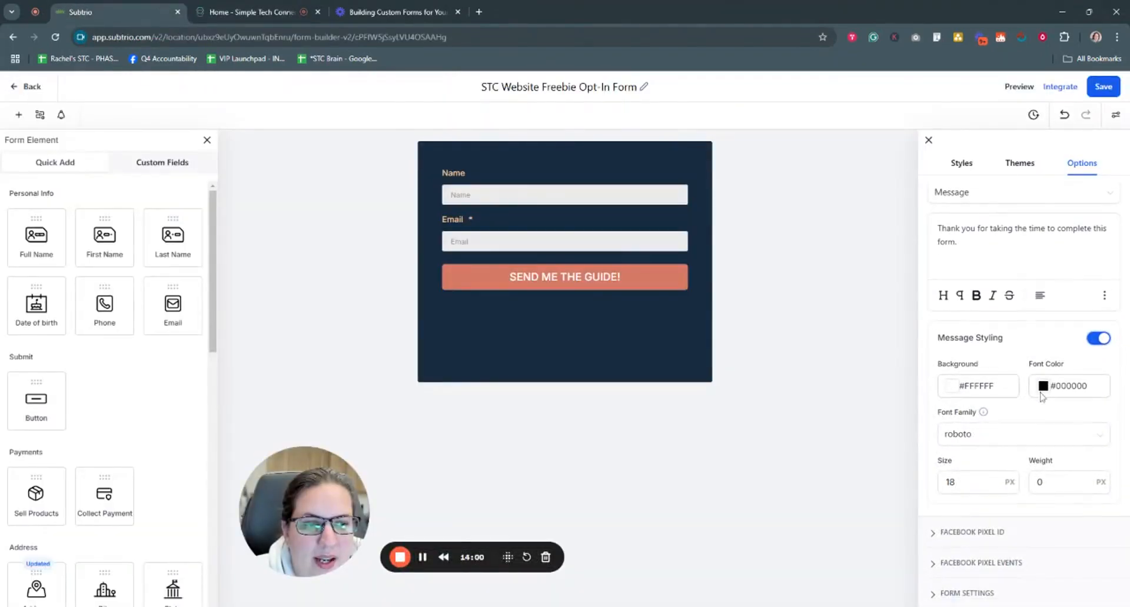
left_click(982, 435)
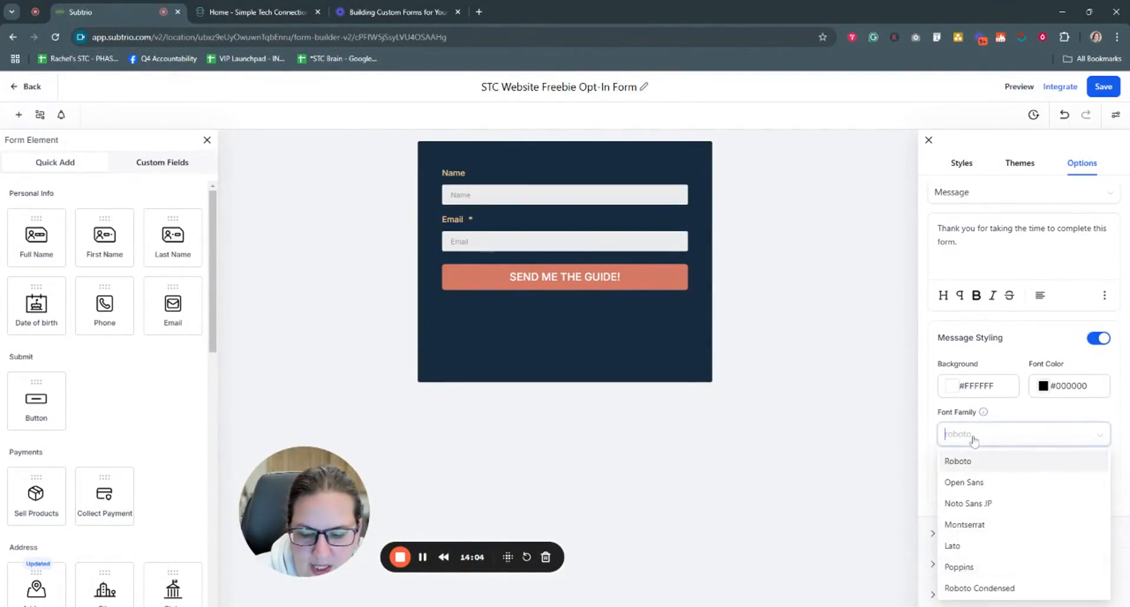
type("inter")
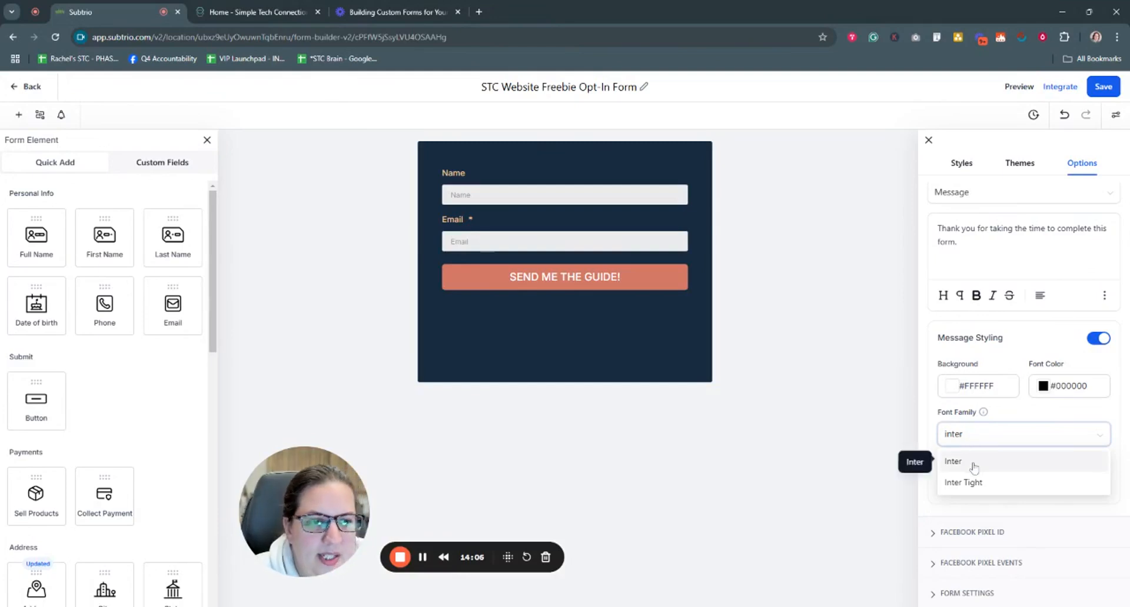
left_click(974, 466)
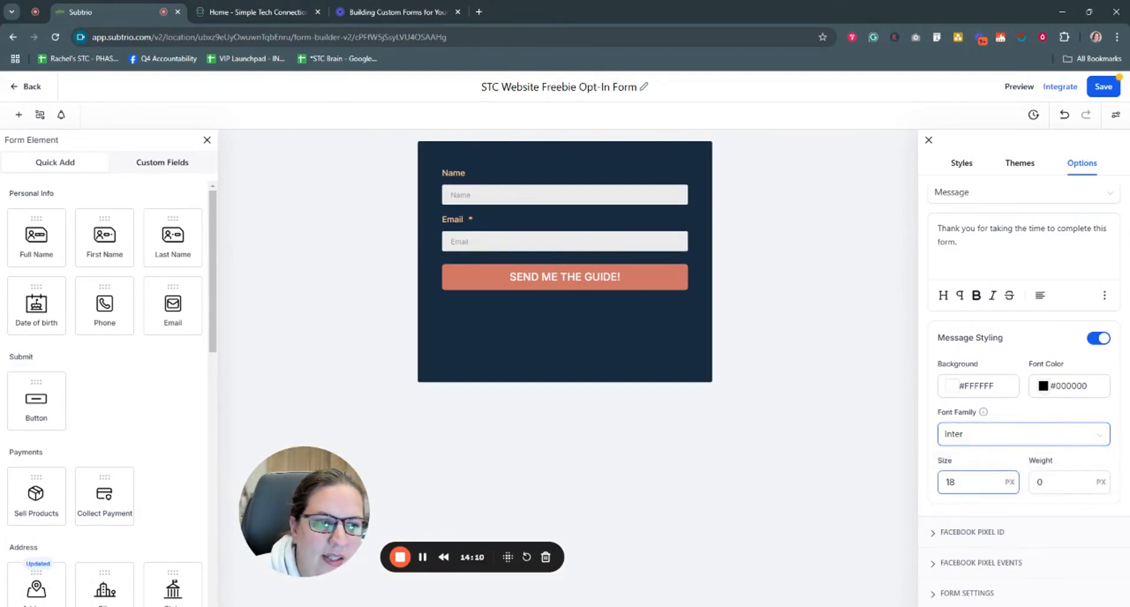
Step: Collapse the ON SUBMIT section and save the form
scroll(1020, 419, "up", 2)
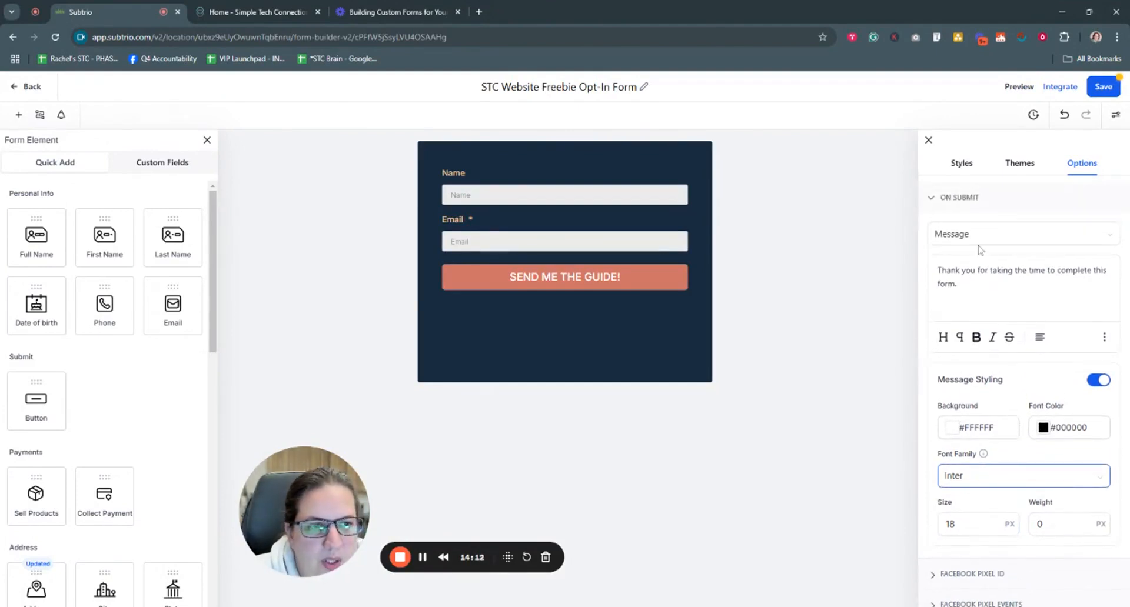
left_click(939, 200)
left_click(1102, 92)
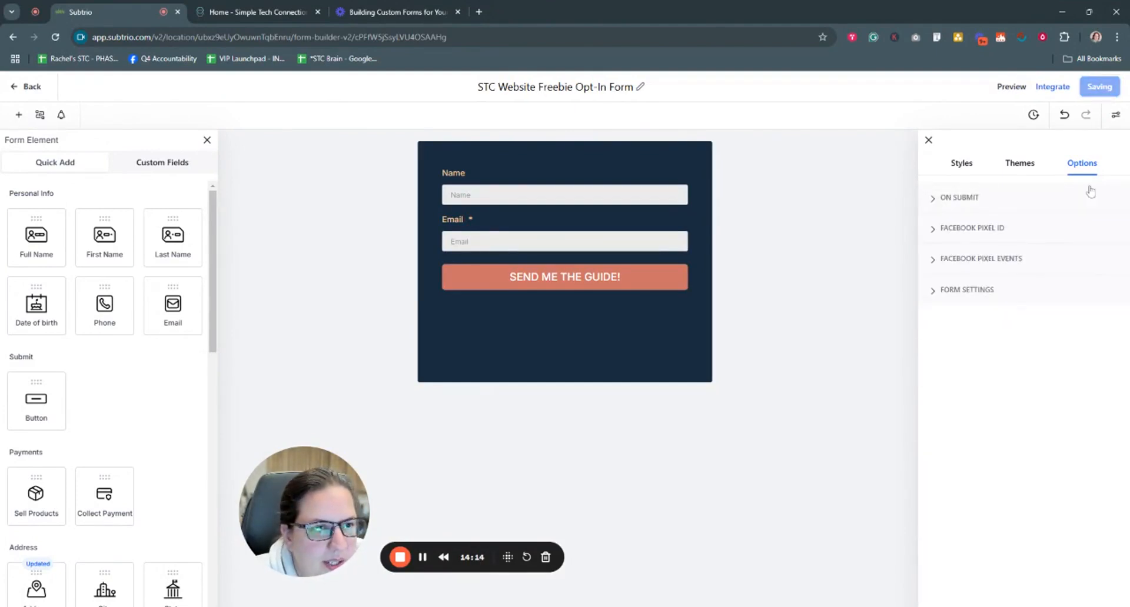
Step: Review the Facebook Pixel ID and Facebook Pixel Events settings without changing them
left_click(935, 231)
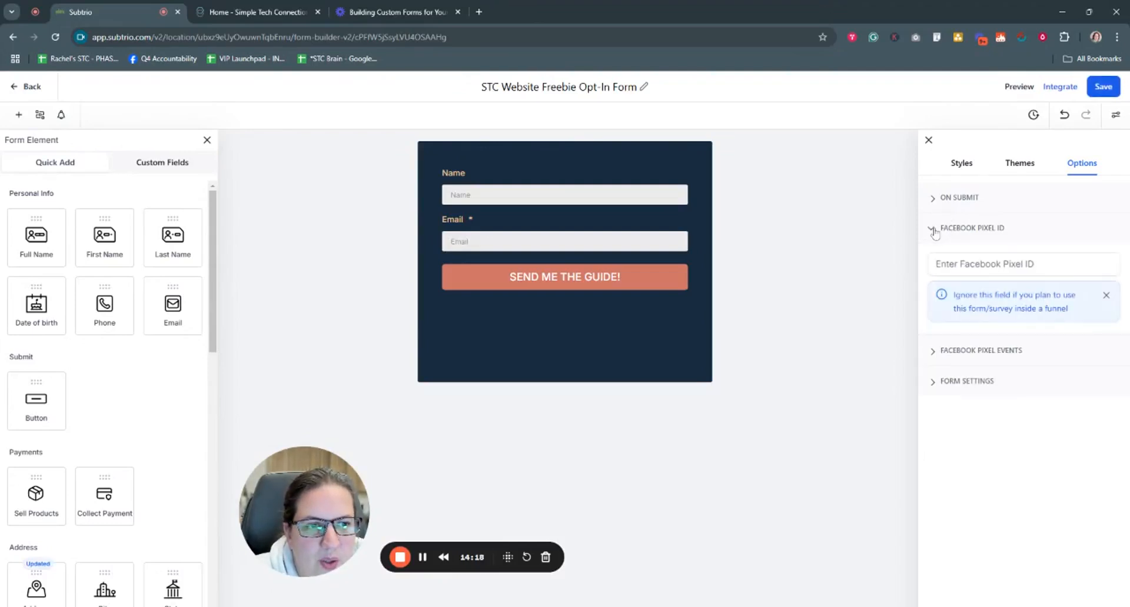
left_click(942, 264)
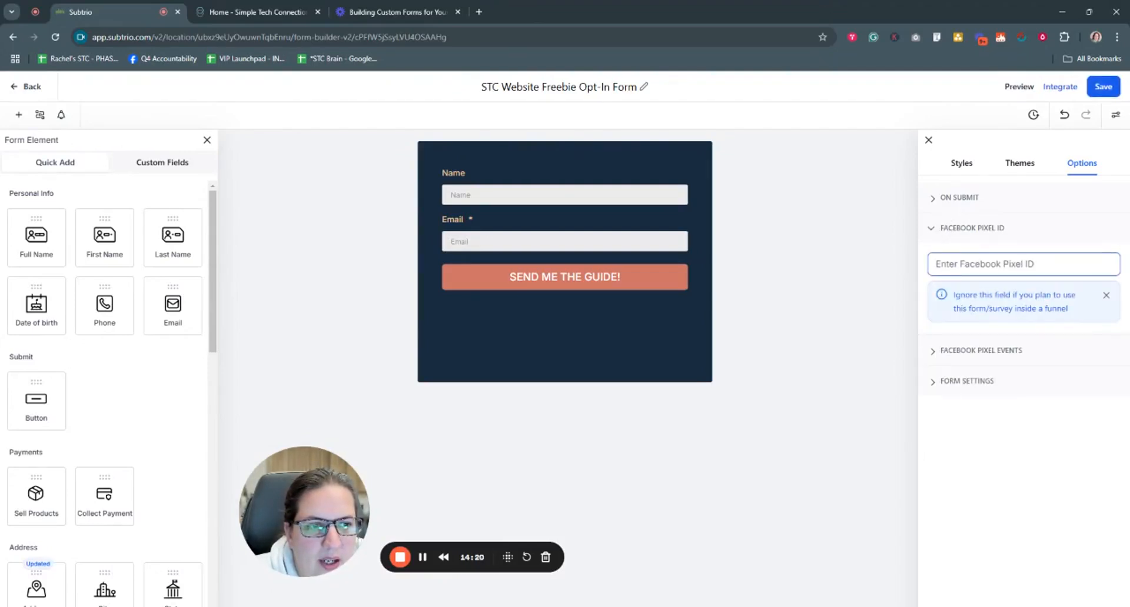
left_click(938, 353)
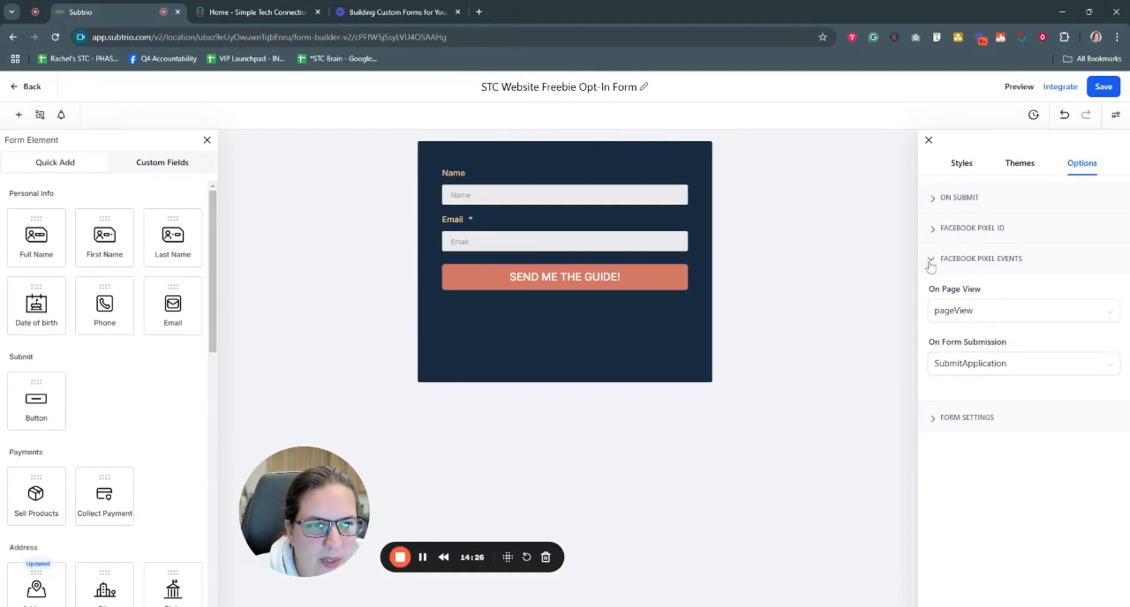
left_click(930, 264)
Step: Expand Form Settings to review the Sticky Contact option, leaving it off
left_click(931, 290)
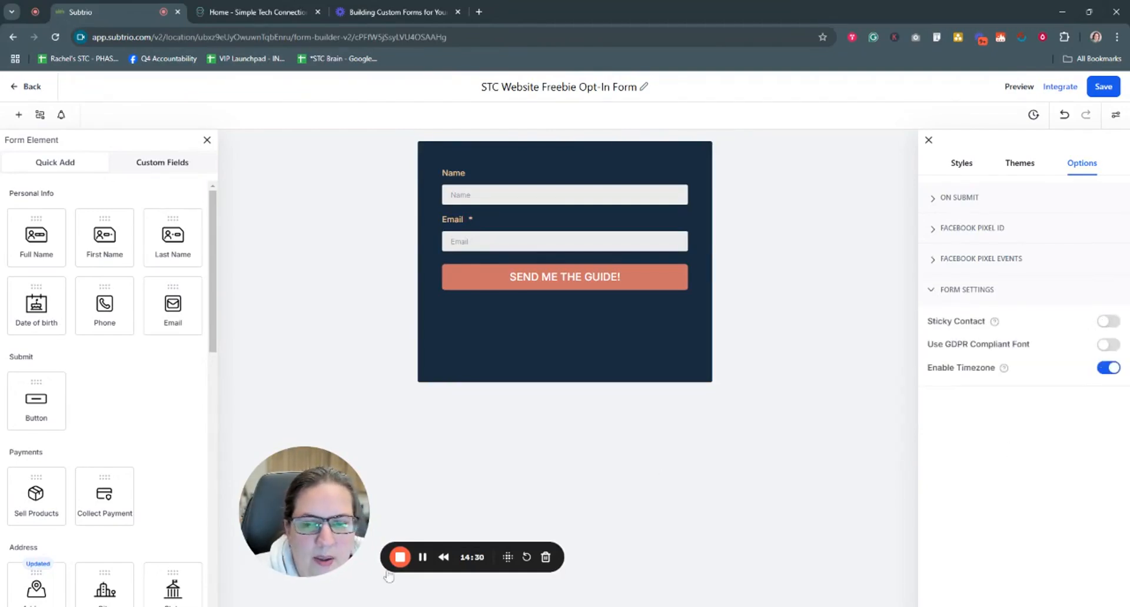
mouse_move(996, 323)
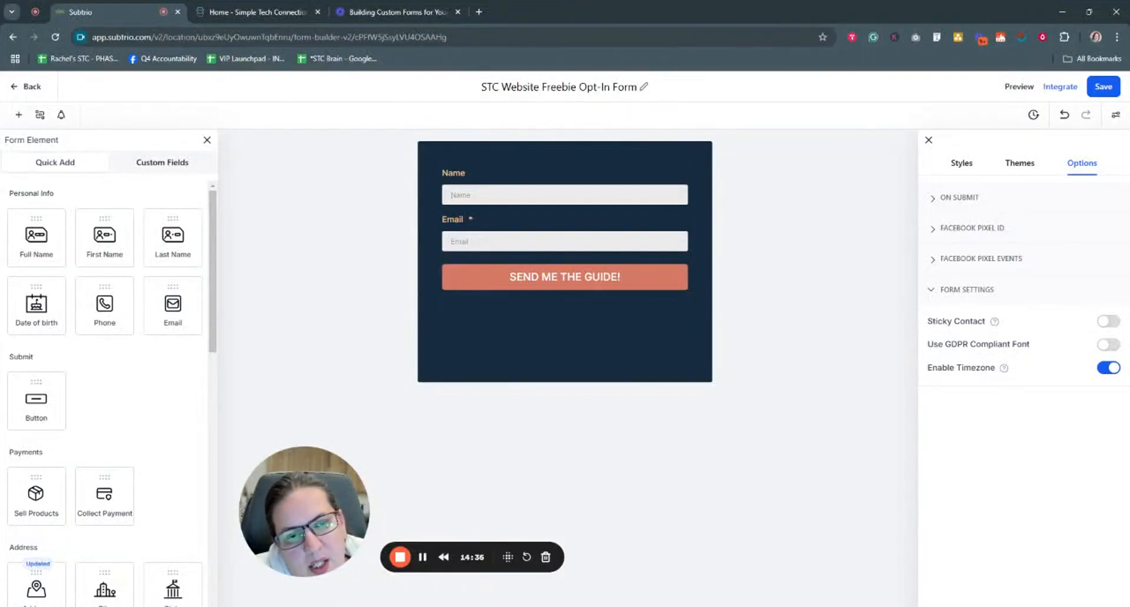
left_click_drag(927, 321, 985, 321)
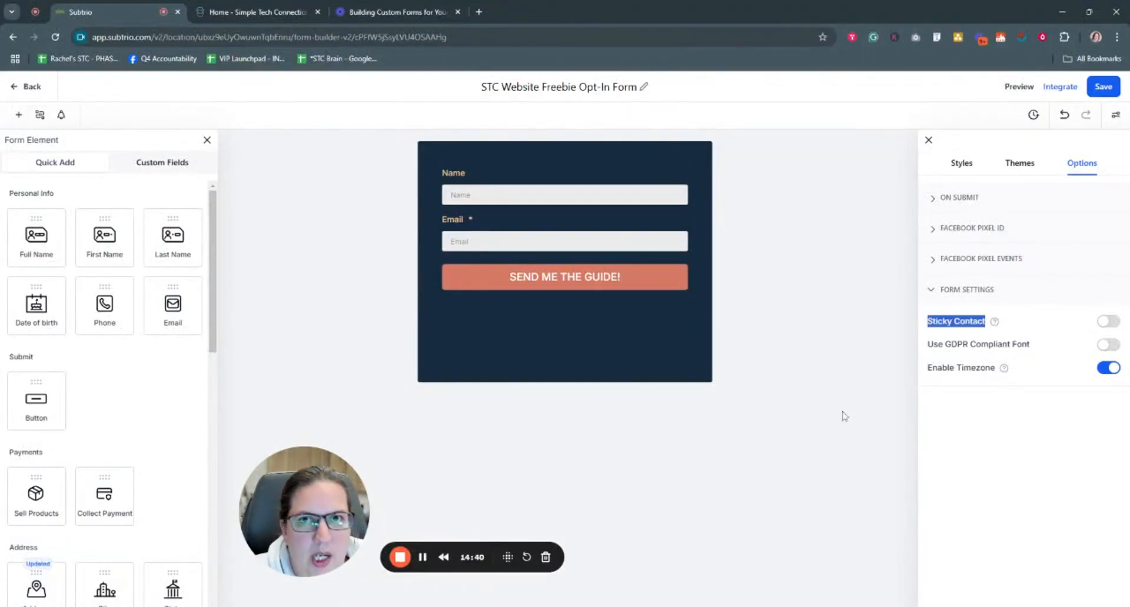
left_click(1010, 421)
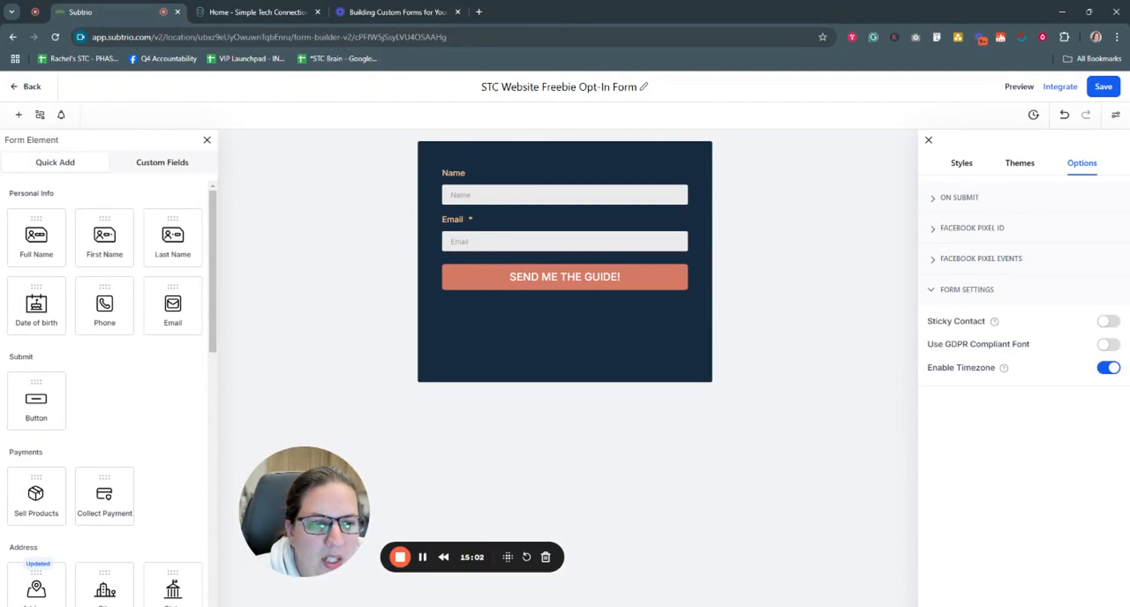
Step: Toggle Enable Timezone off and back on, leaving it enabled, and save the form
left_click_drag(944, 345, 1037, 348)
left_click(1038, 348)
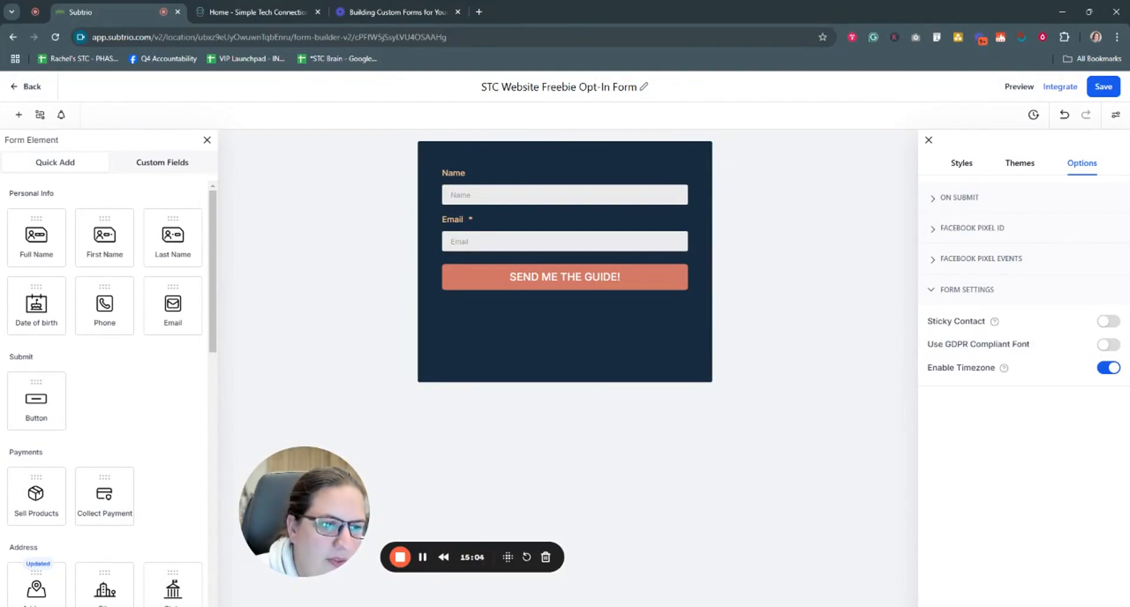
left_click_drag(927, 368, 1001, 369)
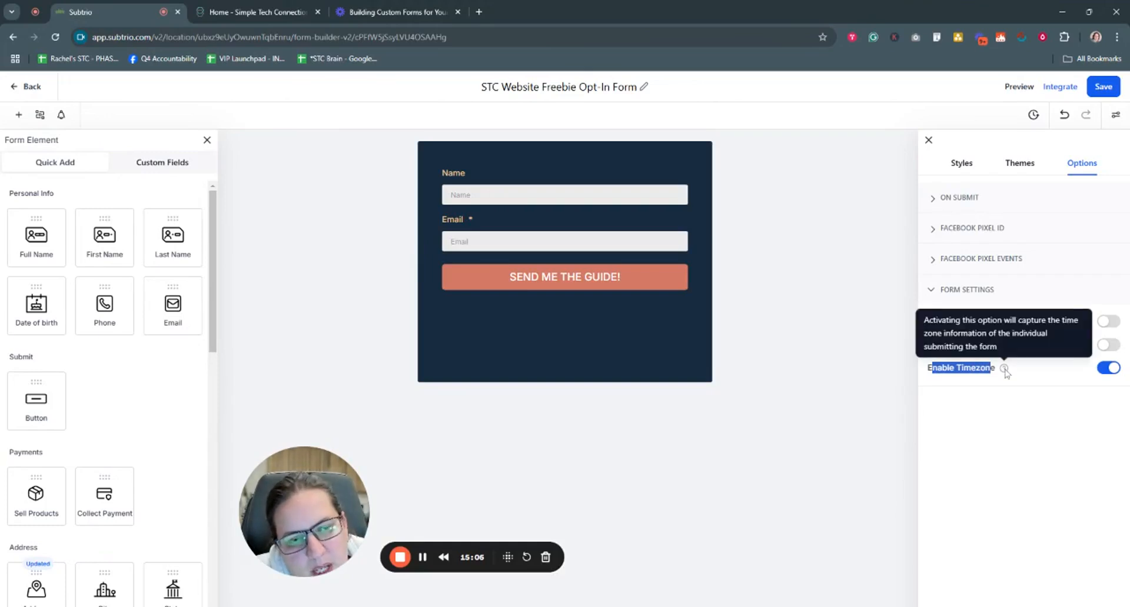
left_click(1006, 424)
mouse_move(1003, 371)
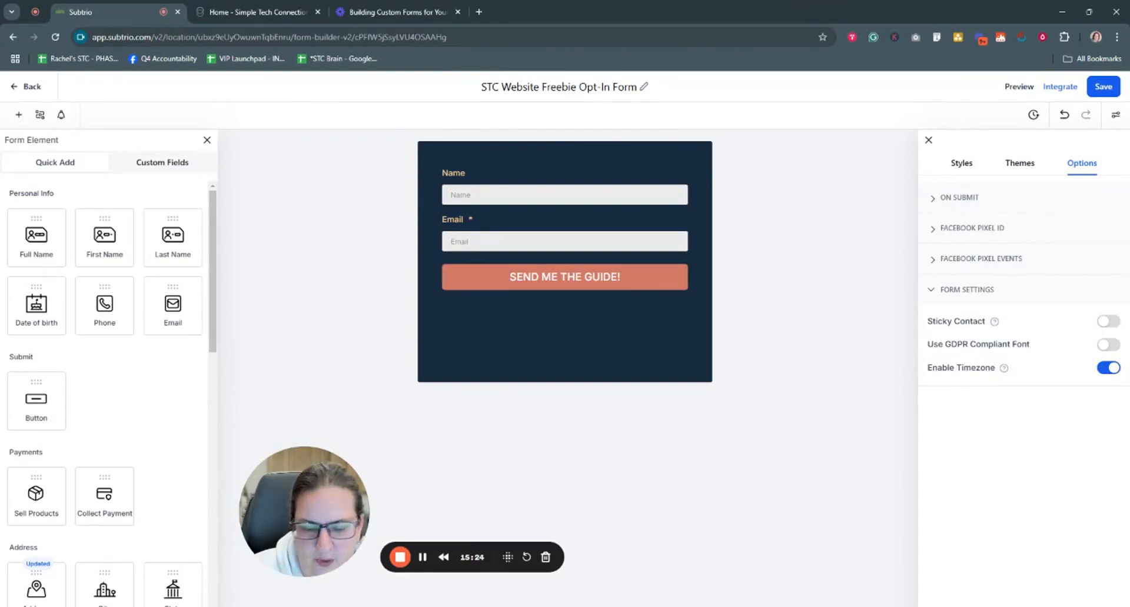
left_click(1111, 370)
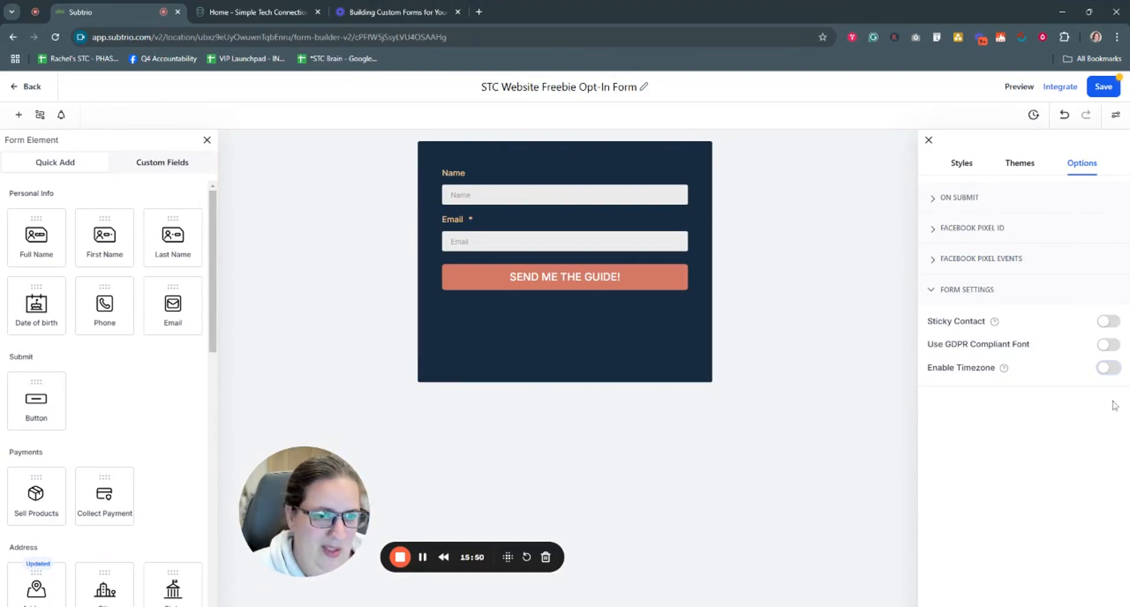
left_click(1104, 368)
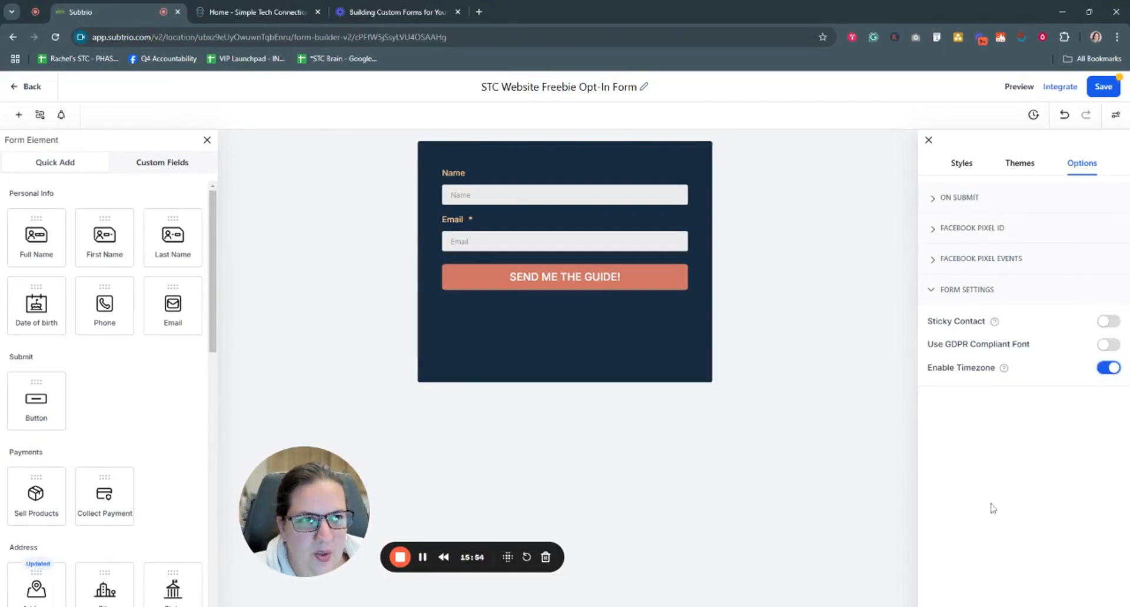
left_click(1101, 89)
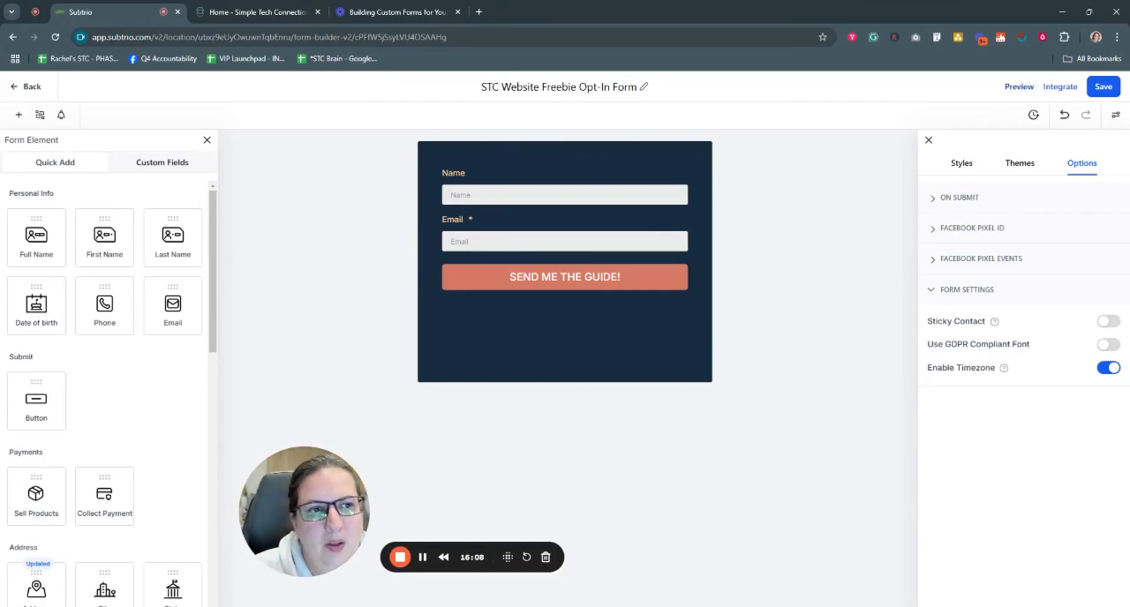
left_click(1024, 89)
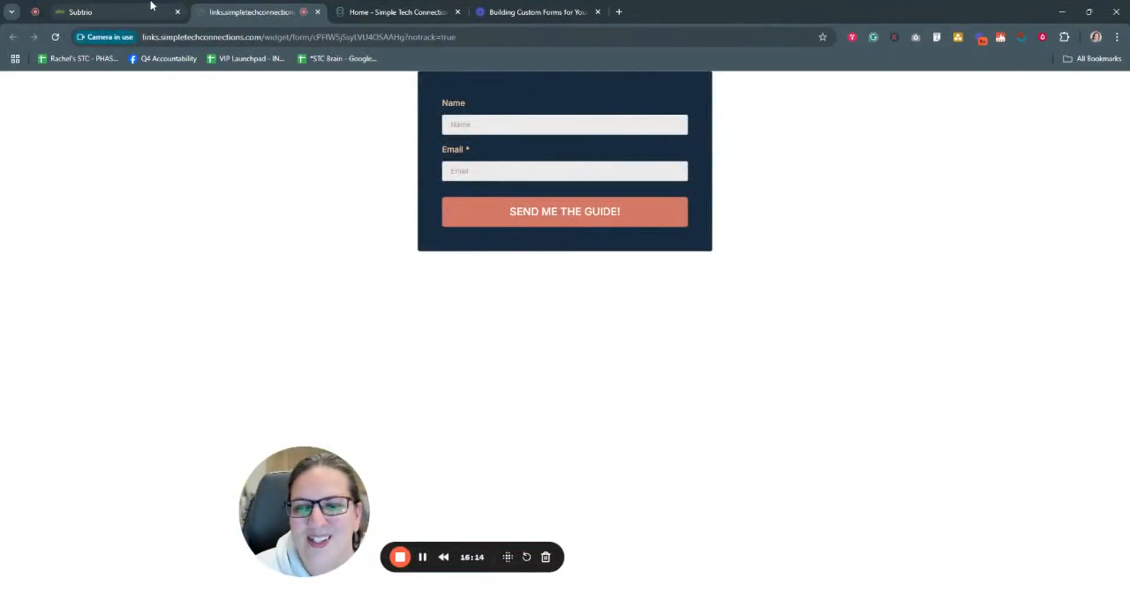
left_click(318, 11)
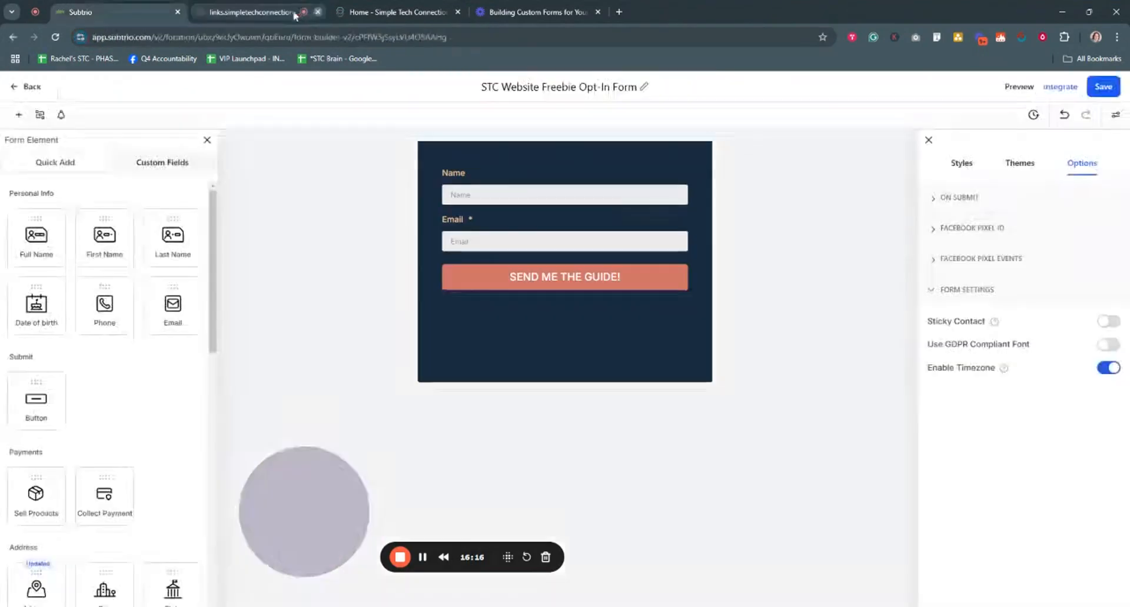
left_click(1067, 88)
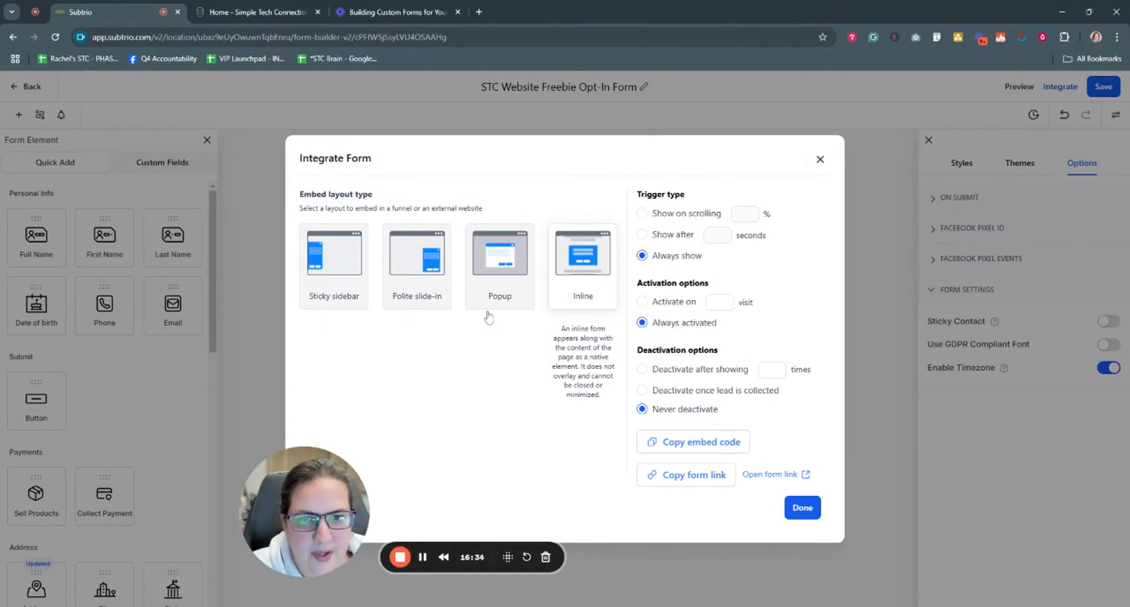
Step: Review the Integrate Form dialog's layout types, including the Inline layout
mouse_move(338, 301)
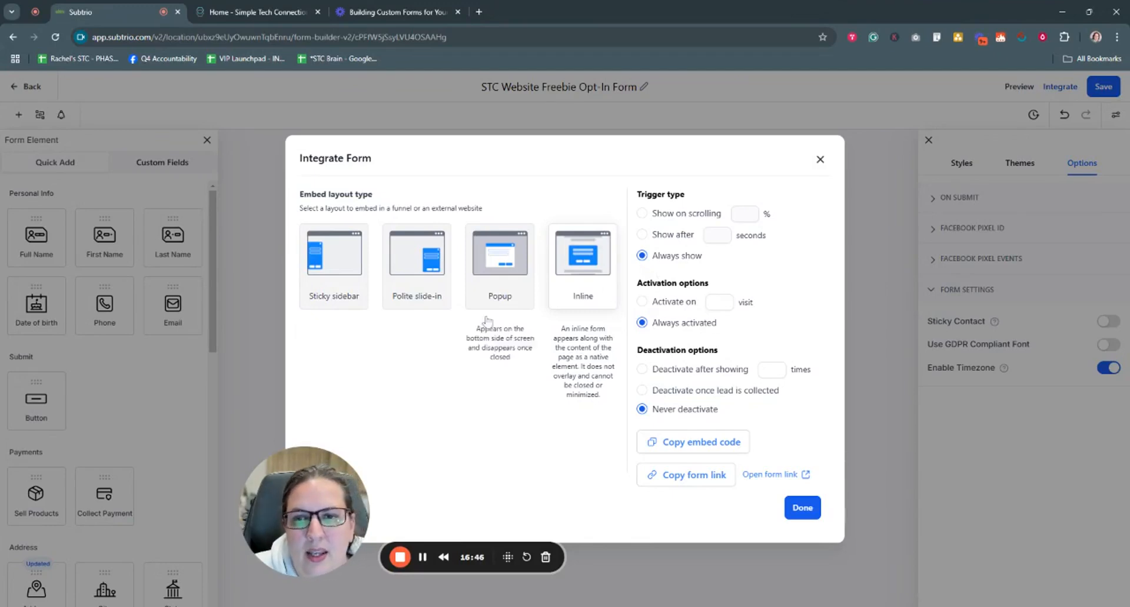
mouse_move(430, 303)
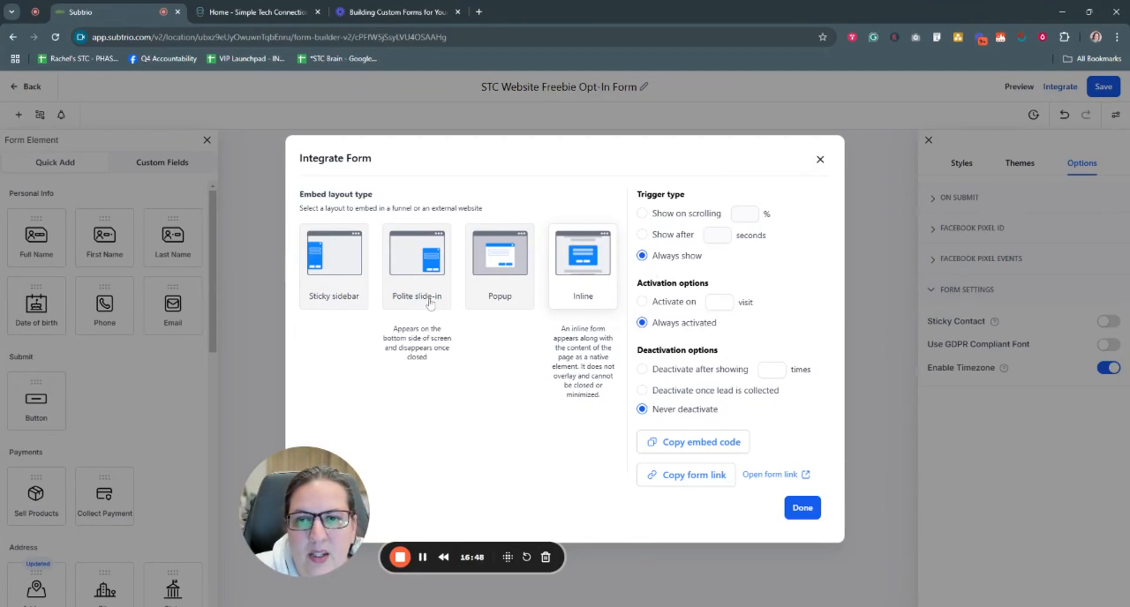
Step: Switch the embed layout to Polite slide-in and try a 50% scroll trigger
left_click(431, 302)
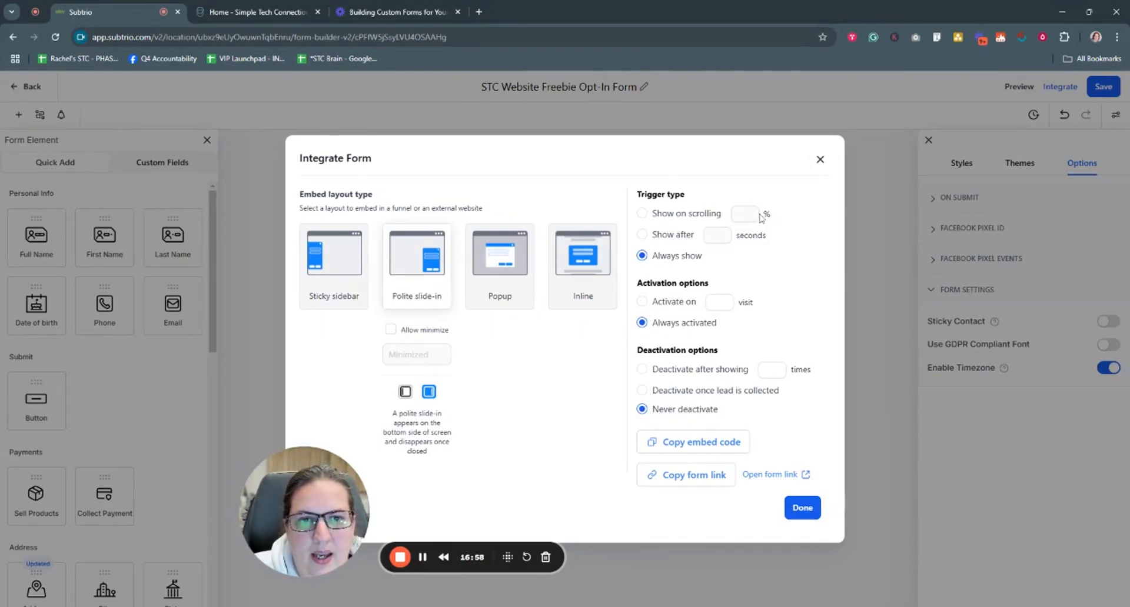
left_click(642, 214)
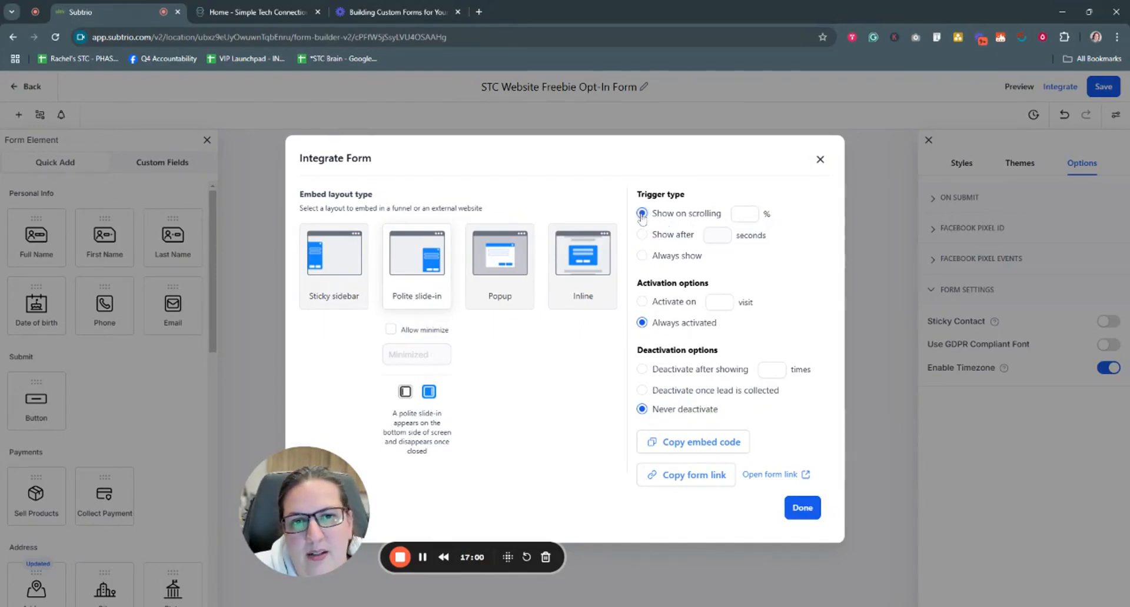
left_click(742, 213)
type("50")
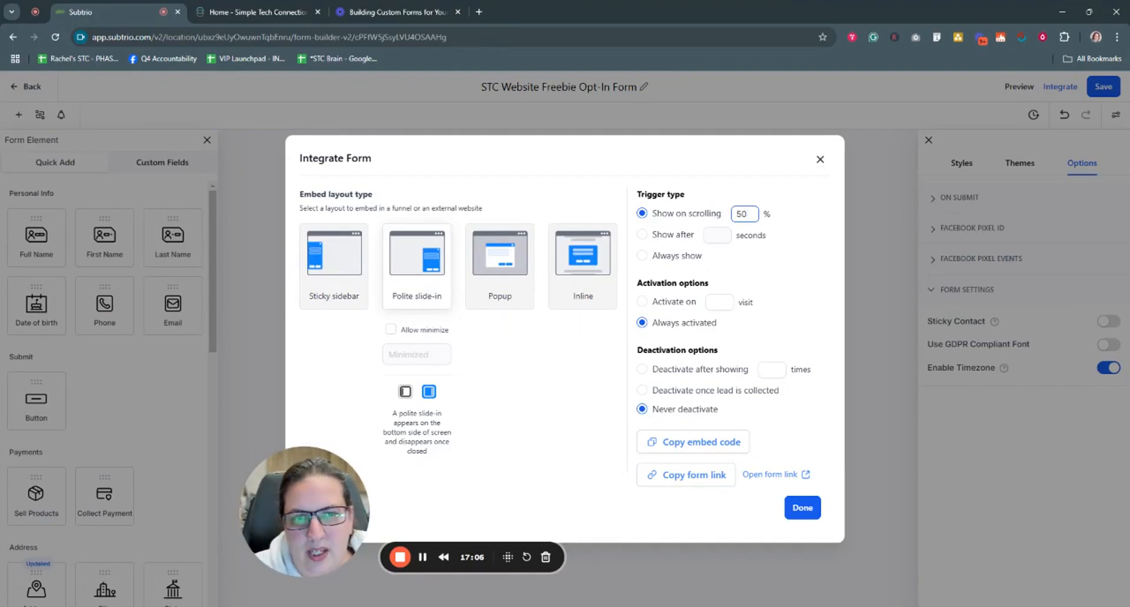
Step: Try the delay and visit triggers, then settle on Always show and Always activated
left_click(641, 234)
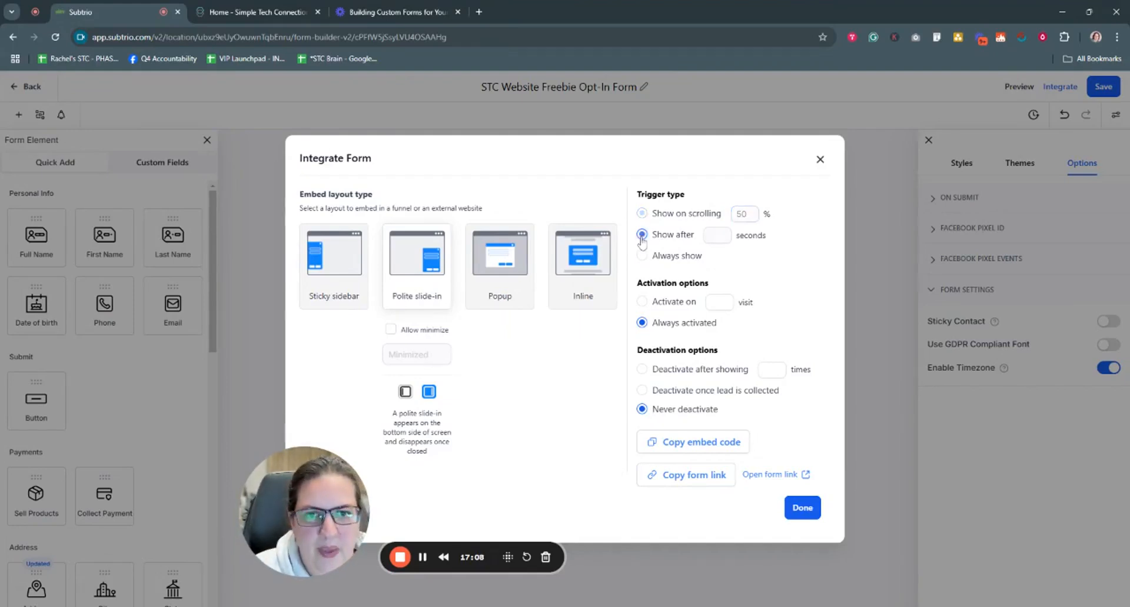
left_click(713, 236)
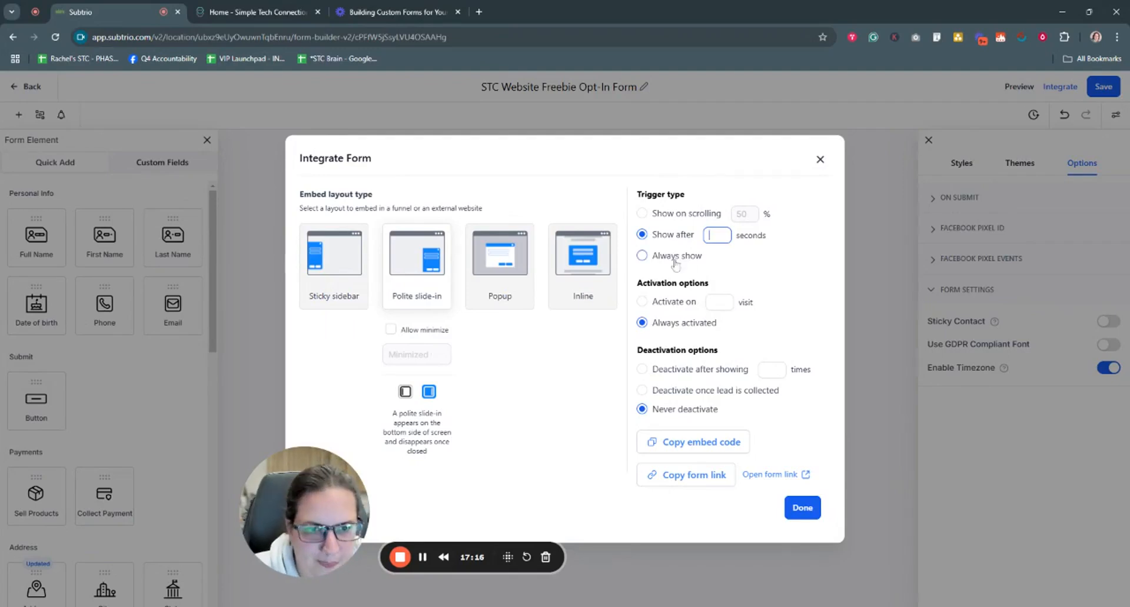
left_click(643, 302)
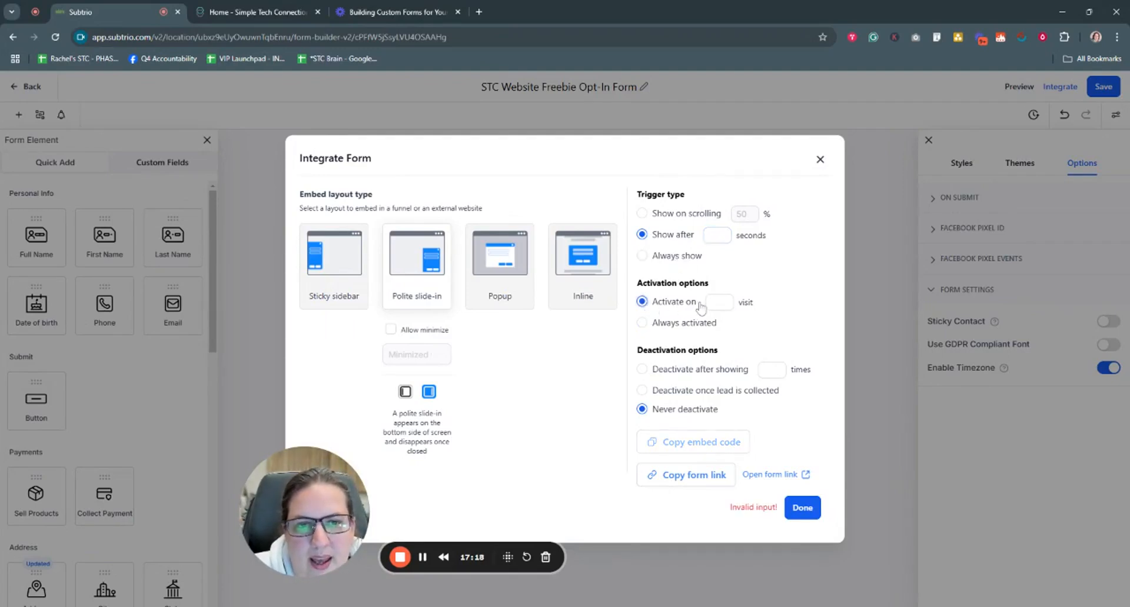
left_click(642, 256)
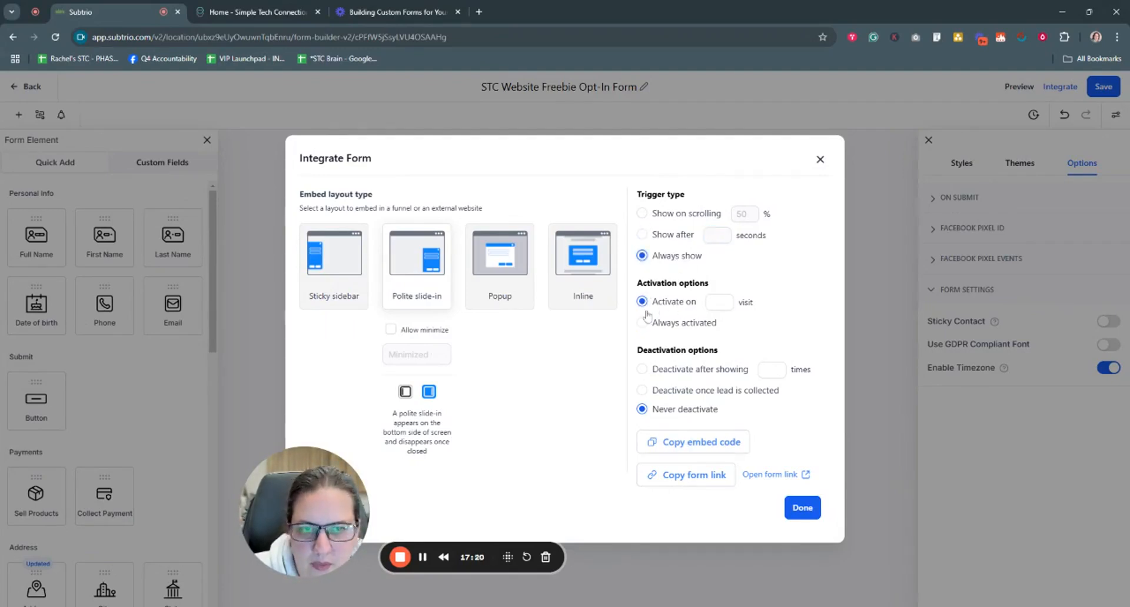
left_click(713, 302)
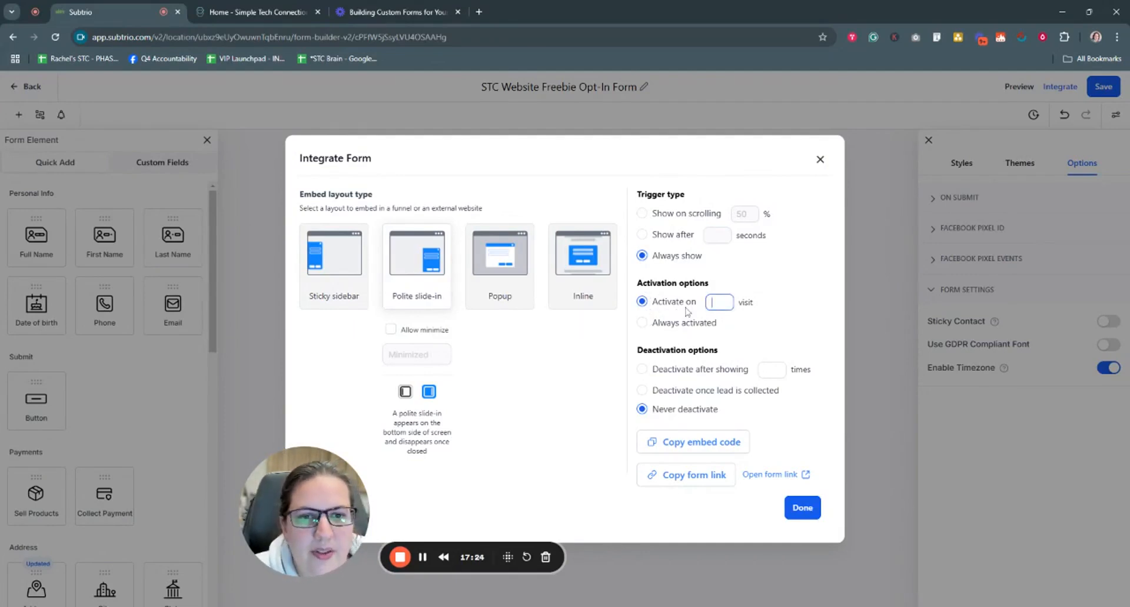
left_click(643, 324)
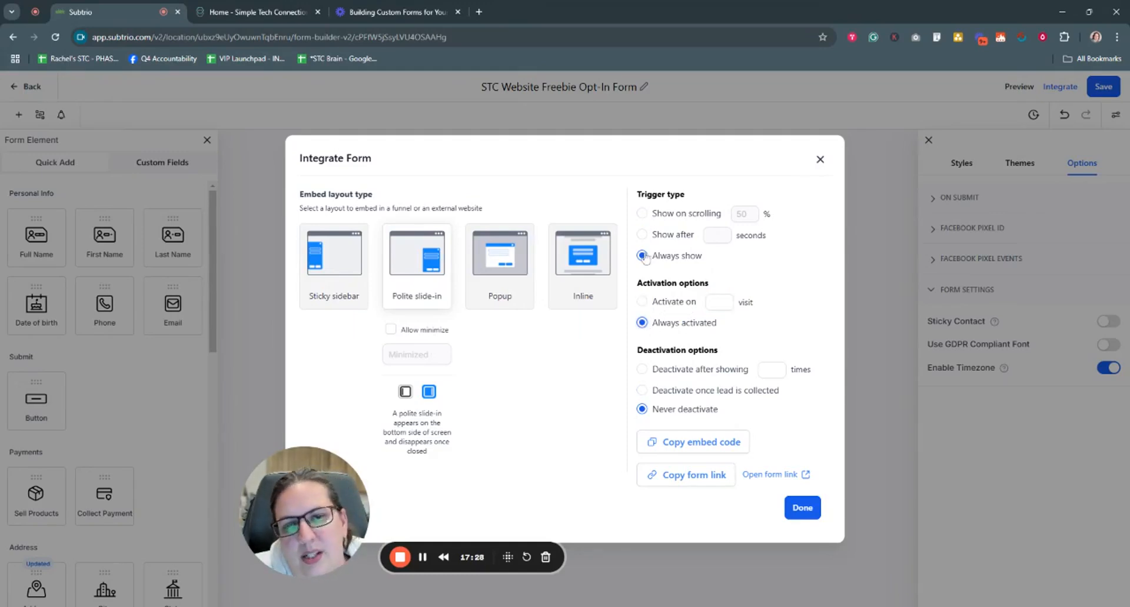
mouse_move(353, 277)
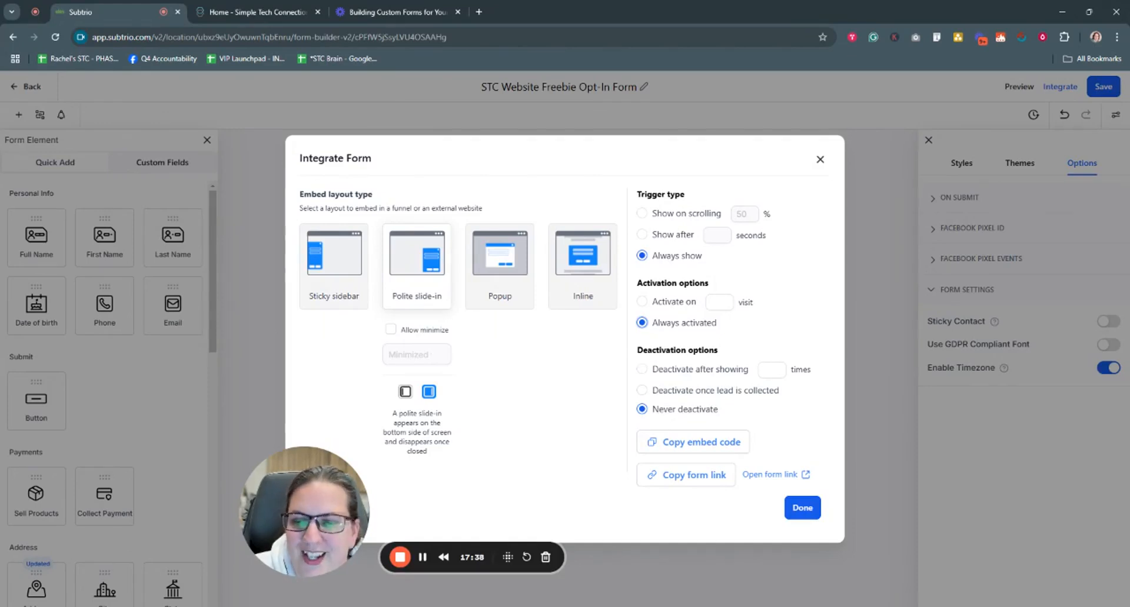
Step: Set the form to deactivate once a lead is collected and change the layout back to Inline
left_click(642, 391)
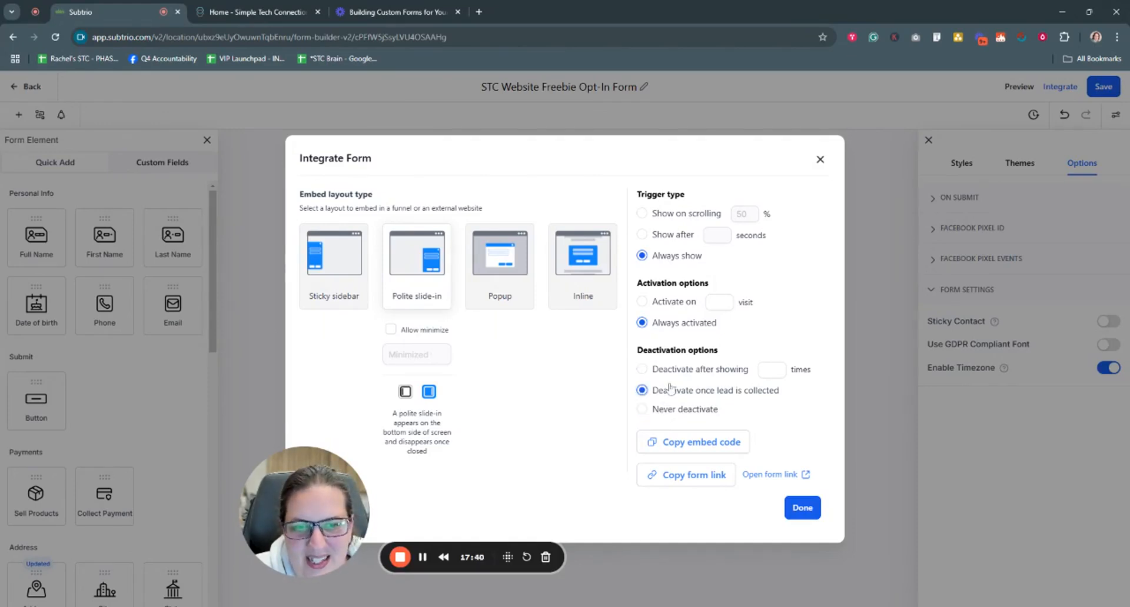
left_click(772, 370)
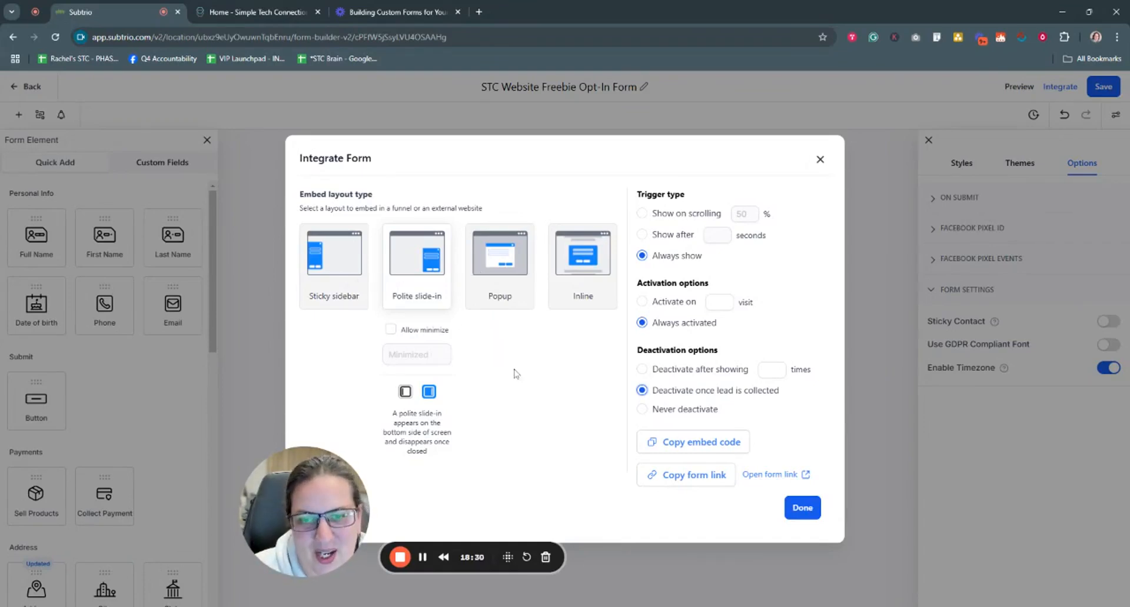
left_click(593, 292)
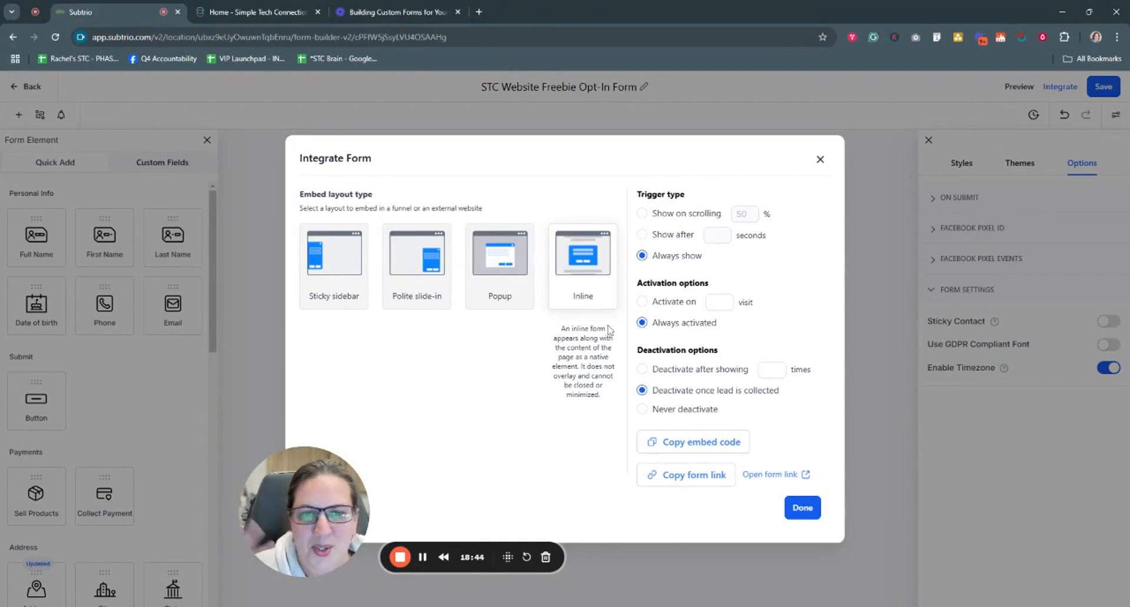
Step: Choose Never deactivate for the Inline form and copy its embed code to the clipboard
left_click(642, 411)
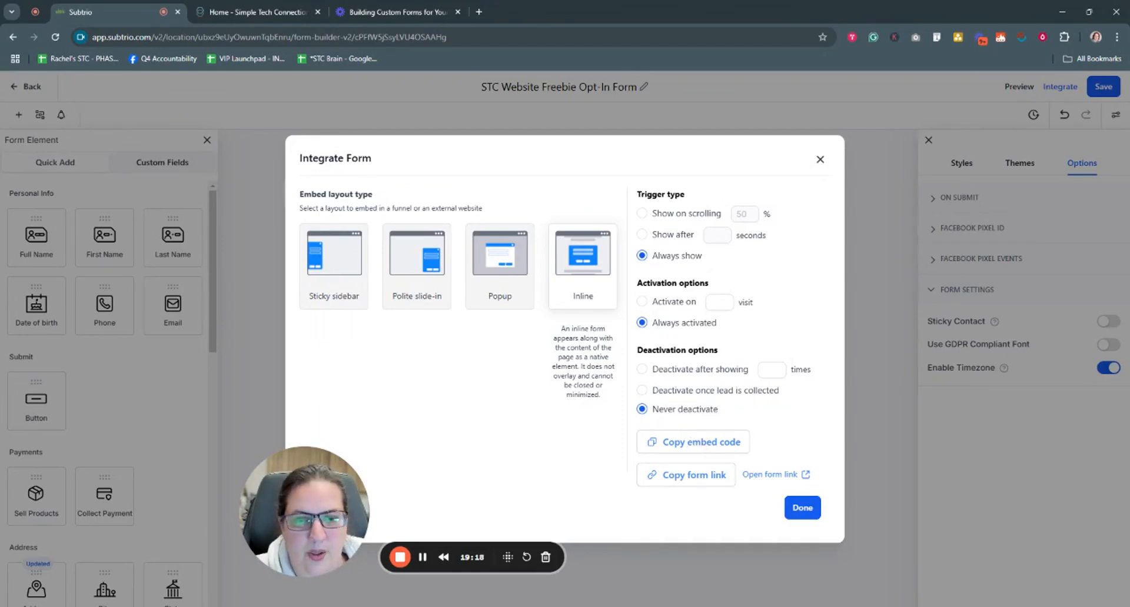
left_click(692, 445)
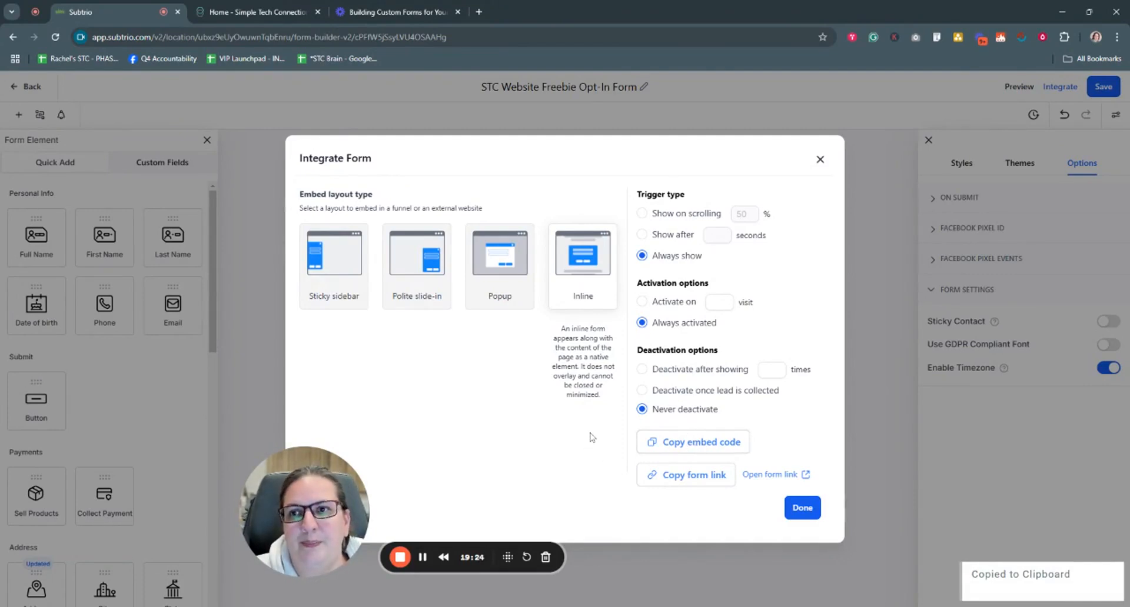
Step: Load the Simple Tech Connections site's wp-admin address from its homepage
left_click(264, 11)
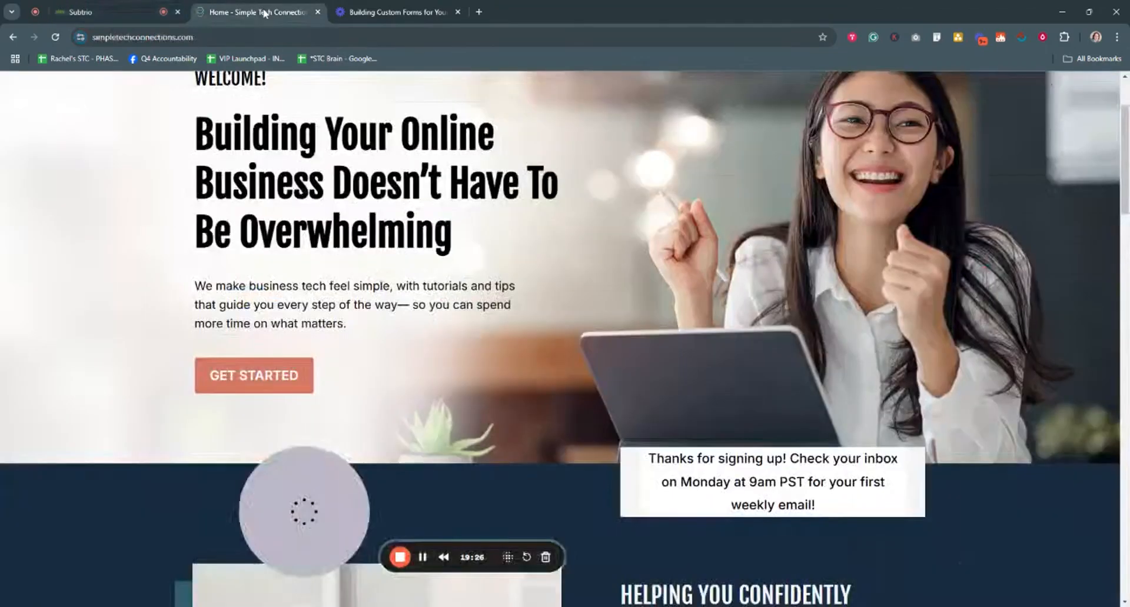
scroll(412, 457, "up", 3)
scroll(414, 458, "down", 10)
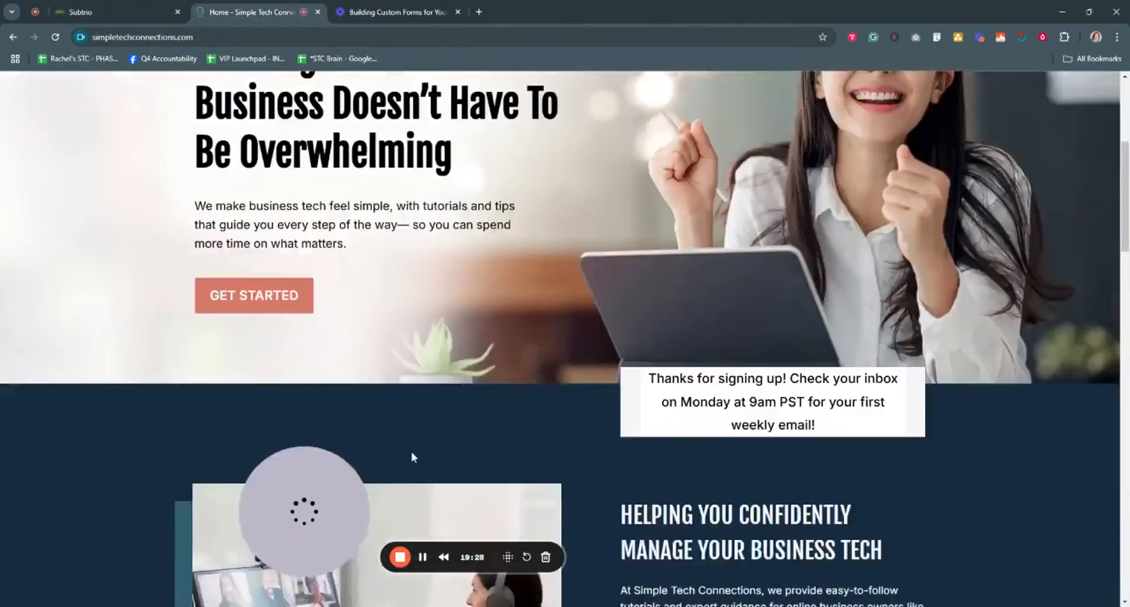
scroll(414, 457, "up", 9)
scroll(414, 457, "up", 2)
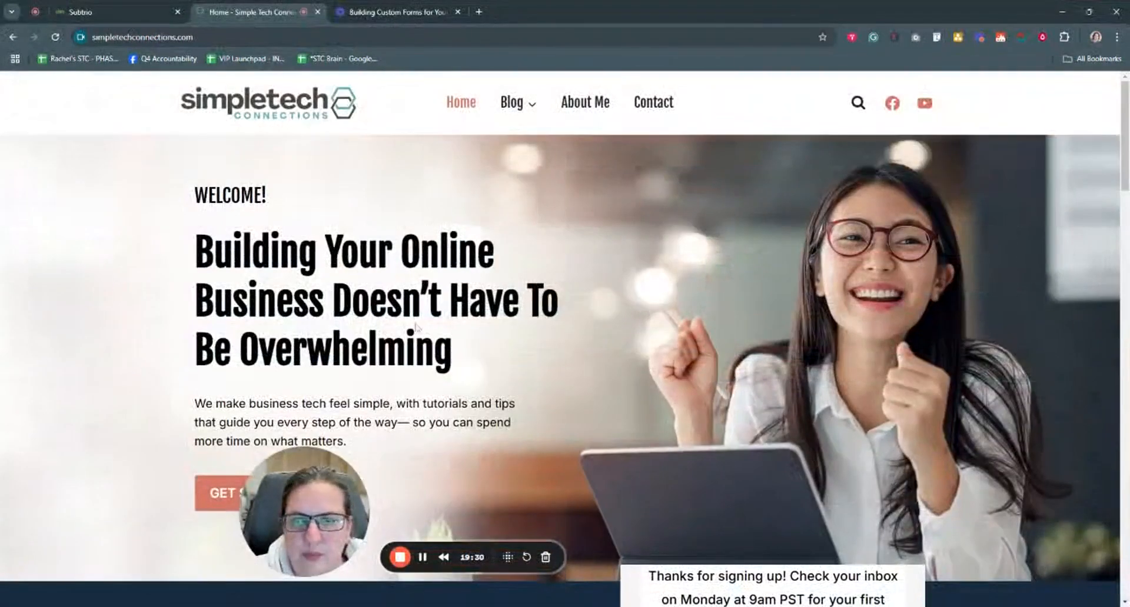
left_click(160, 38)
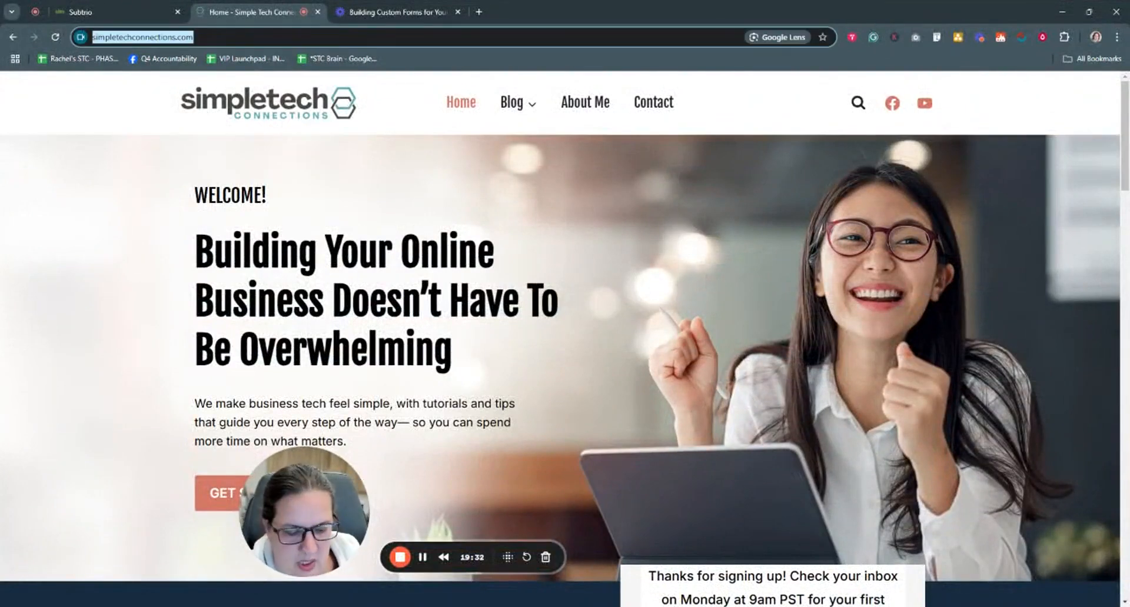
key("End")
type("wp-adm")
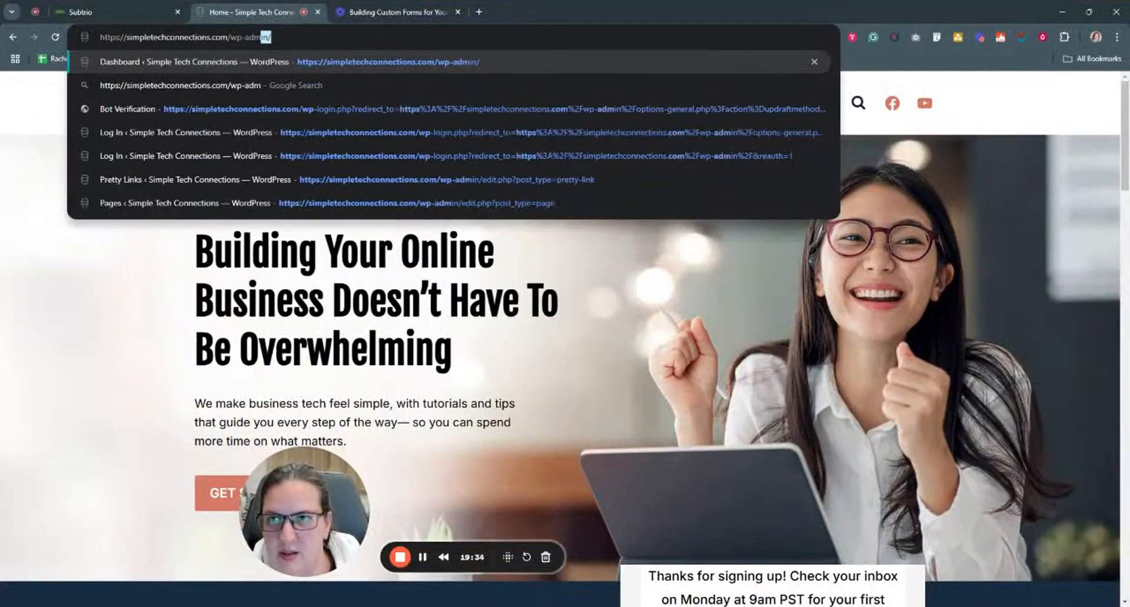
key("Return")
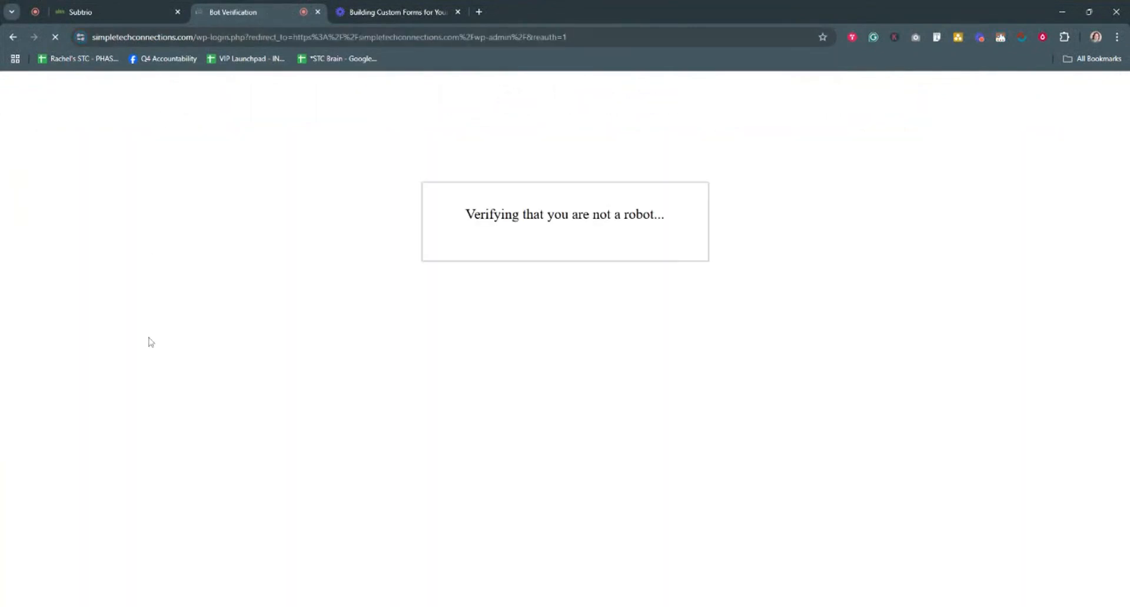
Step: Pass the bot verification and scroll the Pages list to find the FAQs & Help draft
left_click(423, 560)
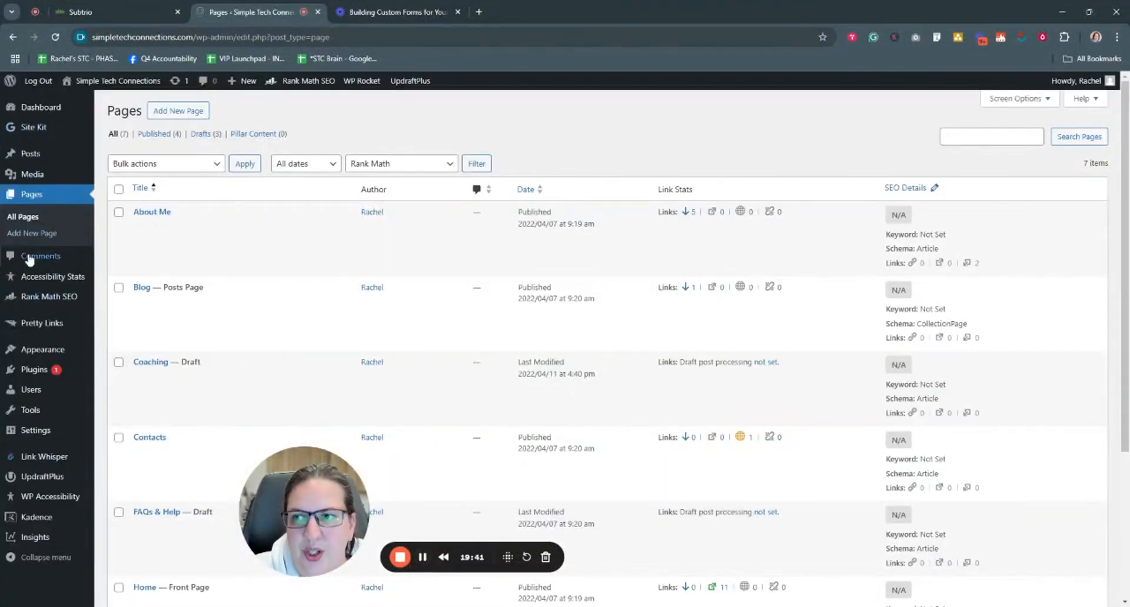
scroll(226, 312, "down", 1)
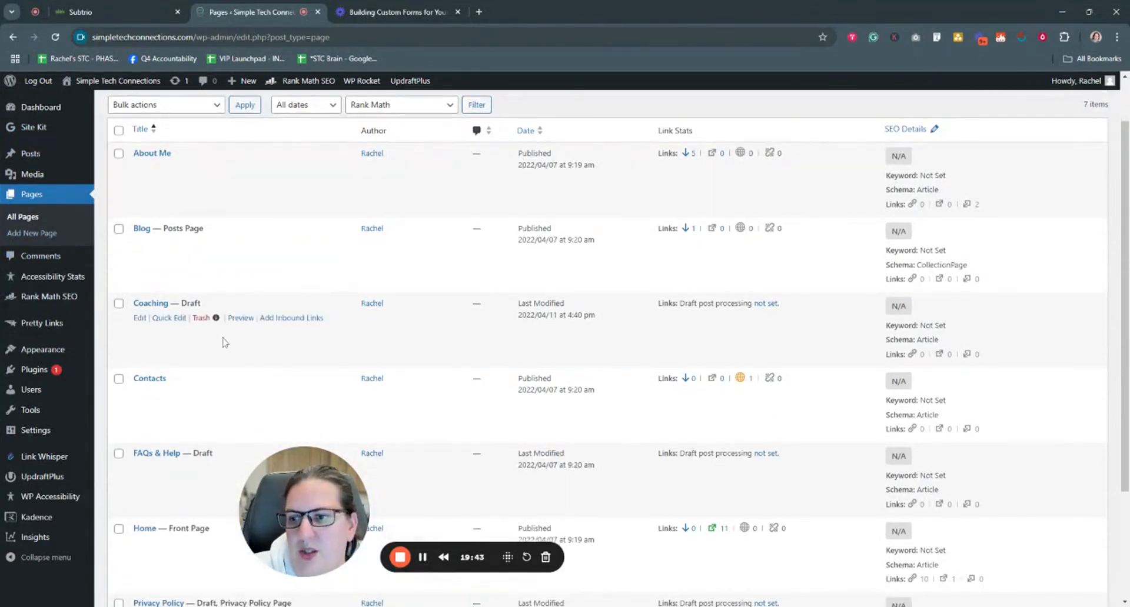
scroll(208, 439, "down", 1)
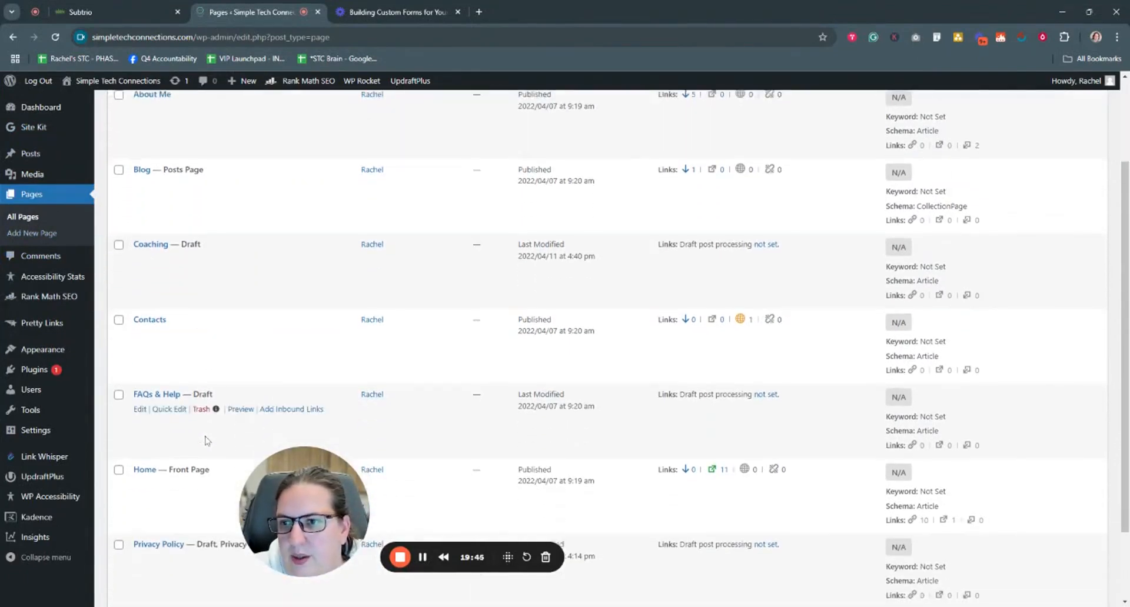
scroll(207, 440, "down", 2)
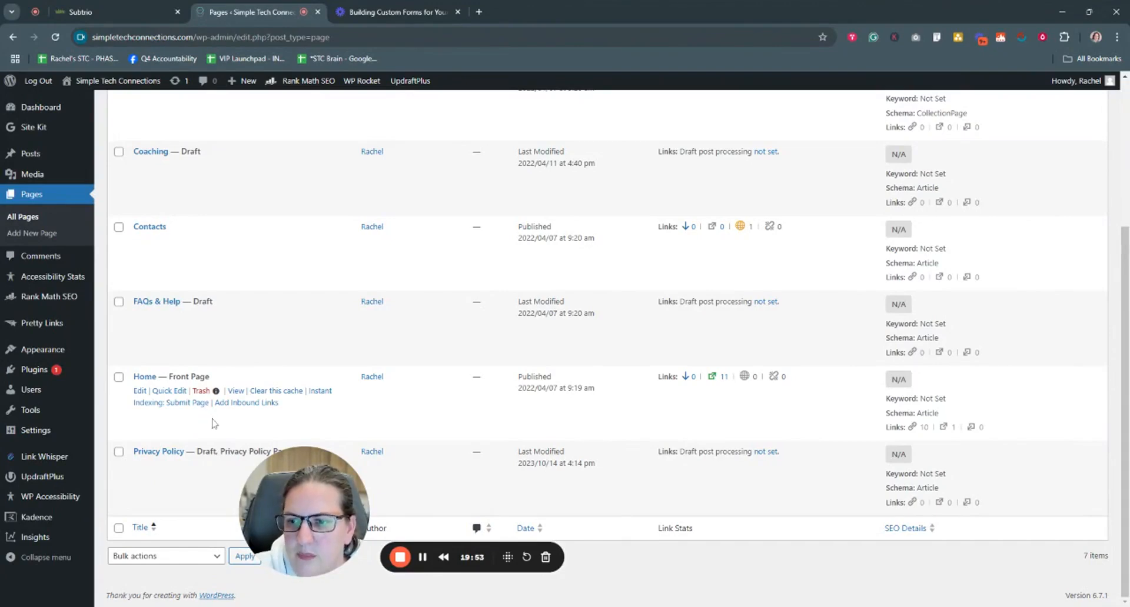
scroll(213, 422, "up", 4)
scroll(209, 406, "down", 4)
scroll(200, 369, "up", 4)
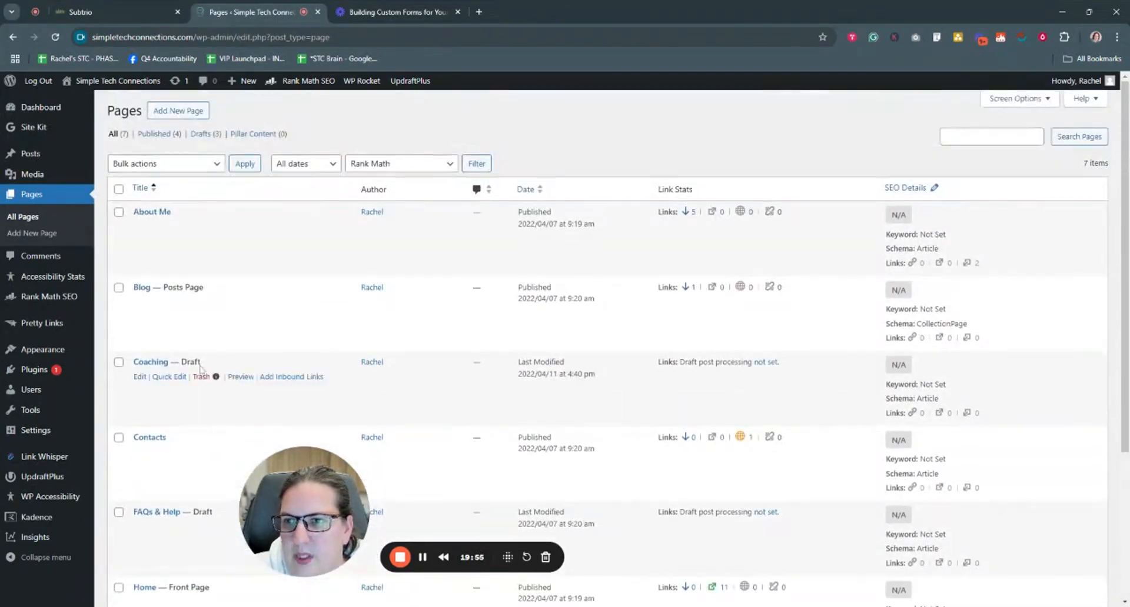
scroll(169, 404, "down", 3)
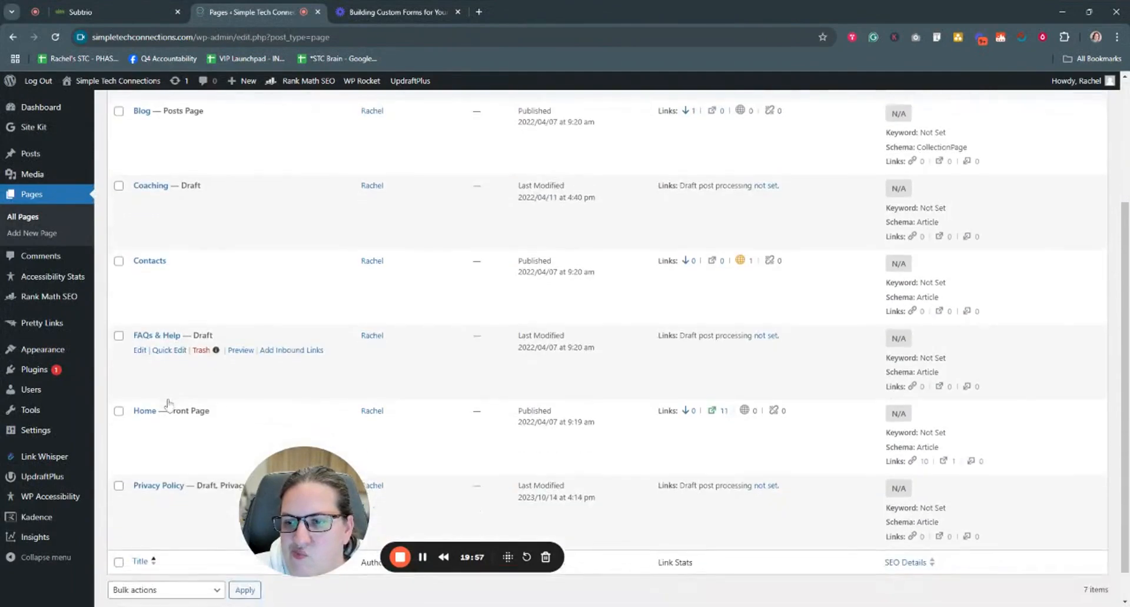
Step: Edit FAQs & Help, inserting a single-column Row Layout and an advanced text block below it
left_click(140, 351)
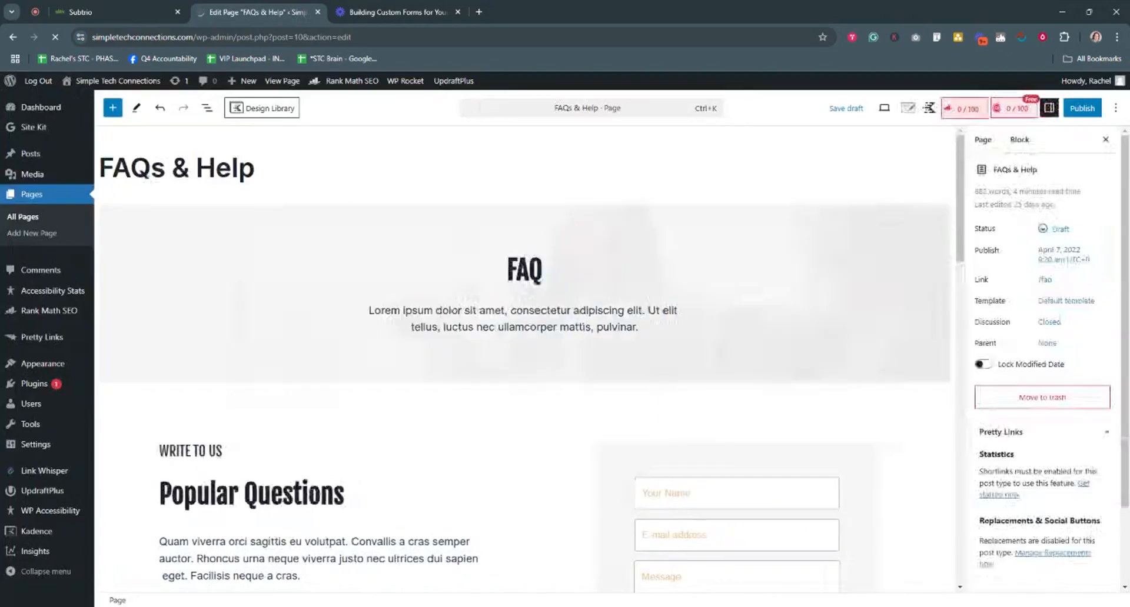
scroll(460, 430, "down", 20)
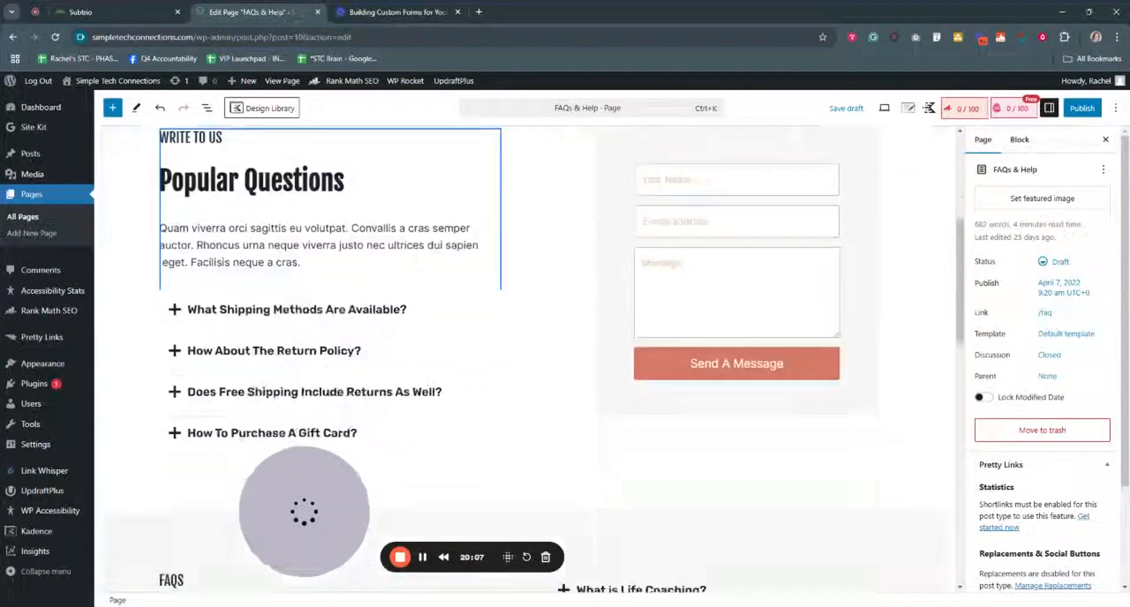
scroll(497, 445, "up", 3)
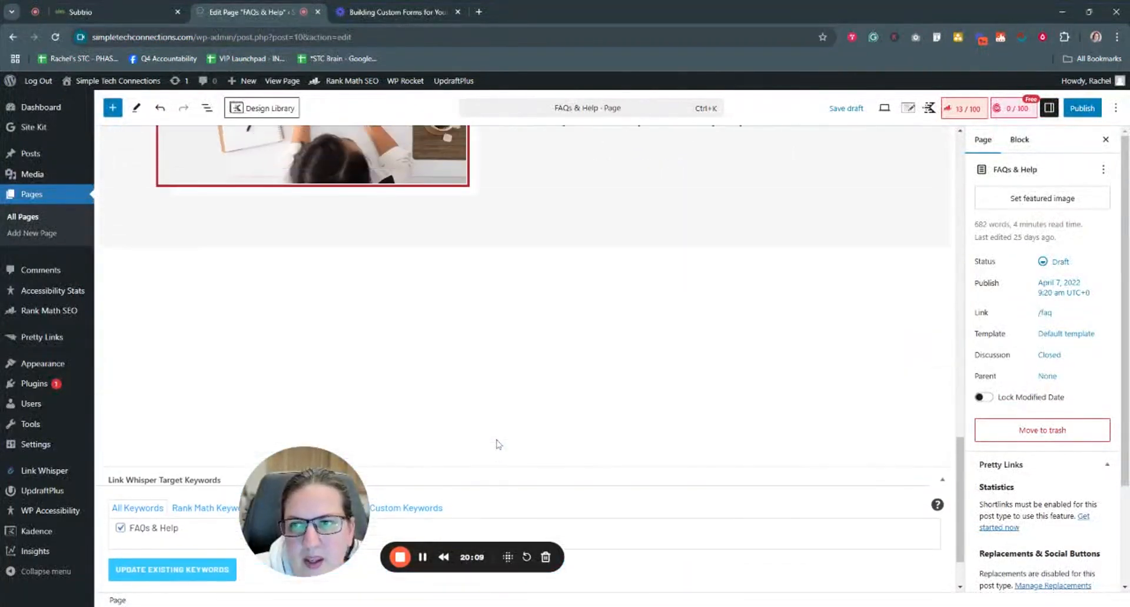
left_click(112, 108)
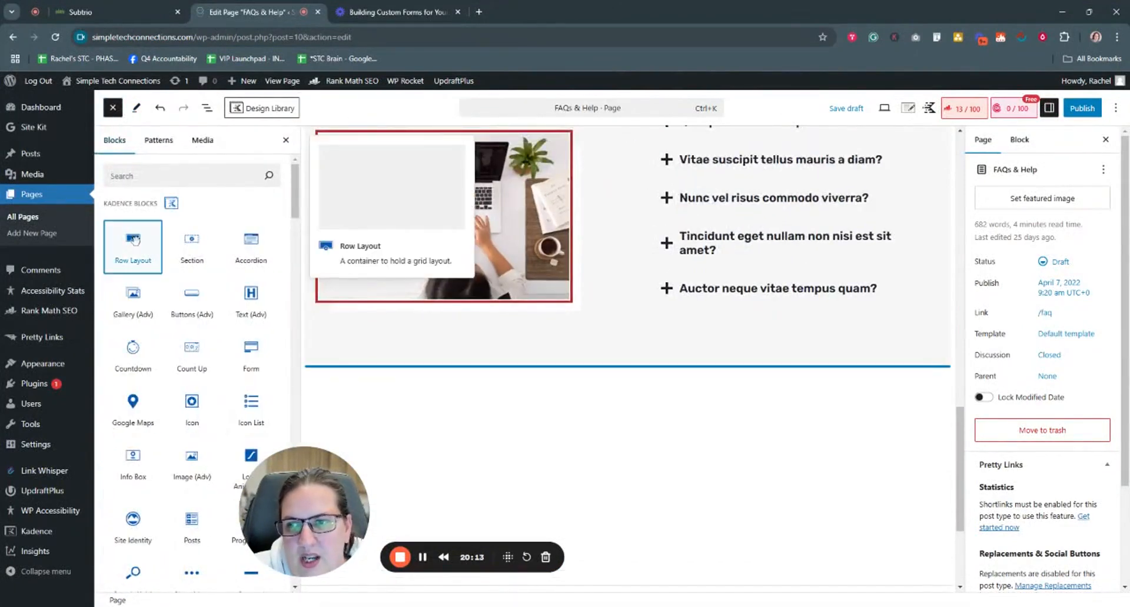
left_click(133, 239)
left_click(383, 420)
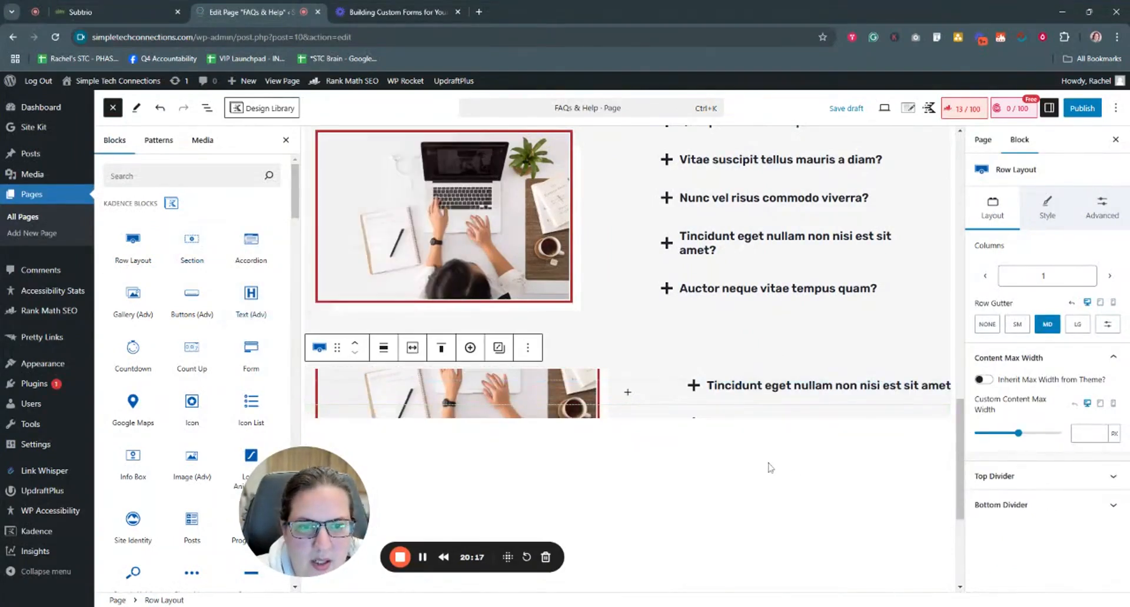
left_click(727, 484)
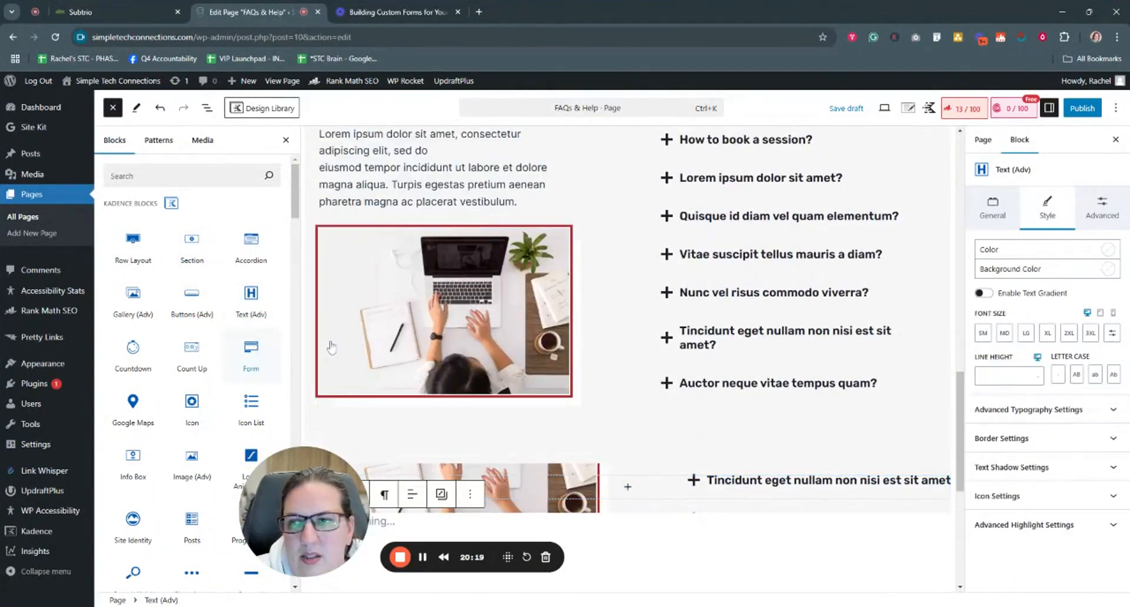
Step: Insert a two-column Row Layout with a Custom HTML block in its right column
left_click(134, 242)
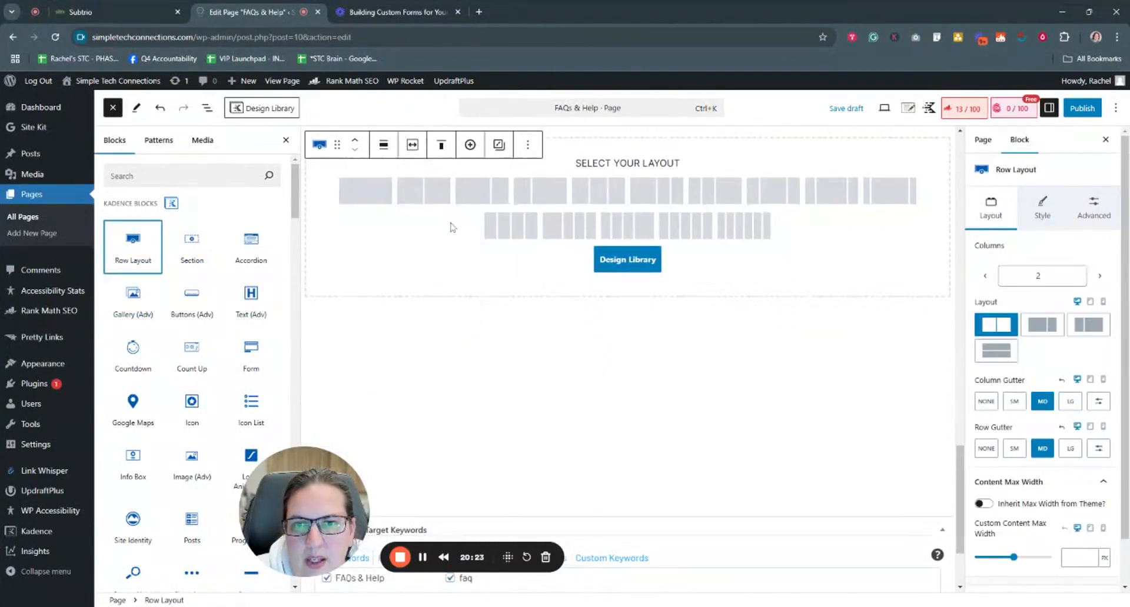
left_click(424, 192)
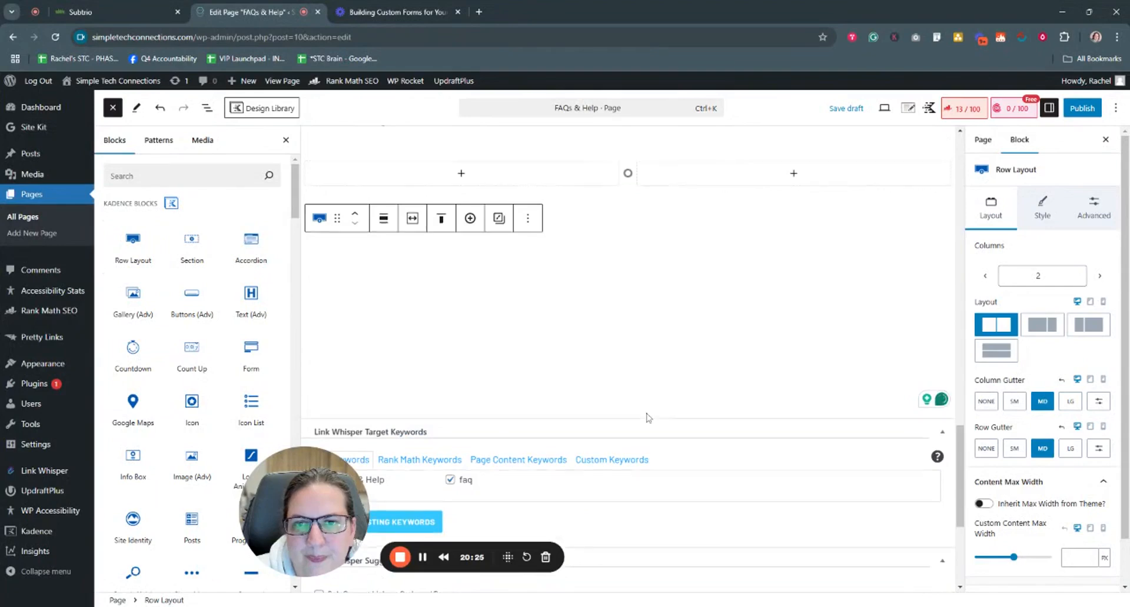
scroll(647, 418, "up", 2)
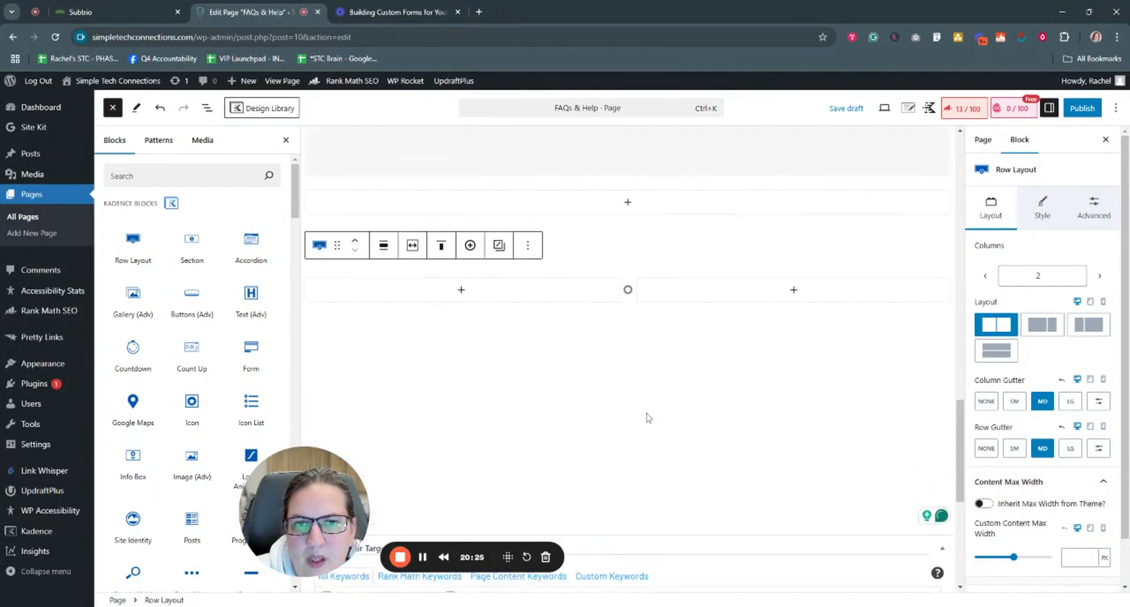
left_click(787, 290)
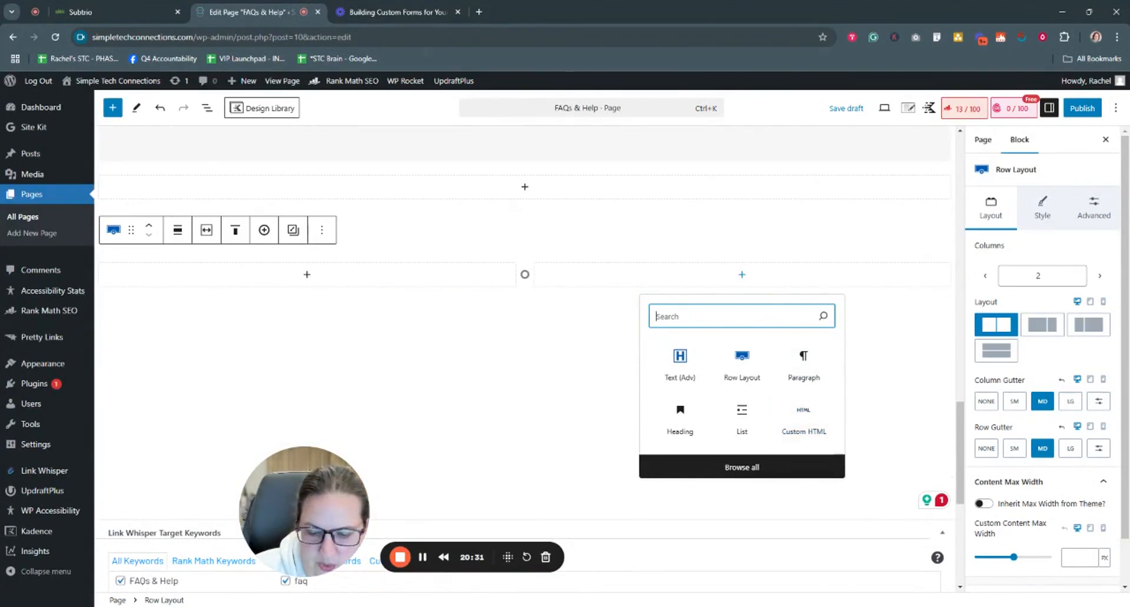
type("custom")
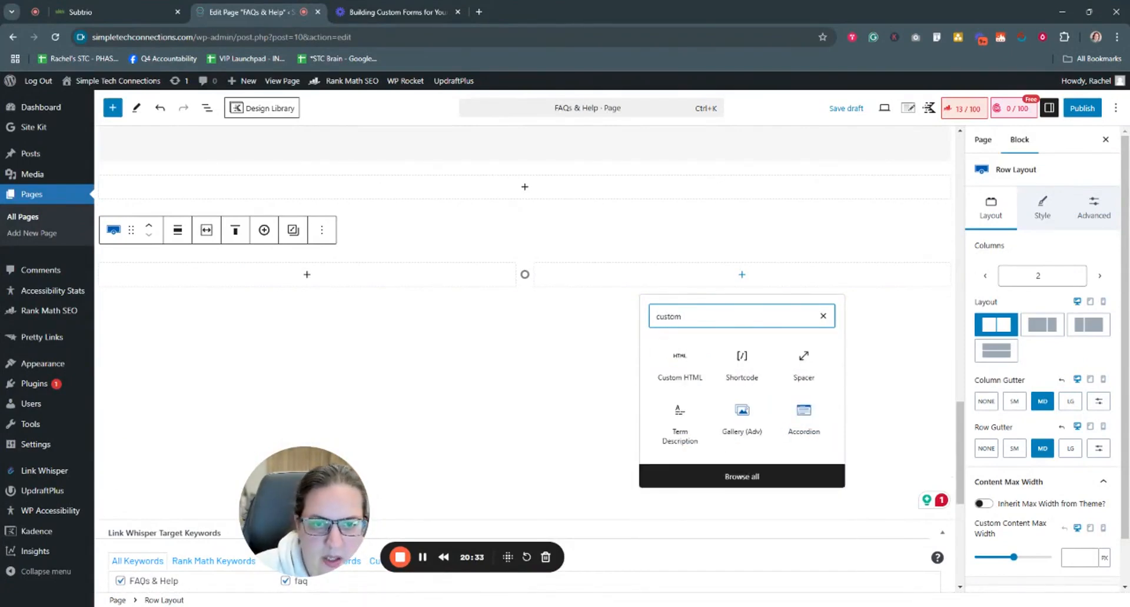
left_click(680, 375)
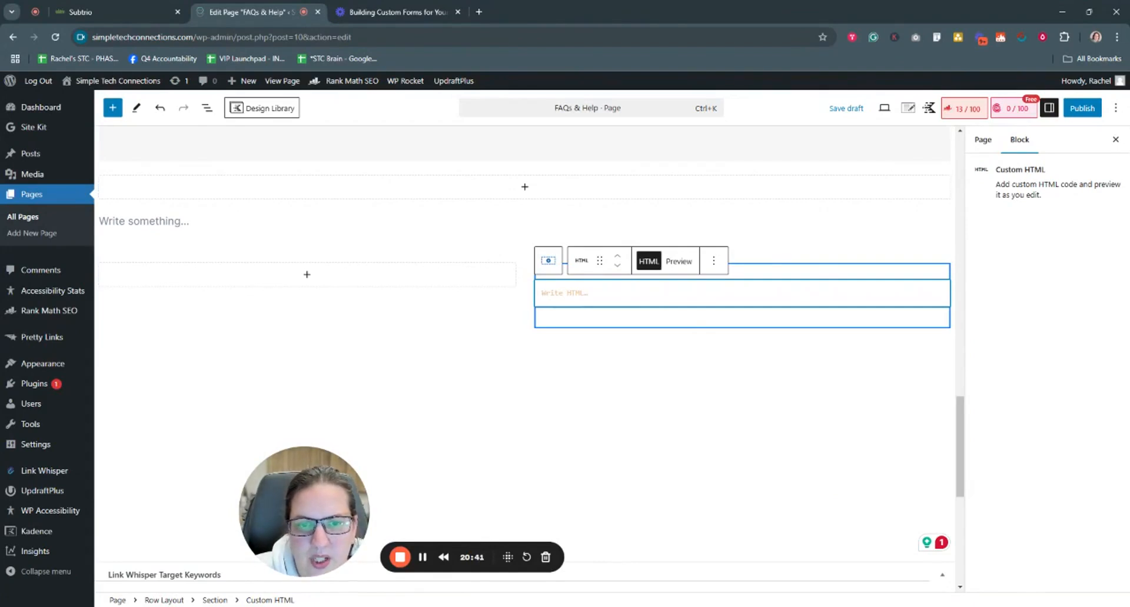
Step: Paste the Subtrio embed code into the right Custom HTML block and preview the opt-in form
key("ctrl+v")
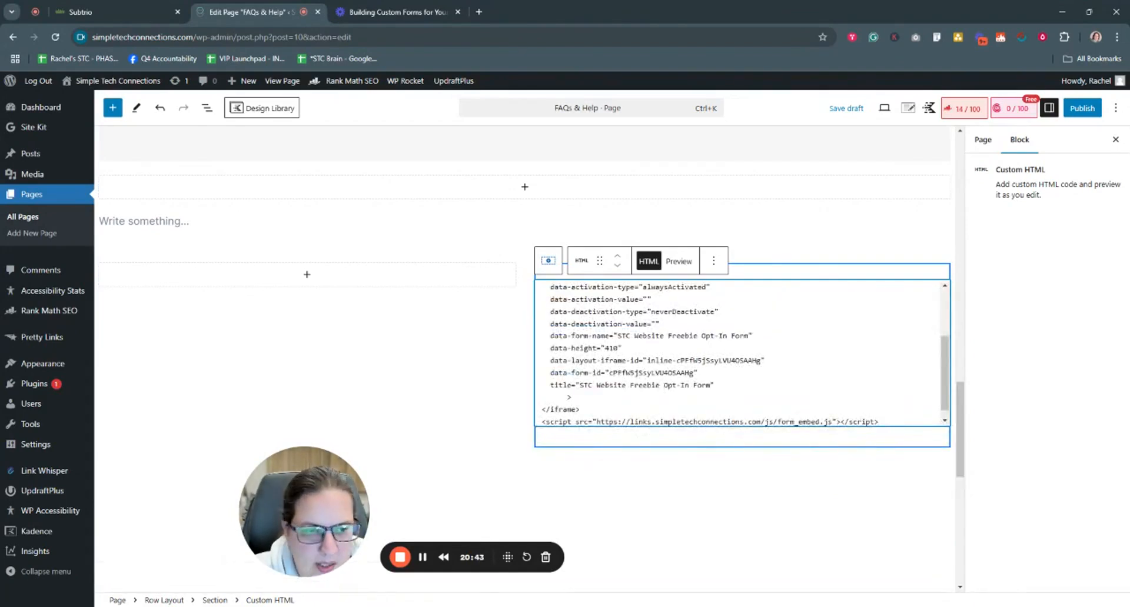
left_click(679, 263)
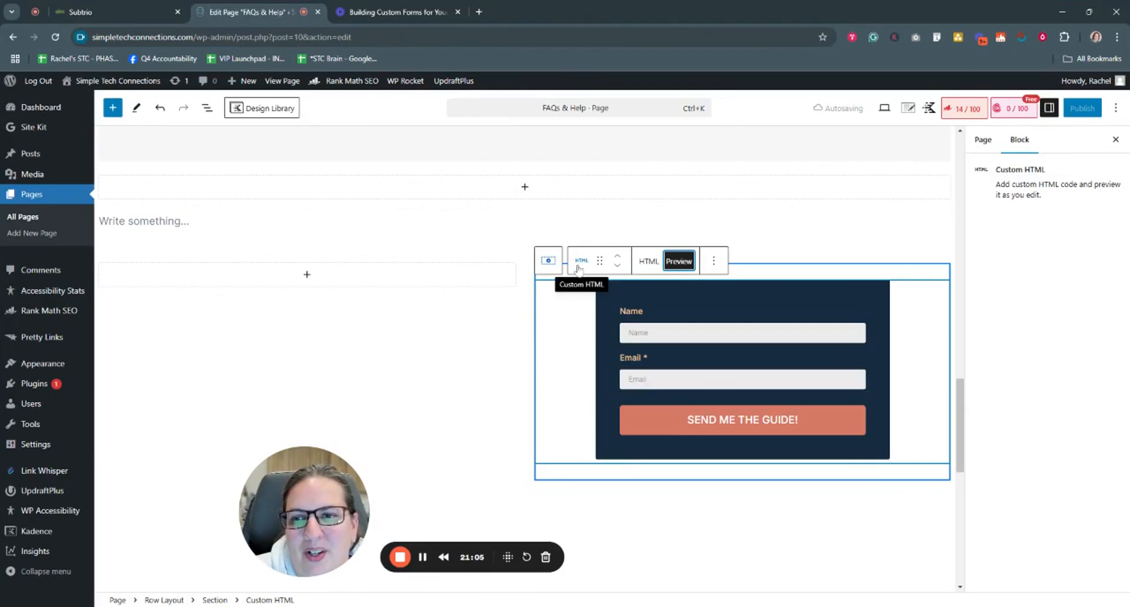
Step: Add a Custom HTML block to the left column and paste the embed code into it
left_click(307, 274)
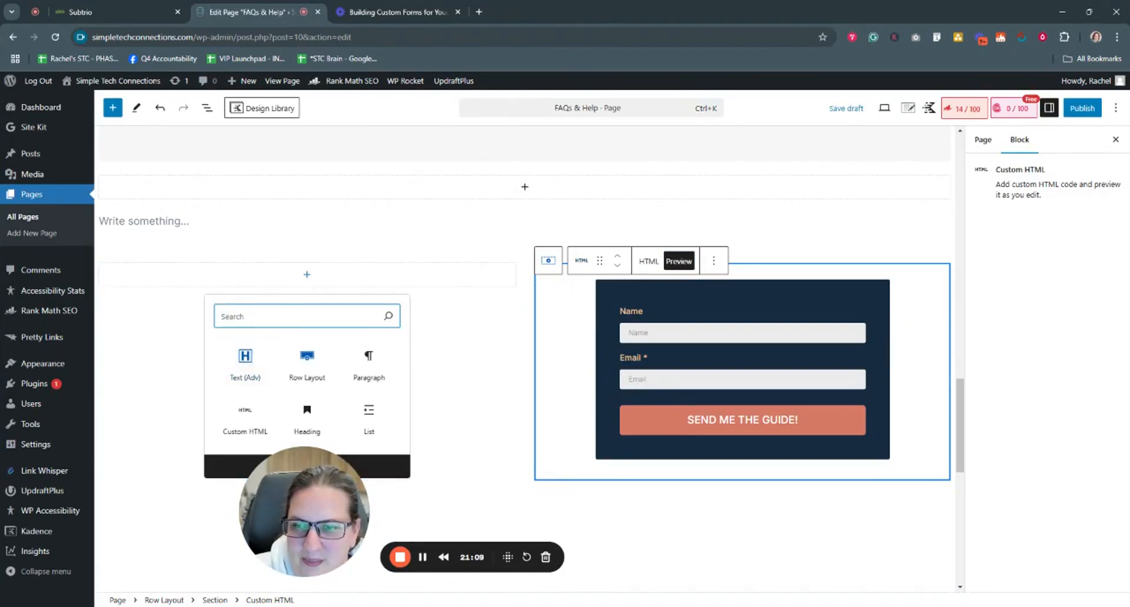
type("custom")
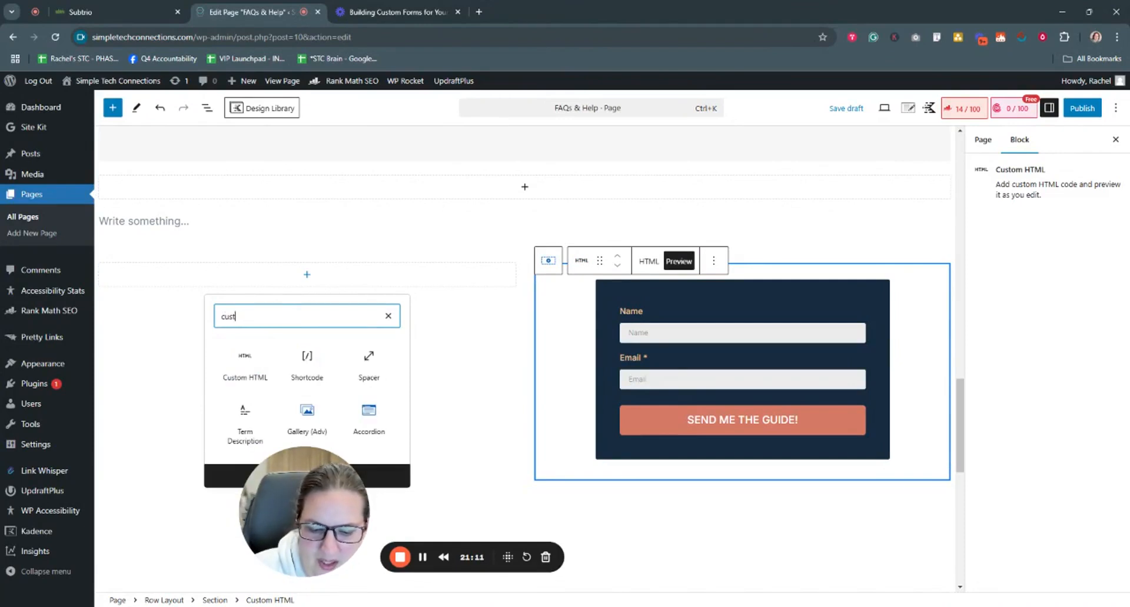
left_click(248, 370)
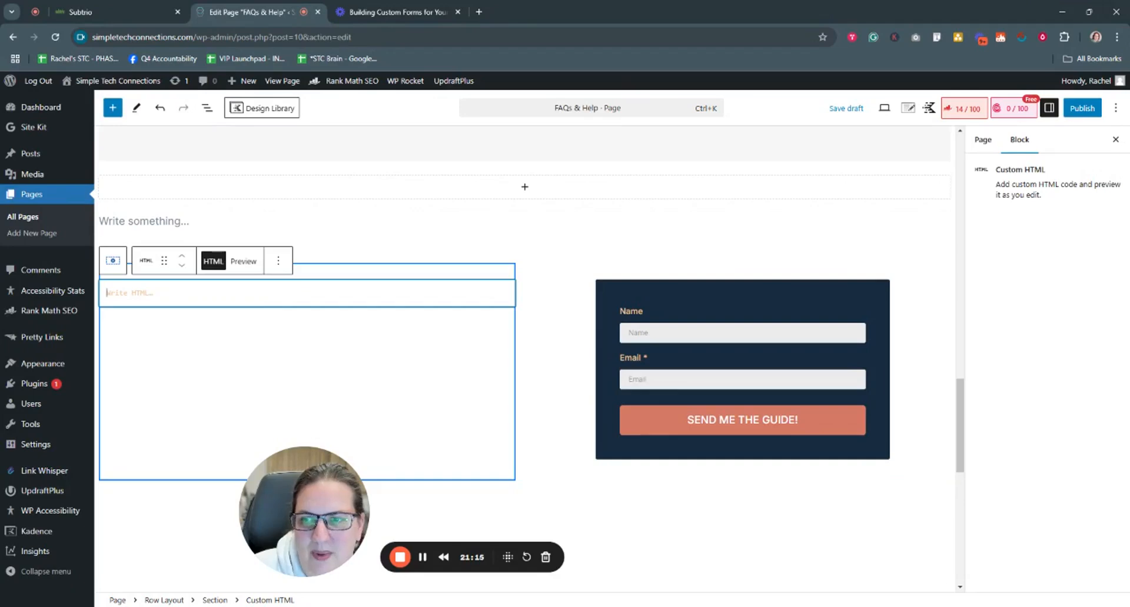
key("ctrl+v")
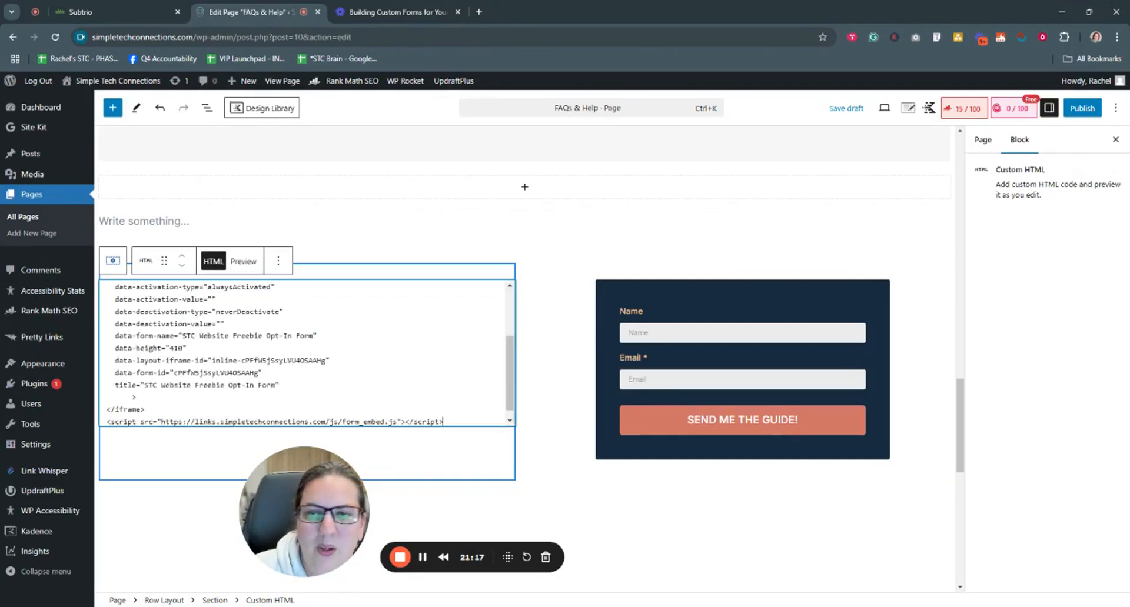
Step: Re-copy the inline form's embed code in Subtrio and return to the FAQs & Help editor
left_click(153, 11)
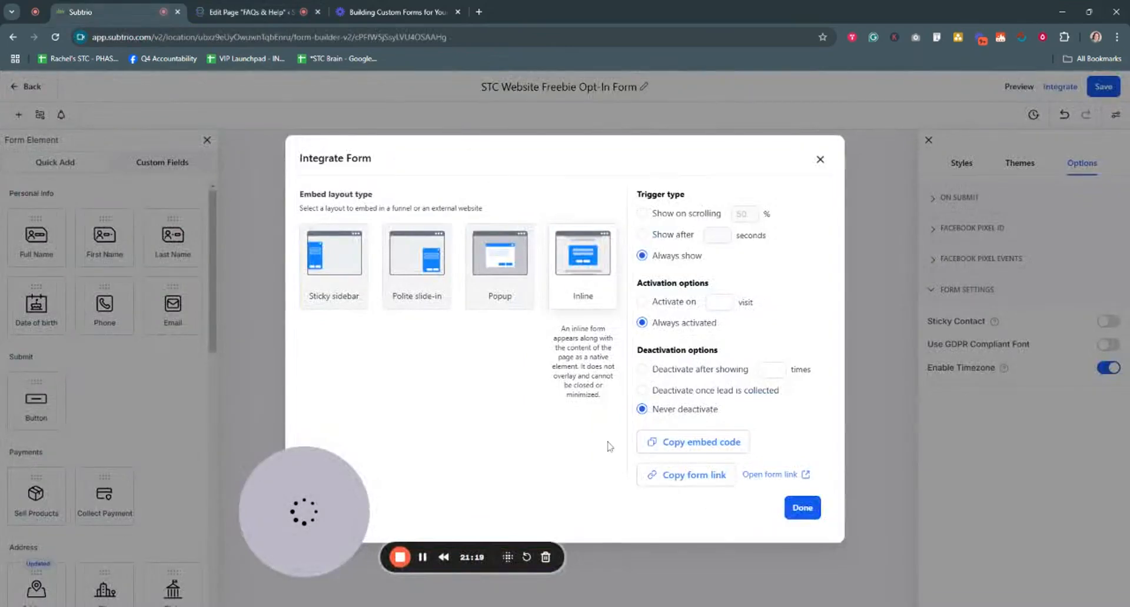
left_click(692, 448)
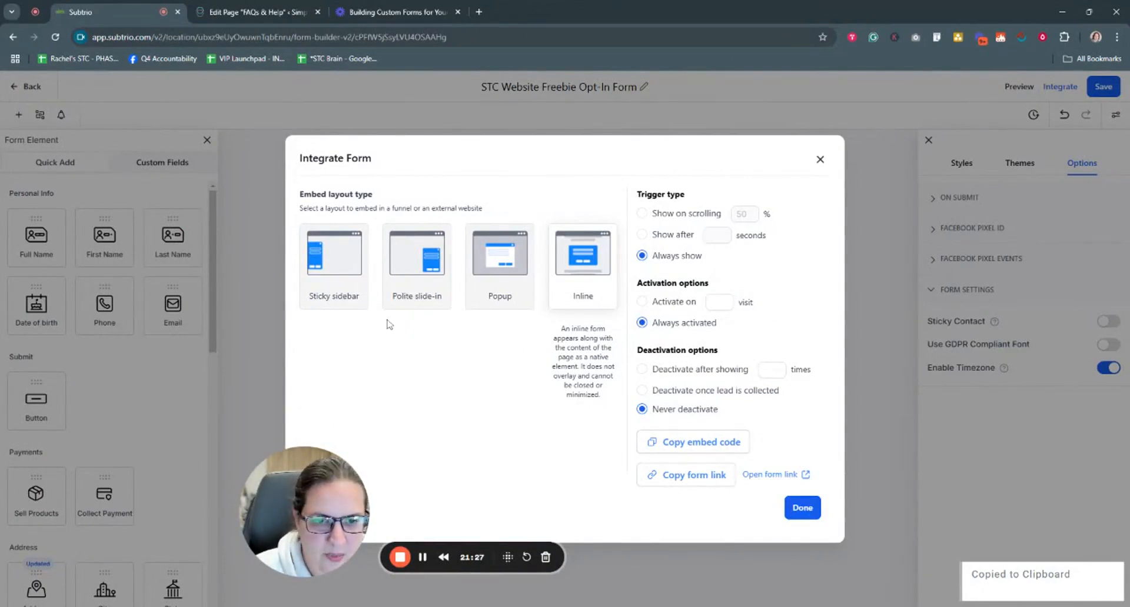
left_click(263, 13)
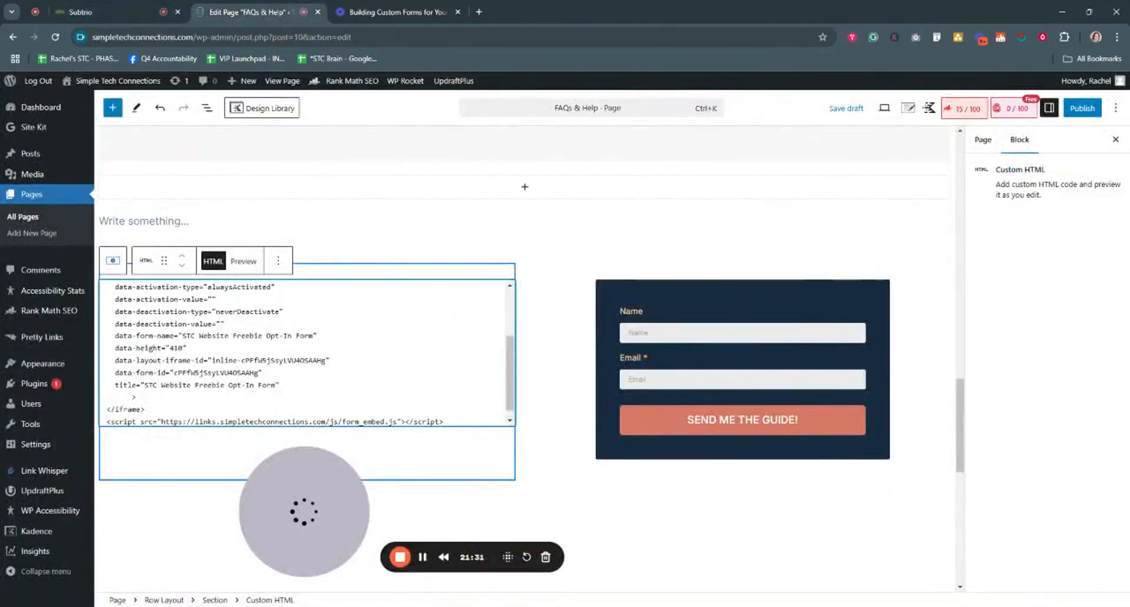